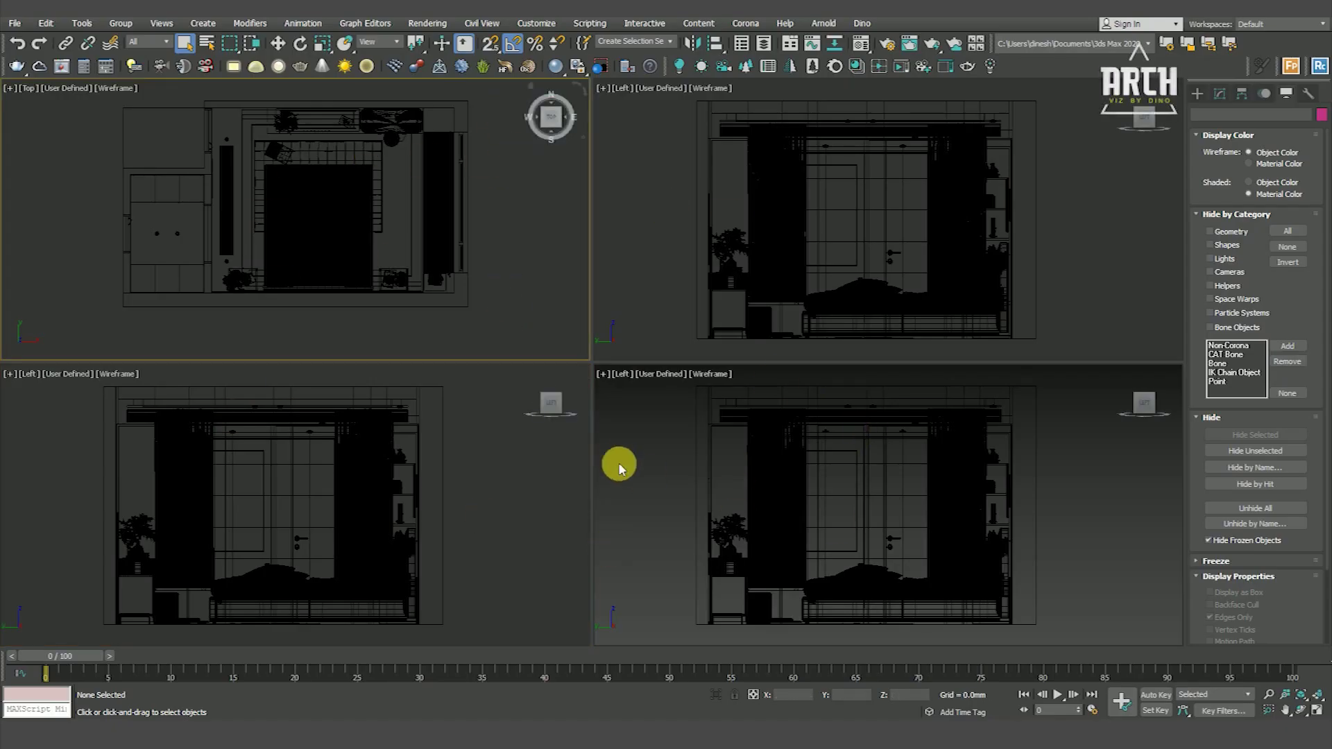
Step: Apply a two-viewport layout in Configure Viewports showing the Top and Left views side by side
{"action": "right_click", "coordinate": [1316, 705]}
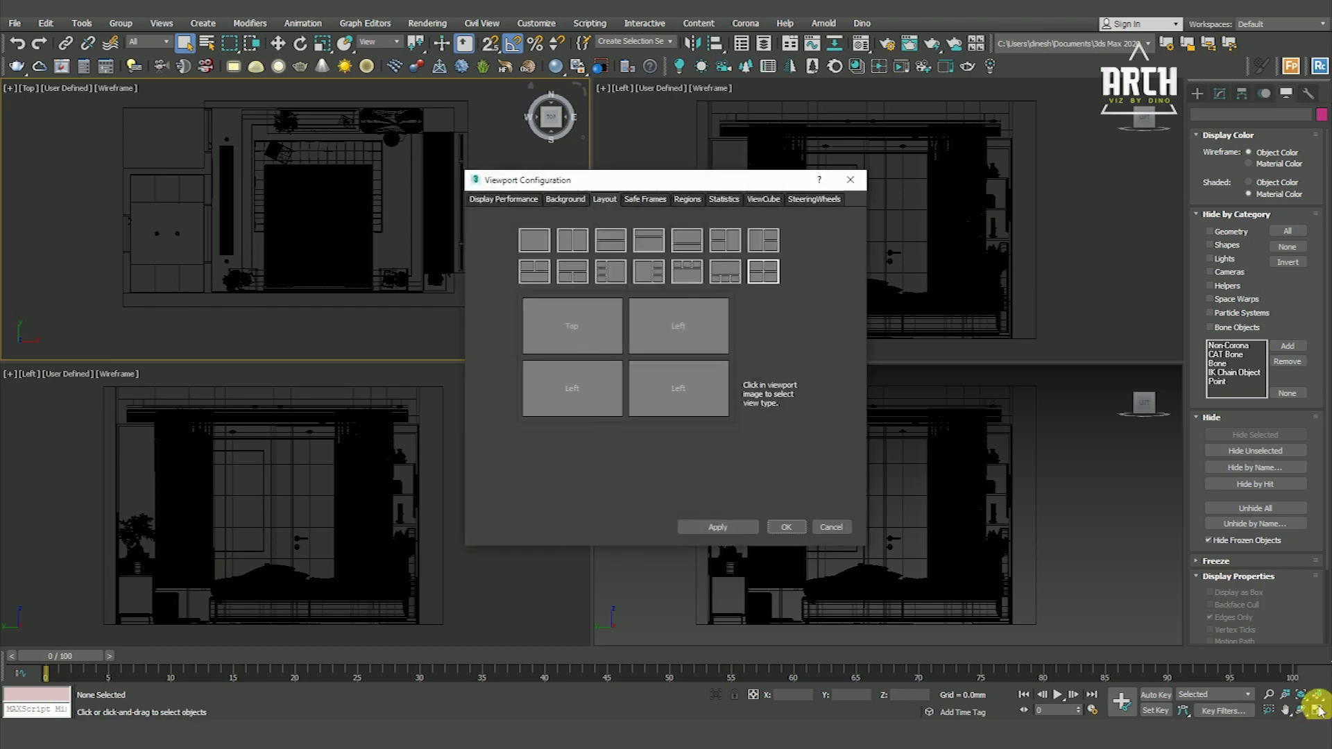
{"action": "left_click", "coordinate": [573, 241]}
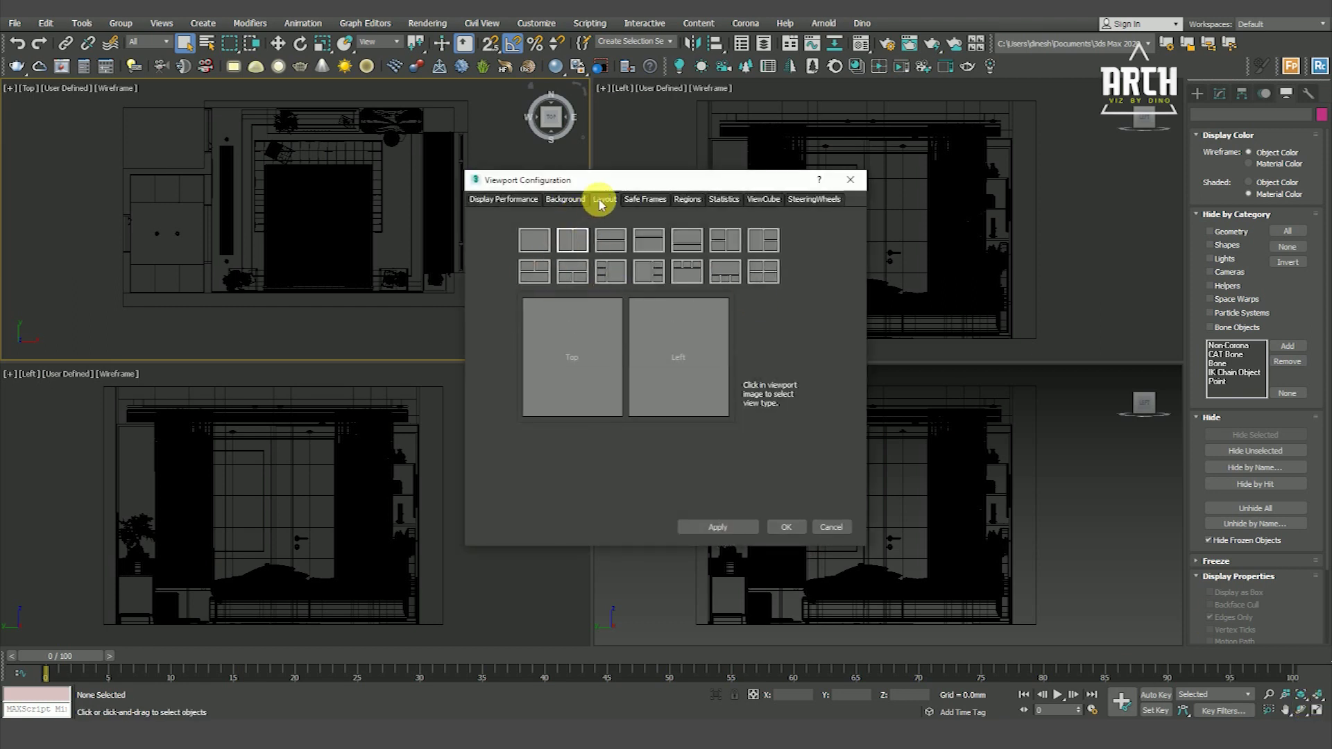
{"action": "left_click", "coordinate": [725, 528]}
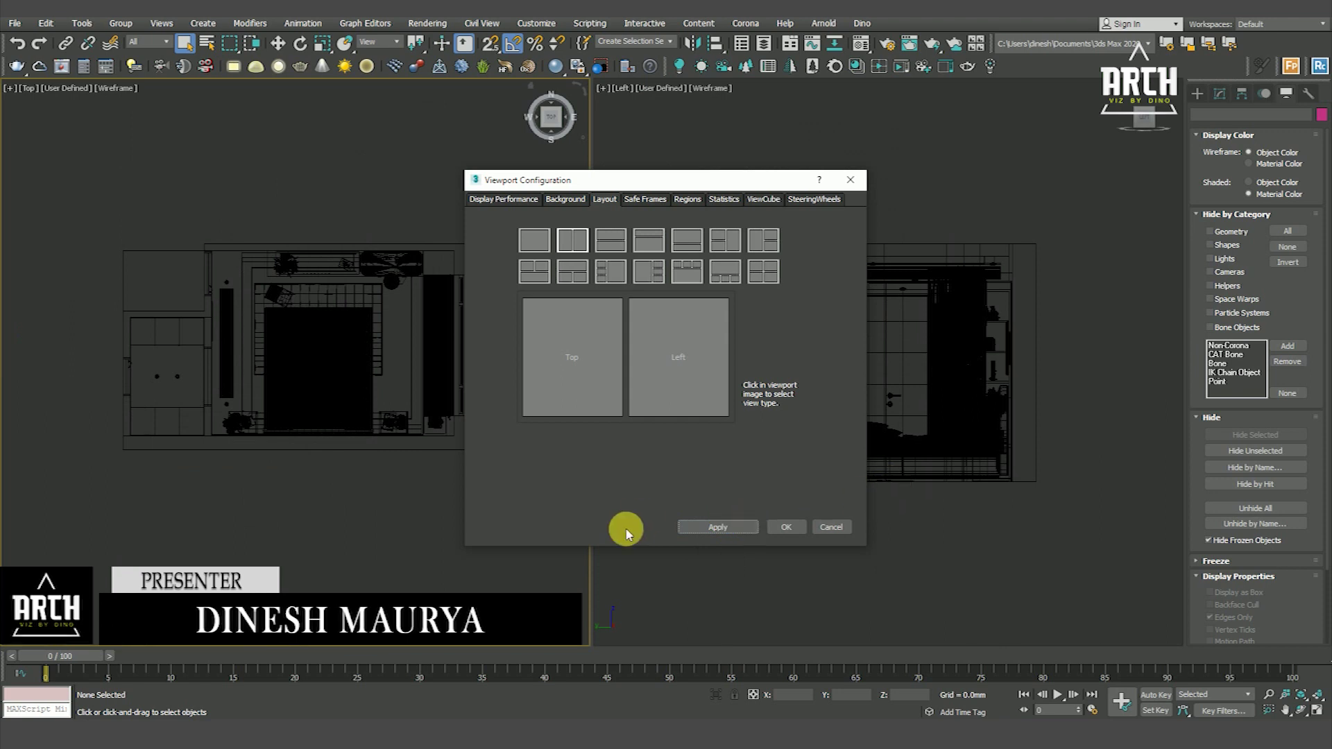
{"action": "left_click", "coordinate": [786, 534]}
Step: Zoom both views to fit the room, then maximize the active view as the Top plan
{"action": "key", "text": "z"}
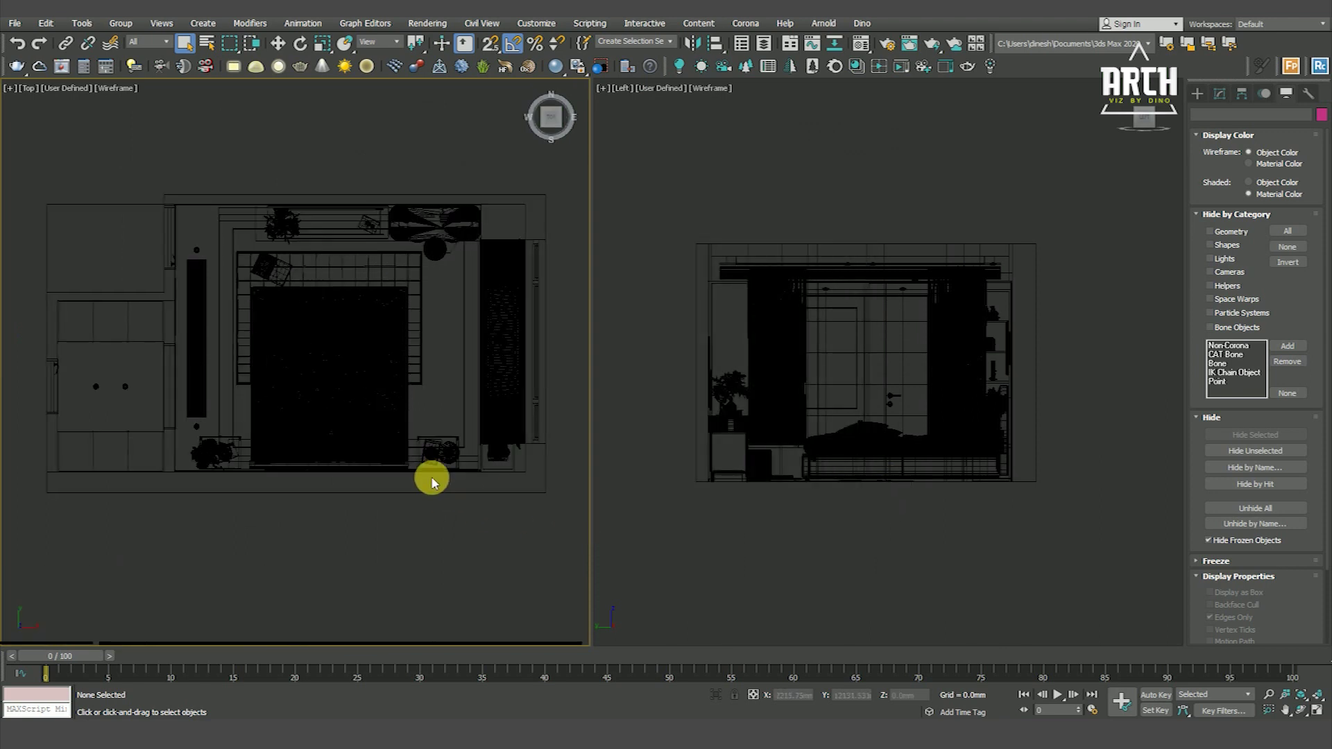
{"action": "left_click", "coordinate": [784, 548]}
{"action": "key", "text": "z"}
{"action": "middle_click_drag", "start_coordinate": [766, 542], "coordinate": [738, 543]}
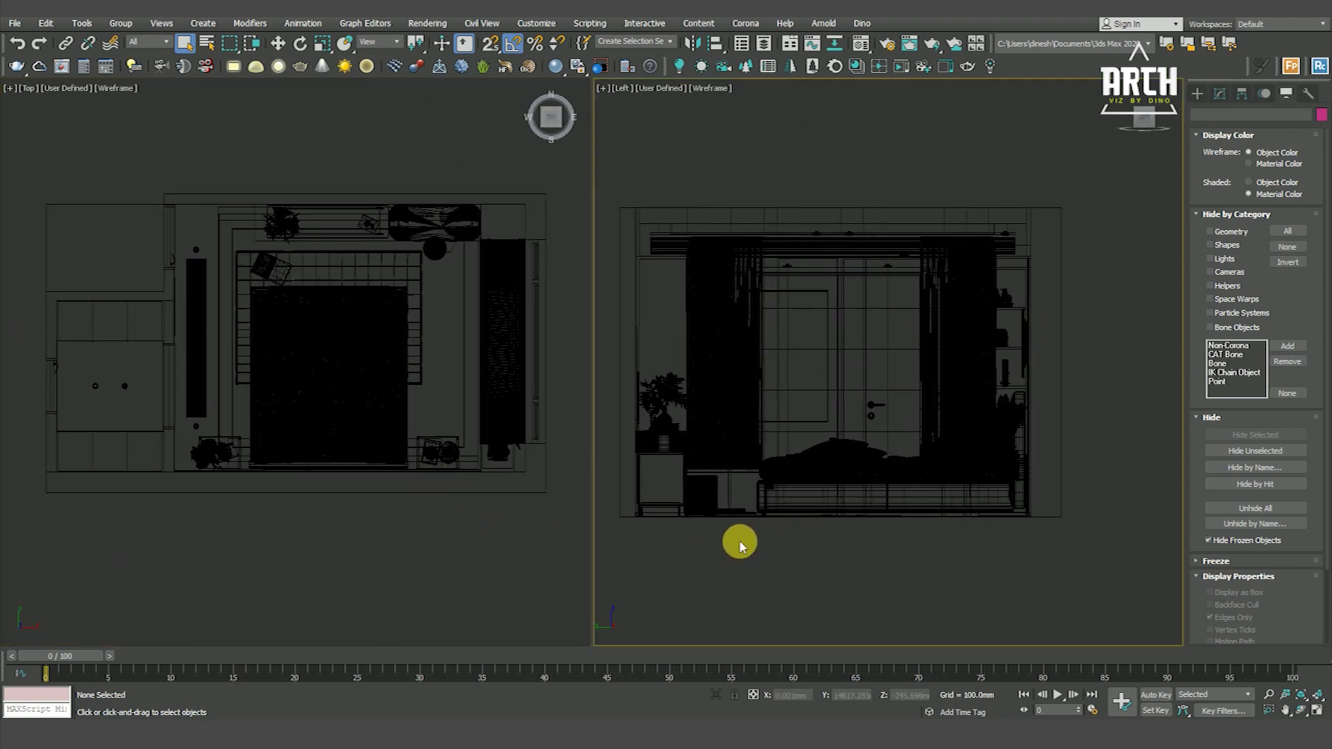
{"action": "key", "text": "alt+w"}
{"action": "key", "text": "t"}
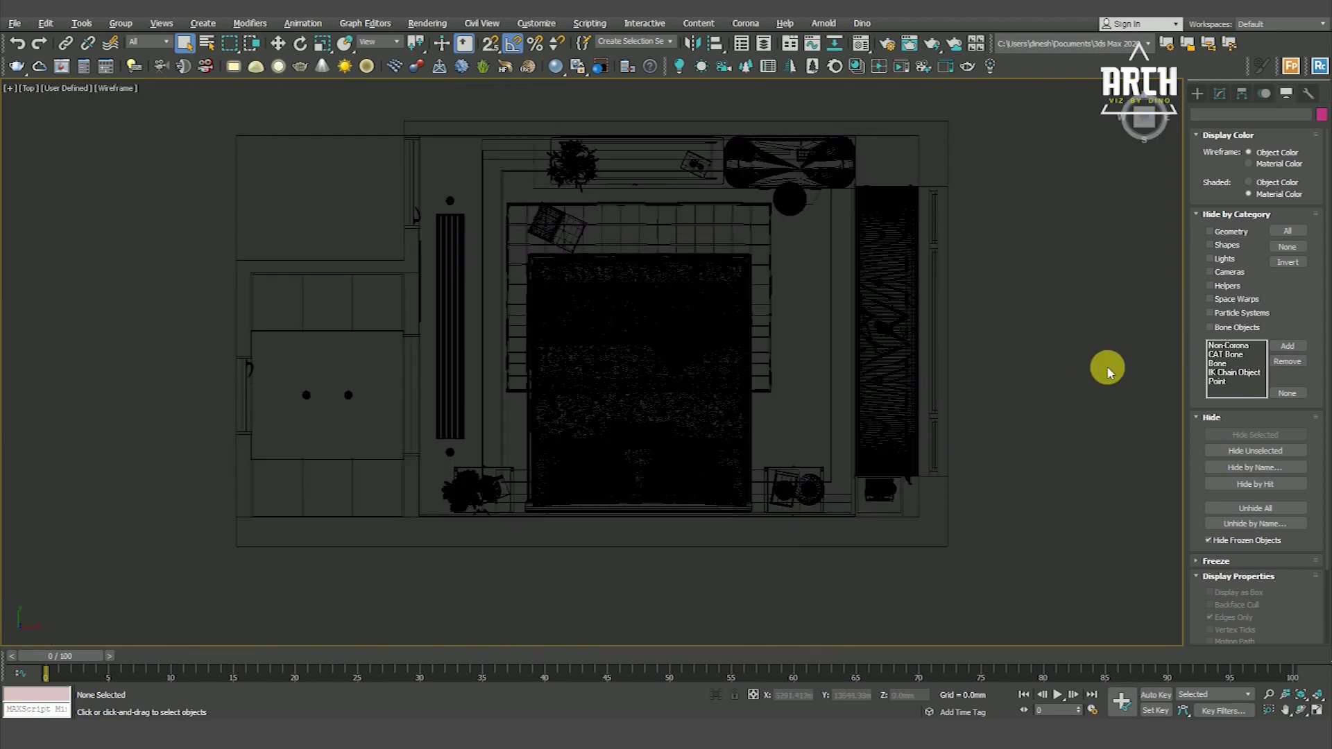
Step: Create a physical camera from the room's left side, aimed across the bed at the right wall
{"action": "left_click", "coordinate": [1219, 93]}
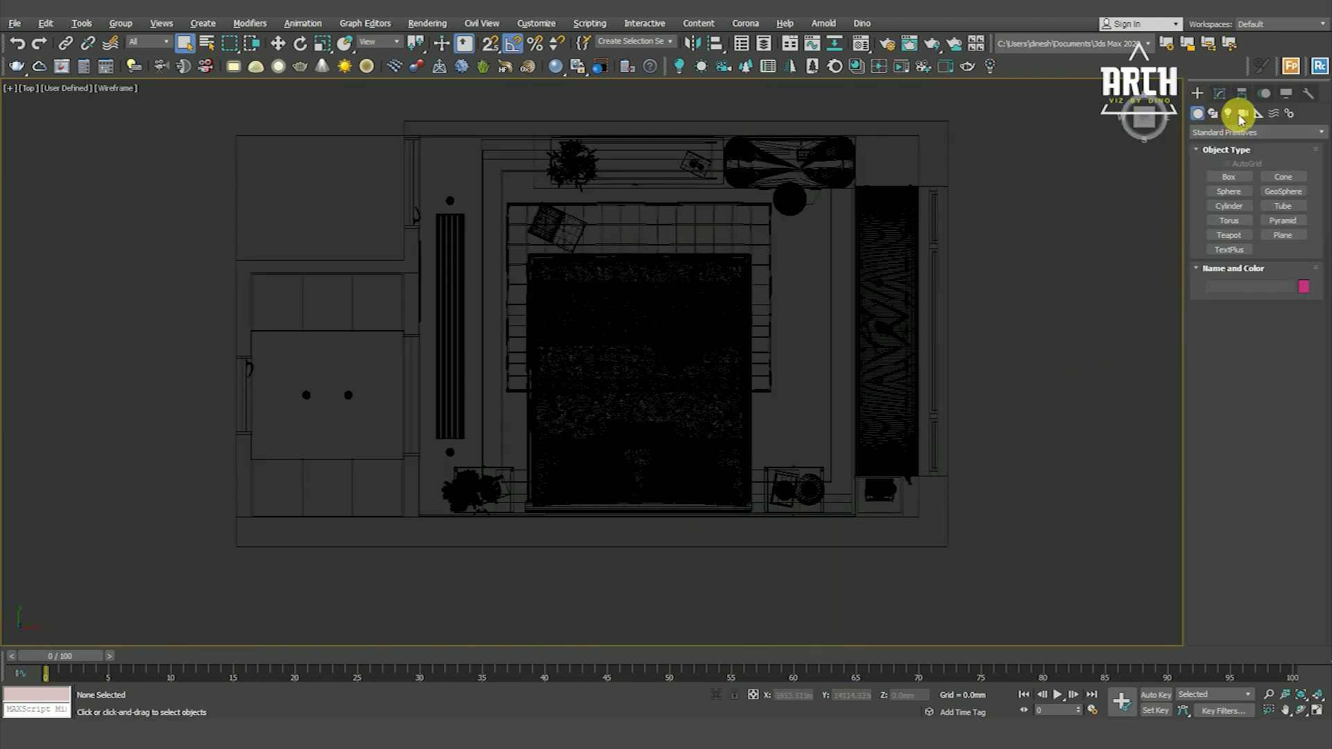
{"action": "left_click", "coordinate": [1242, 114]}
{"action": "left_click", "coordinate": [1229, 177]}
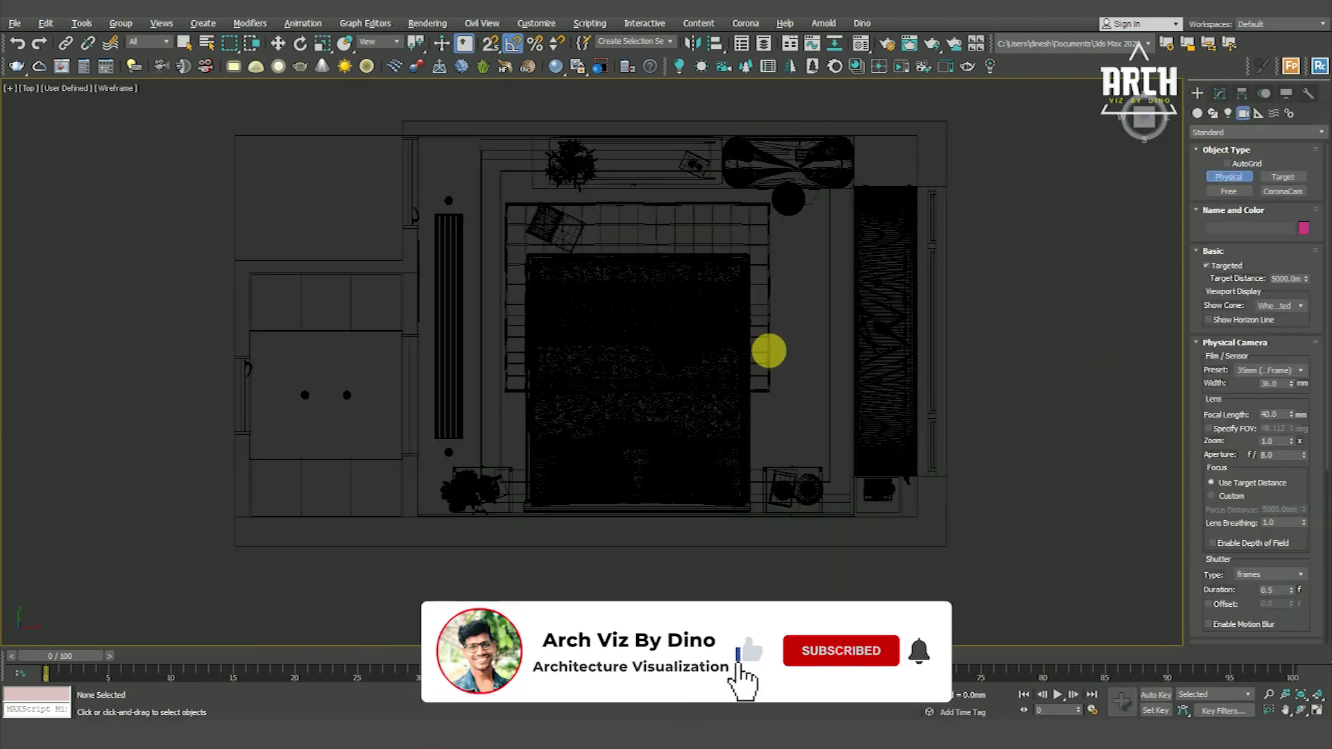
{"action": "middle_click_drag", "start_coordinate": [769, 350], "coordinate": [734, 363]}
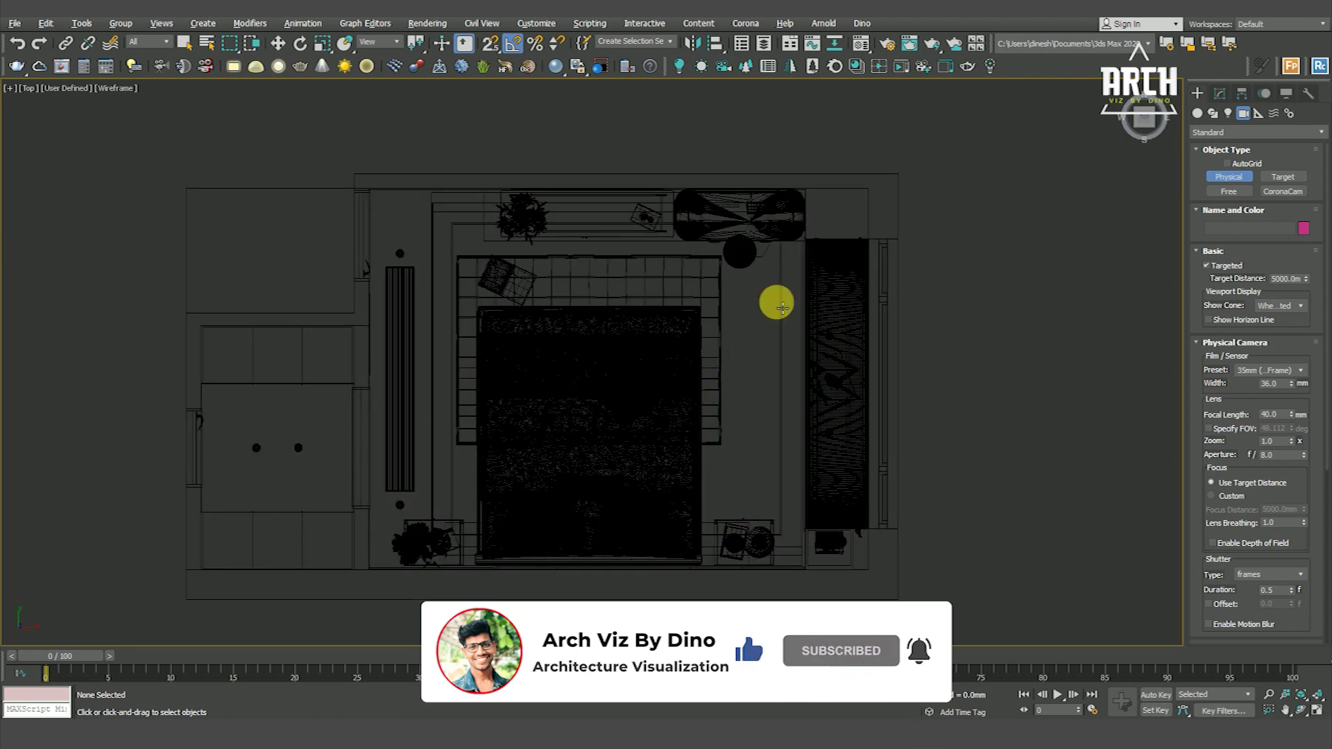
{"action": "middle_click_drag", "start_coordinate": [781, 307], "coordinate": [784, 306]}
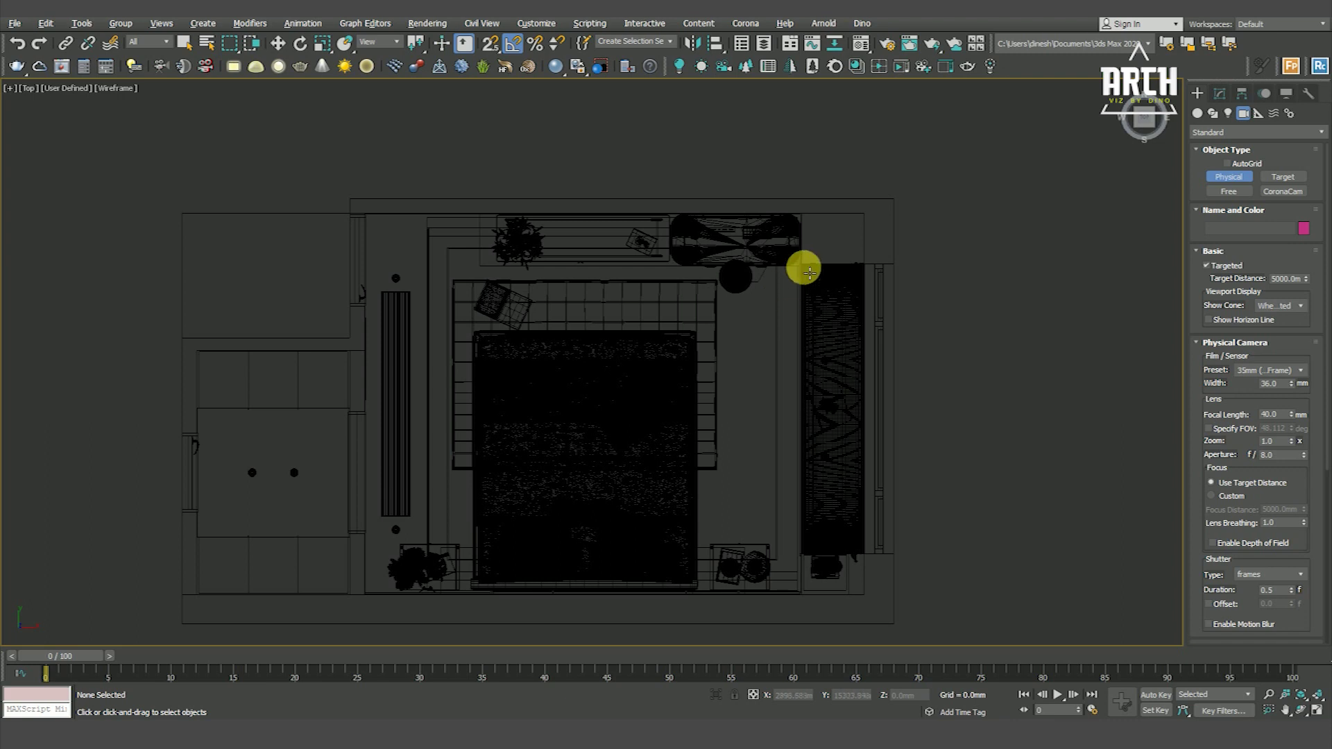
{"action": "middle_click_drag", "start_coordinate": [819, 347], "coordinate": [743, 339], "text": "alt"}
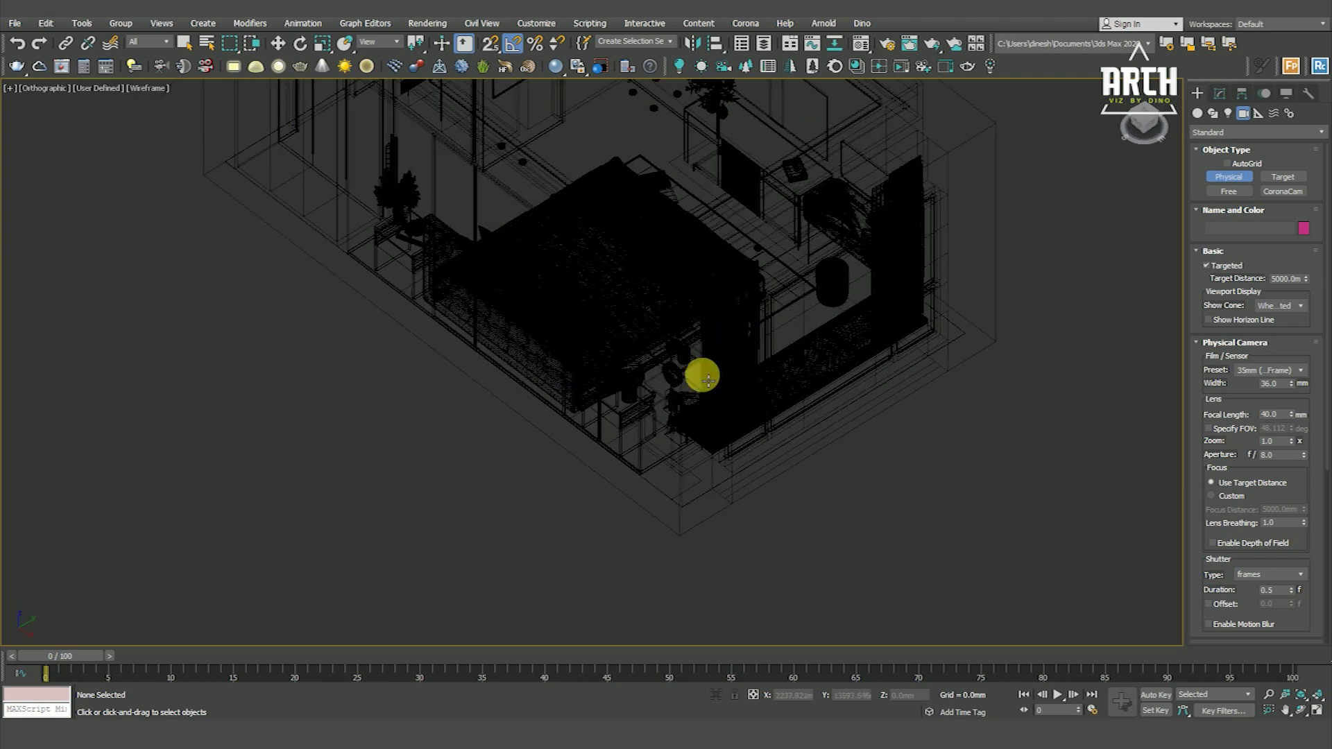
{"action": "key", "text": "shift+z"}
{"action": "mouse_move", "coordinate": [517, 423]}
{"action": "middle_mouse_down", "text": "alt"}
{"action": "mouse_move", "coordinate": [593, 372]}
{"action": "mouse_move", "coordinate": [557, 363]}
{"action": "middle_mouse_up", "text": "alt"}
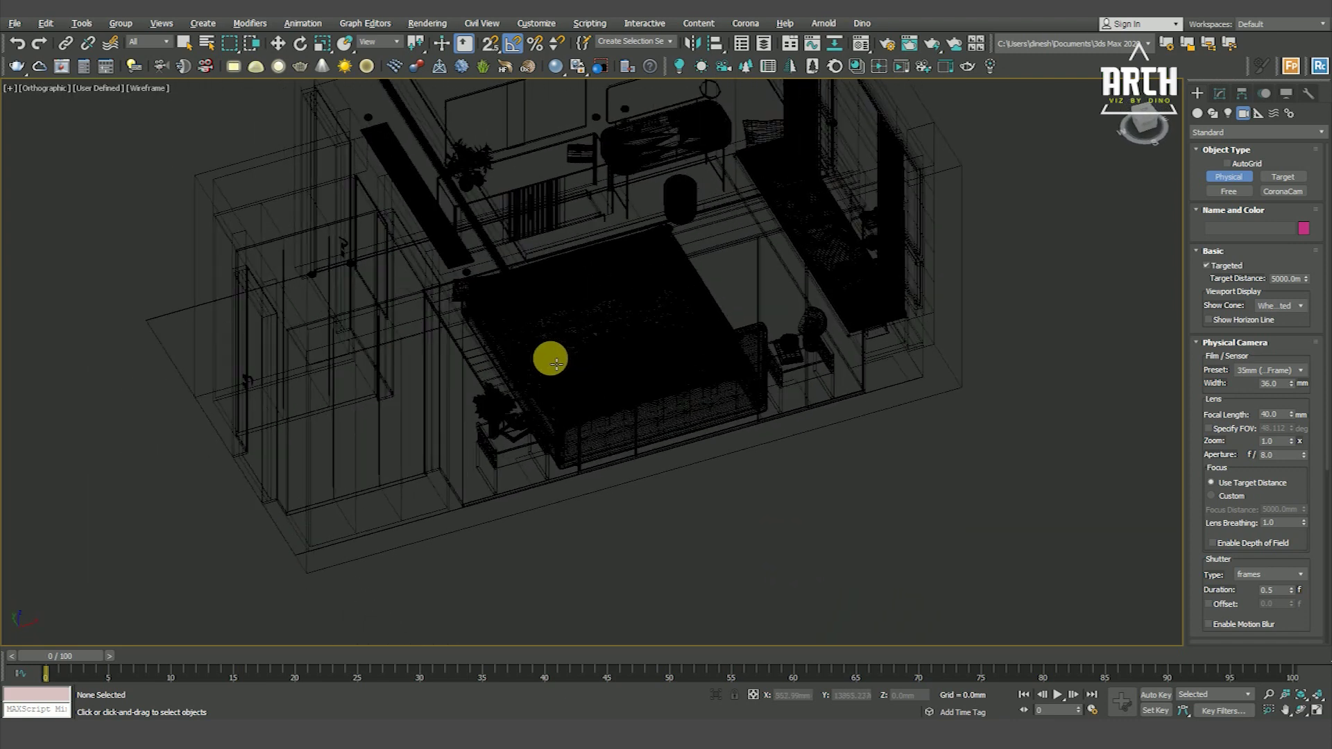
{"action": "key", "text": "t"}
{"action": "scroll", "coordinate": [467, 380], "scroll_direction": "down", "scroll_amount": 2}
{"action": "middle_click_drag", "start_coordinate": [466, 381], "coordinate": [475, 409]}
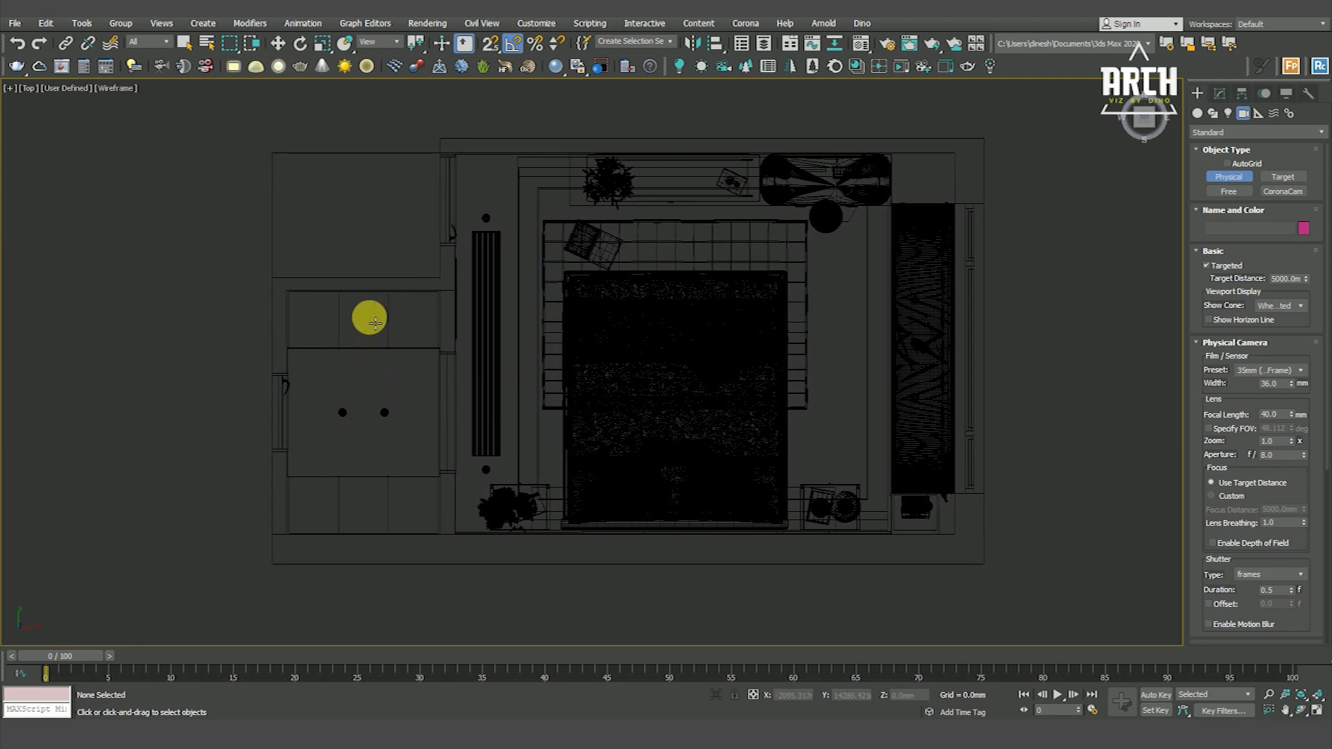
{"action": "left_click_drag", "start_coordinate": [375, 322], "coordinate": [928, 324]}
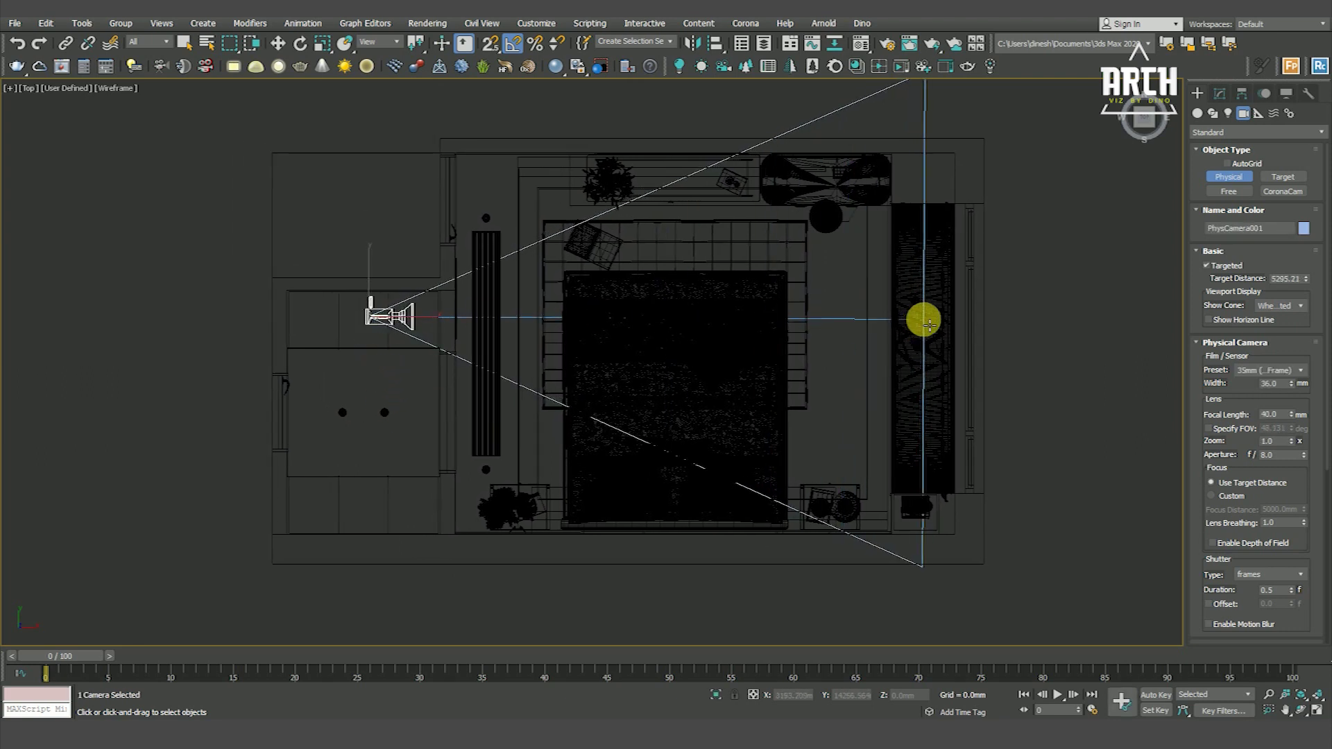
Step: Select the camera with the Move tool, switch to Front view, and turn off angle snap
{"action": "left_click", "coordinate": [281, 45]}
{"action": "left_click", "coordinate": [833, 359]}
{"action": "left_click", "coordinate": [842, 319]}
{"action": "key", "text": "f"}
{"action": "scroll", "coordinate": [747, 364], "scroll_direction": "down", "scroll_amount": 2}
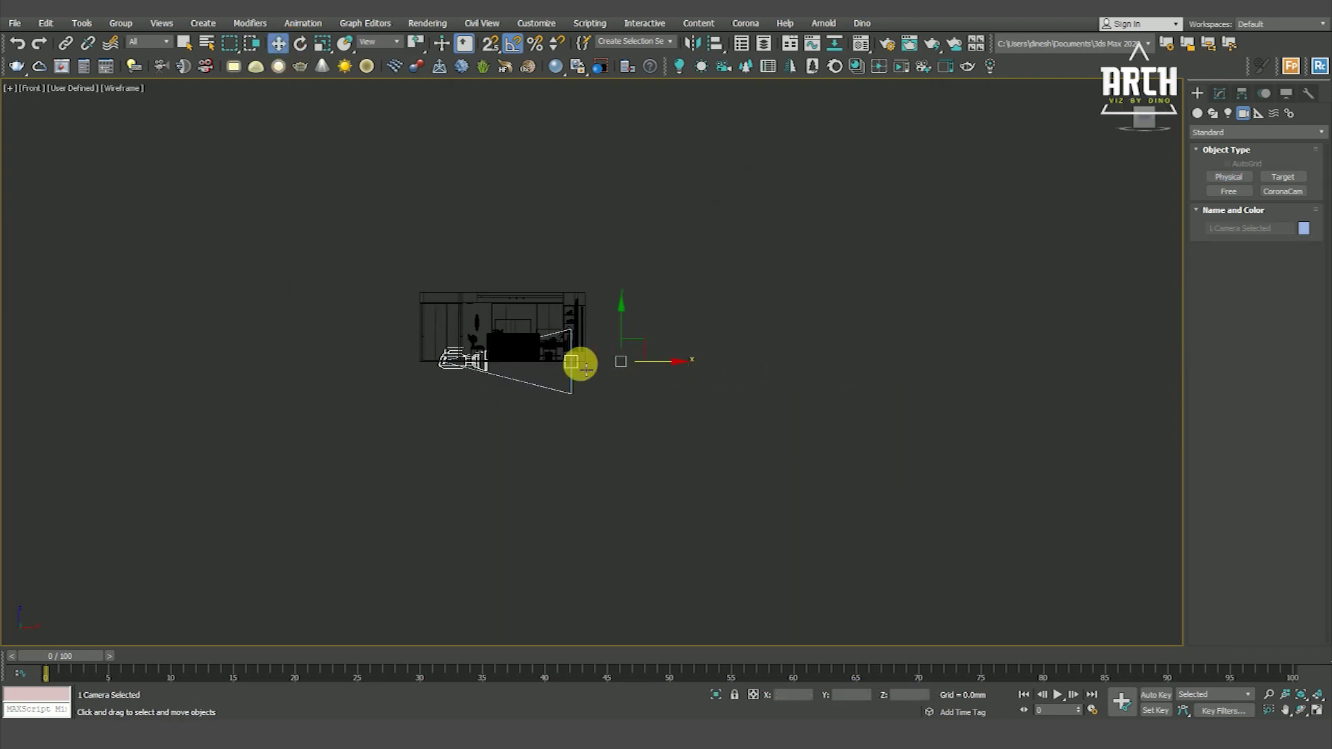
{"action": "scroll", "coordinate": [580, 363], "scroll_direction": "up", "scroll_amount": 4}
{"action": "left_click", "coordinate": [420, 76]}
{"action": "left_click", "coordinate": [513, 43]}
{"action": "scroll", "coordinate": [598, 380], "scroll_direction": "up", "scroll_amount": 3}
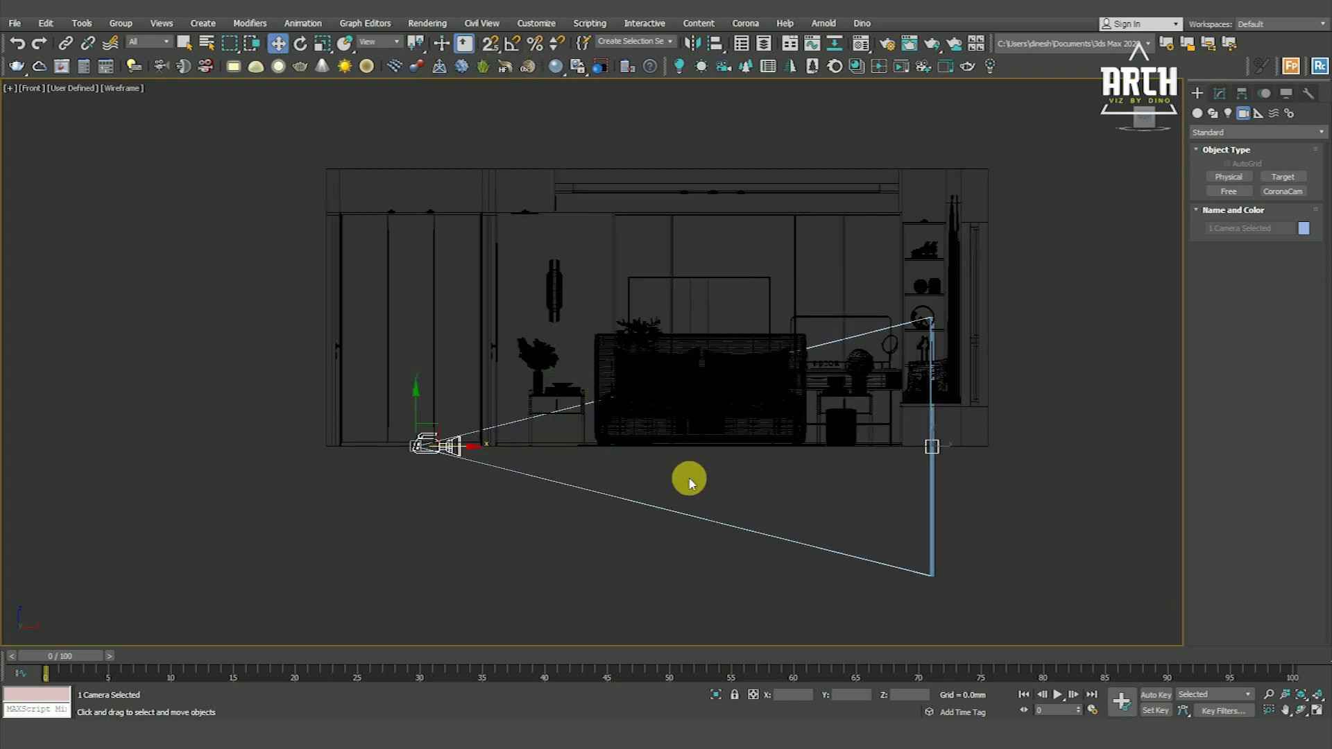
Step: Reselect the camera body in the Modify panel and set the transform type-in to Offset
{"action": "left_click", "coordinate": [508, 491]}
{"action": "left_click", "coordinate": [452, 453]}
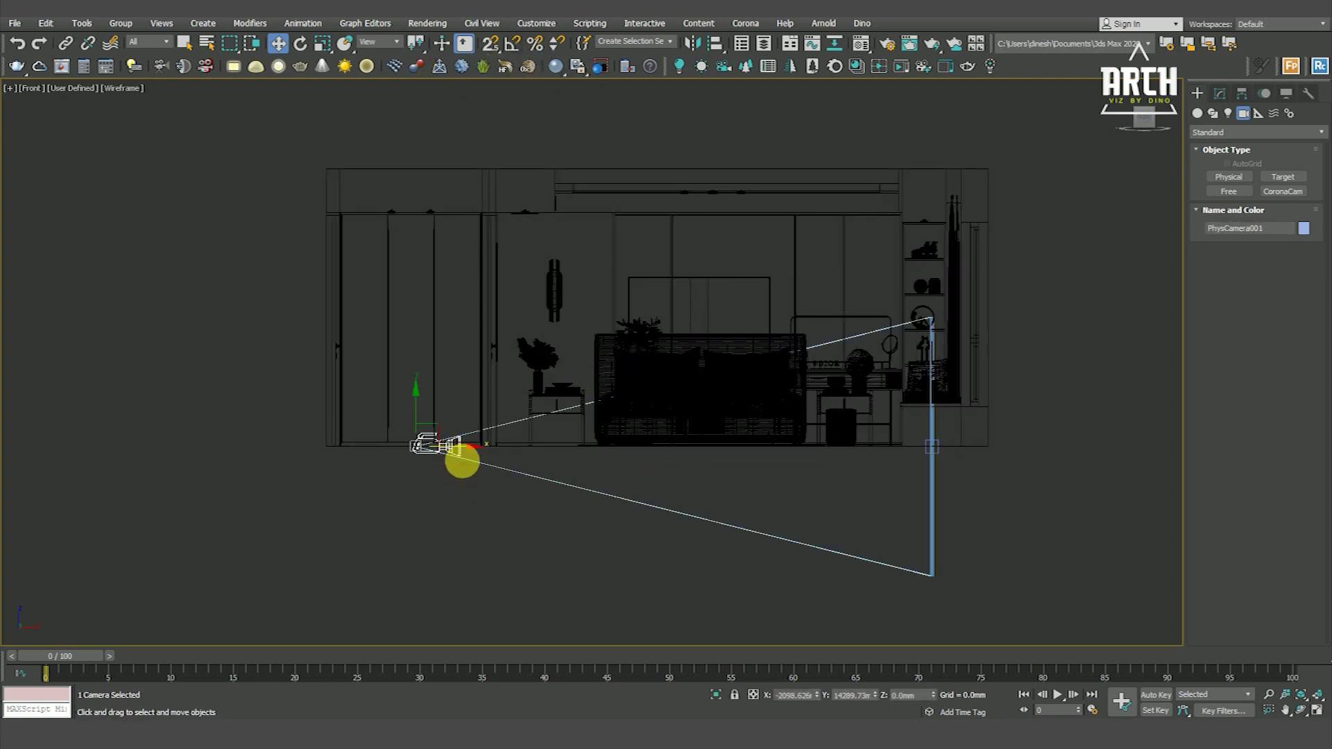
{"action": "left_click", "coordinate": [932, 456]}
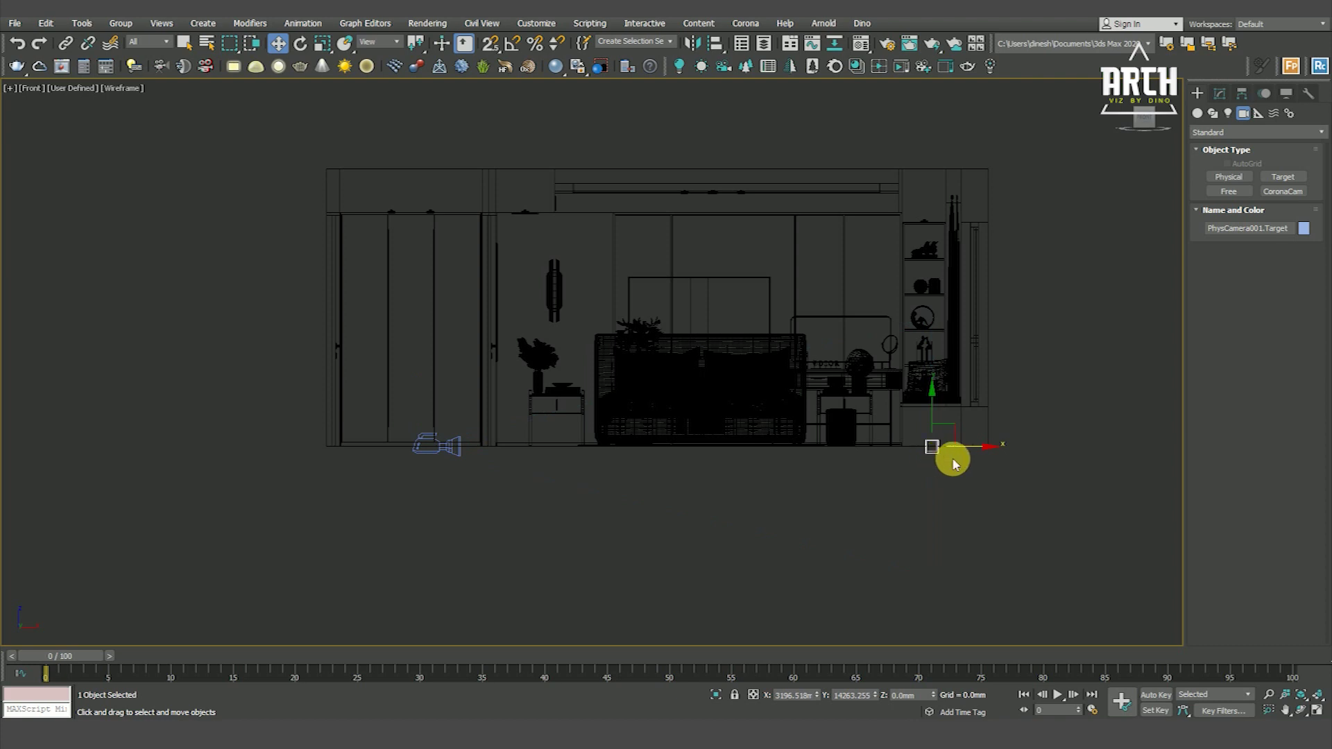
{"action": "left_click", "coordinate": [1221, 93]}
{"action": "right_click", "coordinate": [974, 419]}
{"action": "right_click", "coordinate": [997, 440]}
{"action": "left_click", "coordinate": [1023, 420]}
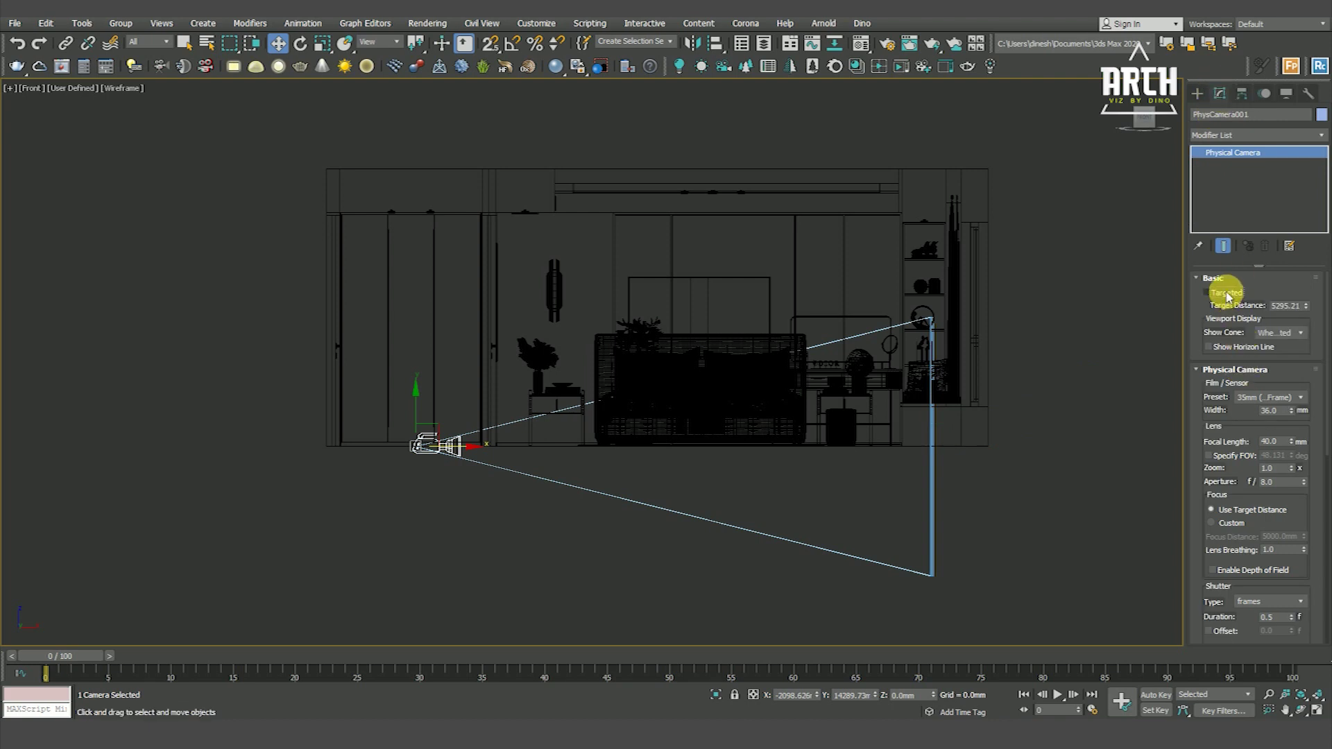
{"action": "left_click", "coordinate": [500, 527]}
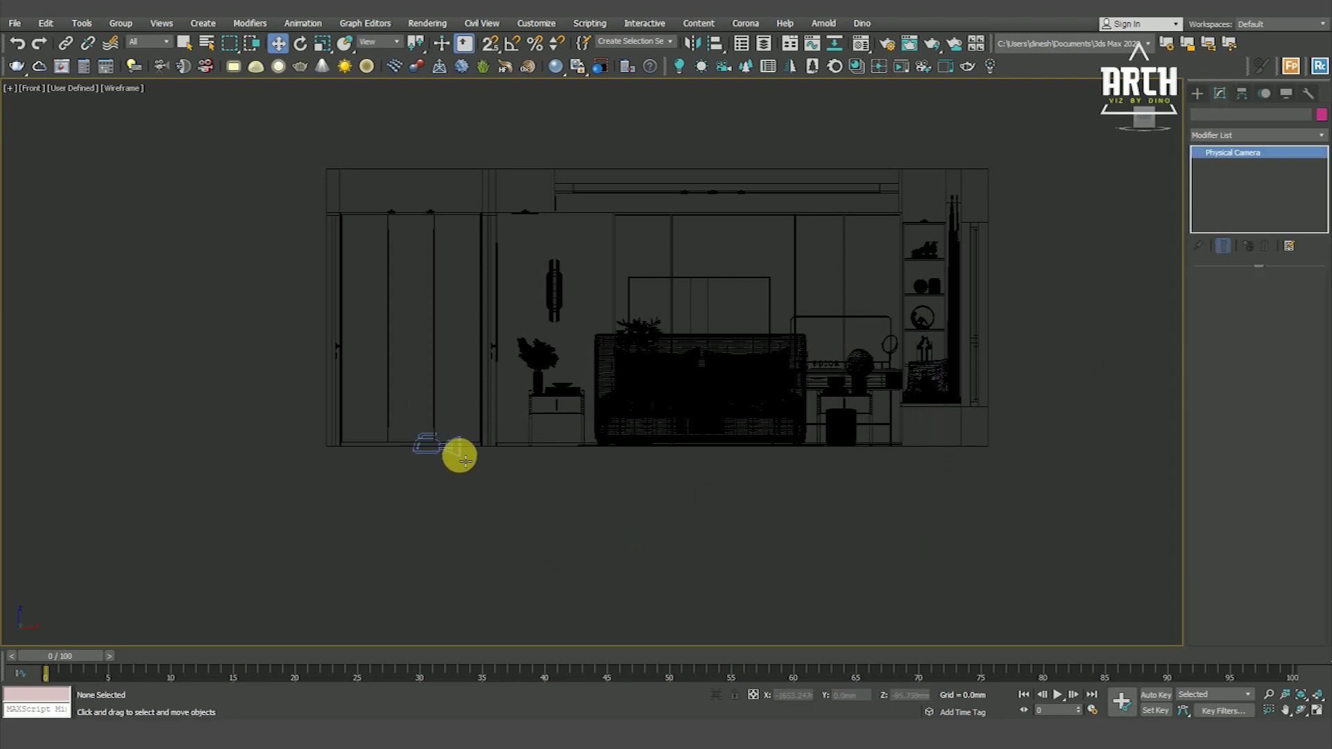
{"action": "left_click", "coordinate": [464, 458]}
{"action": "left_click", "coordinate": [753, 695]}
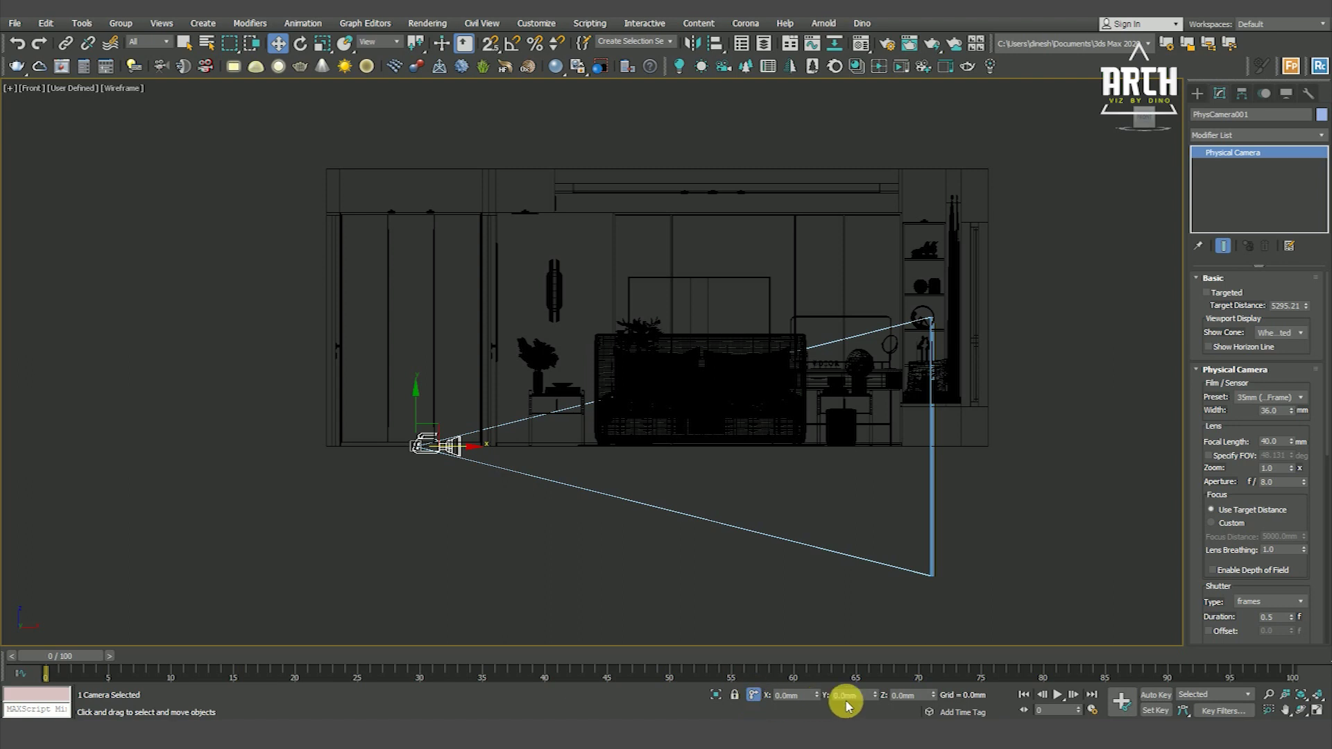
{"action": "left_click", "coordinate": [855, 695]}
{"action": "type", "text": "3"}
Step: Raise the camera by the typed Y offset and show its view shaded with edged faces
{"action": "key", "text": "Return"}
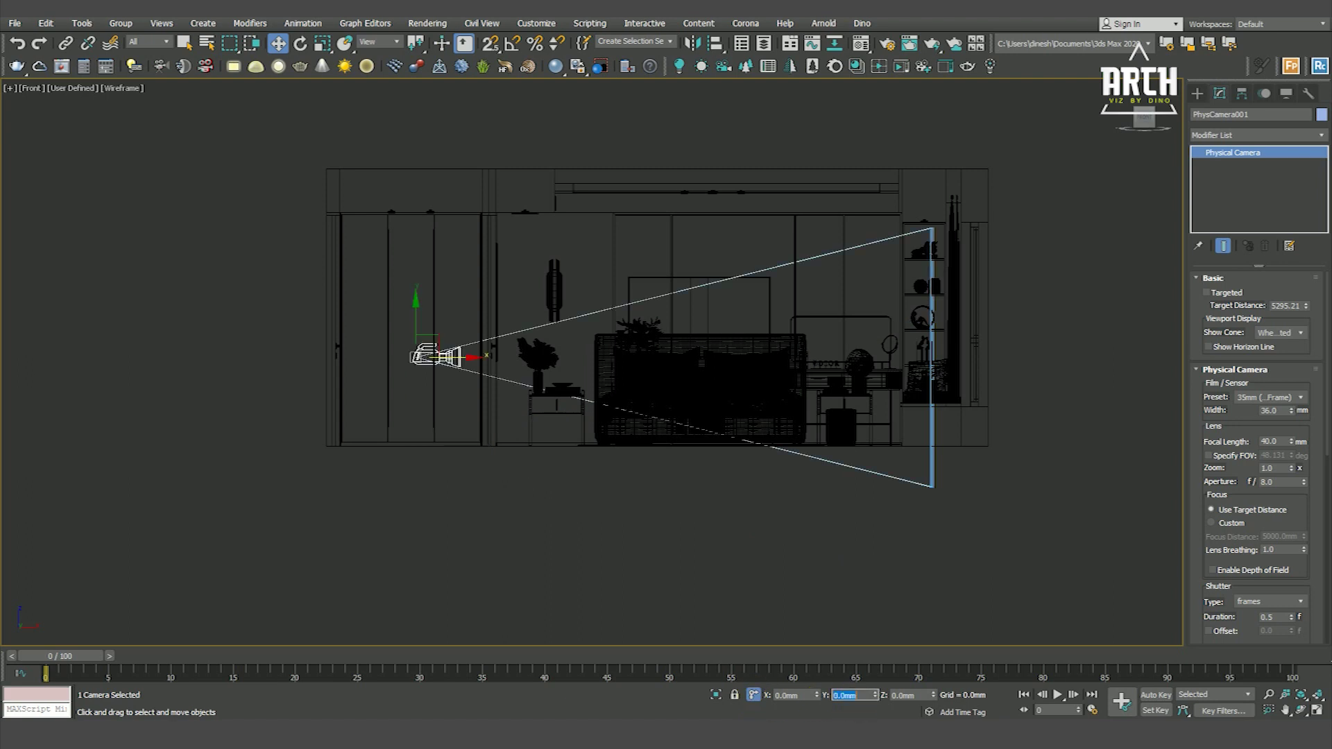
{"action": "left_click", "coordinate": [681, 574]}
{"action": "key", "text": "c"}
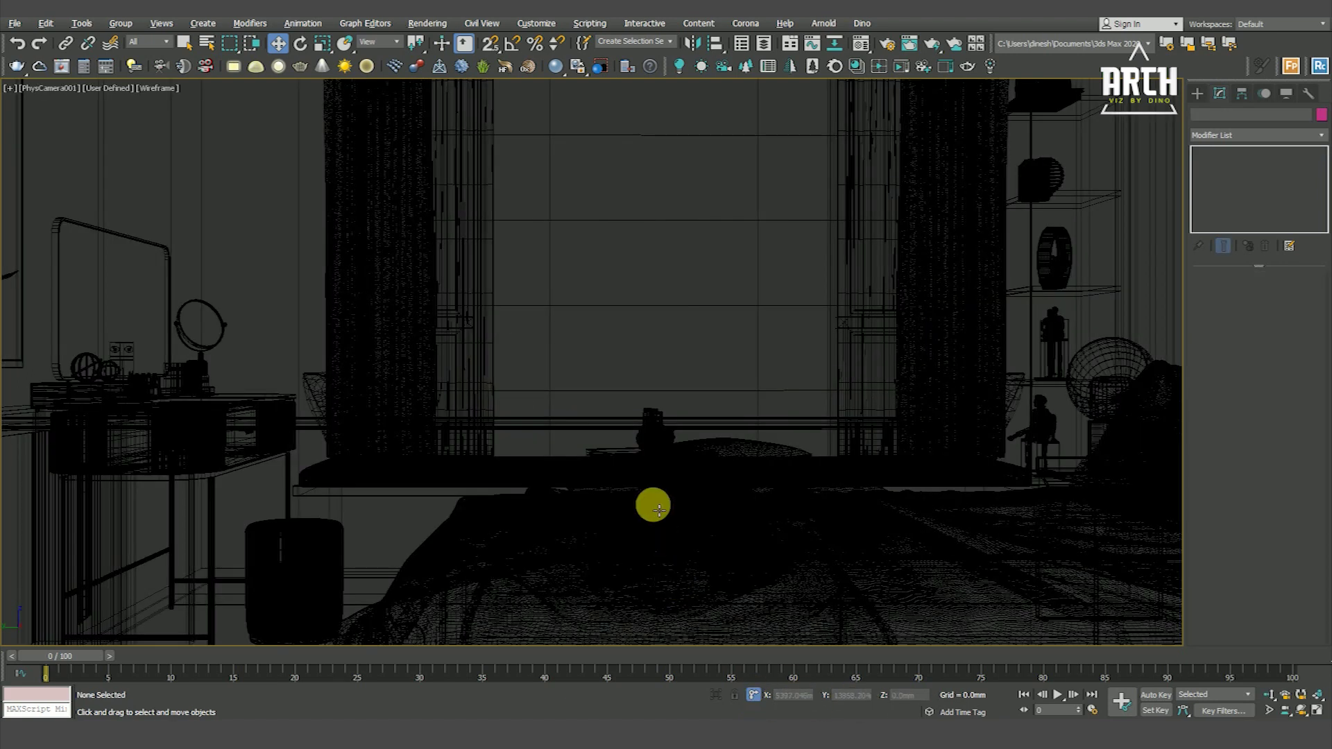
{"action": "key", "text": "alt+w"}
{"action": "key", "text": "F3"}
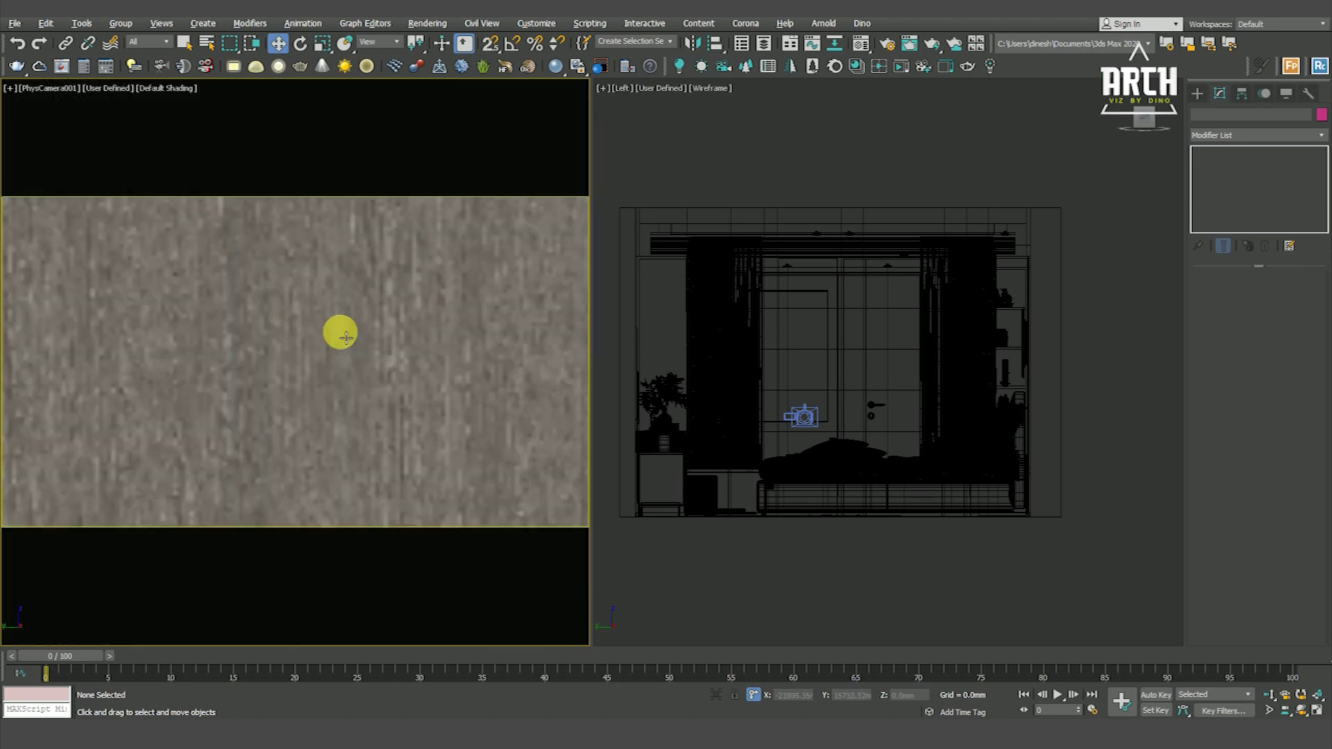
{"action": "key", "text": "F4"}
Step: Set the other viewport to the Top plan and expand only the camera's Miscellaneous rollout
{"action": "left_click", "coordinate": [796, 437]}
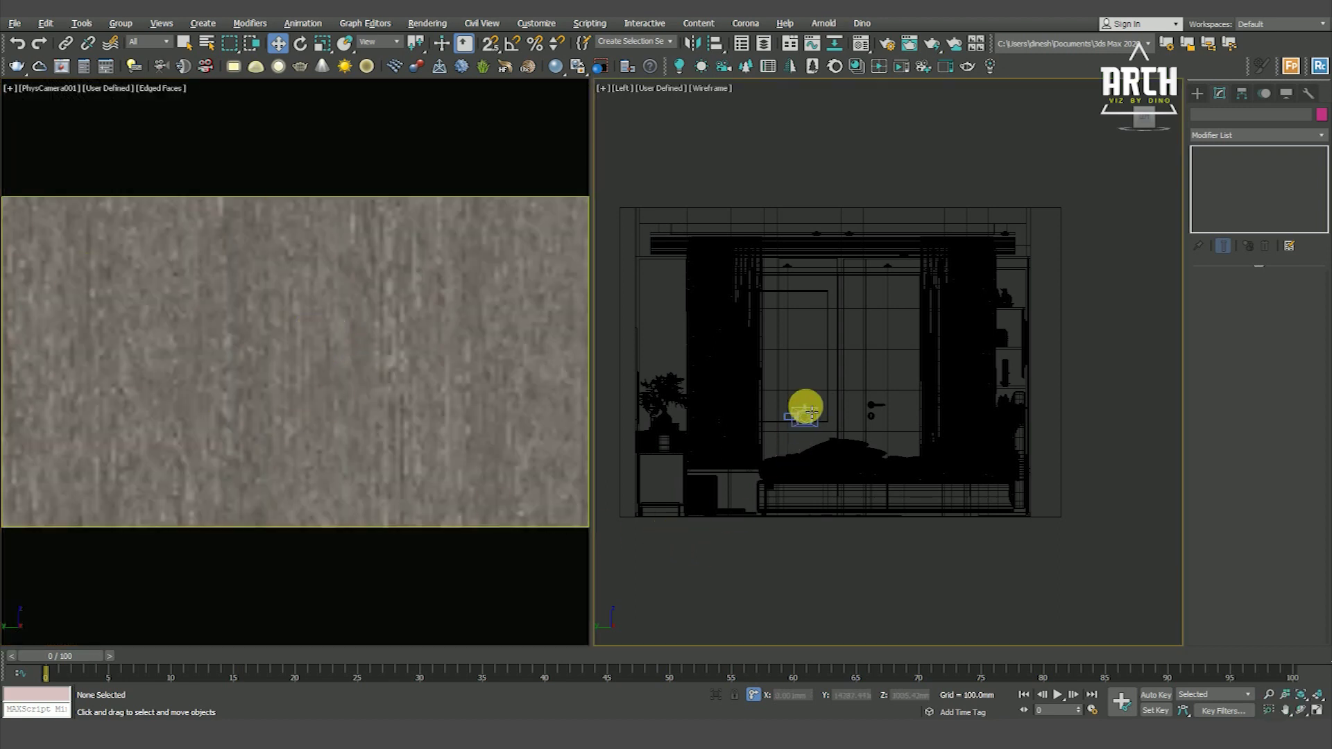
{"action": "left_click", "coordinate": [805, 415]}
{"action": "key", "text": "t"}
{"action": "scroll", "coordinate": [678, 374], "scroll_direction": "up", "scroll_amount": 2}
{"action": "scroll", "coordinate": [811, 373], "scroll_direction": "up", "scroll_amount": 3}
{"action": "scroll", "coordinate": [811, 374], "scroll_direction": "up", "scroll_amount": 3}
{"action": "scroll", "coordinate": [826, 321], "scroll_direction": "down", "scroll_amount": 3}
{"action": "right_click", "coordinate": [1226, 333]}
{"action": "left_click", "coordinate": [1242, 353]}
{"action": "left_click", "coordinate": [1229, 370]}
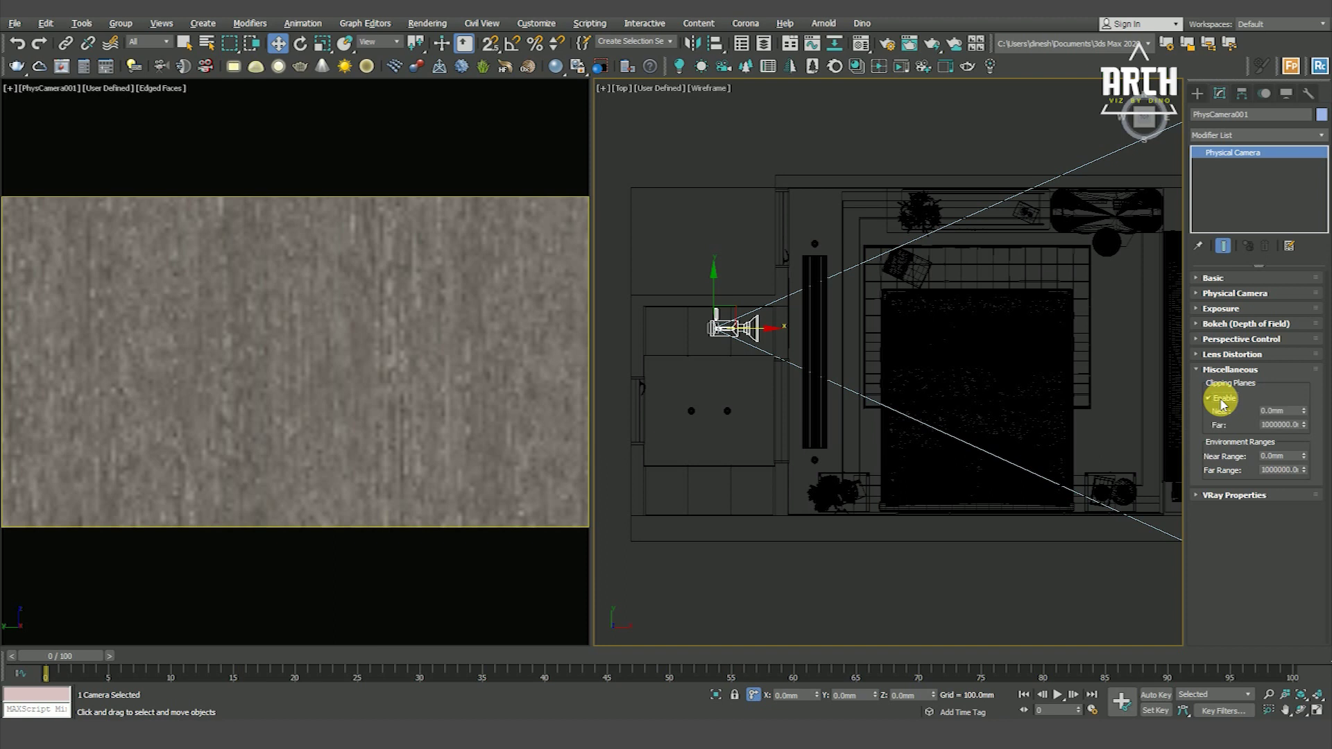
Step: Raise the camera's Near clipping plane to 880.32 mm so it sees past the wall
{"action": "left_click_drag", "start_coordinate": [1307, 412], "coordinate": [1283, 256]}
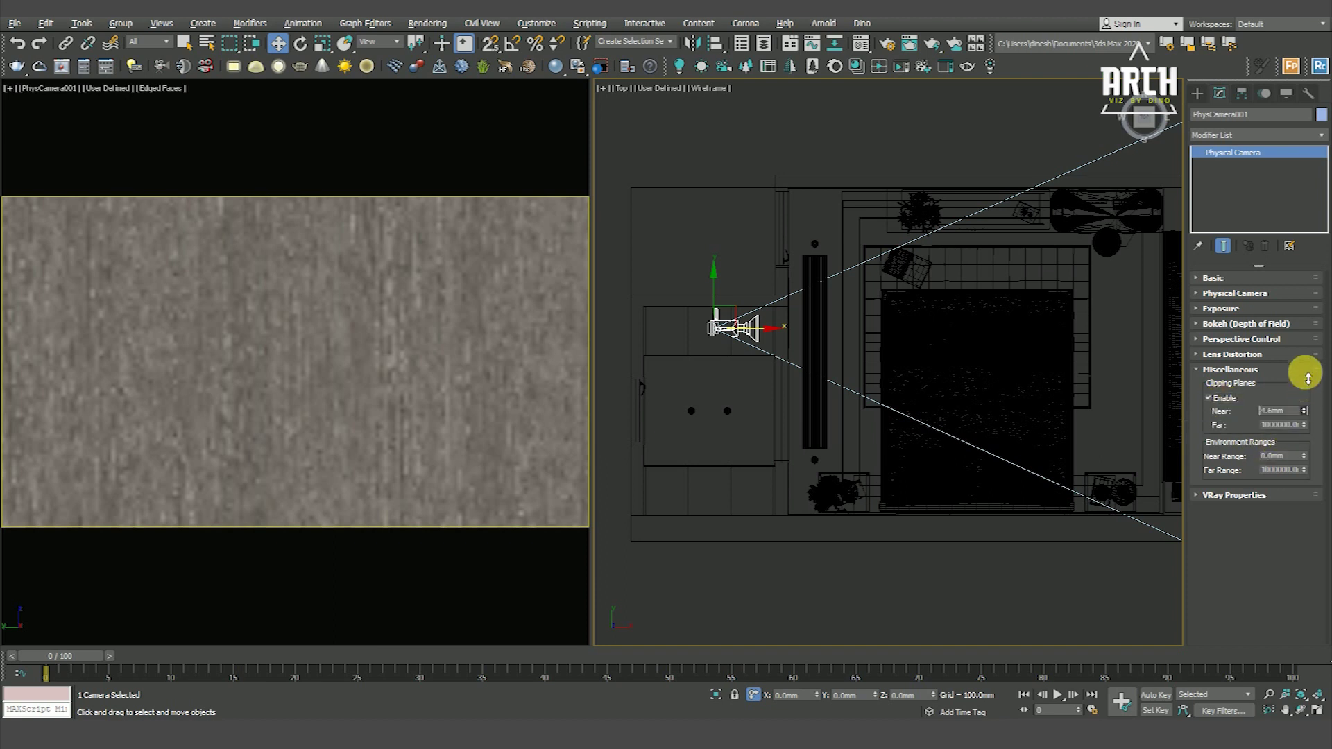
{"action": "left_click_drag", "start_coordinate": [1307, 410], "coordinate": [1284, 158]}
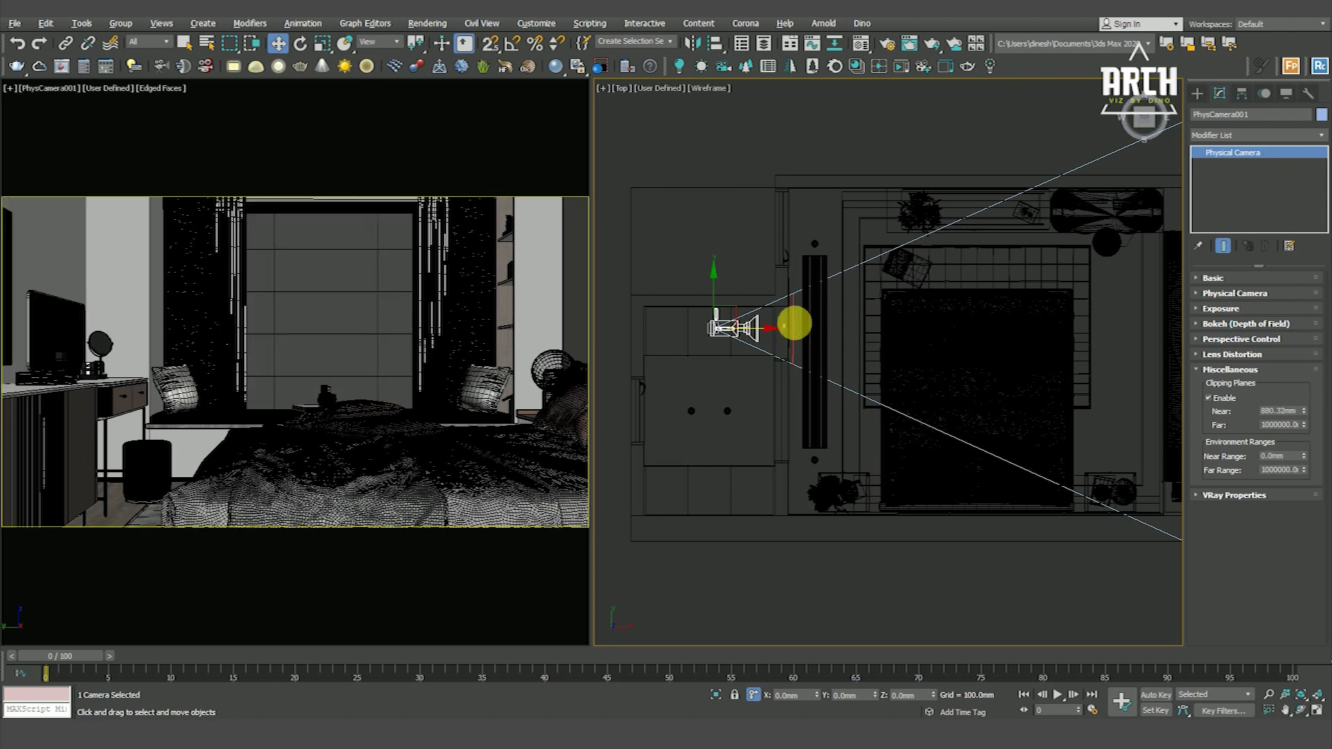
{"action": "scroll", "coordinate": [777, 326], "scroll_direction": "up", "scroll_amount": 3}
{"action": "left_click", "coordinate": [686, 374]}
{"action": "left_click", "coordinate": [652, 333]}
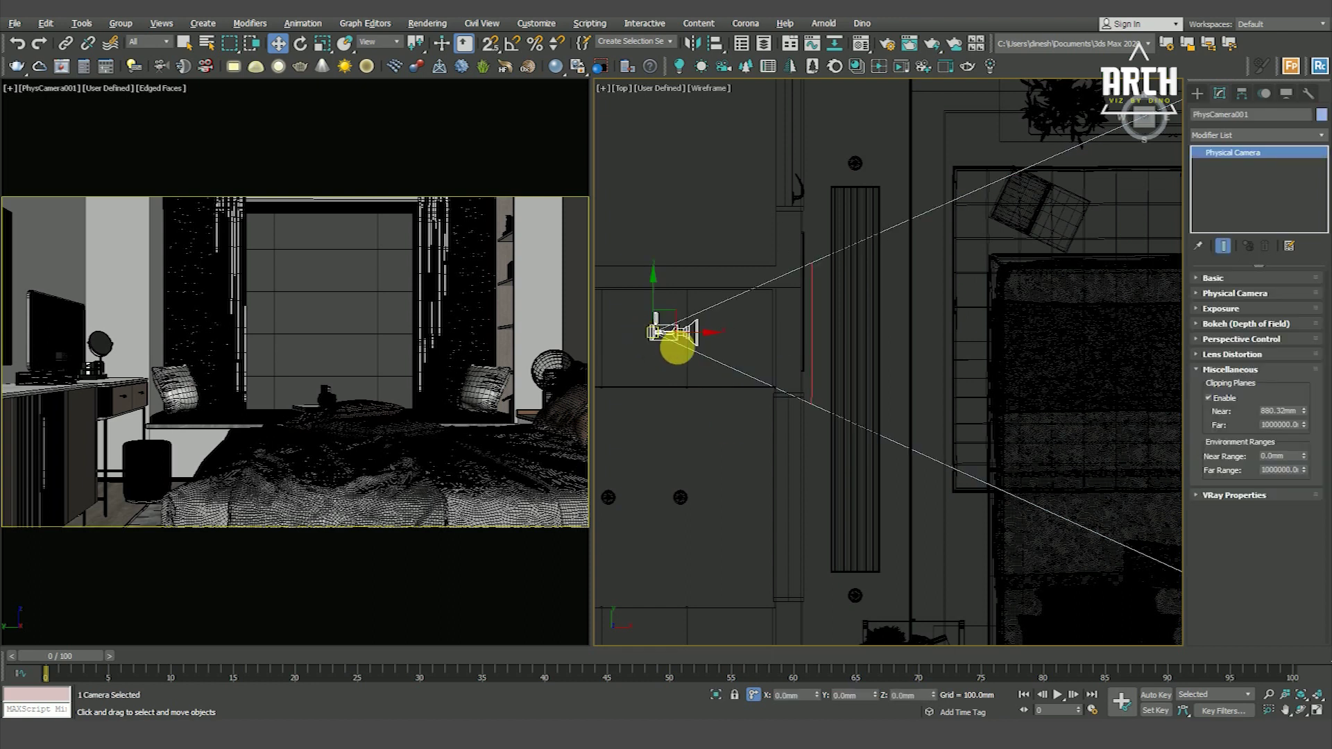
{"action": "scroll", "coordinate": [738, 354], "scroll_direction": "down", "scroll_amount": 2}
{"action": "left_click", "coordinate": [1225, 371]}
{"action": "left_click", "coordinate": [1214, 278]}
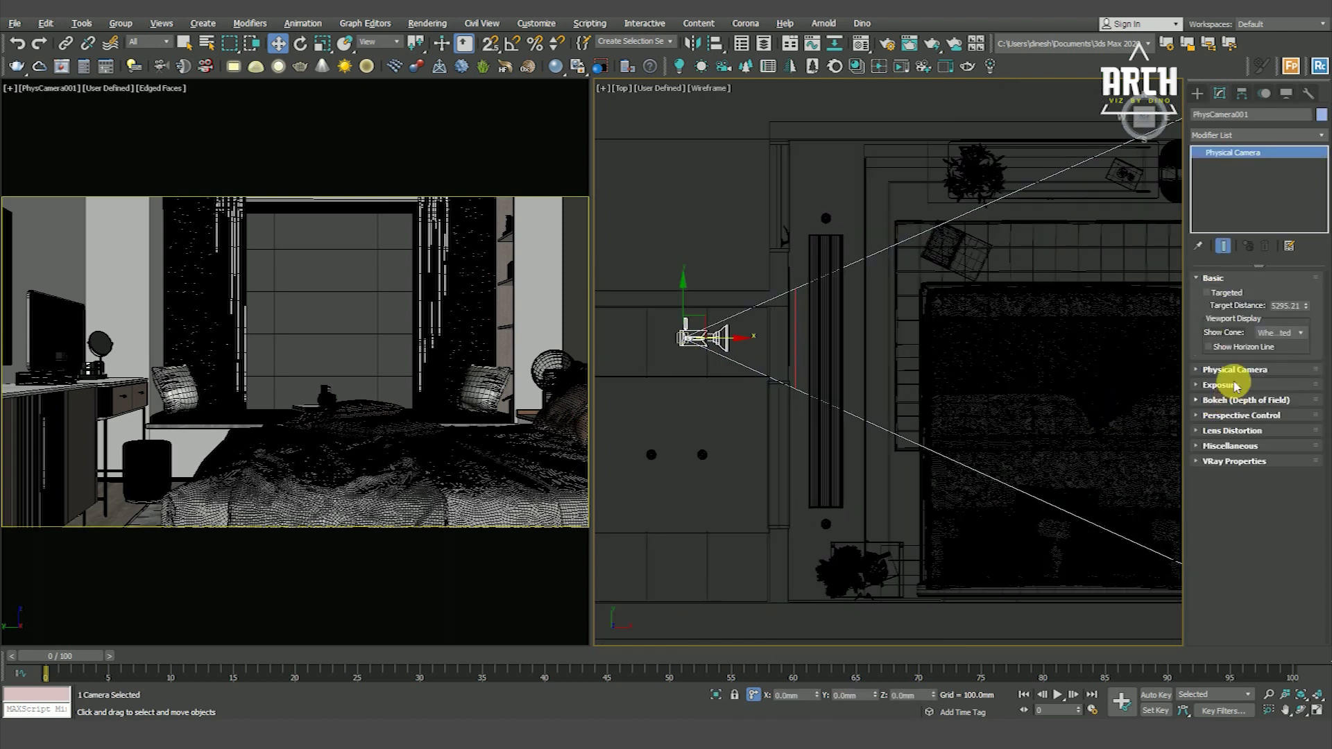
Step: Set the camera focal length to 25 mm and turn off edged faces in its view
{"action": "left_click", "coordinate": [1225, 279]}
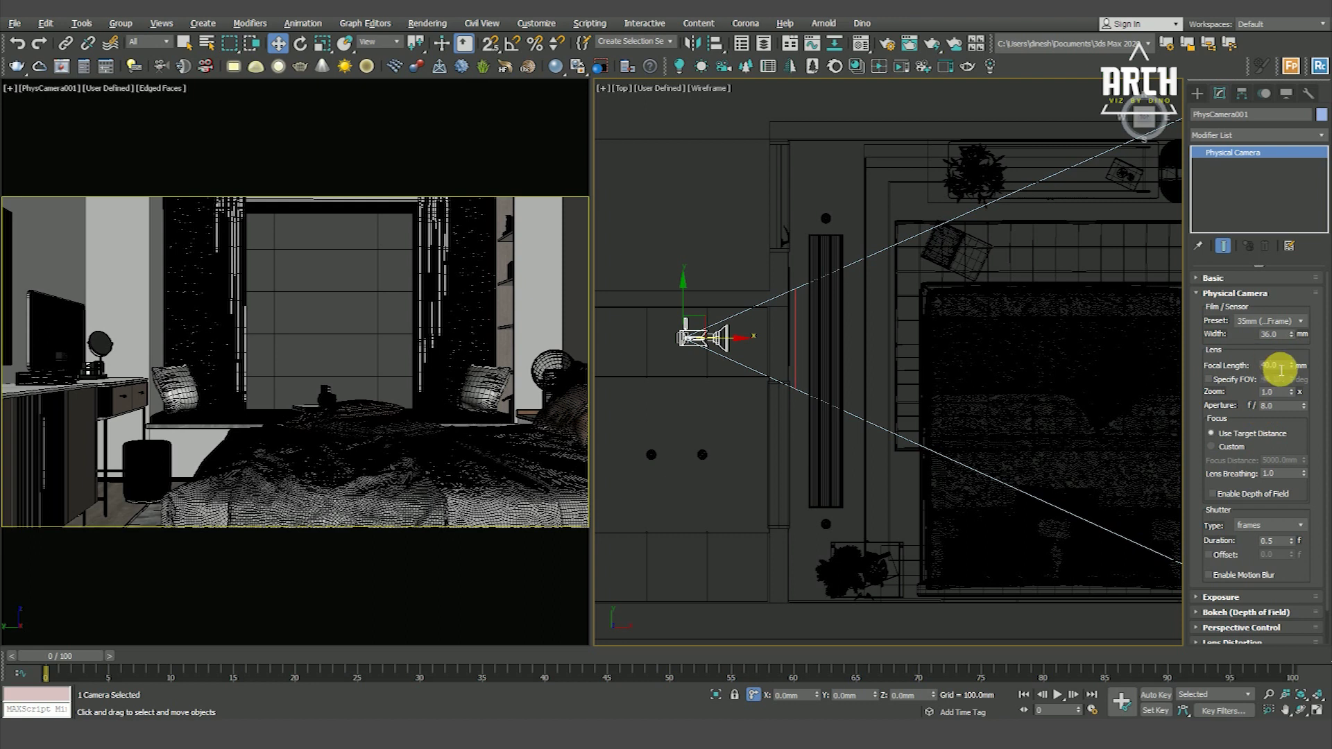
{"action": "type", "text": "30"}
{"action": "key", "text": "Return"}
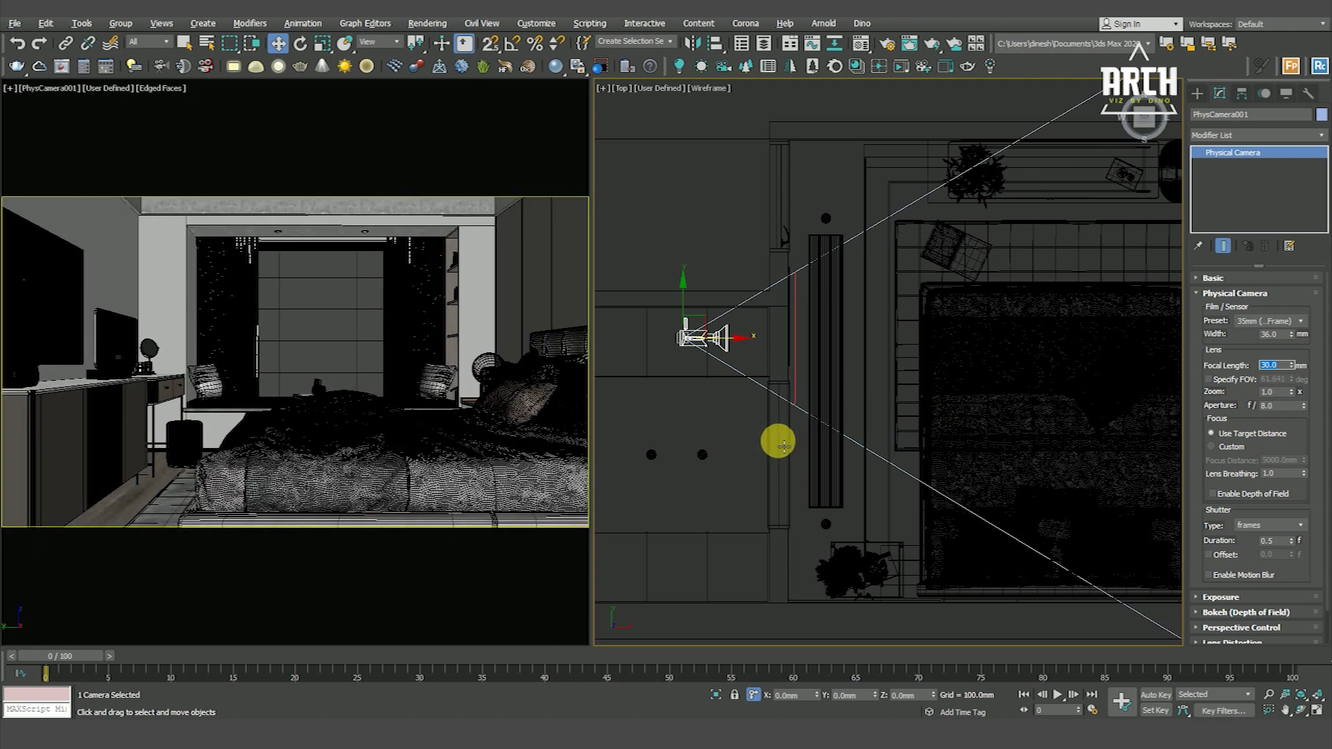
{"action": "key", "text": "F4"}
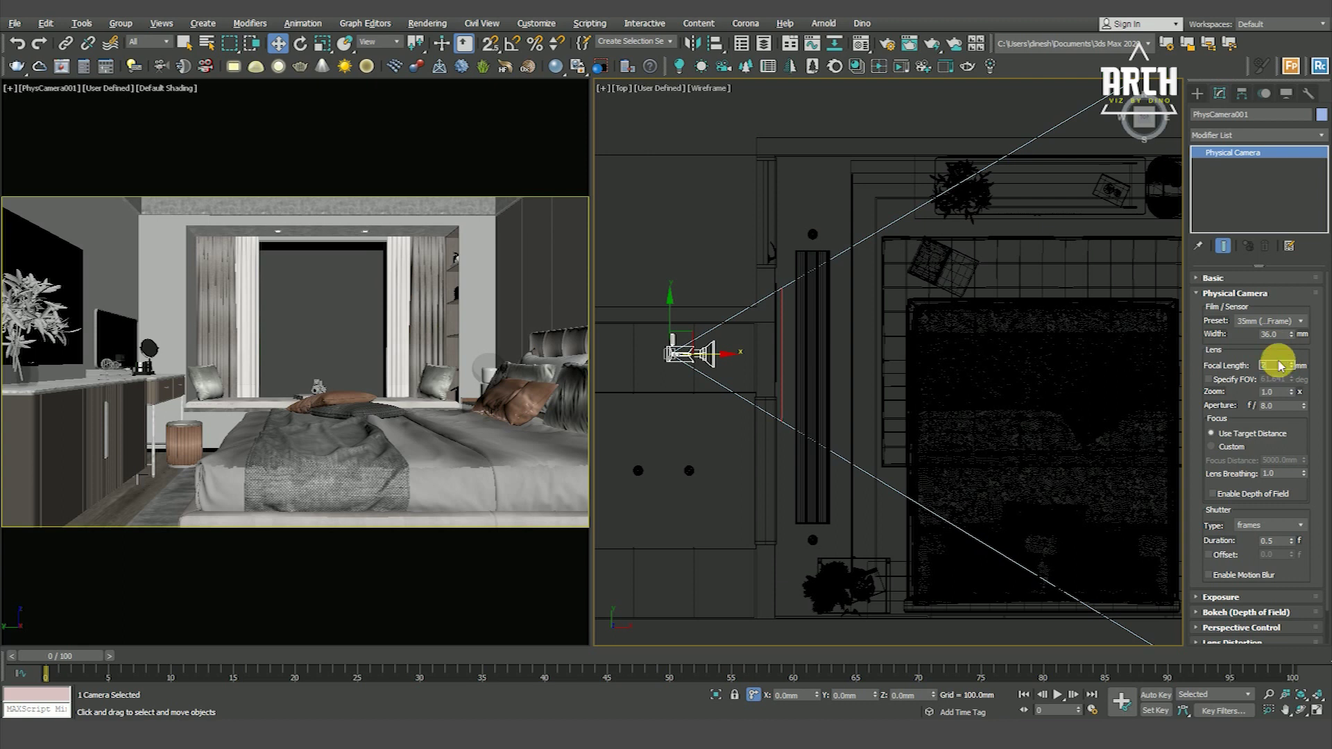
{"action": "key", "text": "Return"}
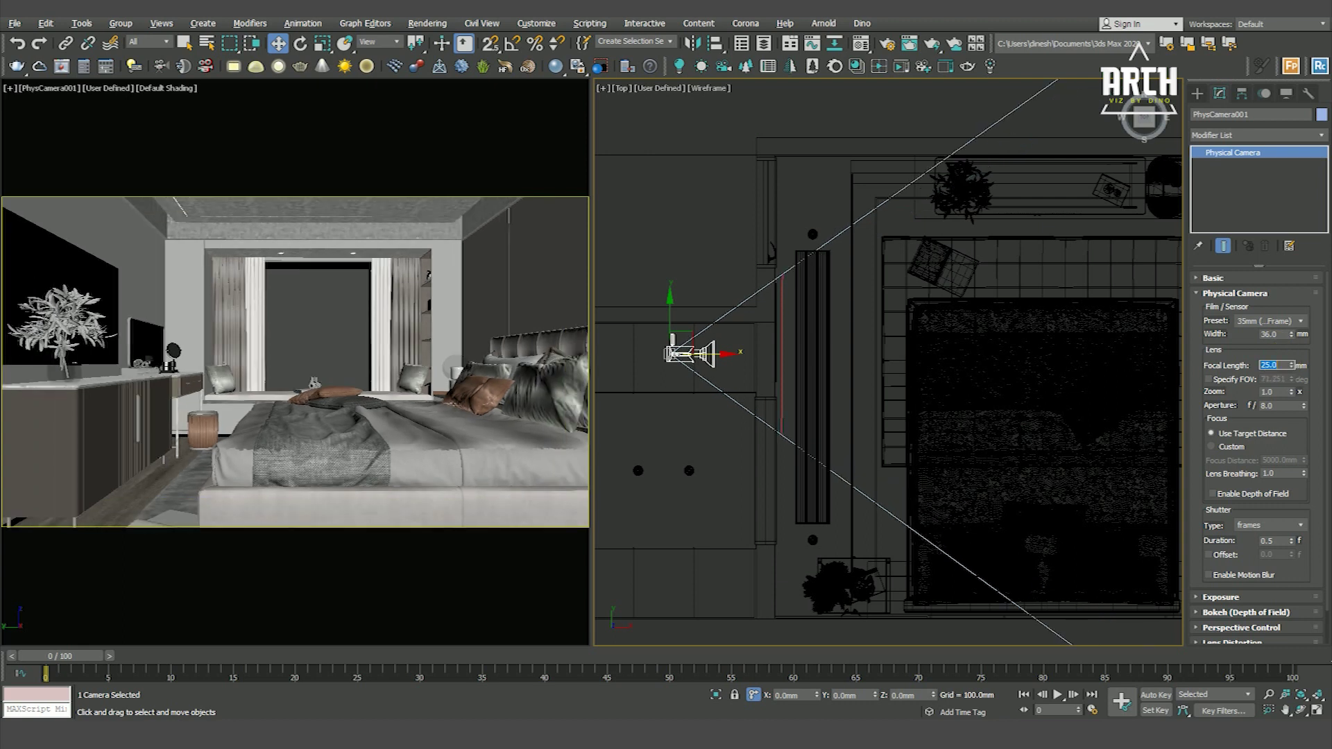
Step: Move the camera along Y in the Top view to frame a wider bedroom view
{"action": "middle_click_drag", "start_coordinate": [737, 436], "coordinate": [751, 389]}
{"action": "left_click", "coordinate": [699, 336]}
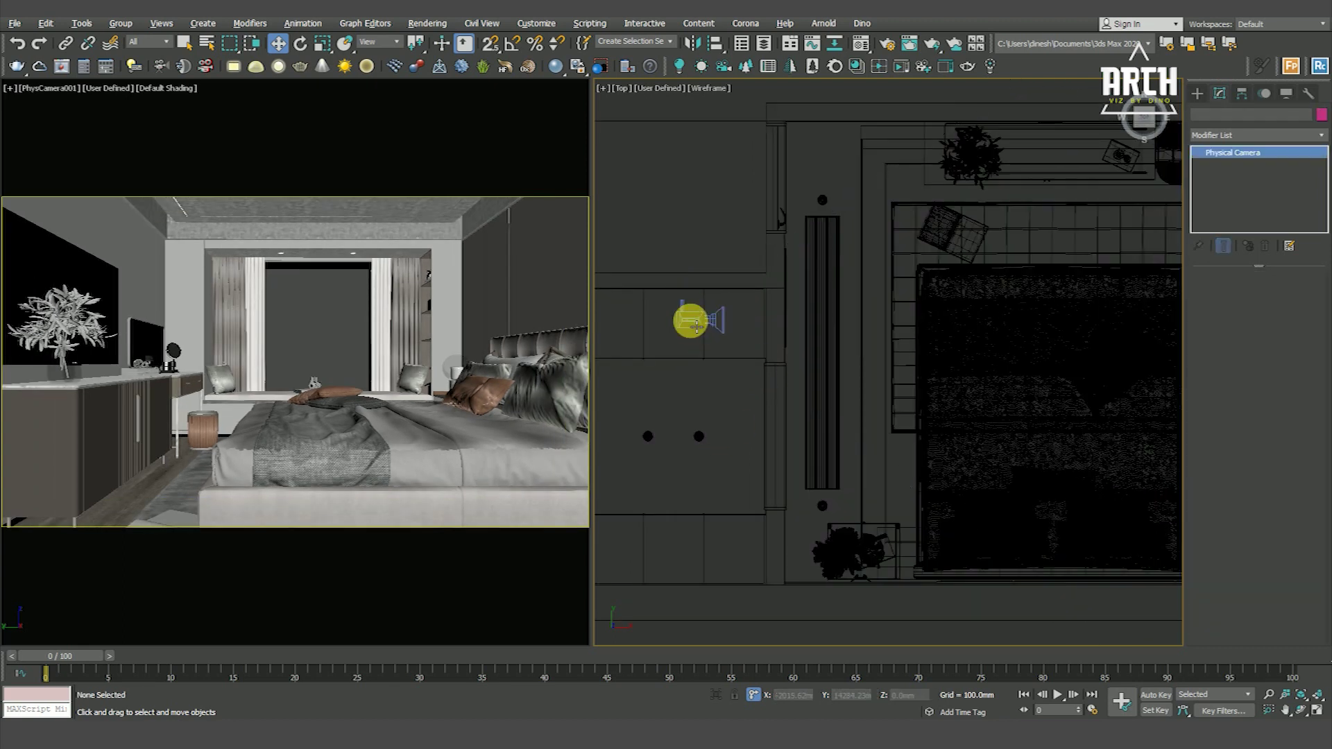
{"action": "left_click", "coordinate": [693, 326]}
{"action": "mouse_move", "coordinate": [683, 290]}
{"action": "left_mouse_down"}
{"action": "mouse_move", "coordinate": [717, 416]}
{"action": "mouse_move", "coordinate": [743, 261]}
{"action": "left_mouse_up"}
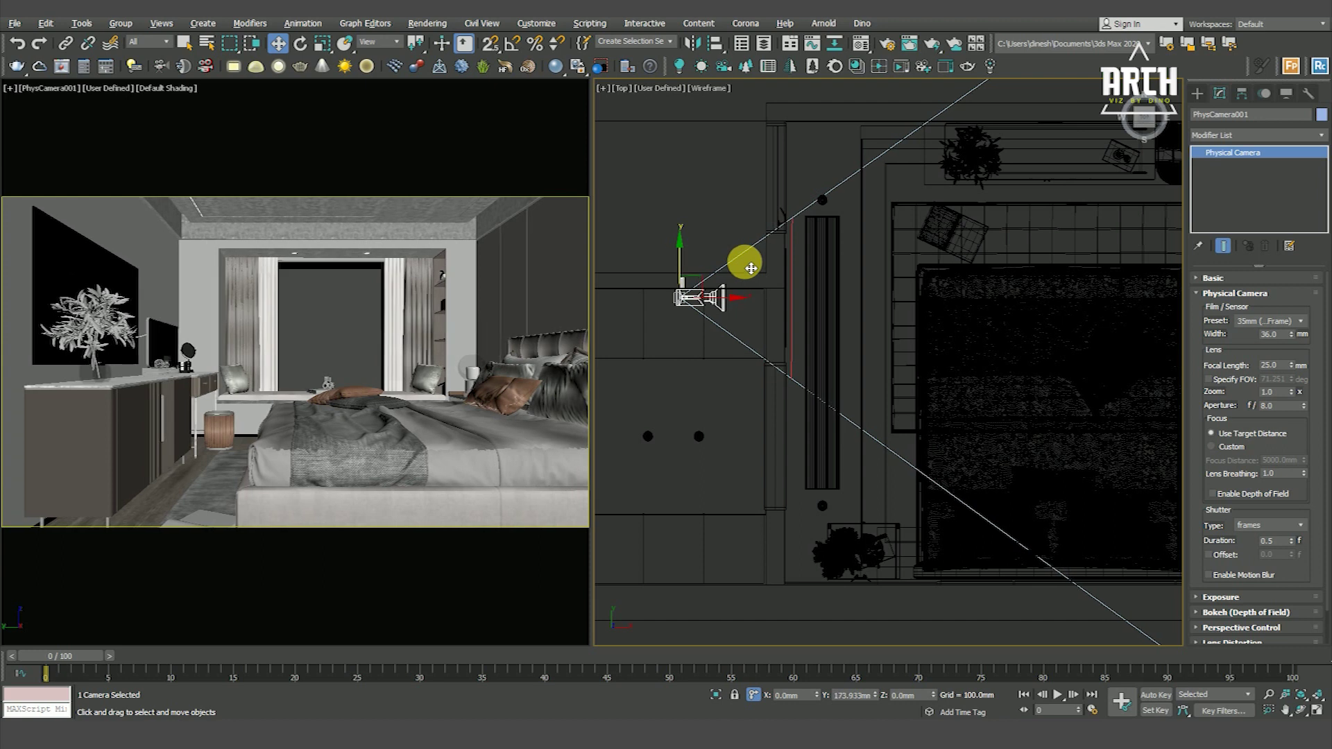
{"action": "scroll", "coordinate": [912, 306], "scroll_direction": "down", "scroll_amount": 5}
{"action": "scroll", "coordinate": [905, 375], "scroll_direction": "down", "scroll_amount": 2}
{"action": "left_click", "coordinate": [881, 380]}
{"action": "scroll", "coordinate": [901, 351], "scroll_direction": "up", "scroll_amount": 5}
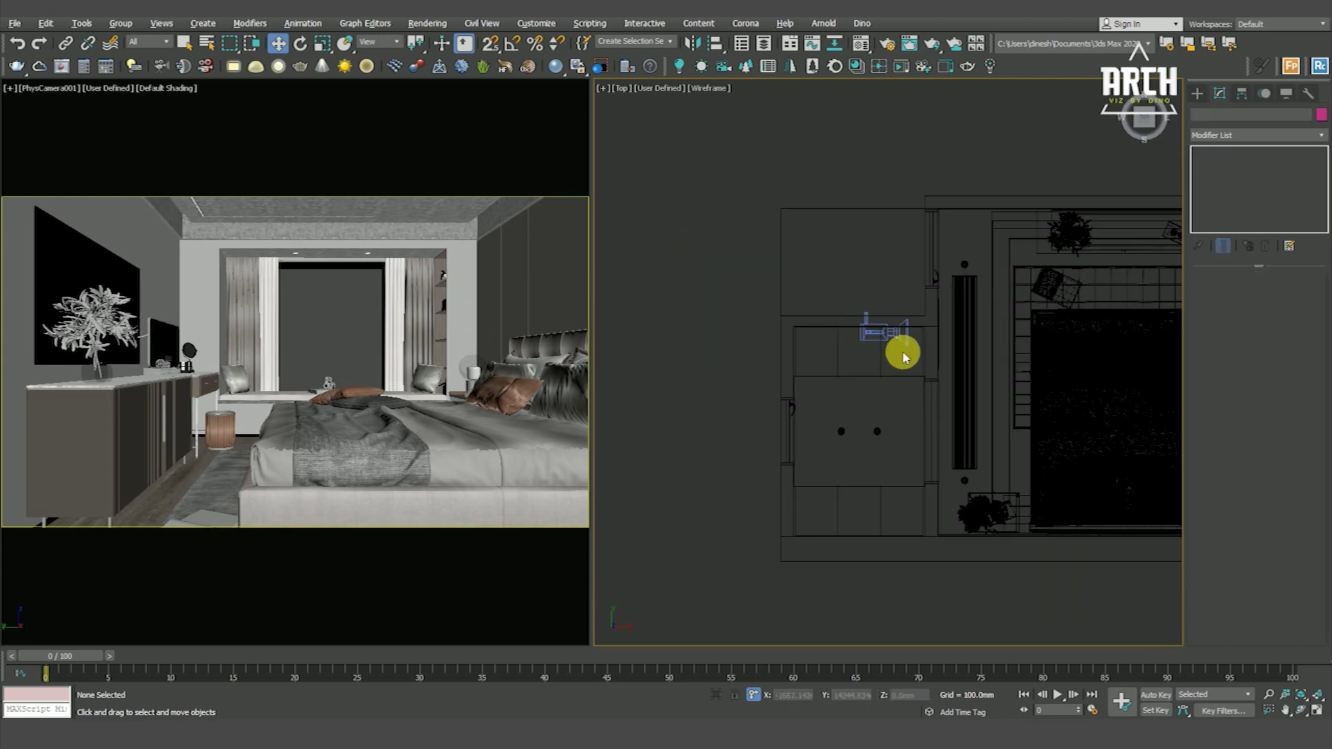
Step: Make the camera Targeted and move it up in the plan view
{"action": "left_click", "coordinate": [895, 342]}
{"action": "scroll", "coordinate": [906, 339], "scroll_direction": "down", "scroll_amount": 4}
{"action": "scroll", "coordinate": [902, 402], "scroll_direction": "down", "scroll_amount": 1}
{"action": "scroll", "coordinate": [954, 378], "scroll_direction": "up", "scroll_amount": 2}
{"action": "scroll", "coordinate": [955, 407], "scroll_direction": "up", "scroll_amount": 2}
{"action": "scroll", "coordinate": [955, 407], "scroll_direction": "down", "scroll_amount": 3}
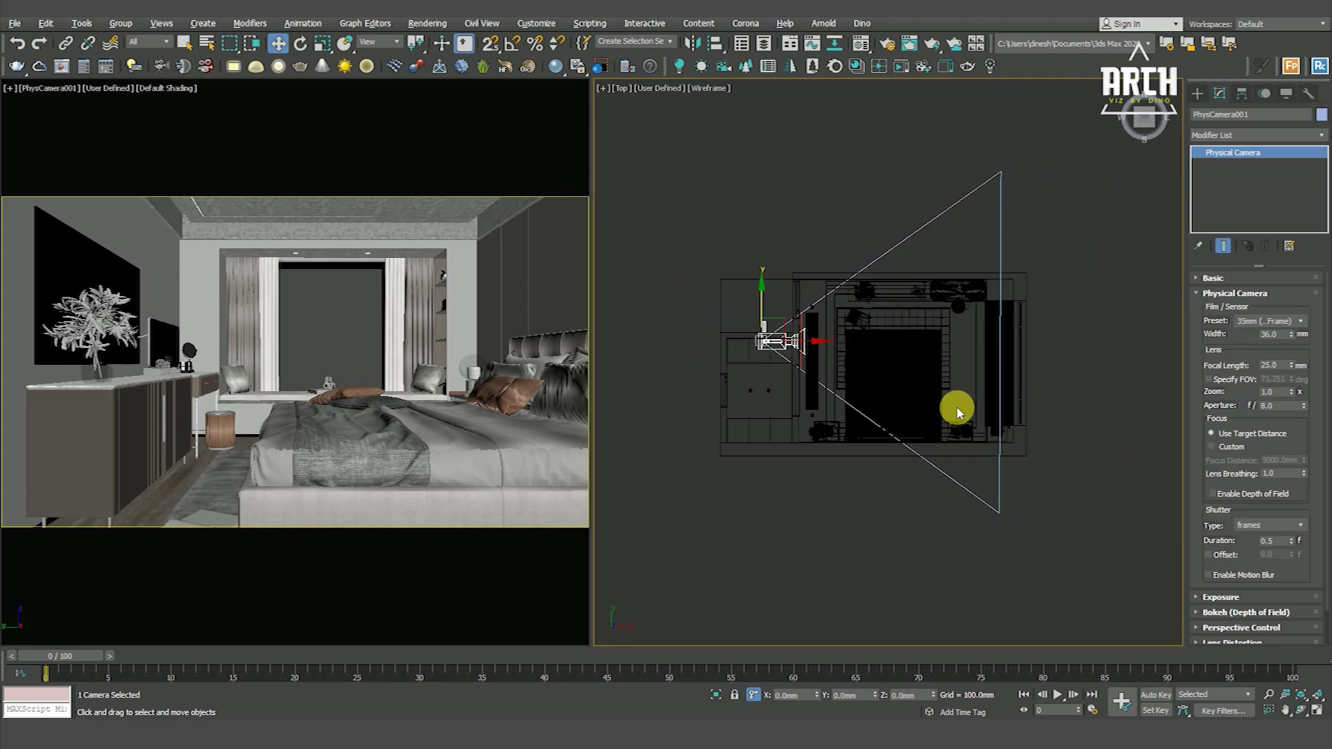
{"action": "right_click", "coordinate": [965, 400]}
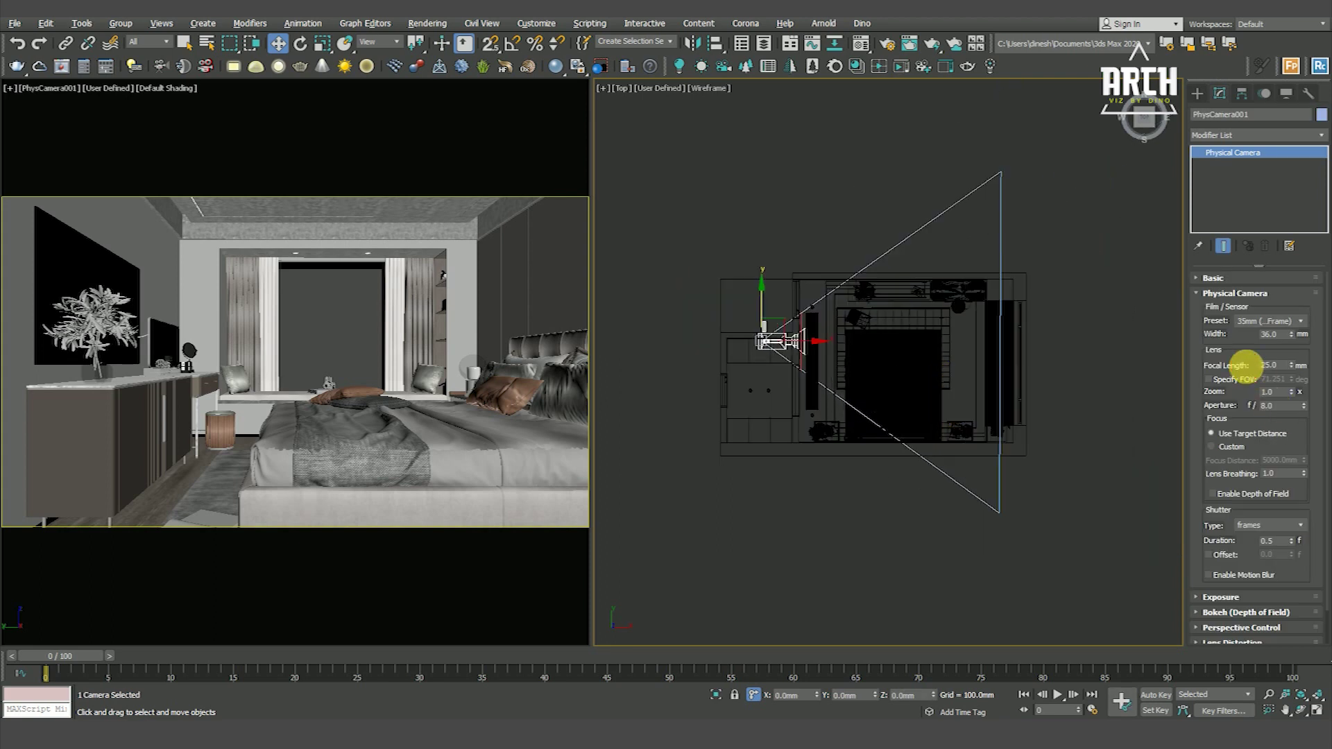
{"action": "left_click", "coordinate": [1224, 293]}
{"action": "left_click", "coordinate": [1223, 293]}
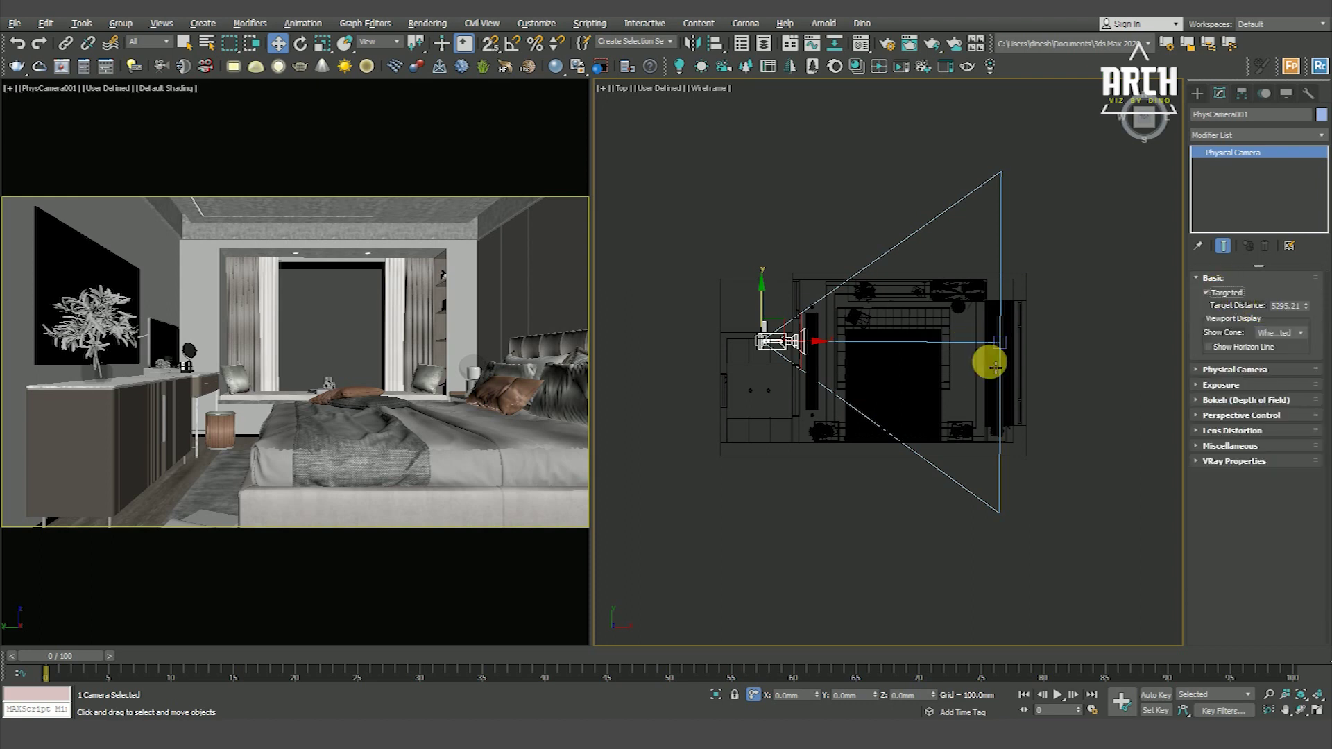
{"action": "scroll", "coordinate": [898, 348], "scroll_direction": "up", "scroll_amount": 3}
{"action": "left_click_drag", "start_coordinate": [728, 318], "coordinate": [759, 239]}
Step: Select the camera target and aim it diagonally across the room toward the bed
{"action": "right_click", "coordinate": [833, 288]}
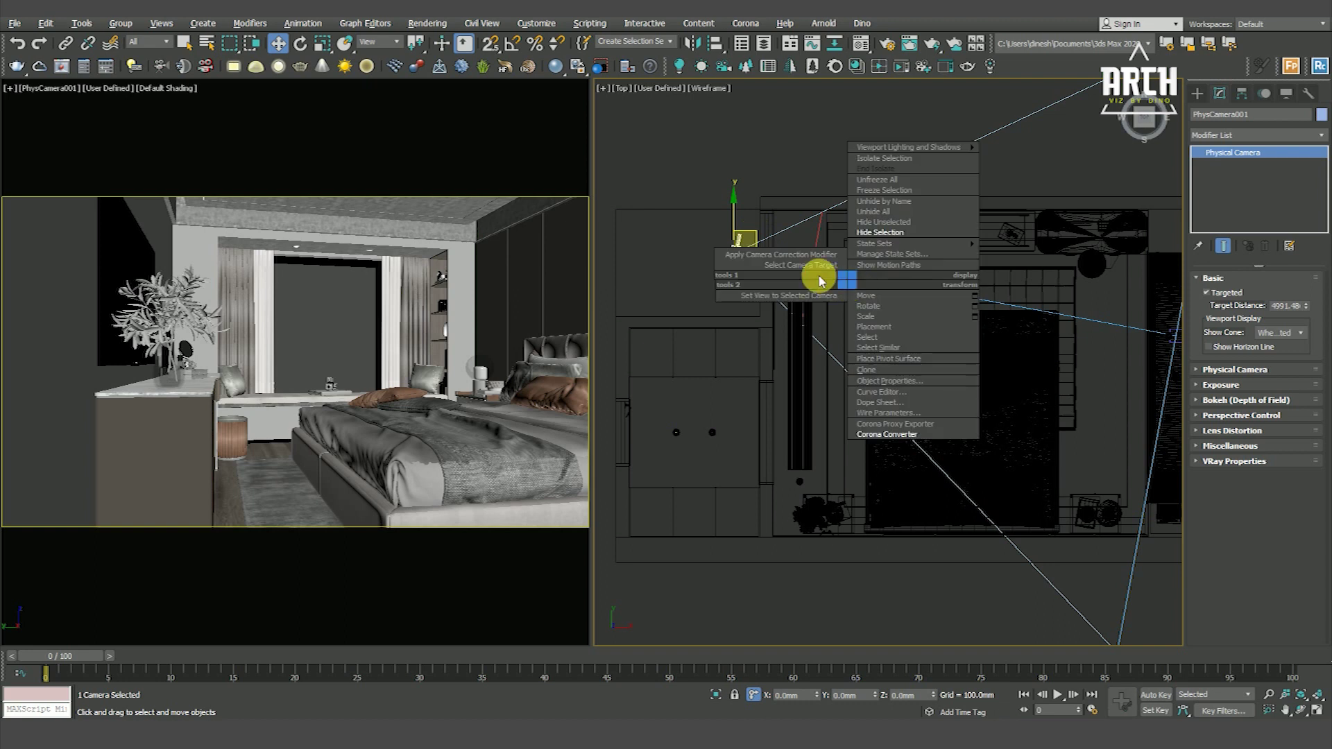
{"action": "left_click", "coordinate": [801, 265]}
{"action": "scroll", "coordinate": [791, 251], "scroll_direction": "down", "scroll_amount": 4}
{"action": "mouse_move", "coordinate": [1014, 287]}
{"action": "left_mouse_down"}
{"action": "mouse_move", "coordinate": [1044, 433]}
{"action": "mouse_move", "coordinate": [1005, 354]}
{"action": "mouse_move", "coordinate": [971, 356]}
{"action": "mouse_move", "coordinate": [985, 351]}
{"action": "mouse_move", "coordinate": [998, 376]}
{"action": "left_mouse_up"}
{"action": "scroll", "coordinate": [733, 242], "scroll_direction": "up", "scroll_amount": 3}
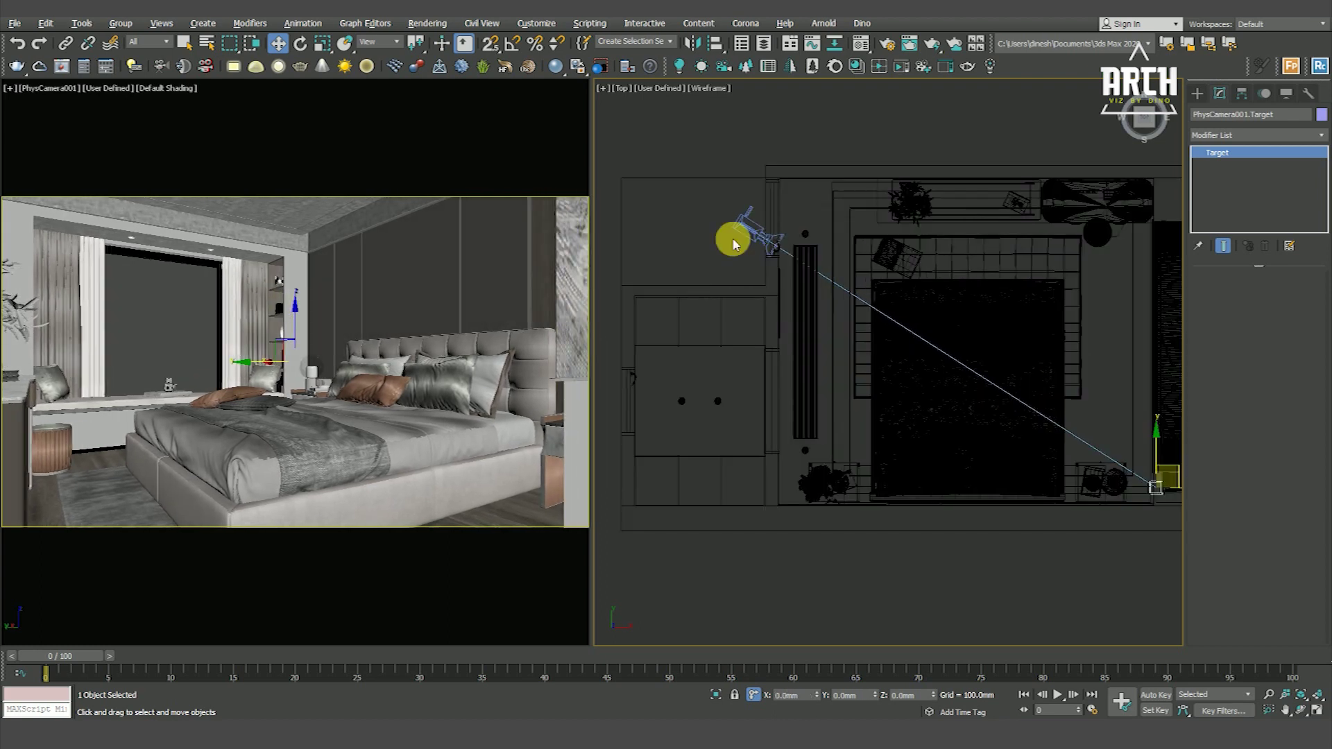
{"action": "left_click", "coordinate": [744, 223]}
Step: Move the camera into the room's corner and set its near clipping to 510.586 mm
{"action": "scroll", "coordinate": [768, 271], "scroll_direction": "up", "scroll_amount": 2}
{"action": "scroll", "coordinate": [767, 292], "scroll_direction": "up", "scroll_amount": 2}
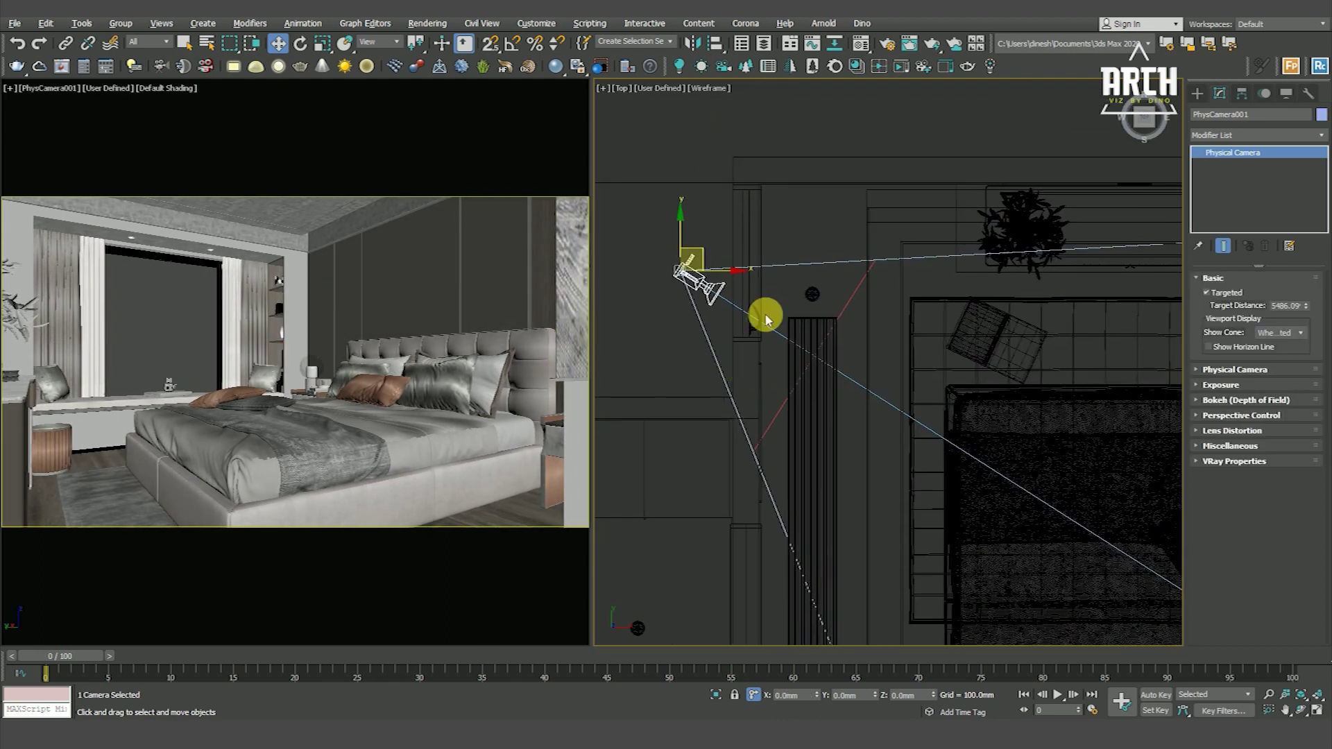
{"action": "mouse_move", "coordinate": [721, 262]}
{"action": "left_mouse_down"}
{"action": "mouse_move", "coordinate": [706, 258]}
{"action": "mouse_move", "coordinate": [748, 184]}
{"action": "mouse_move", "coordinate": [740, 169]}
{"action": "mouse_move", "coordinate": [765, 167]}
{"action": "mouse_move", "coordinate": [744, 179]}
{"action": "mouse_move", "coordinate": [779, 209]}
{"action": "left_mouse_up"}
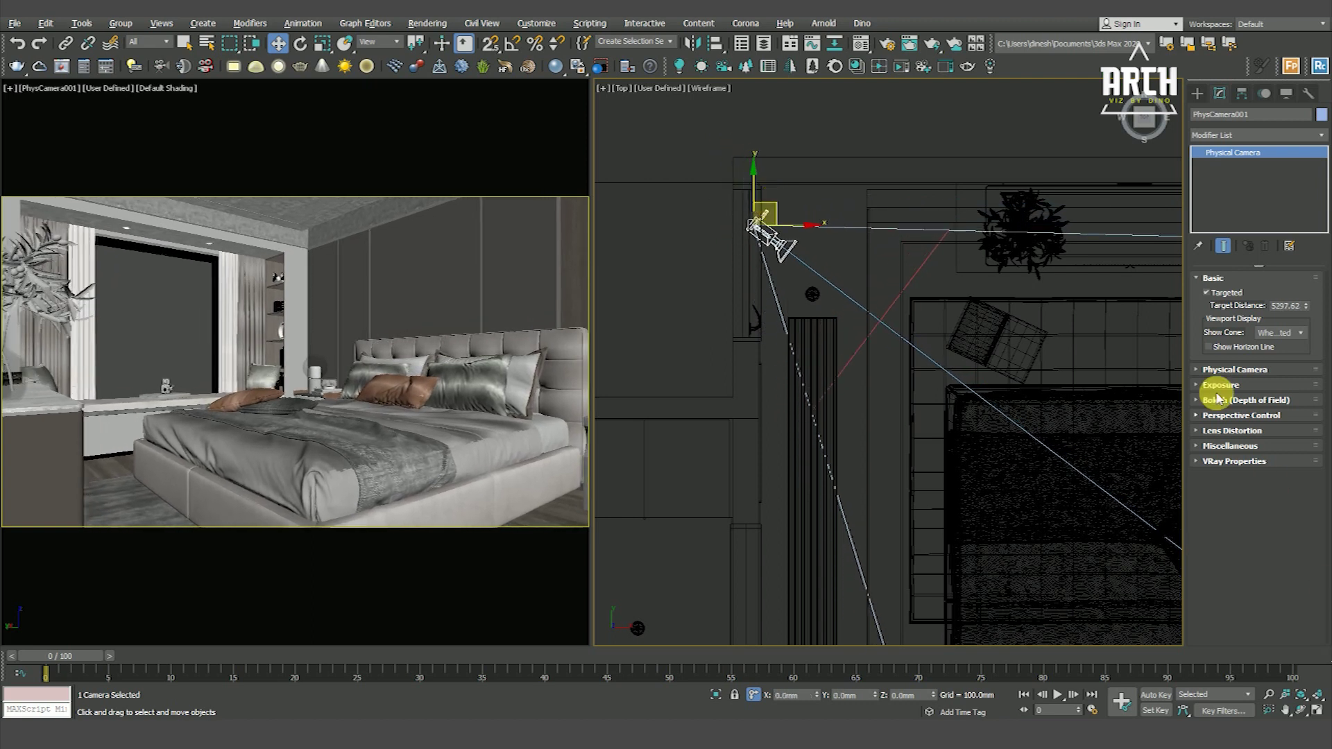
{"action": "left_click", "coordinate": [1227, 449]}
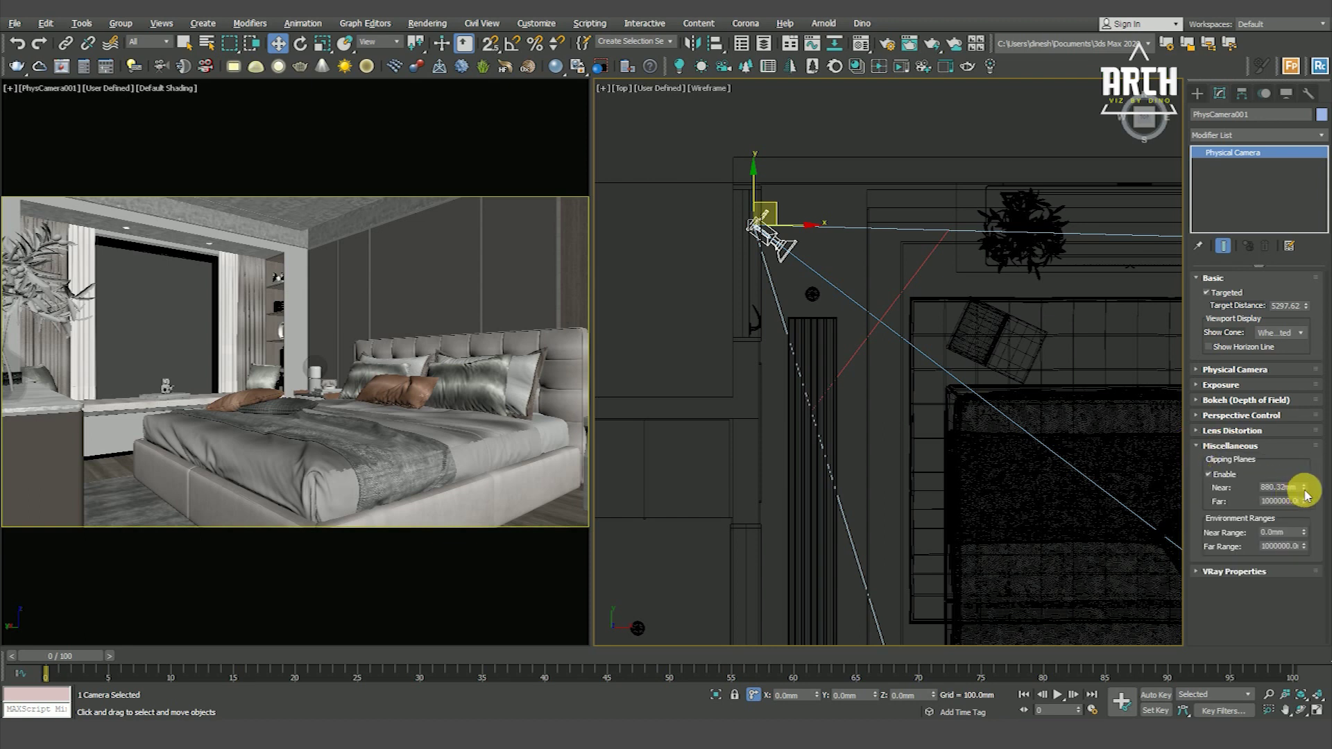
{"action": "scroll", "coordinate": [867, 305], "scroll_direction": "down", "scroll_amount": 5}
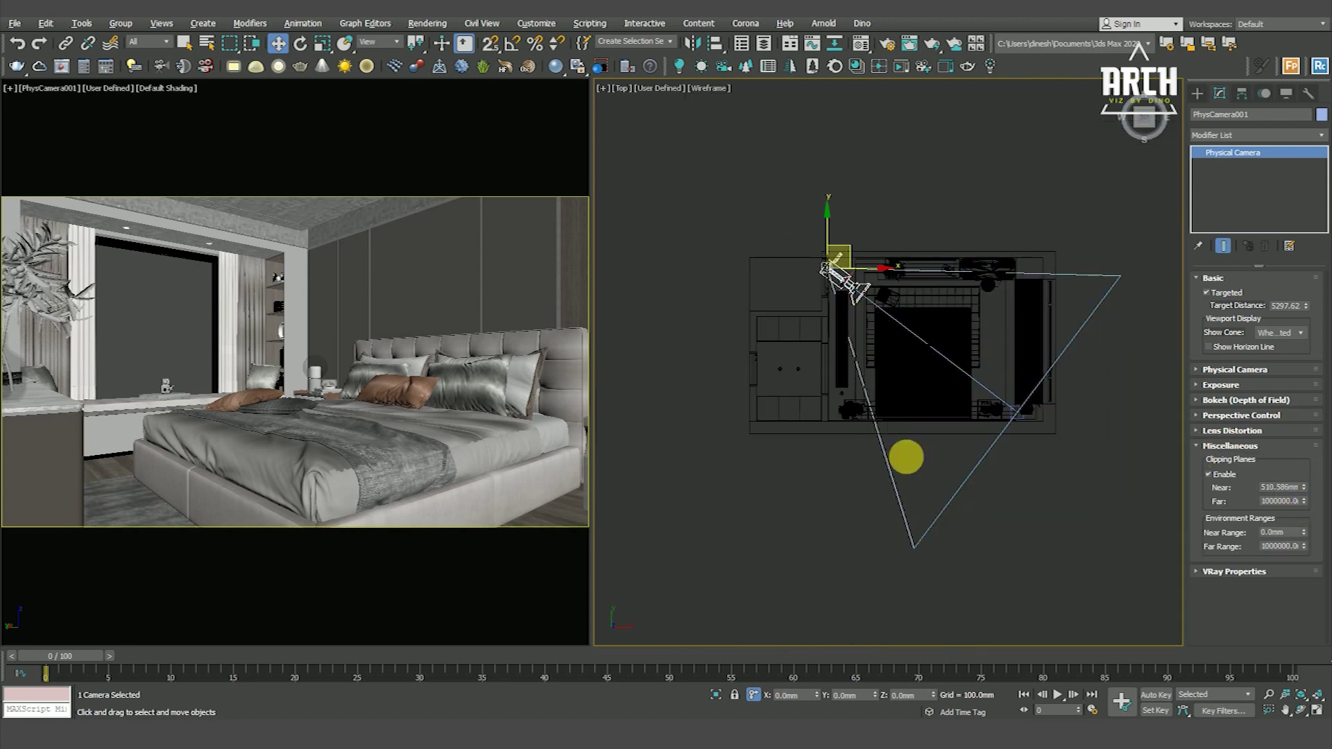
Step: Raise the camera higher in the Front view for a more elevated shot
{"action": "left_click", "coordinate": [978, 410]}
{"action": "left_click", "coordinate": [982, 386]}
{"action": "key", "text": "f"}
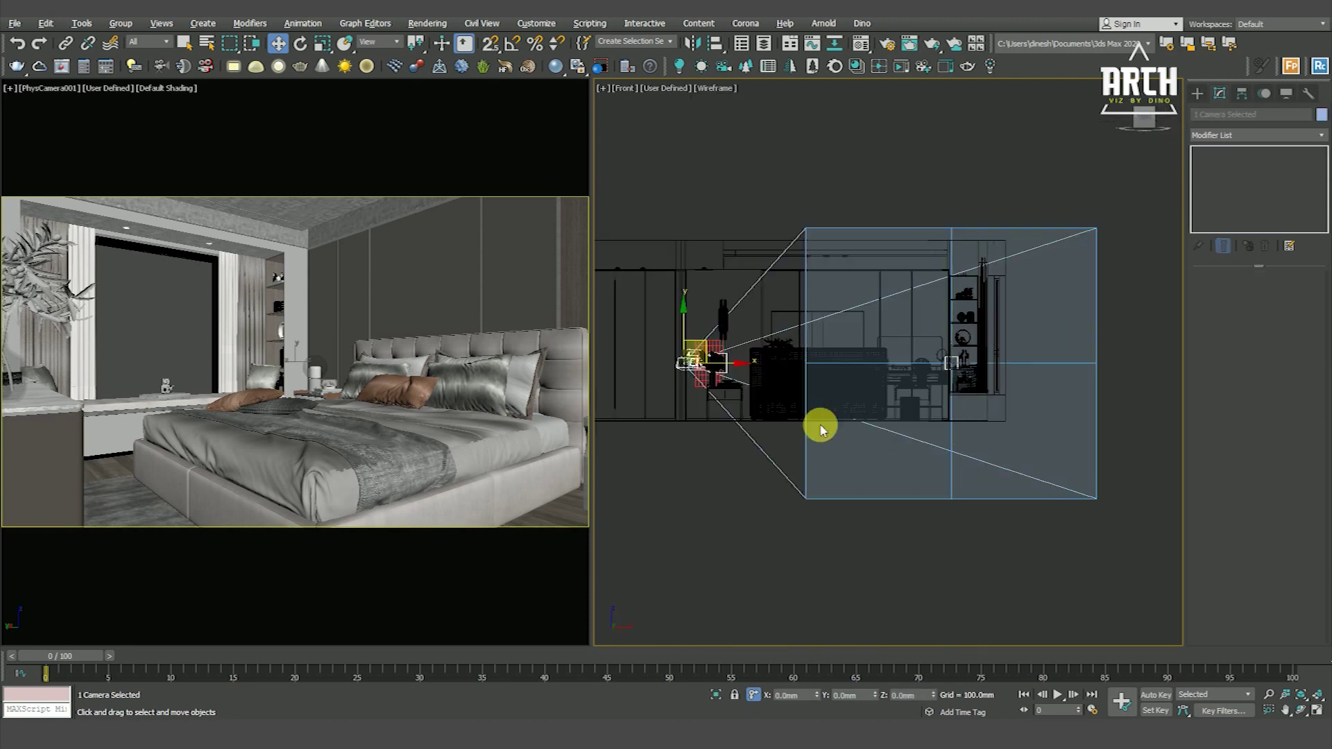
{"action": "scroll", "coordinate": [763, 409], "scroll_direction": "up", "scroll_amount": 4}
{"action": "scroll", "coordinate": [742, 389], "scroll_direction": "up", "scroll_amount": 2}
{"action": "mouse_move", "coordinate": [715, 355]}
{"action": "left_mouse_down"}
{"action": "mouse_move", "coordinate": [717, 325]}
{"action": "mouse_move", "coordinate": [720, 339]}
{"action": "left_mouse_up"}
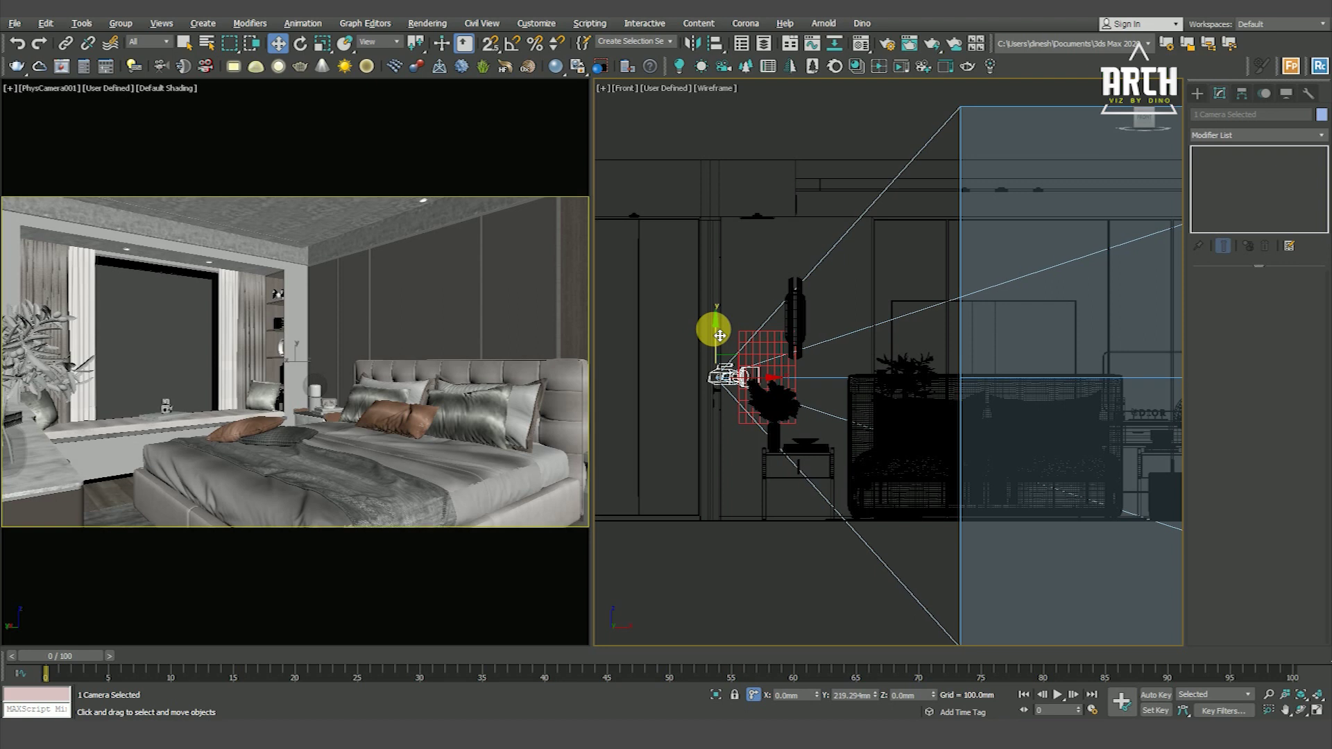
{"action": "left_click", "coordinate": [753, 565]}
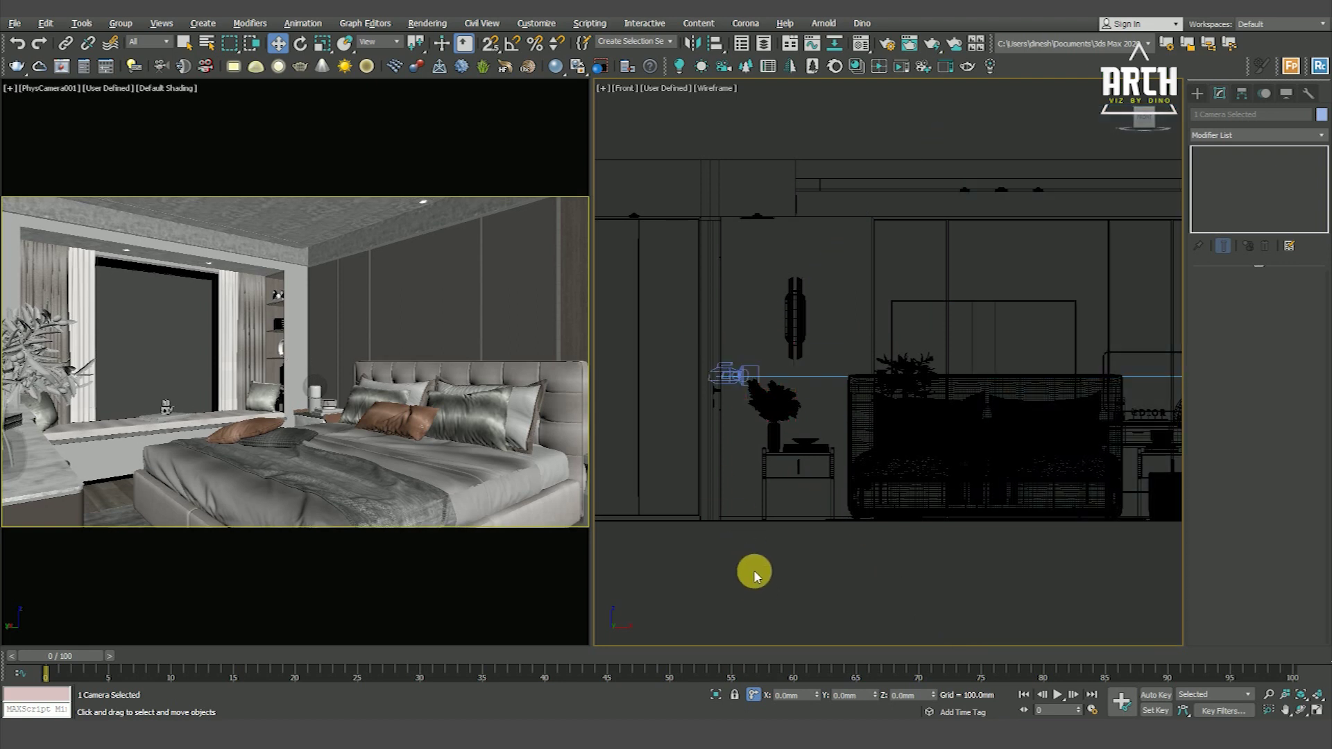
Step: Open Corona Render Setup on Common parameters and move the window aside
{"action": "left_click", "coordinate": [423, 25]}
{"action": "left_click", "coordinate": [153, 293]}
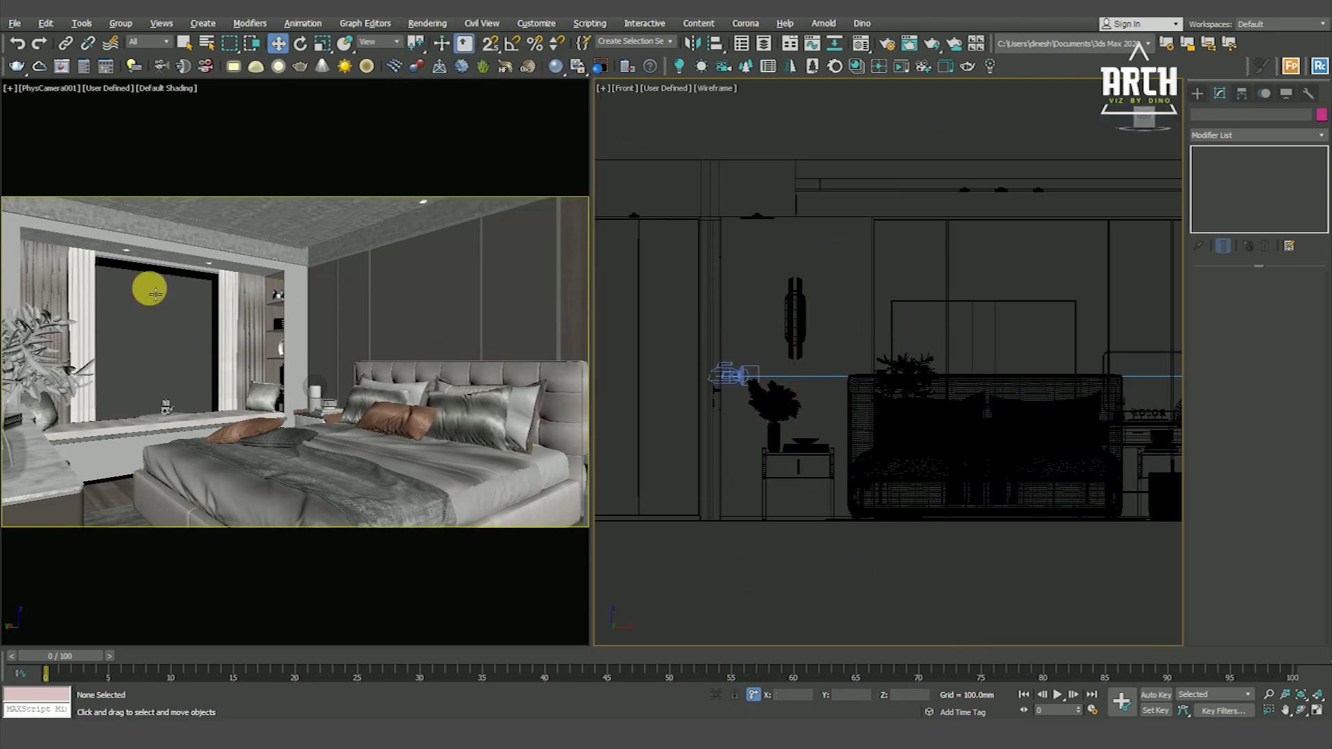
{"action": "left_click", "coordinate": [423, 23]}
{"action": "left_click", "coordinate": [424, 91]}
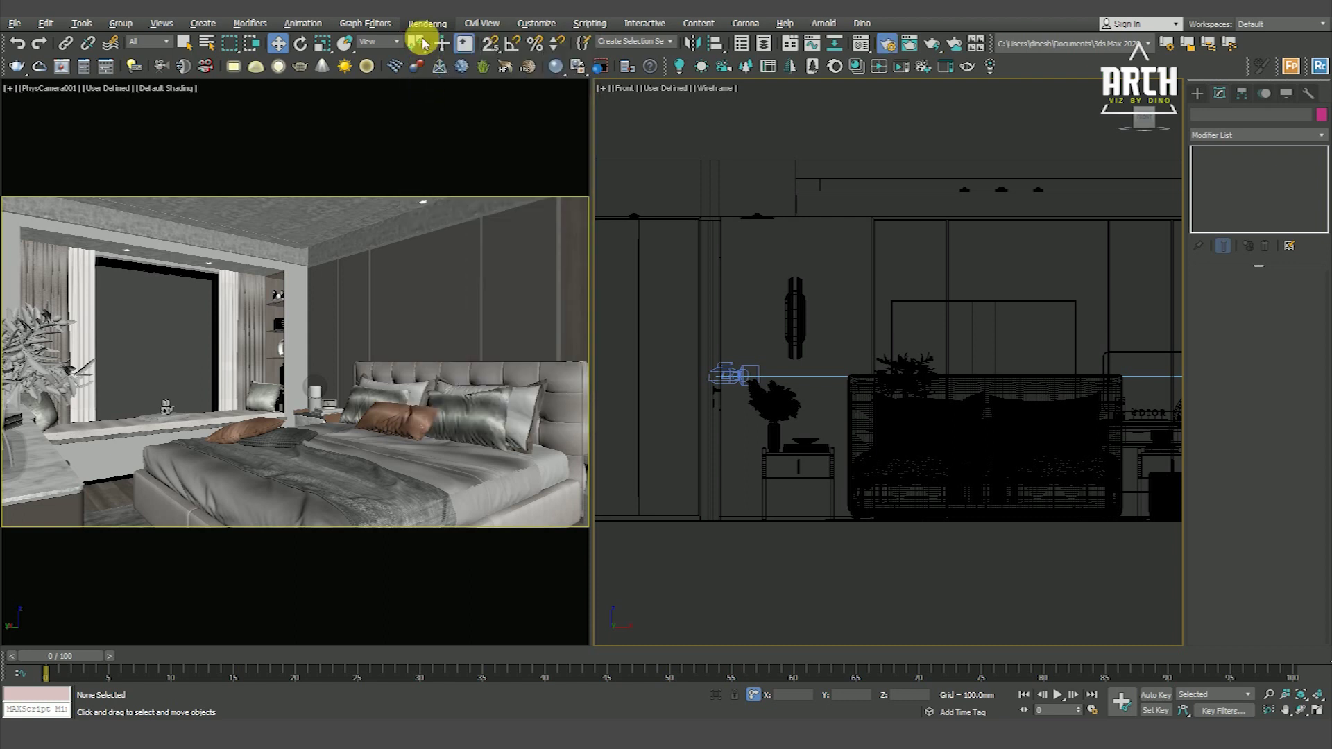
{"action": "left_click", "coordinate": [420, 43]}
{"action": "left_click", "coordinate": [521, 241]}
{"action": "left_click_drag", "start_coordinate": [626, 133], "coordinate": [827, 103]}
Step: Set a custom 2000 × 1667 output with locked 1.2 aspect, rendering from PhysCamera001
{"action": "left_click", "coordinate": [691, 209]}
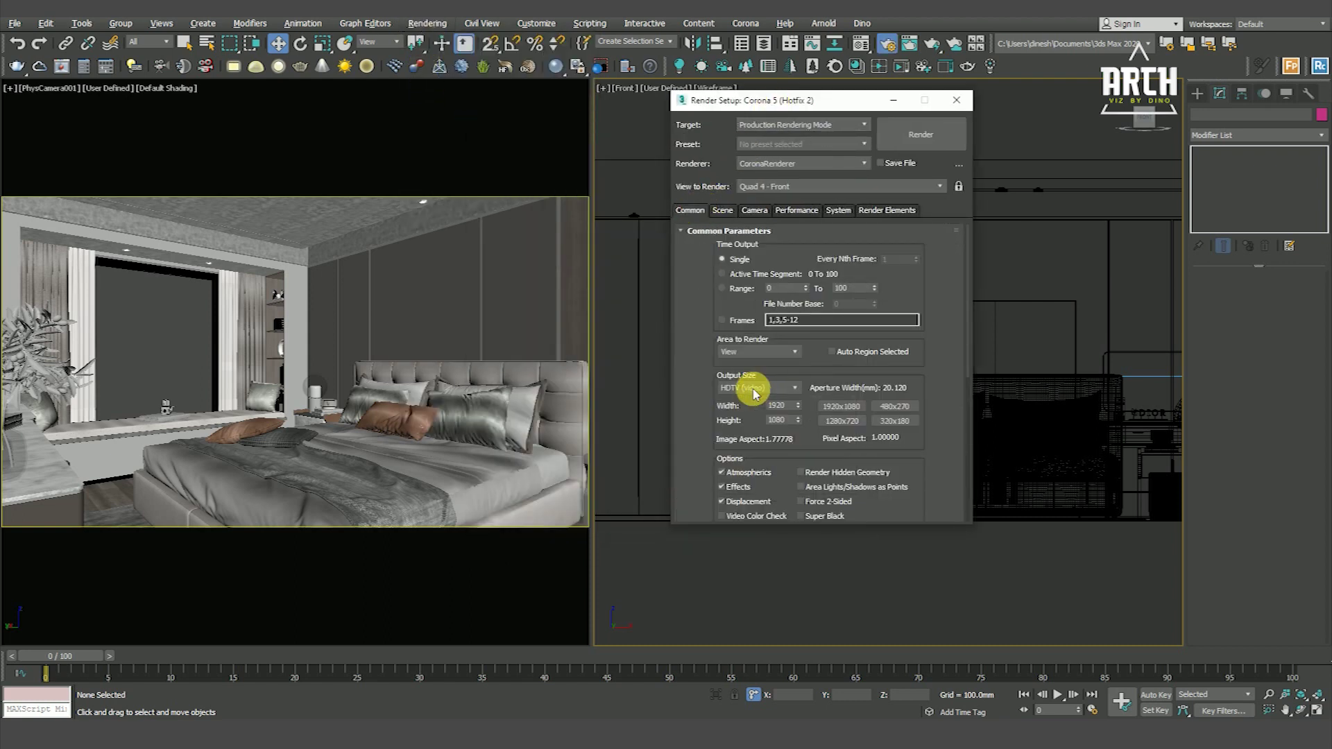
{"action": "left_click", "coordinate": [753, 388]}
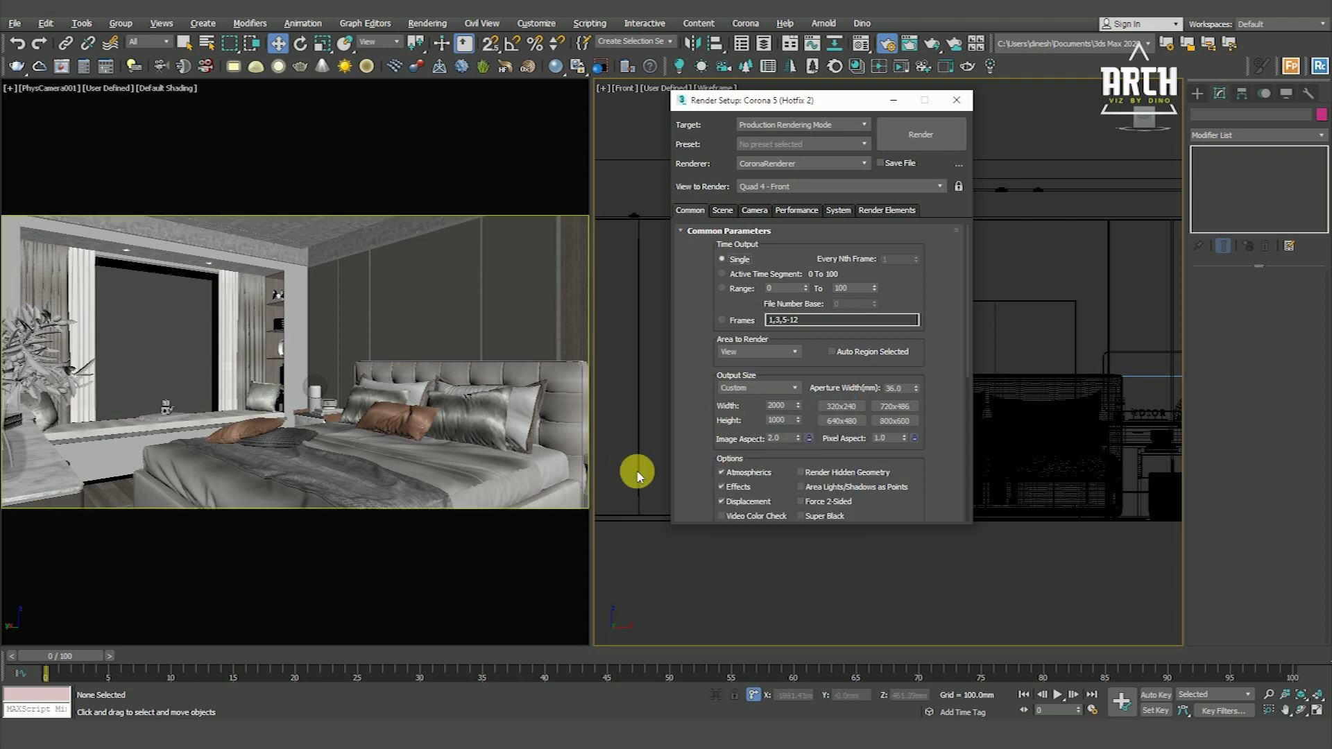
{"action": "type", "text": "2000"}
{"action": "key", "text": "Return"}
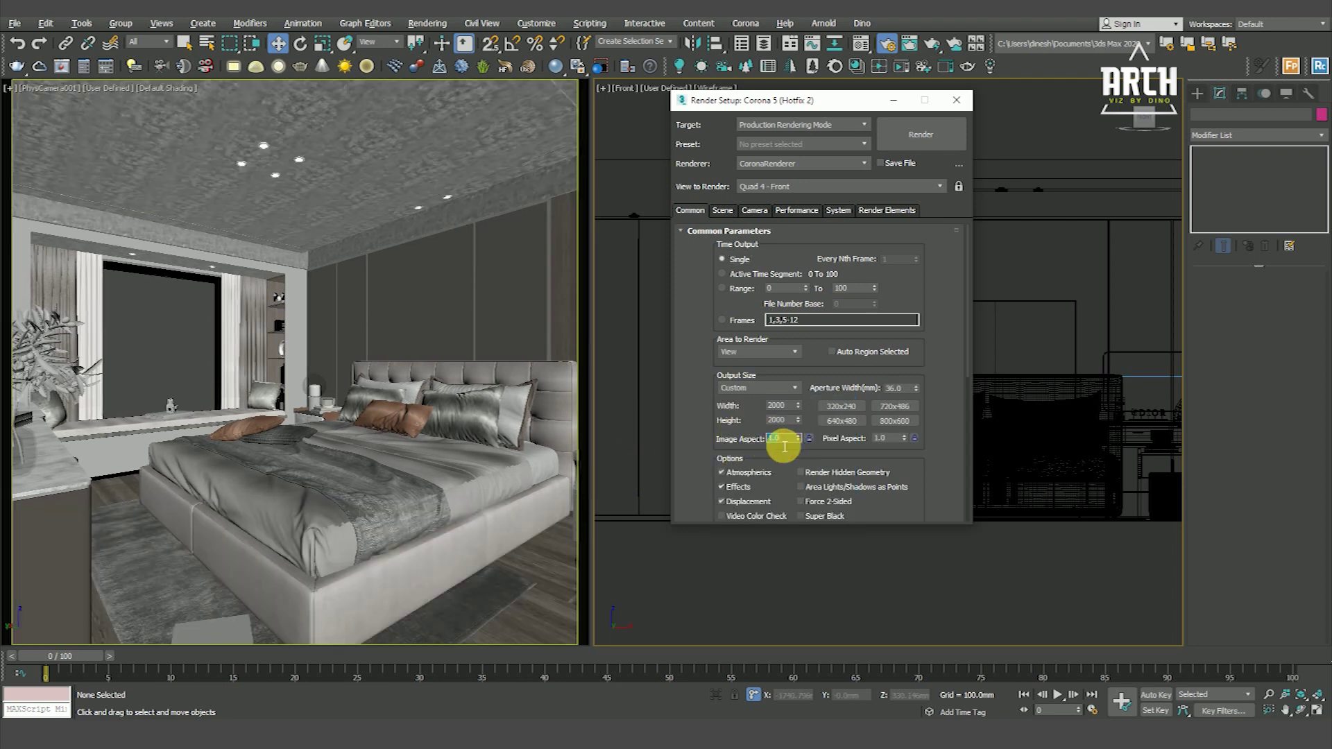
{"action": "key", "text": "Return"}
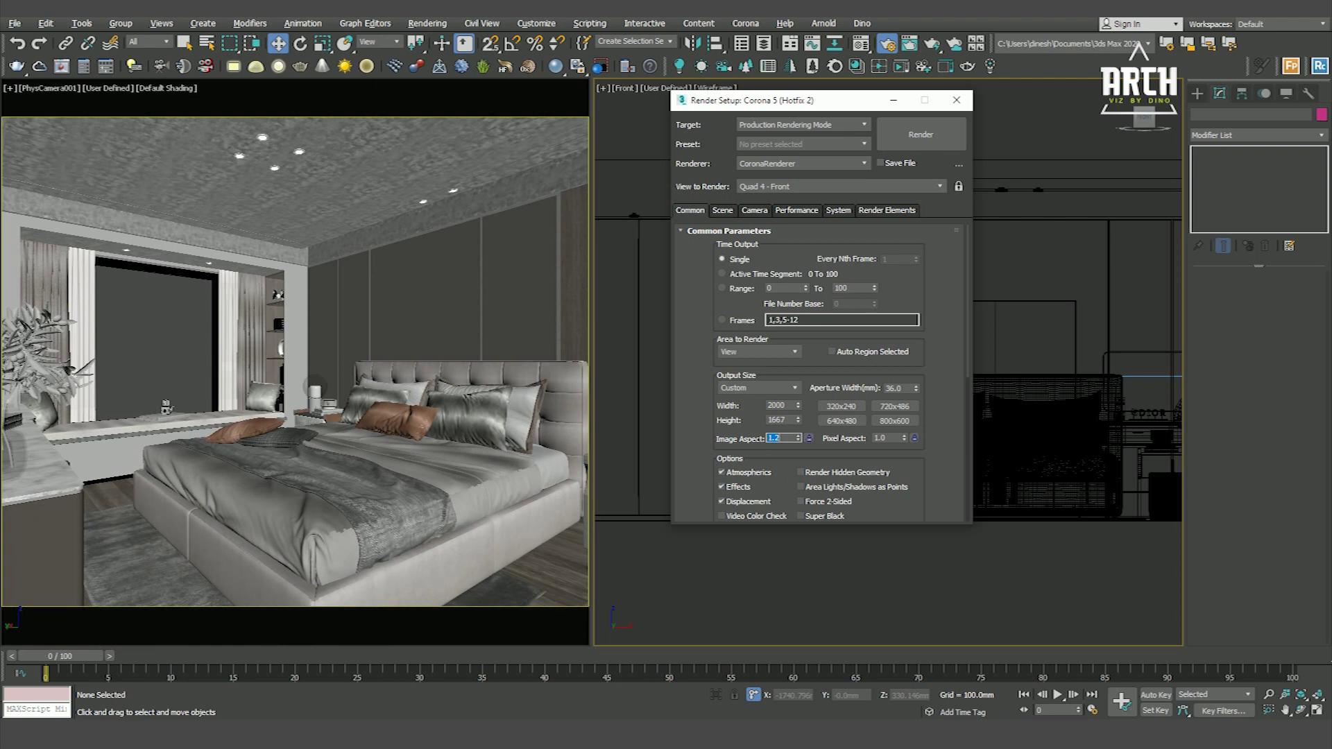
{"action": "left_click", "coordinate": [809, 439]}
{"action": "middle_click_drag", "start_coordinate": [401, 419], "coordinate": [392, 414]}
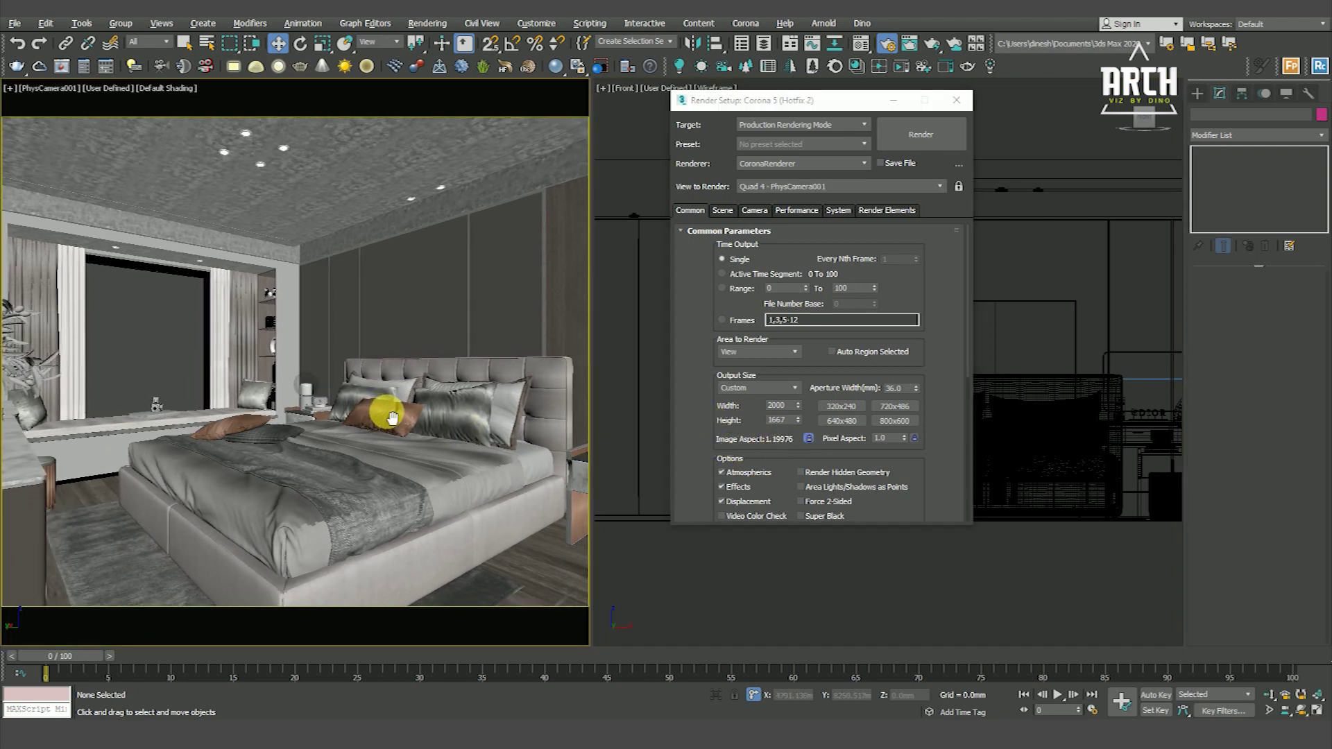
{"action": "left_click", "coordinate": [893, 100]}
{"action": "left_click", "coordinate": [55, 89]}
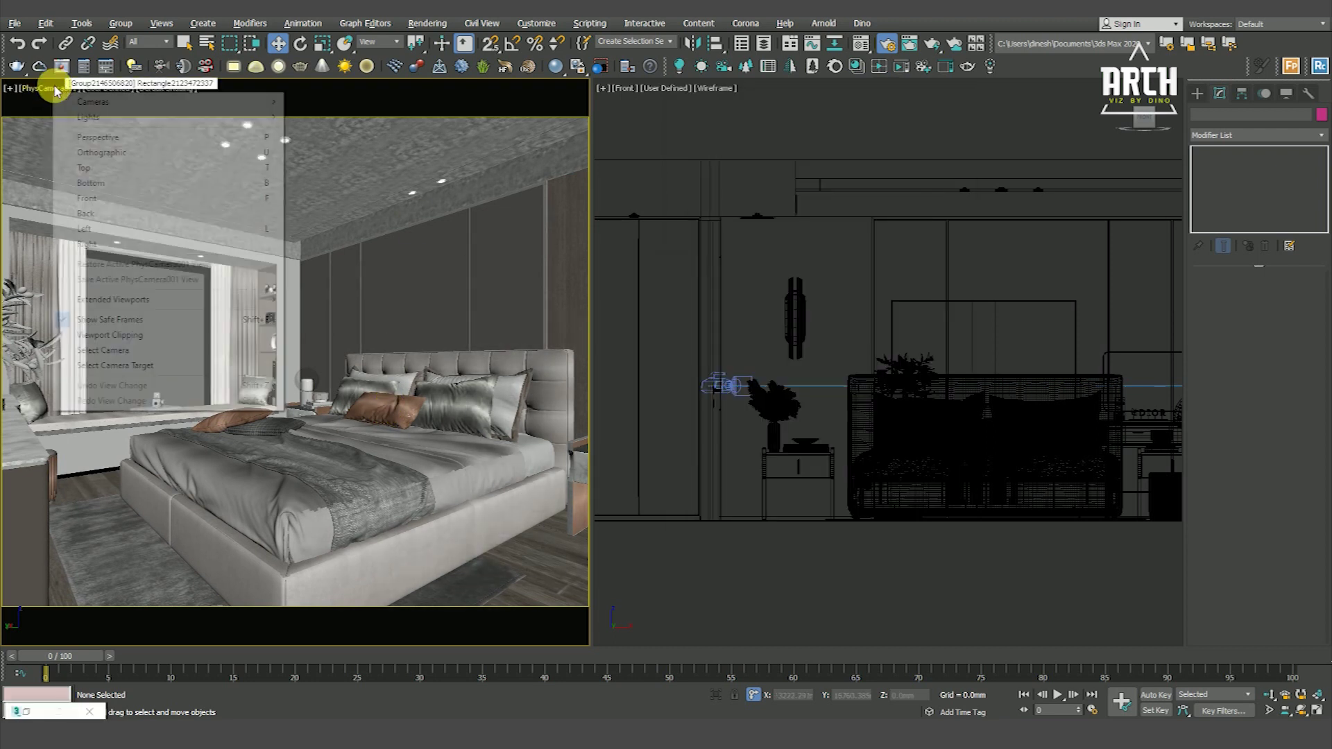
Step: Select PhysCamera001's target and move it to trial new aims across the bed
{"action": "left_click", "coordinate": [104, 349]}
{"action": "right_click", "coordinate": [278, 346]}
{"action": "left_click", "coordinate": [258, 336]}
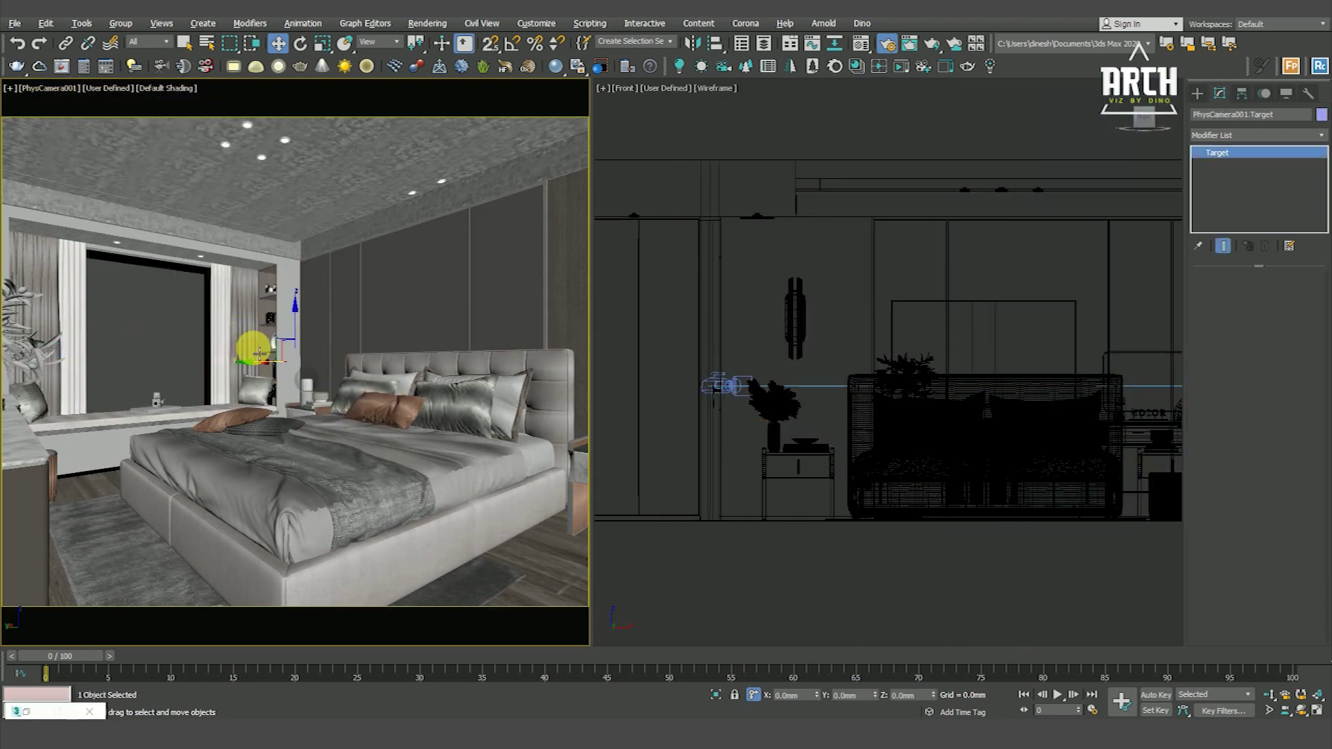
{"action": "left_click_drag", "start_coordinate": [263, 372], "coordinate": [323, 383]}
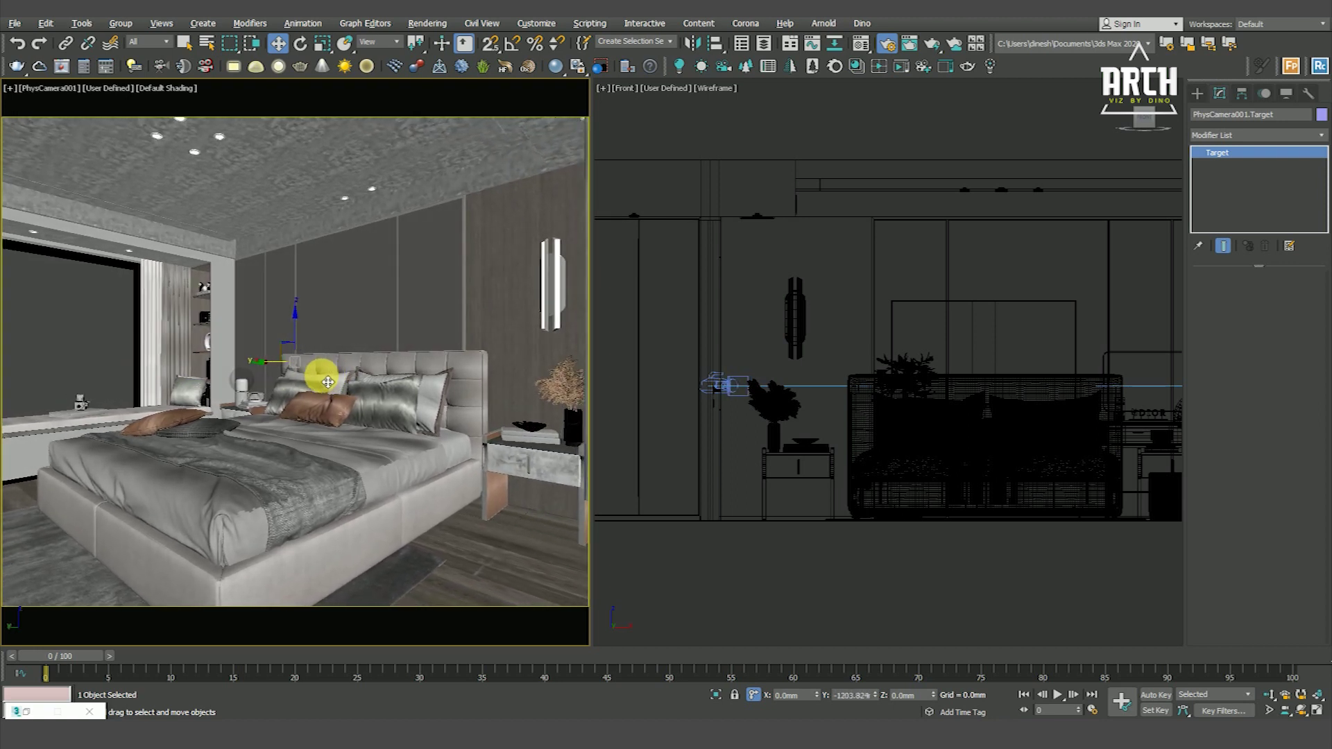
{"action": "left_click_drag", "start_coordinate": [324, 382], "coordinate": [330, 393]}
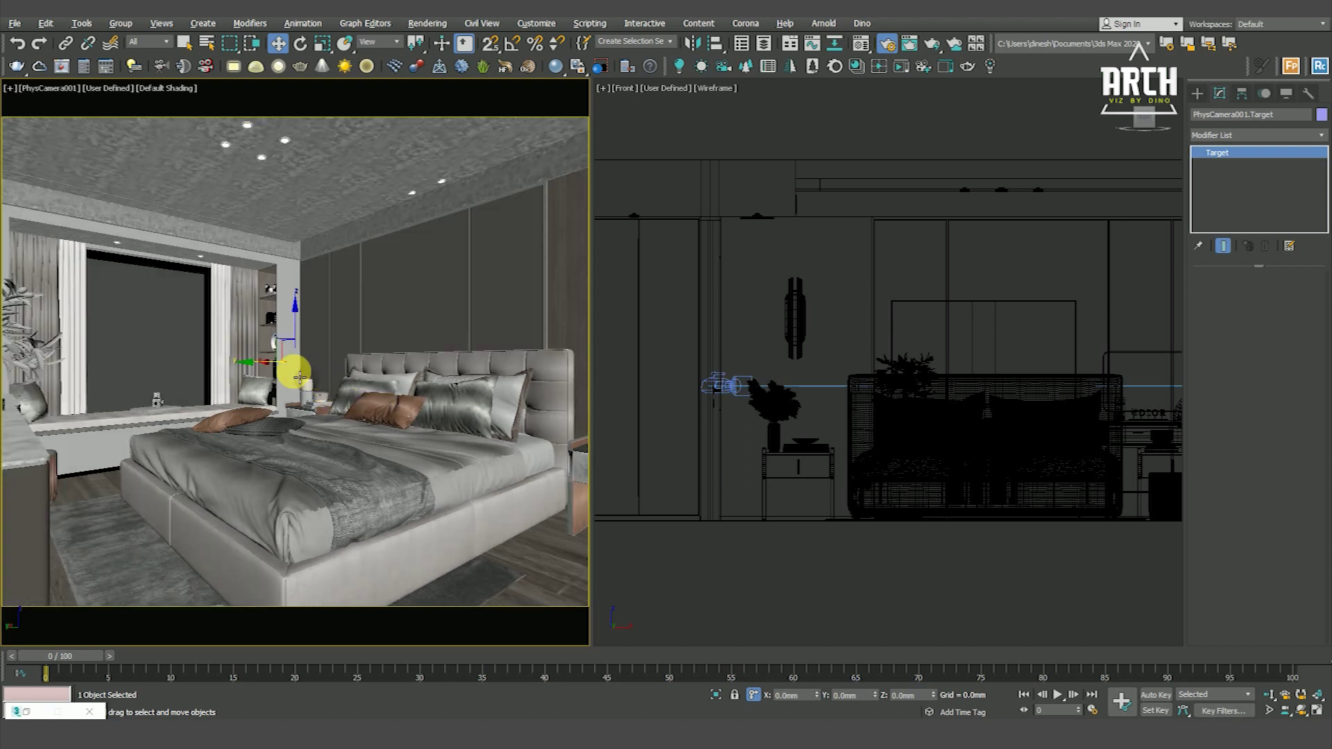
{"action": "scroll", "coordinate": [768, 577], "scroll_direction": "down", "scroll_amount": 3}
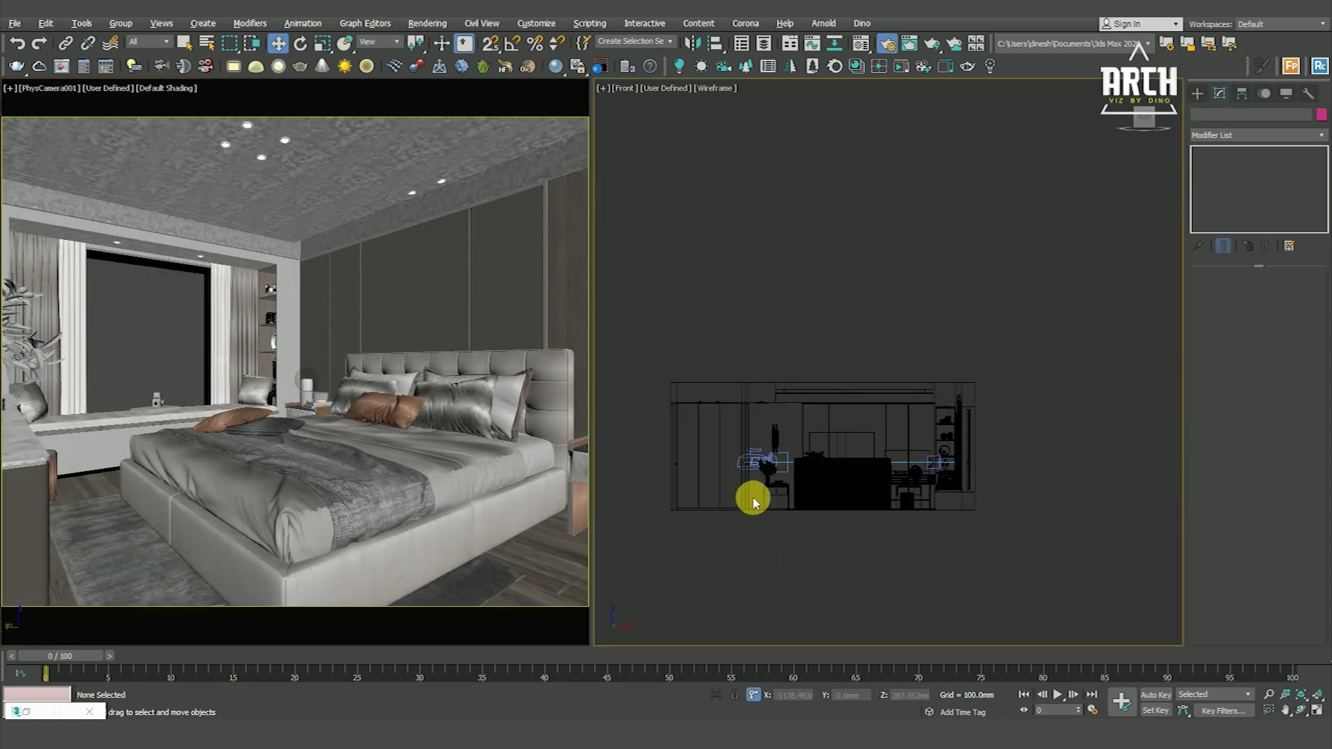
Step: Switch the right viewport to the Top plan and zoom in on the bedroom
{"action": "key", "text": "t"}
{"action": "scroll", "coordinate": [777, 239], "scroll_direction": "up", "scroll_amount": 5}
{"action": "left_click", "coordinate": [782, 241]}
{"action": "scroll", "coordinate": [791, 326], "scroll_direction": "down", "scroll_amount": 5}
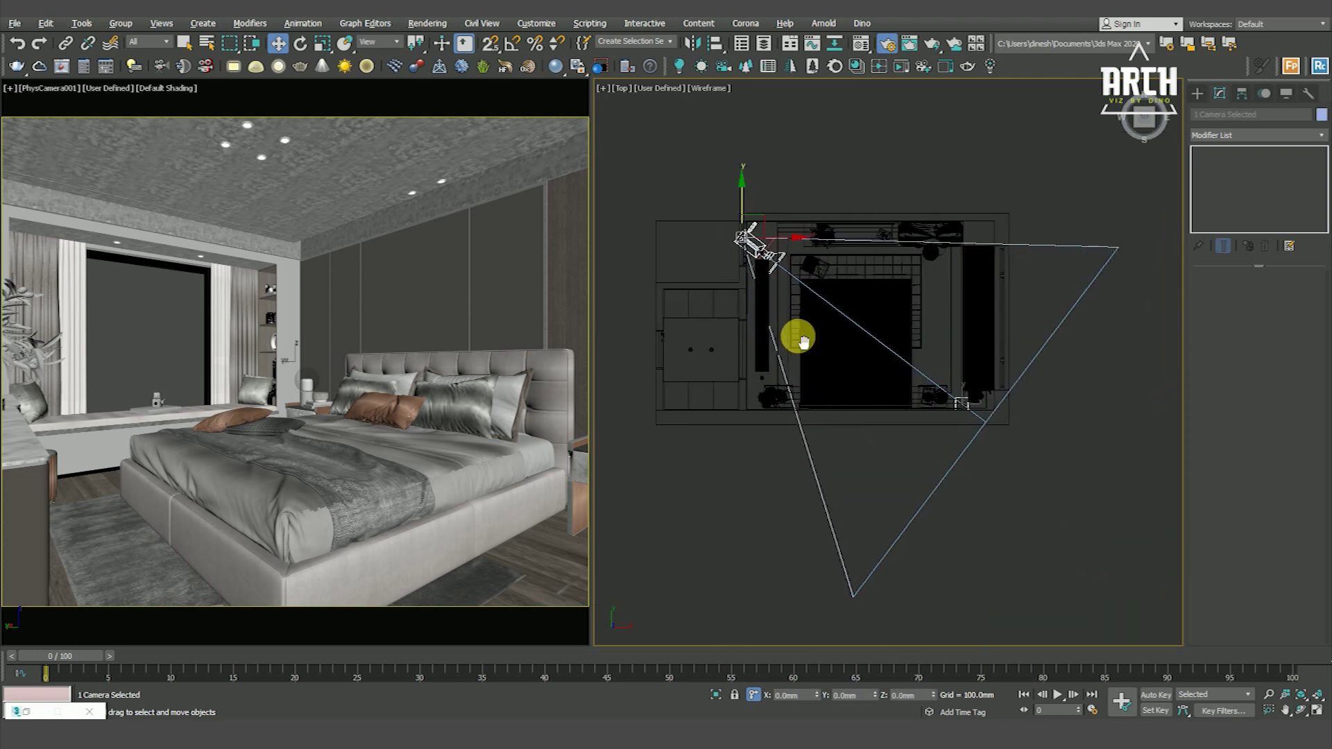
{"action": "scroll", "coordinate": [782, 333], "scroll_direction": "up", "scroll_amount": 1}
{"action": "left_click", "coordinate": [855, 434]}
{"action": "left_click", "coordinate": [861, 548]}
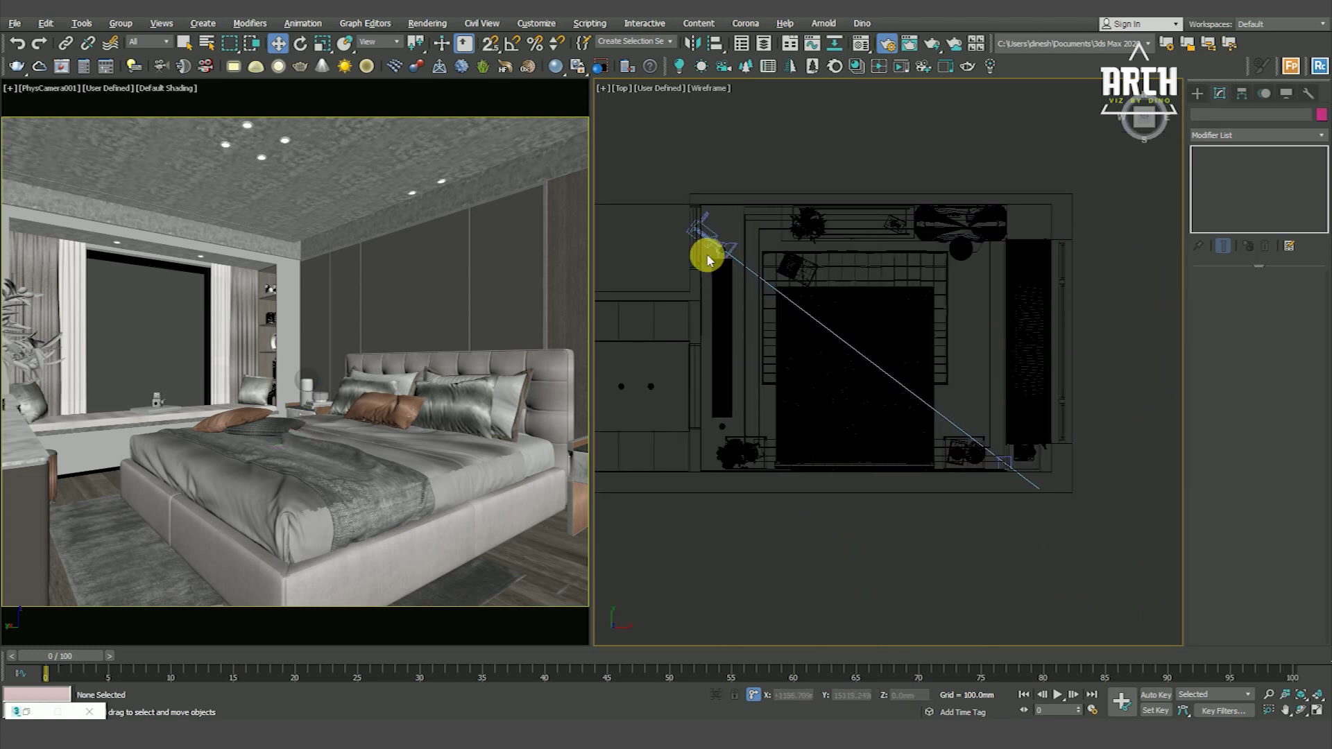
Step: Move PhysCamera001 up, then down and right within its corner of the plan
{"action": "left_click", "coordinate": [717, 237]}
{"action": "scroll", "coordinate": [717, 237], "scroll_direction": "up", "scroll_amount": 5}
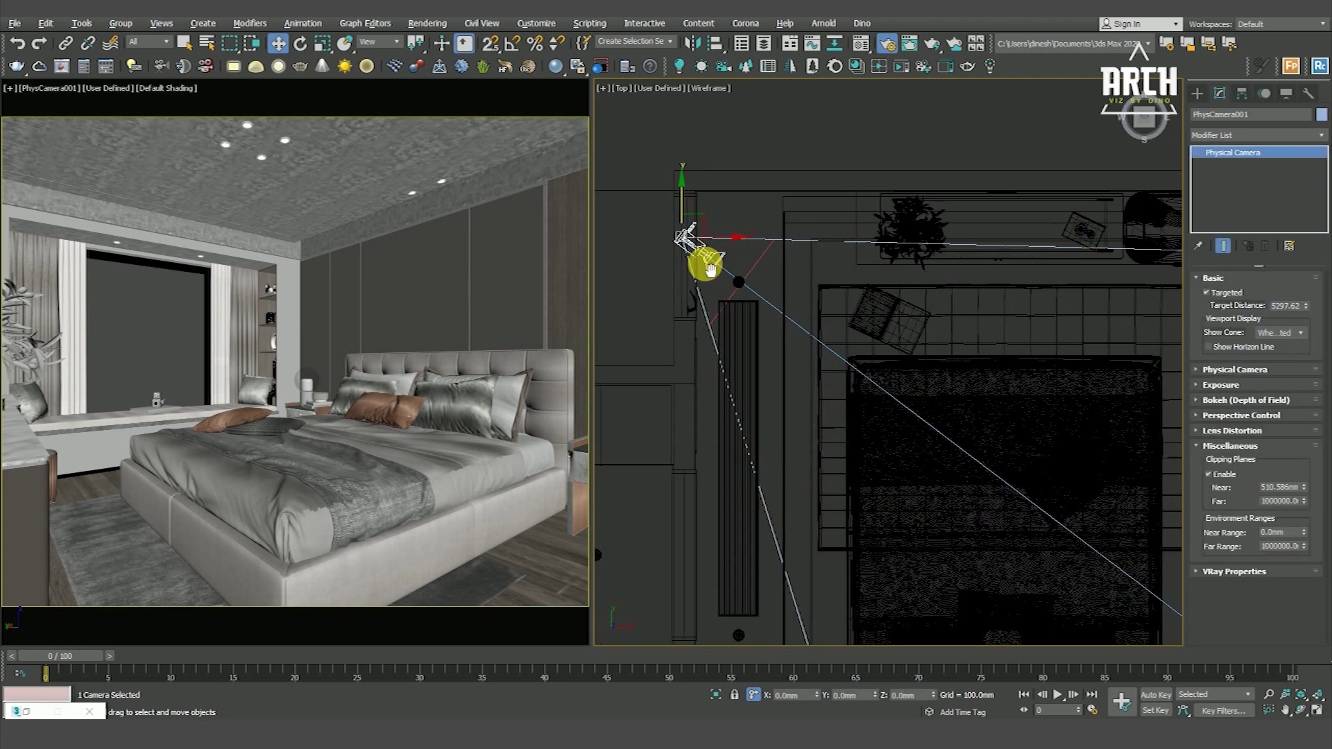
{"action": "left_click_drag", "start_coordinate": [687, 231], "coordinate": [694, 138]}
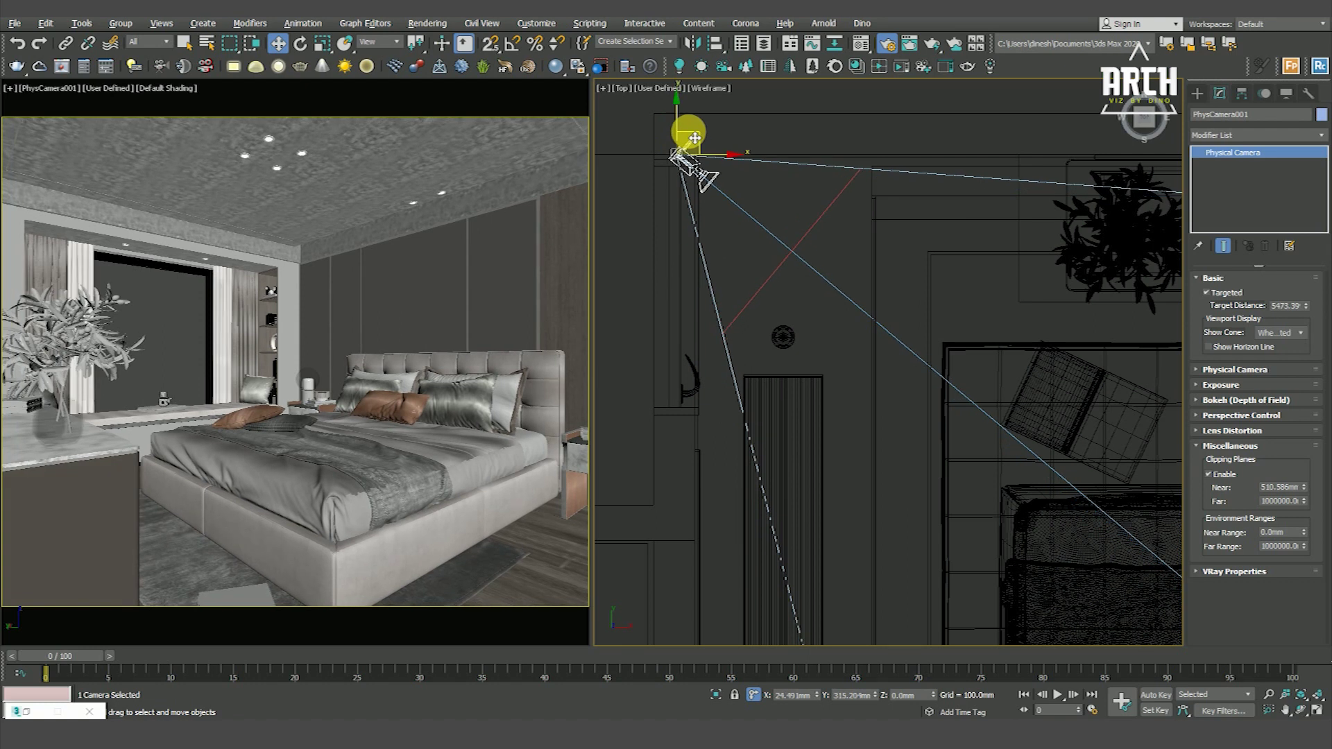
{"action": "left_click_drag", "start_coordinate": [695, 138], "coordinate": [709, 187]}
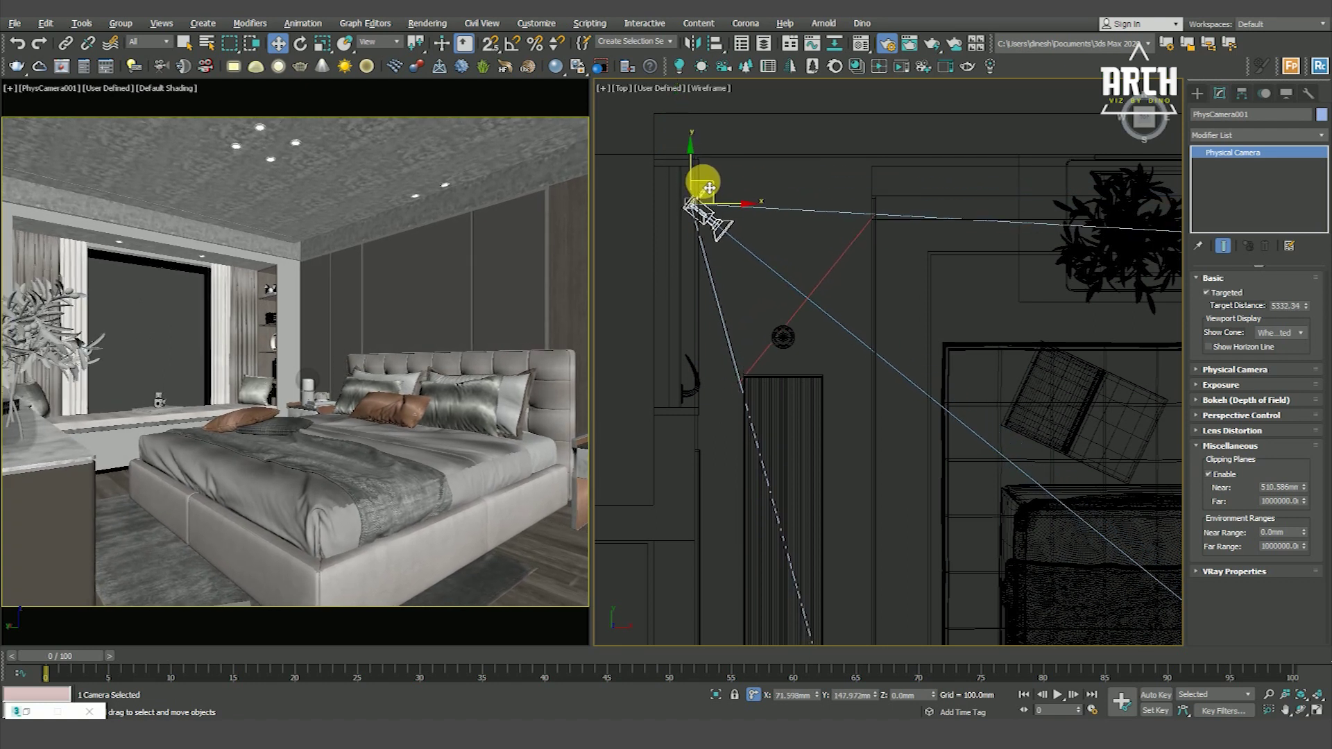
{"action": "scroll", "coordinate": [792, 314], "scroll_direction": "down", "scroll_amount": 5}
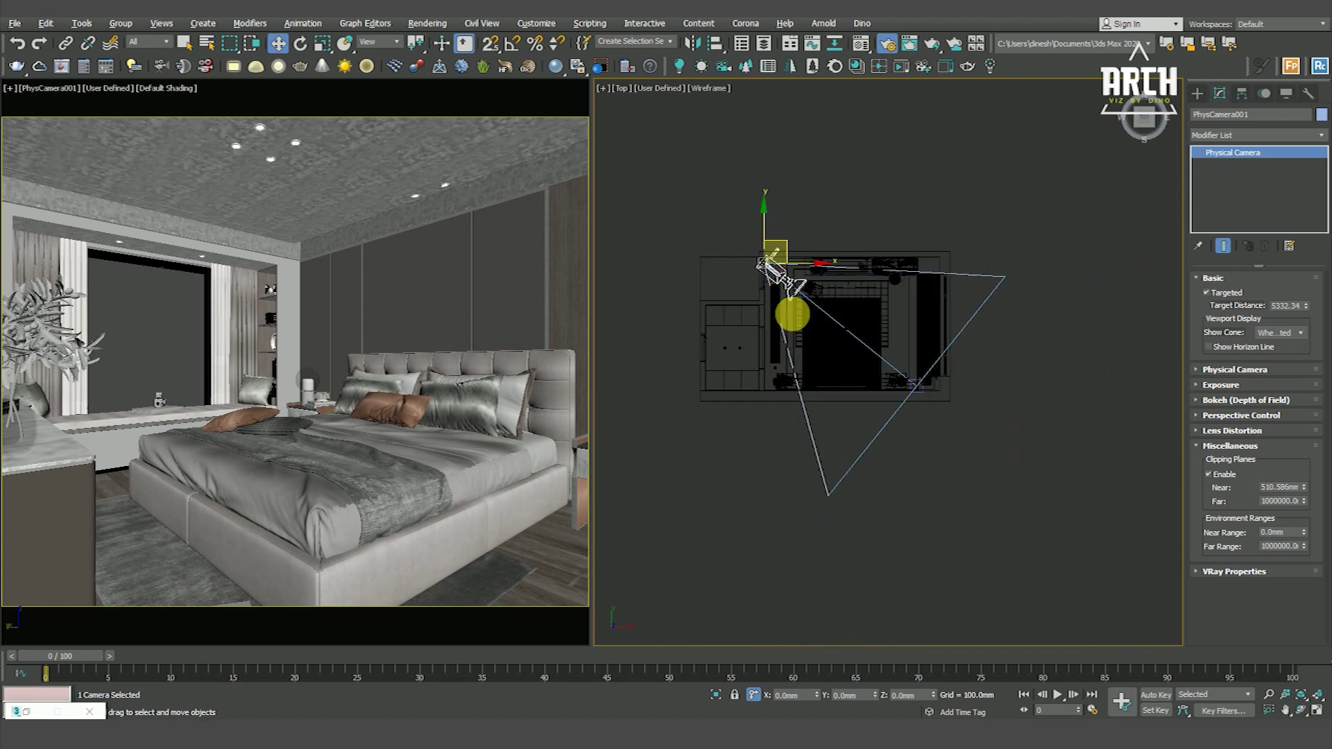
{"action": "left_click", "coordinate": [933, 464]}
Step: Reselect PhysCamera001 in the Top plan
{"action": "scroll", "coordinate": [800, 294], "scroll_direction": "up", "scroll_amount": 3}
{"action": "scroll", "coordinate": [795, 305], "scroll_direction": "down", "scroll_amount": 3}
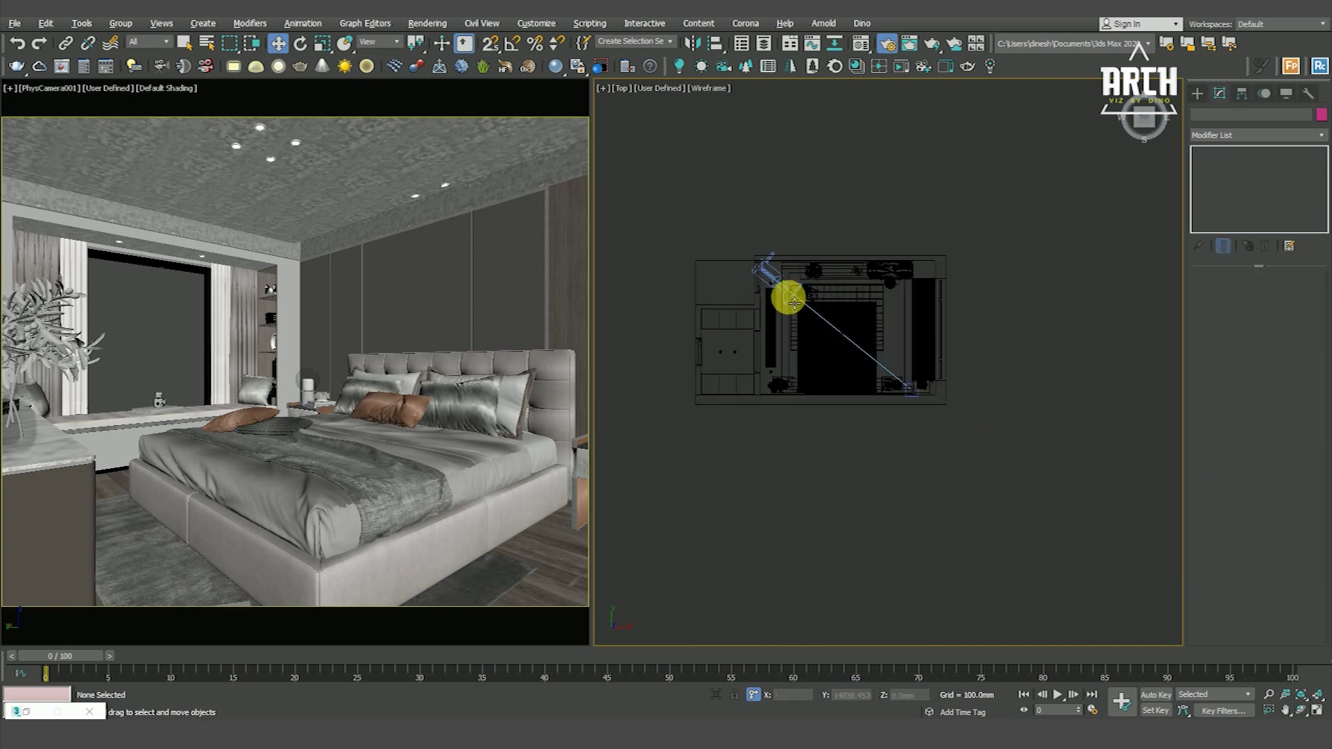
{"action": "left_click", "coordinate": [781, 283]}
{"action": "left_click", "coordinate": [854, 467]}
{"action": "scroll", "coordinate": [749, 258], "scroll_direction": "up", "scroll_amount": 5}
{"action": "left_click", "coordinate": [739, 228]}
Step: In the Front view, lower the camera target and enable Auto Vertical Tilt Correction
{"action": "key", "text": "f"}
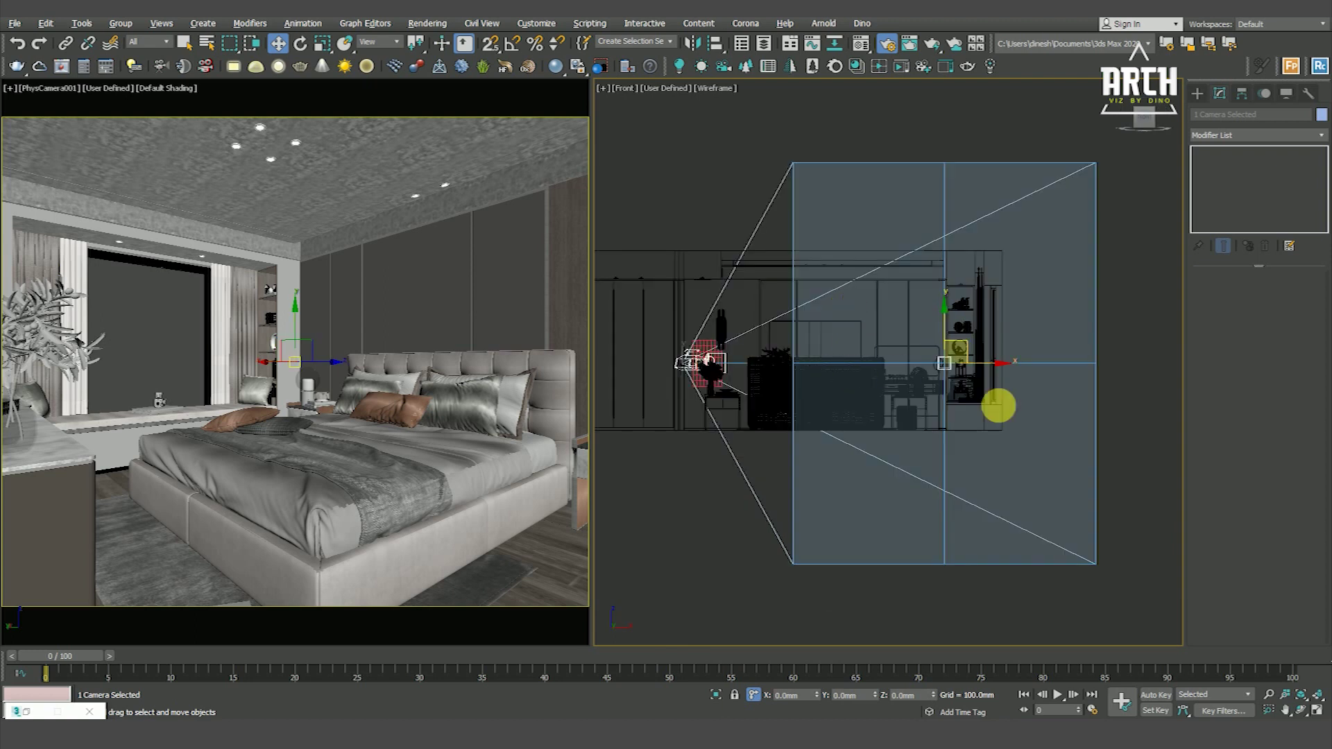
{"action": "left_click", "coordinate": [1067, 418]}
{"action": "left_click", "coordinate": [943, 362]}
{"action": "mouse_move", "coordinate": [949, 324]}
{"action": "left_mouse_down"}
{"action": "mouse_move", "coordinate": [940, 306]}
{"action": "mouse_move", "coordinate": [947, 347]}
{"action": "left_mouse_up"}
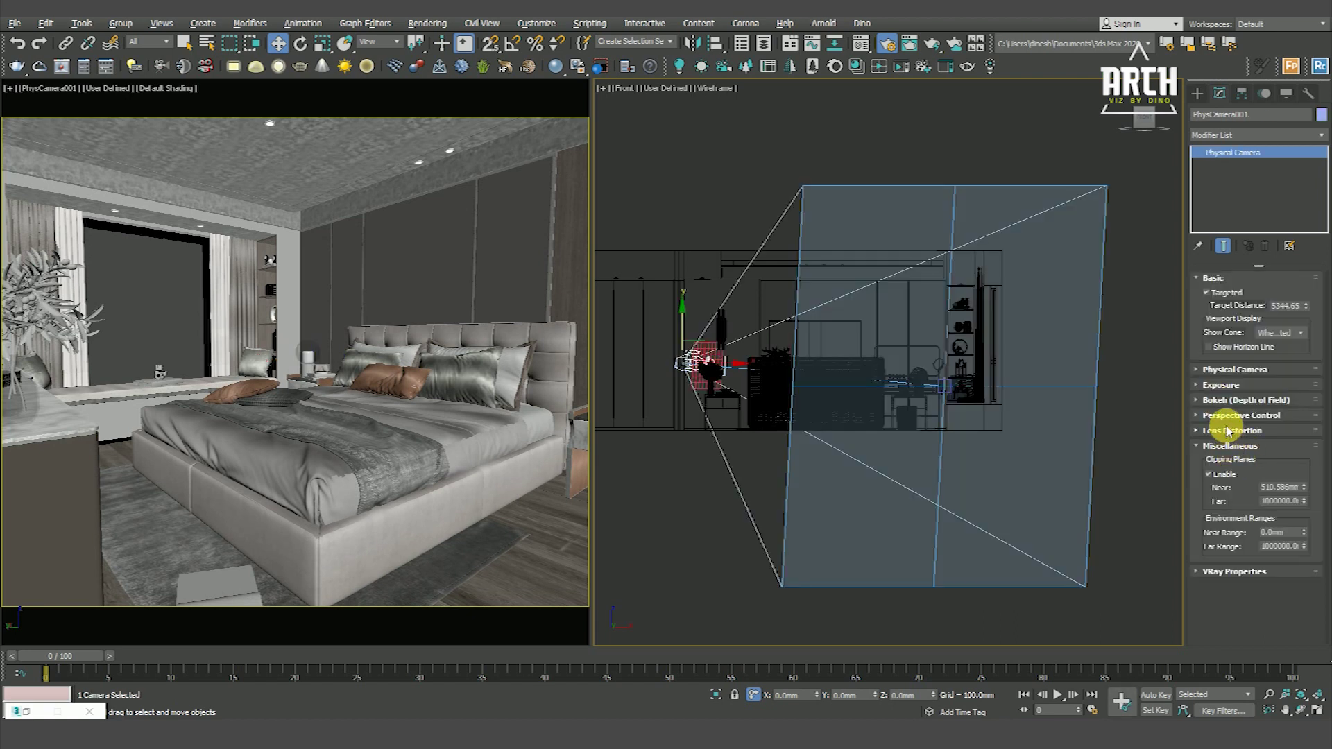
{"action": "left_click", "coordinate": [1226, 416]}
{"action": "left_click", "coordinate": [1210, 515]}
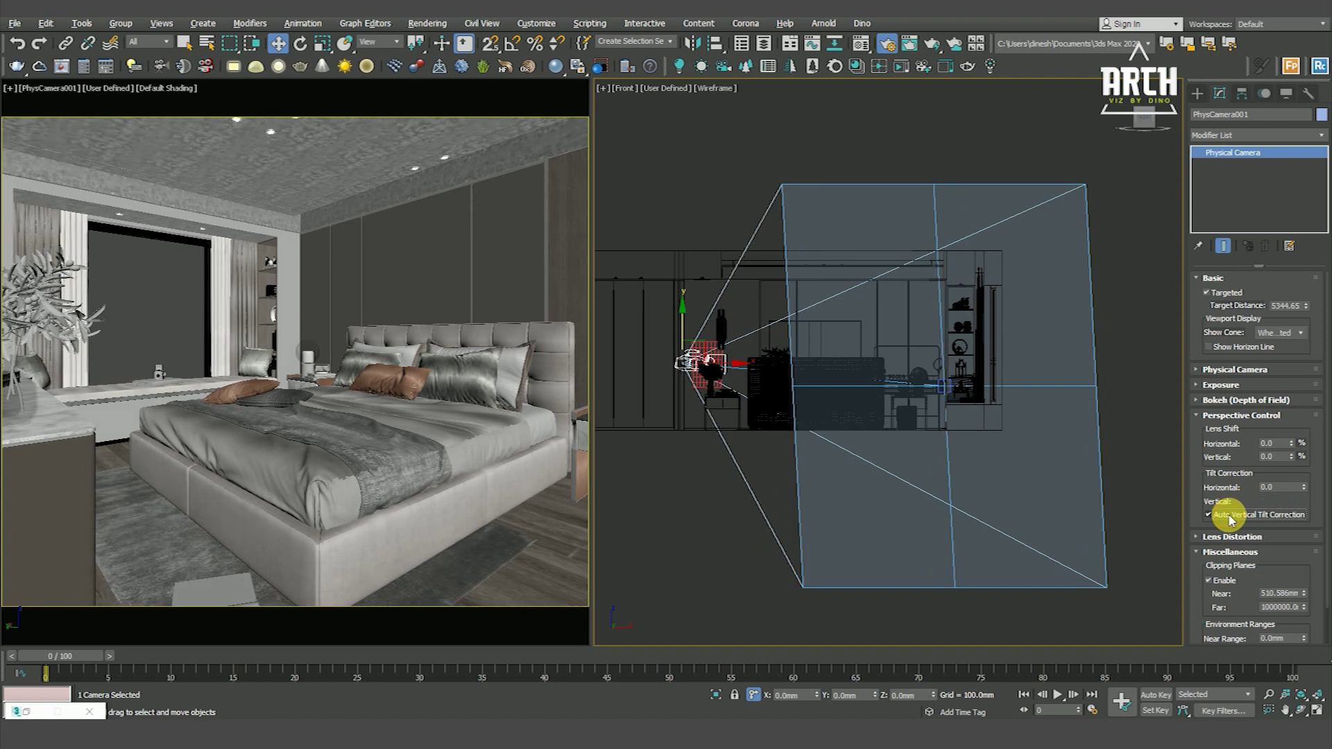
Step: Adjust the camera height with tilt correction off, then raise the target to aim higher
{"action": "left_click_drag", "start_coordinate": [690, 325], "coordinate": [689, 335]}
{"action": "left_click_drag", "start_coordinate": [930, 426], "coordinate": [892, 403]}
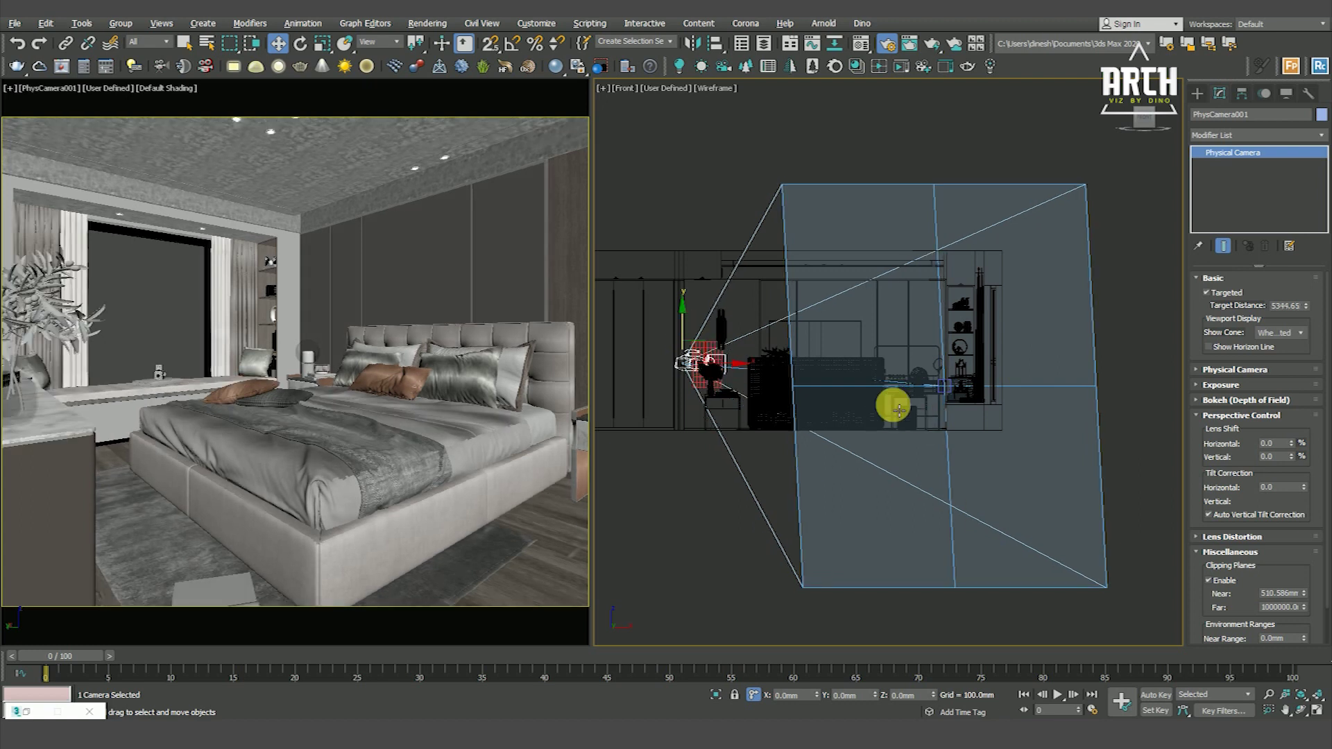
{"action": "left_click", "coordinate": [1233, 517]}
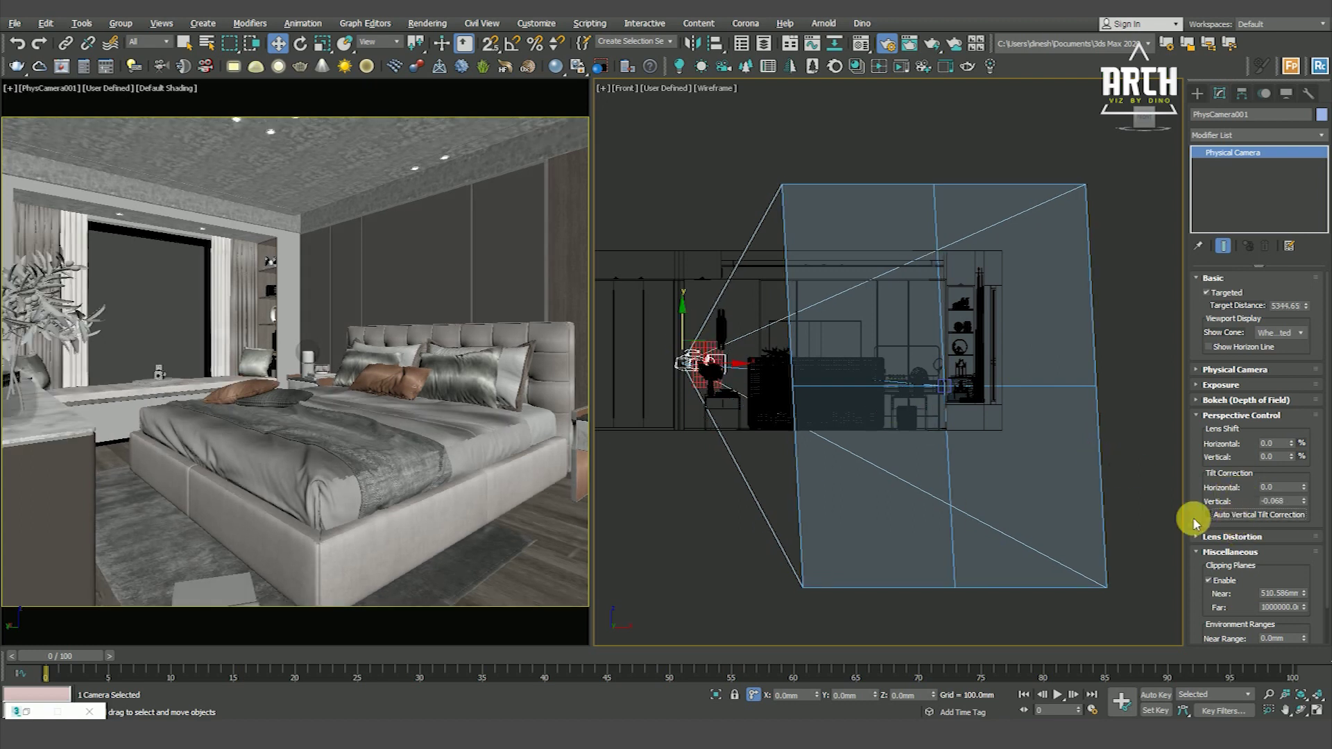
{"action": "right_click", "coordinate": [805, 378]}
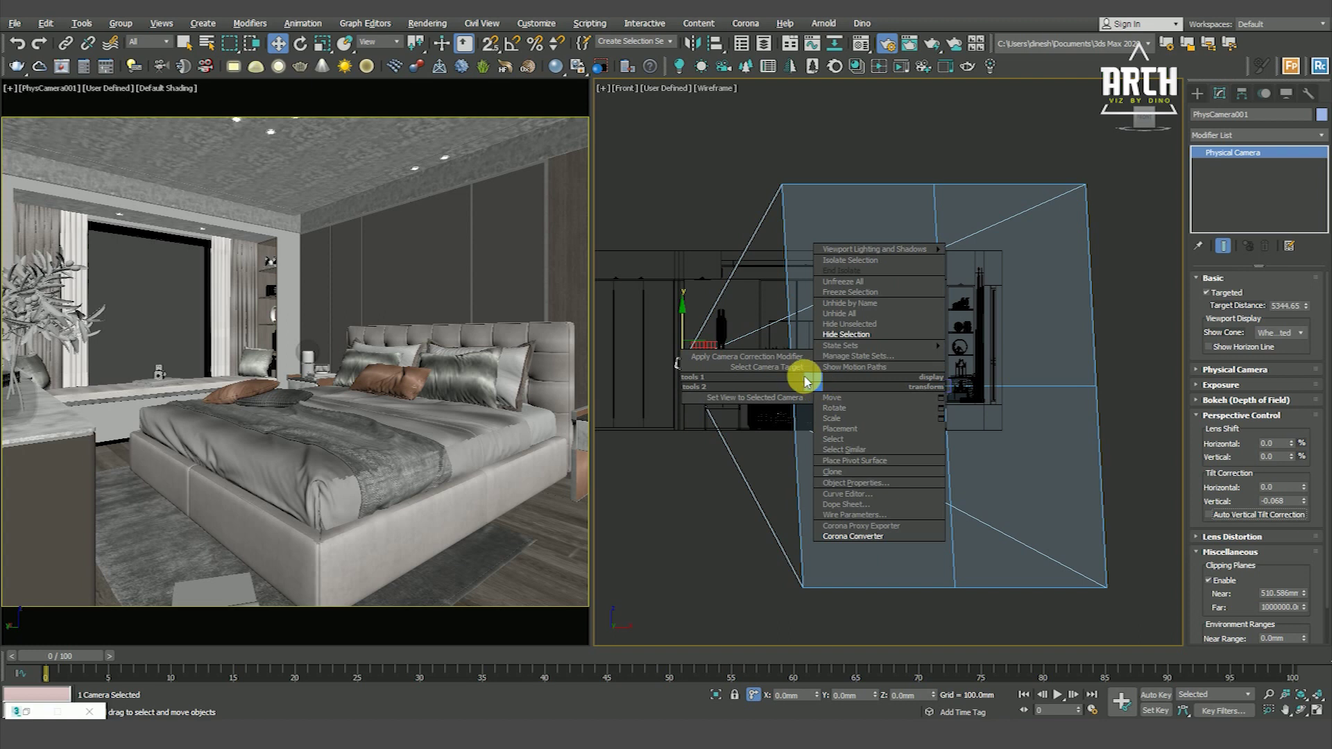
{"action": "left_click", "coordinate": [785, 380]}
{"action": "left_click_drag", "start_coordinate": [946, 363], "coordinate": [947, 327]}
Step: Reselect the camera, re-enable Auto Vertical Tilt Correction, and lower the camera
{"action": "right_click", "coordinate": [948, 327]}
{"action": "left_click", "coordinate": [908, 309]}
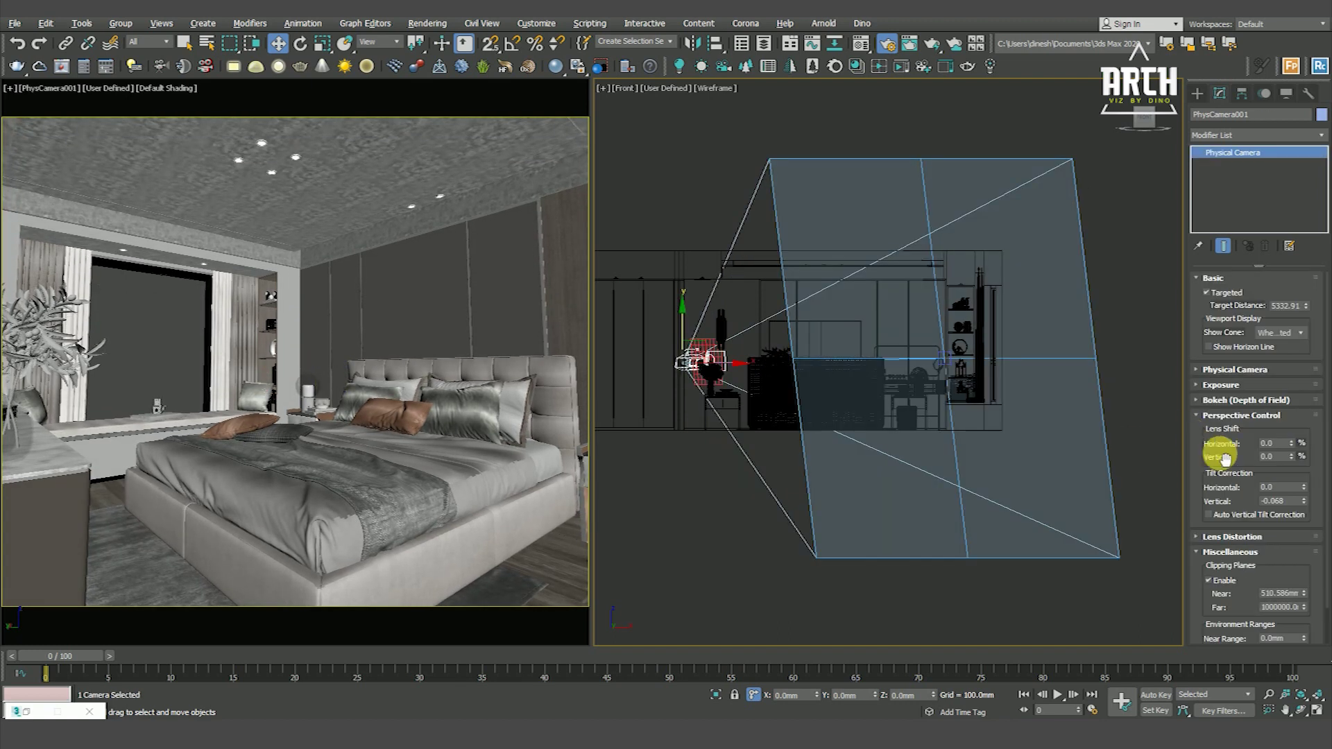
{"action": "left_click", "coordinate": [1209, 514]}
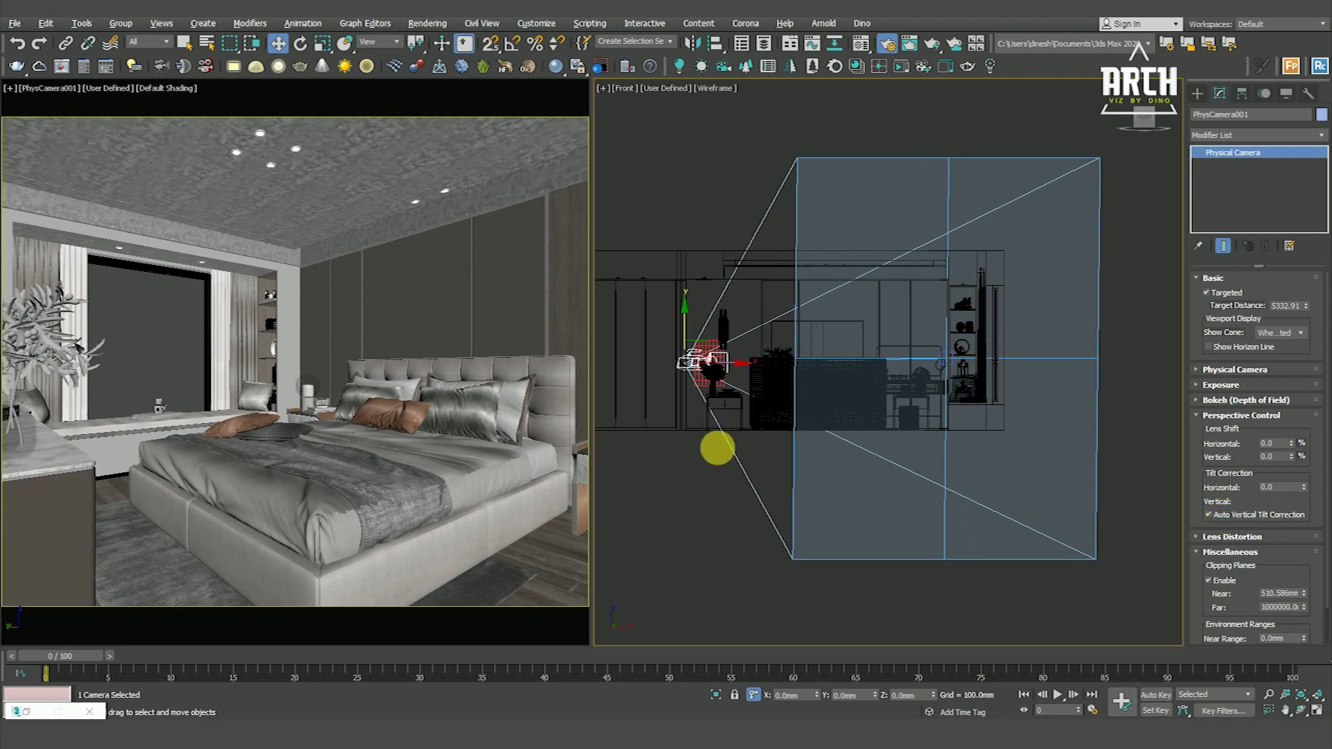
{"action": "middle_click_drag", "start_coordinate": [781, 404], "coordinate": [798, 384]}
{"action": "scroll", "coordinate": [728, 336], "scroll_direction": "up", "scroll_amount": 2}
{"action": "left_click_drag", "start_coordinate": [659, 289], "coordinate": [667, 306]}
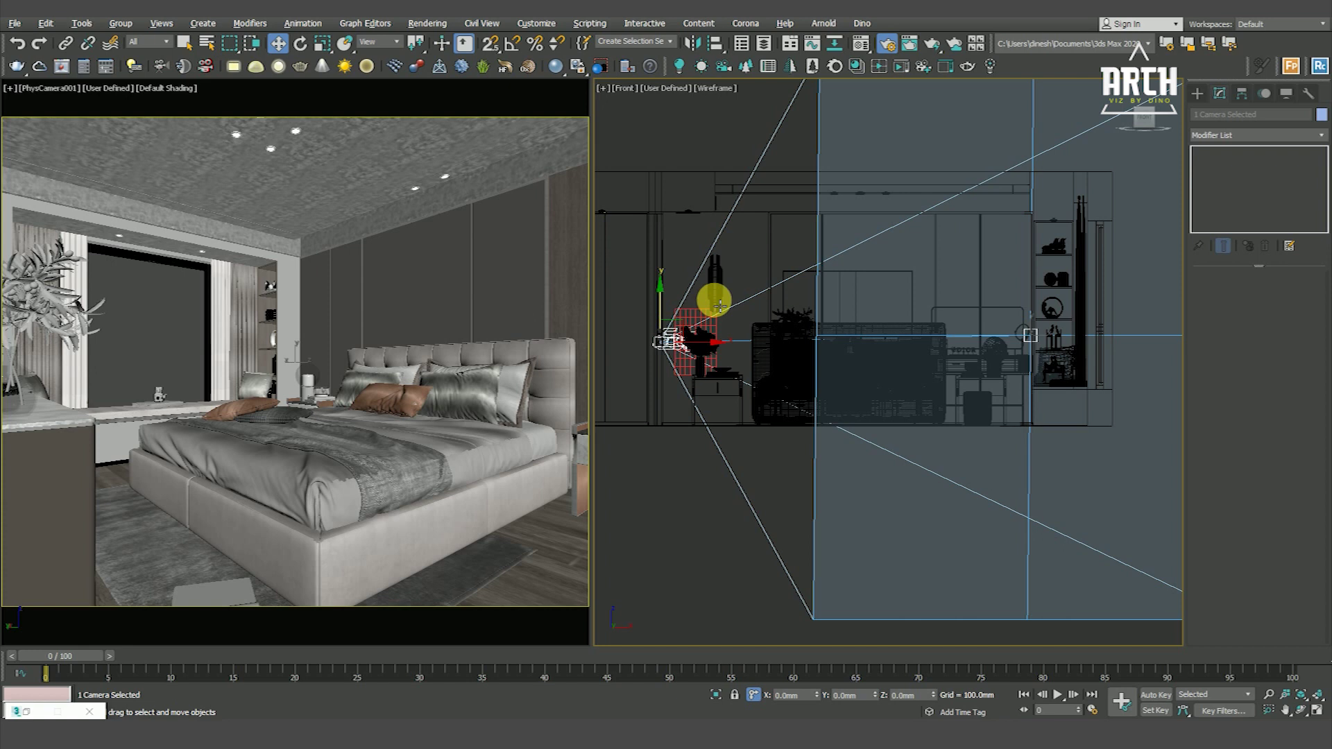
Step: Clear the selection, switch to the Top plan, and select the camera
{"action": "middle_click_drag", "start_coordinate": [774, 326], "coordinate": [804, 340]}
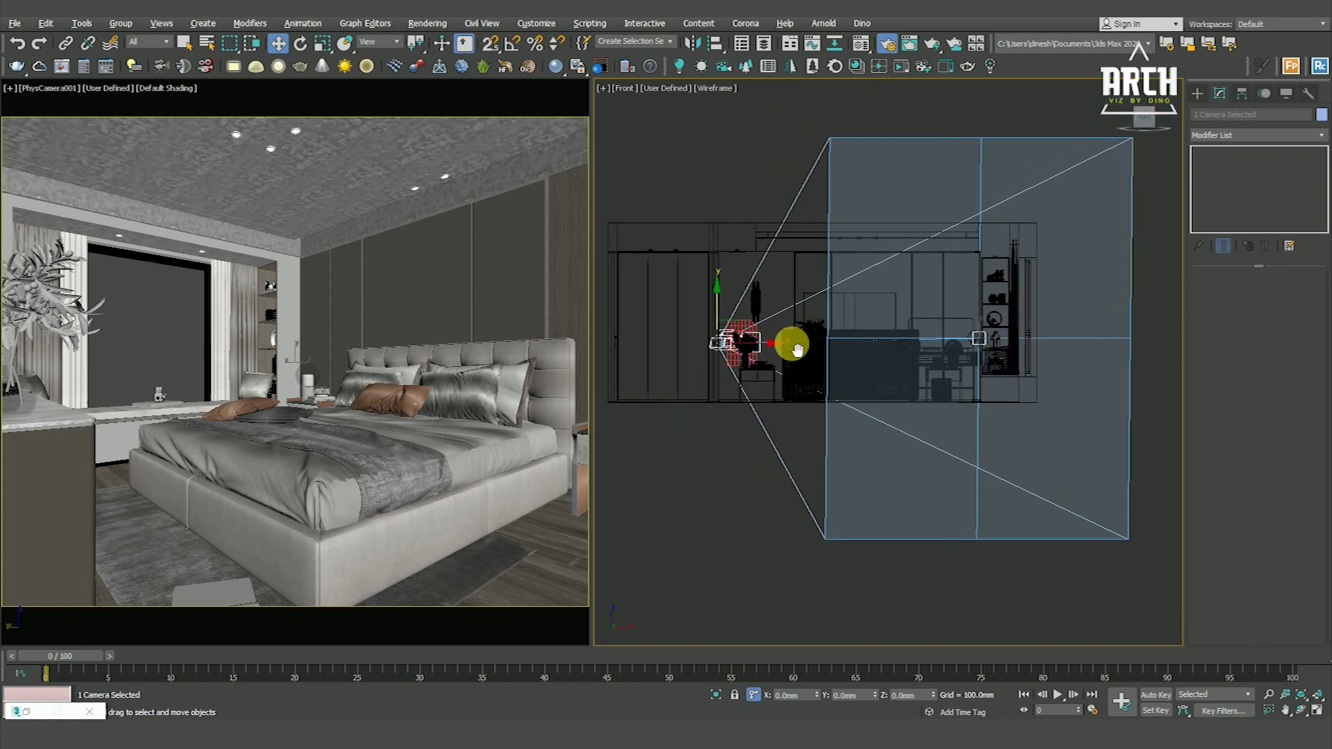
{"action": "right_click", "coordinate": [811, 322]}
{"action": "left_click", "coordinate": [755, 253]}
{"action": "key", "text": "t"}
{"action": "scroll", "coordinate": [805, 251], "scroll_direction": "up", "scroll_amount": 4}
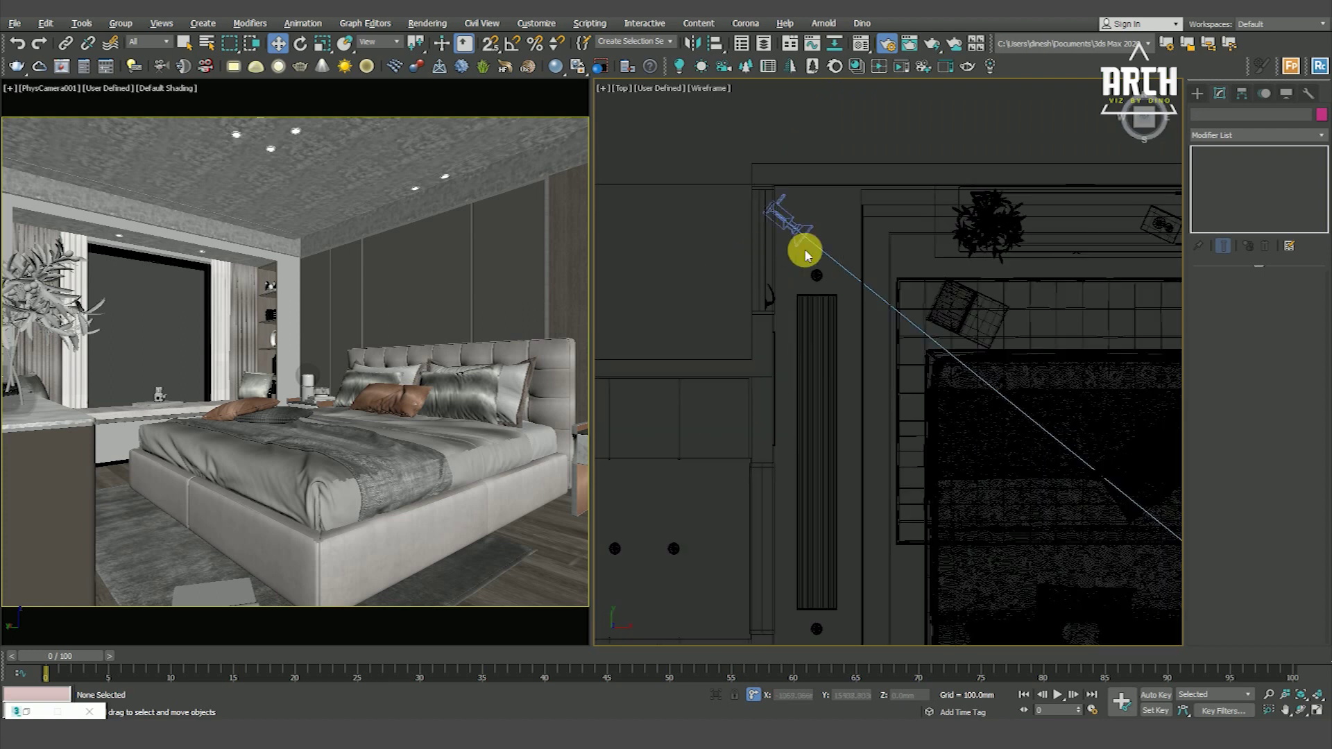
{"action": "left_click", "coordinate": [798, 229]}
{"action": "scroll", "coordinate": [798, 229], "scroll_direction": "down", "scroll_amount": 3}
Step: Move the camera target down and left toward the room's lower-right corner
{"action": "middle_click_drag", "start_coordinate": [1034, 539], "coordinate": [980, 469]}
{"action": "right_click", "coordinate": [978, 461]}
{"action": "left_click", "coordinate": [960, 455]}
{"action": "left_click_drag", "start_coordinate": [1027, 414], "coordinate": [995, 471]}
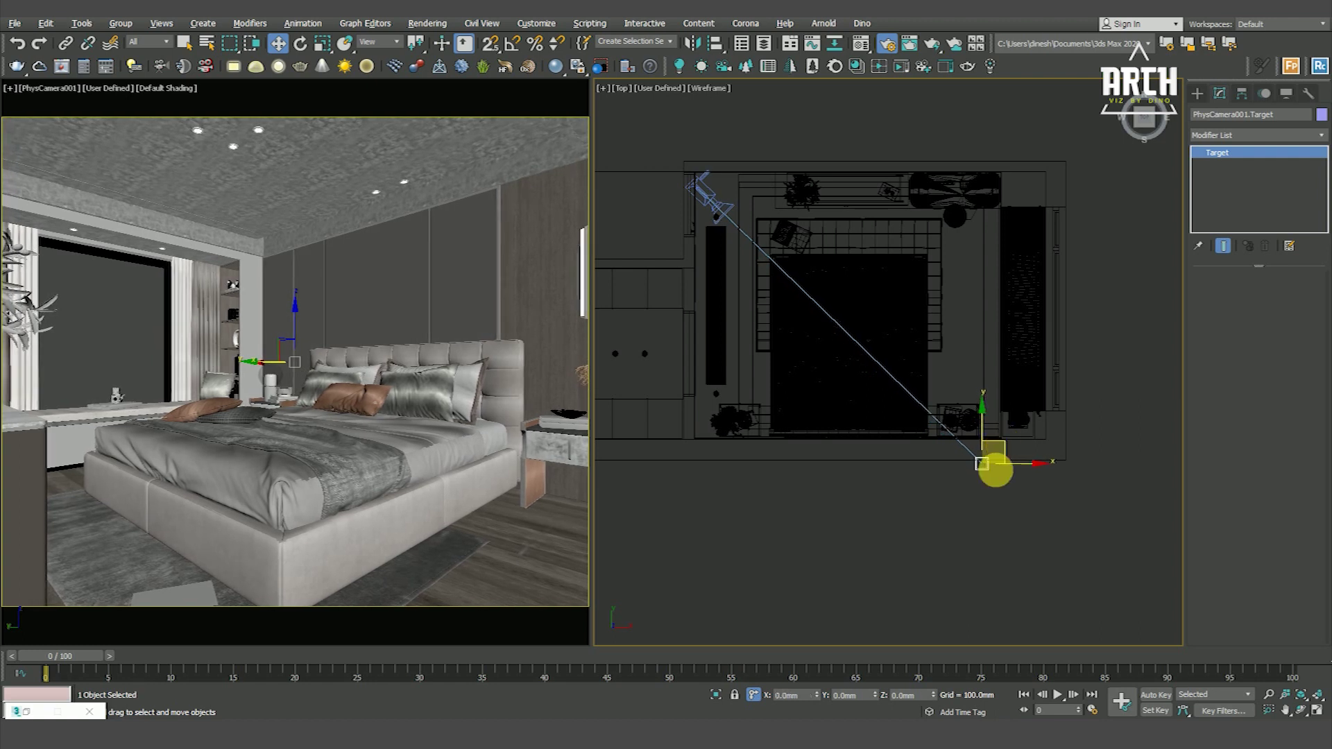
{"action": "left_click", "coordinate": [922, 533]}
{"action": "scroll", "coordinate": [777, 186], "scroll_direction": "up", "scroll_amount": 5}
Step: Select the plant group on the dresser and orbit to view it at an angle
{"action": "left_click", "coordinate": [863, 219]}
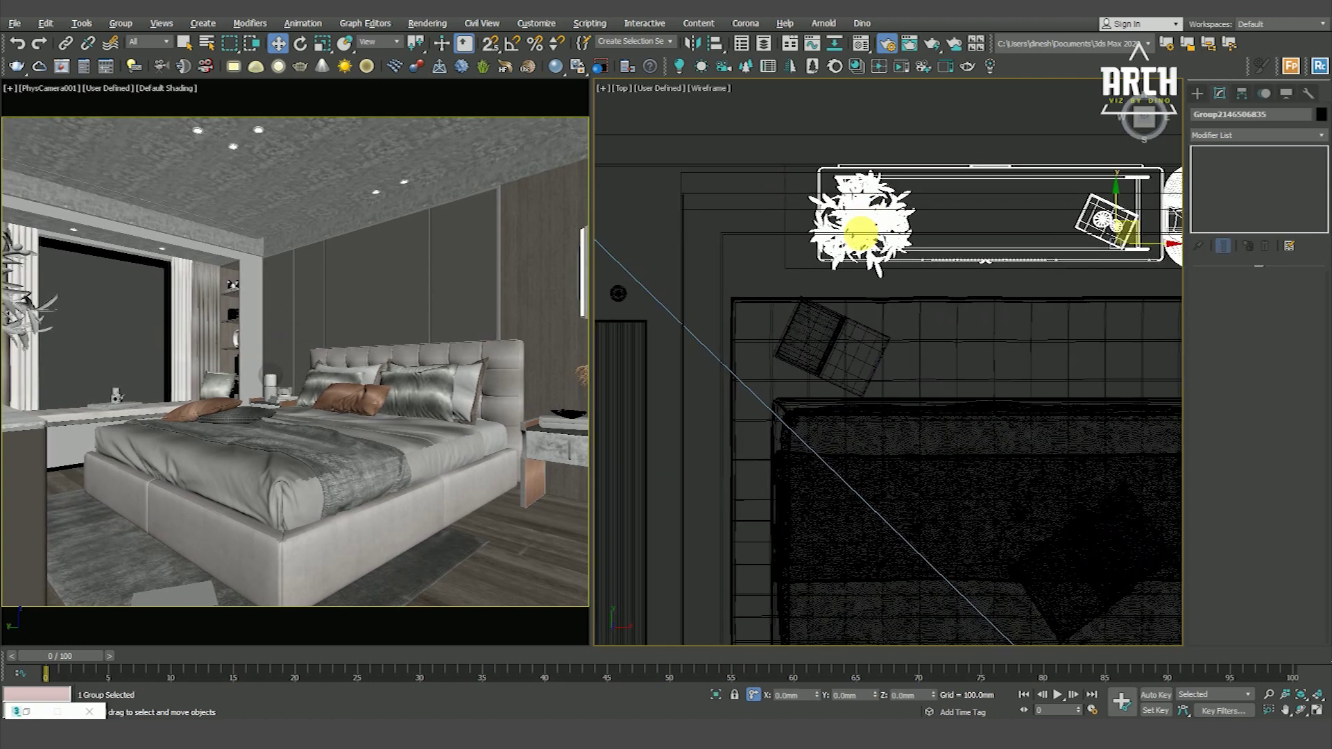
{"action": "scroll", "coordinate": [888, 361], "scroll_direction": "down", "scroll_amount": 2}
{"action": "scroll", "coordinate": [887, 360], "scroll_direction": "down", "scroll_amount": 3}
{"action": "scroll", "coordinate": [887, 361], "scroll_direction": "down", "scroll_amount": 2}
{"action": "key", "text": "u"}
{"action": "mouse_move", "coordinate": [888, 361]}
{"action": "middle_mouse_down", "text": "alt"}
{"action": "mouse_move", "coordinate": [916, 312]}
{"action": "mouse_move", "coordinate": [895, 354]}
{"action": "mouse_move", "coordinate": [888, 319]}
{"action": "middle_mouse_up", "text": "alt"}
{"action": "scroll", "coordinate": [894, 299], "scroll_direction": "up", "scroll_amount": 3}
Step: Open the plant group for editing and select its leaves and vase
{"action": "left_click", "coordinate": [158, 23]}
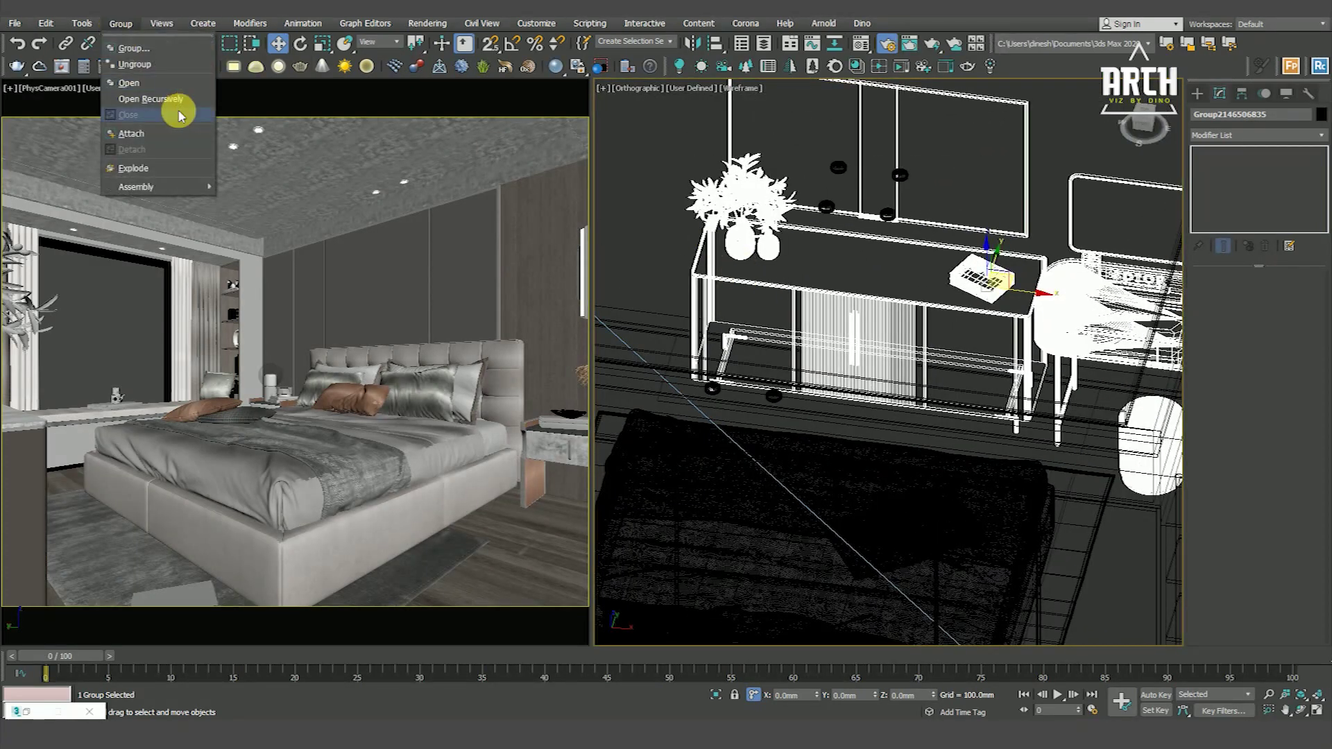
{"action": "left_click", "coordinate": [173, 97]}
{"action": "left_click", "coordinate": [745, 232]}
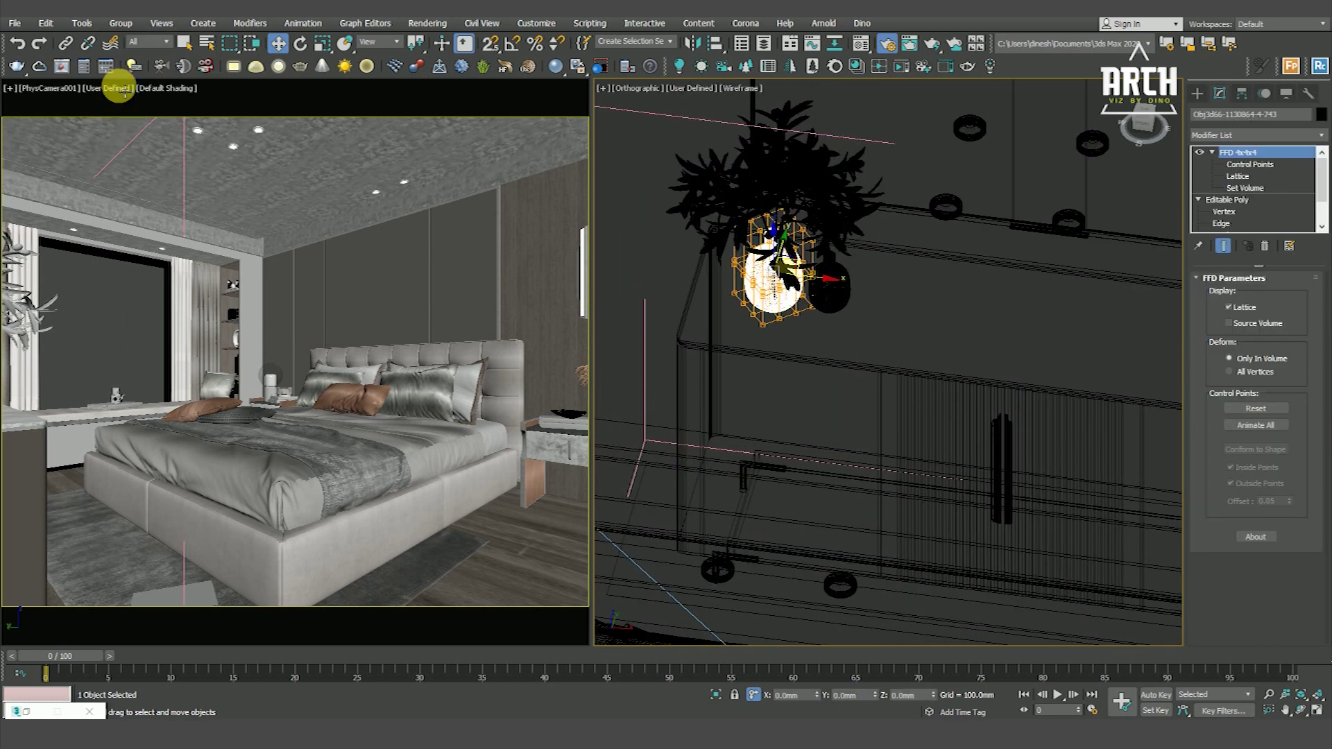
{"action": "left_click", "coordinate": [120, 23]}
{"action": "left_click", "coordinate": [135, 115]}
{"action": "left_click", "coordinate": [120, 22]}
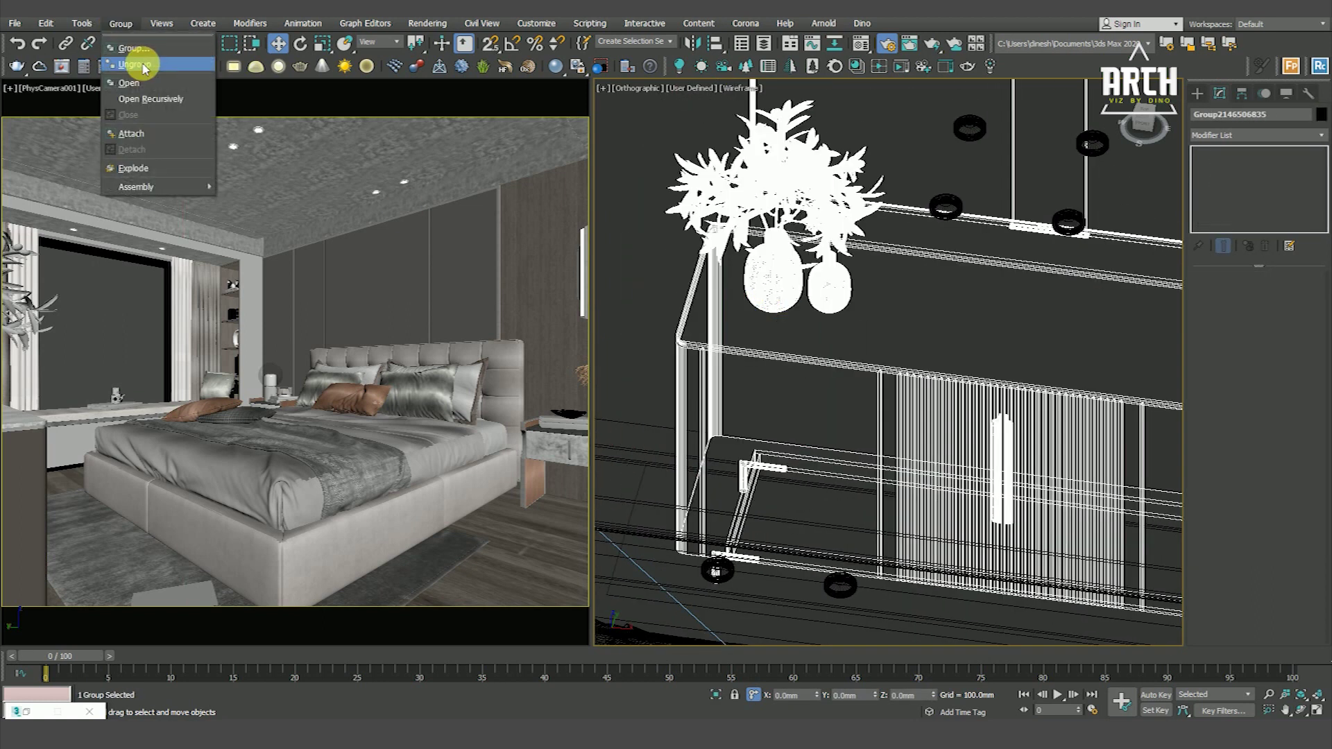
{"action": "left_click", "coordinate": [135, 82]}
{"action": "left_click", "coordinate": [801, 304]}
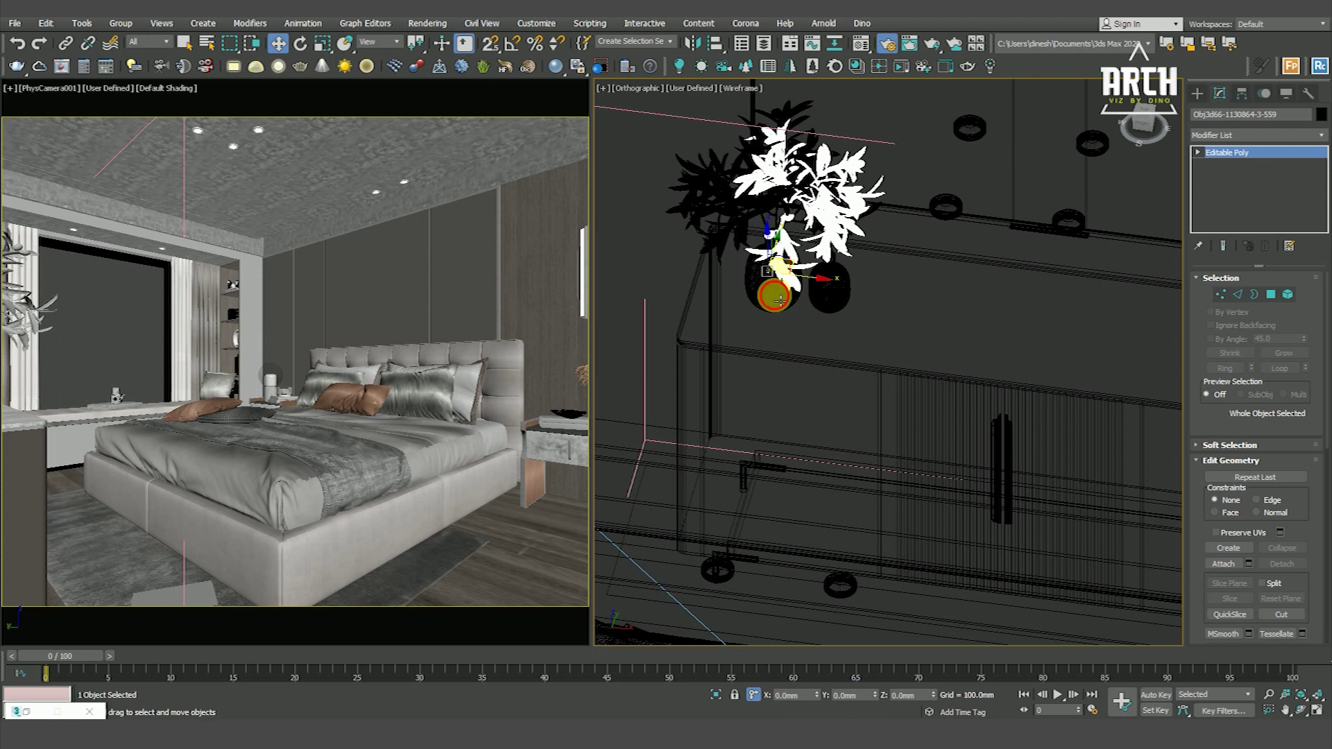
{"action": "left_click", "coordinate": [780, 300], "text": "ctrl"}
Step: In the Top plan, select the plant parts and move them down and left
{"action": "key", "text": "t"}
{"action": "scroll", "coordinate": [803, 312], "scroll_direction": "down", "scroll_amount": 3}
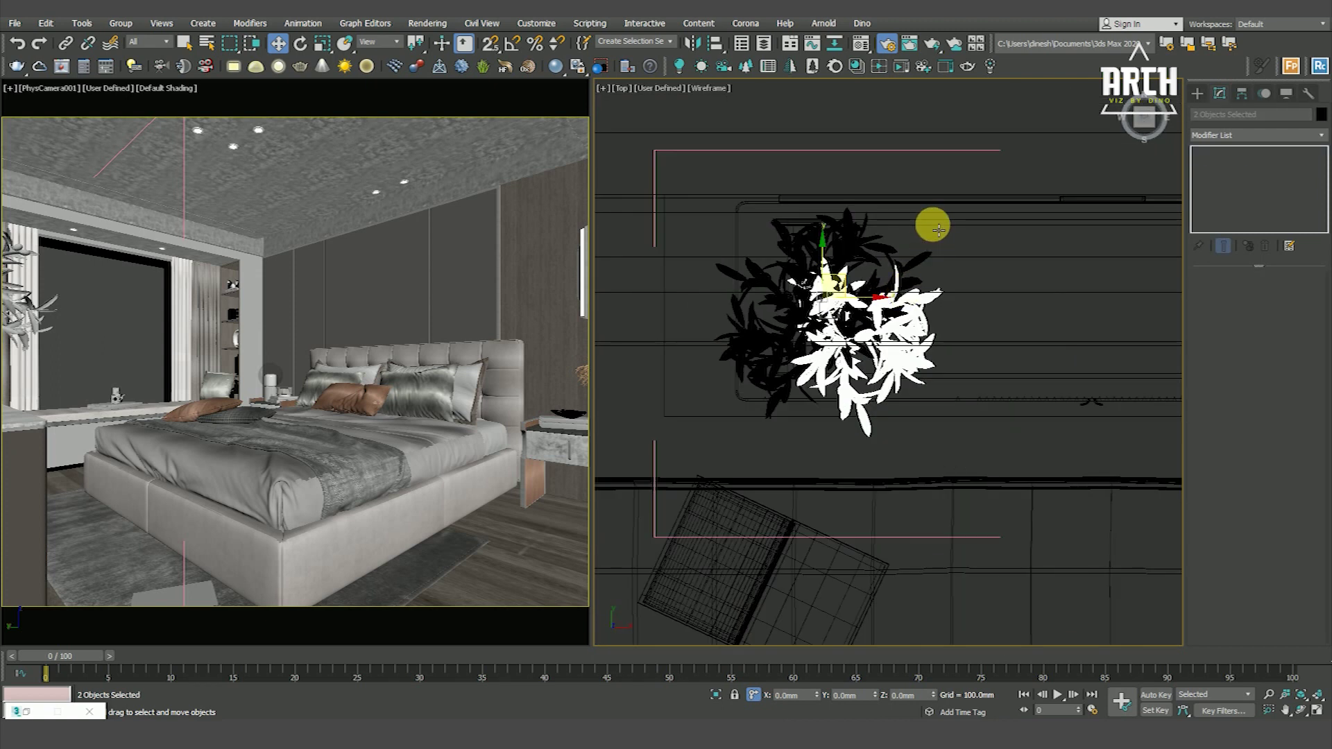
{"action": "left_click_drag", "start_coordinate": [702, 181], "coordinate": [977, 438]}
{"action": "left_click", "coordinate": [984, 232]}
{"action": "left_click_drag", "start_coordinate": [722, 441], "coordinate": [672, 546]}
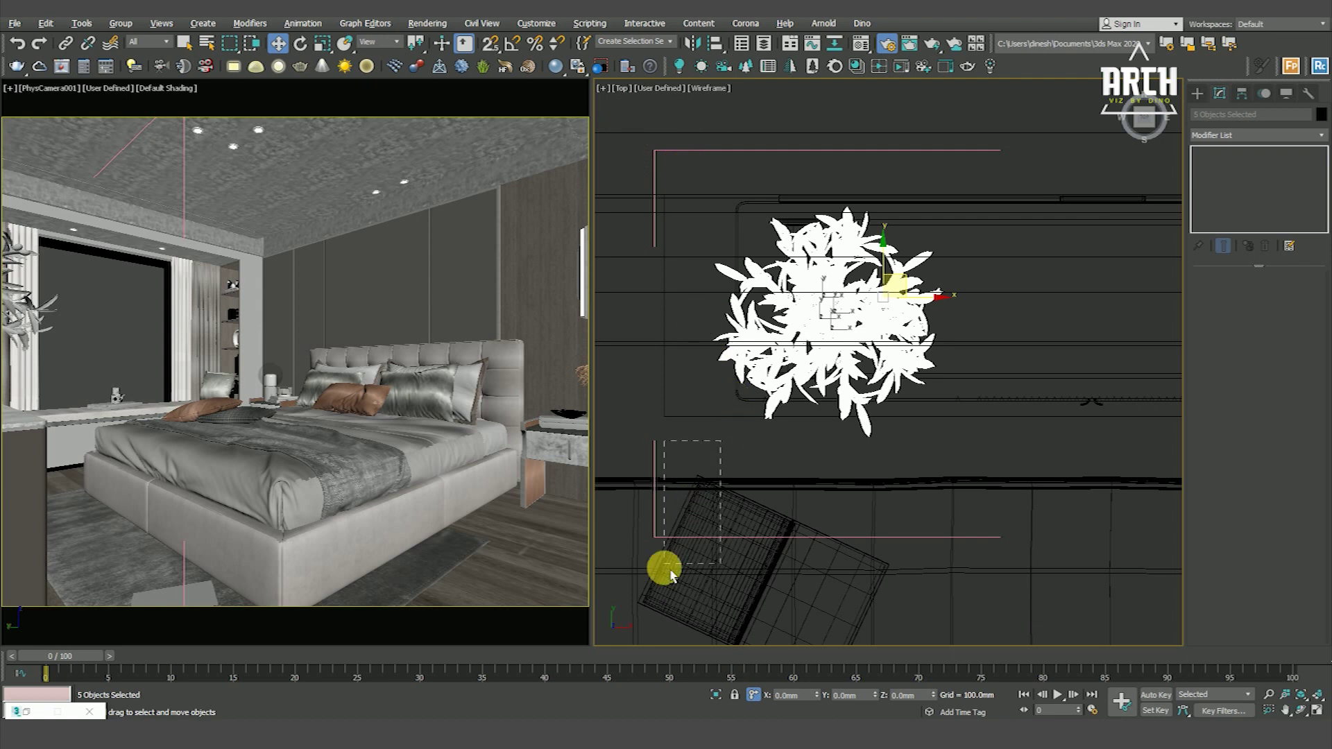
{"action": "left_click_drag", "start_coordinate": [900, 284], "coordinate": [885, 307]}
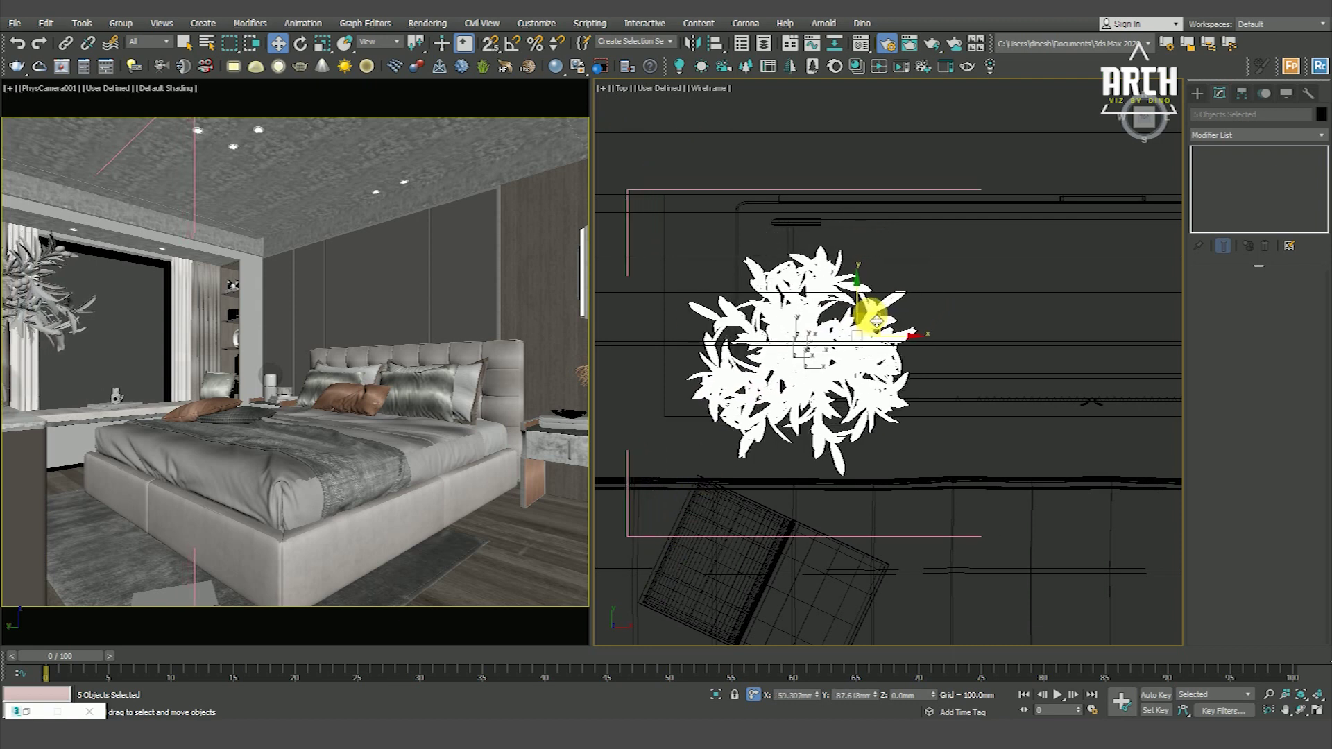
{"action": "left_click_drag", "start_coordinate": [885, 308], "coordinate": [854, 301]}
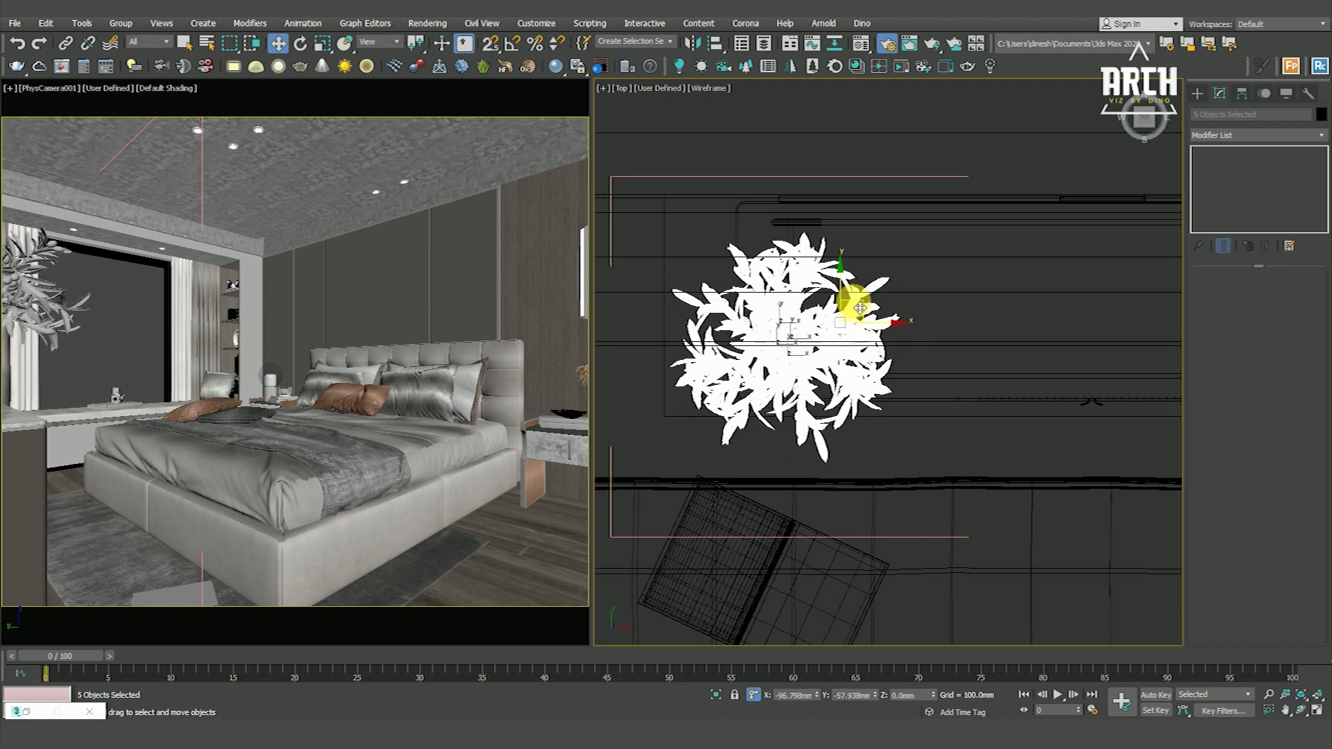
Step: Reselect the plant and close its group again
{"action": "scroll", "coordinate": [854, 301], "scroll_direction": "down", "scroll_amount": 5}
{"action": "left_click", "coordinate": [886, 193]}
{"action": "left_click", "coordinate": [872, 297]}
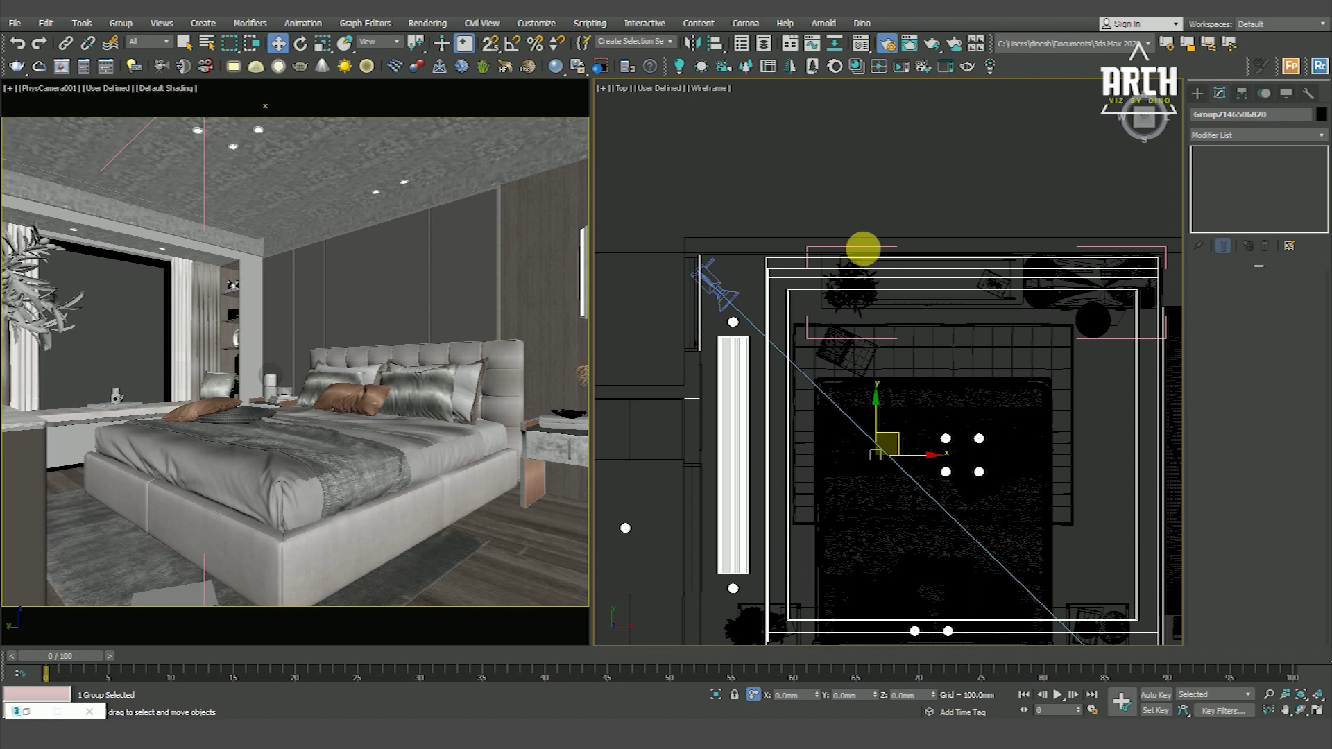
{"action": "left_click", "coordinate": [839, 264]}
{"action": "left_click", "coordinate": [843, 283]}
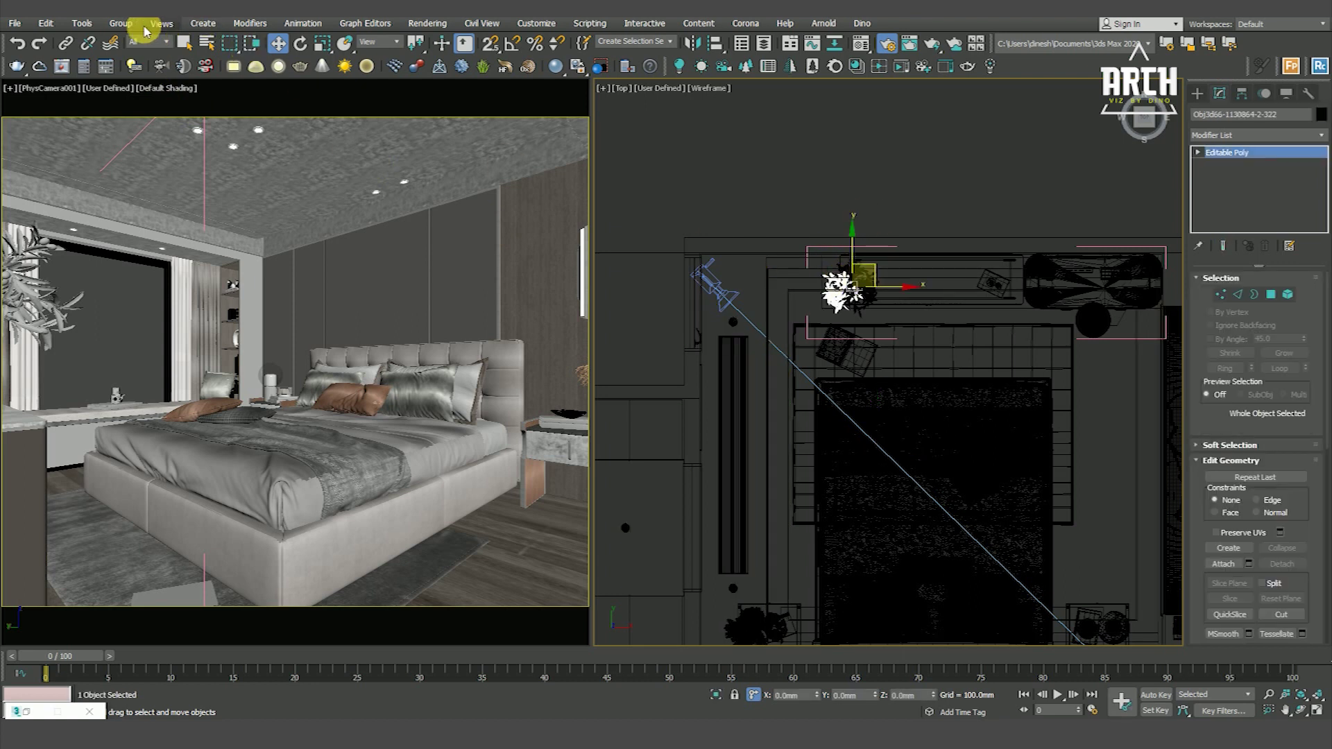
{"action": "left_click", "coordinate": [121, 23]}
{"action": "left_click", "coordinate": [735, 247]}
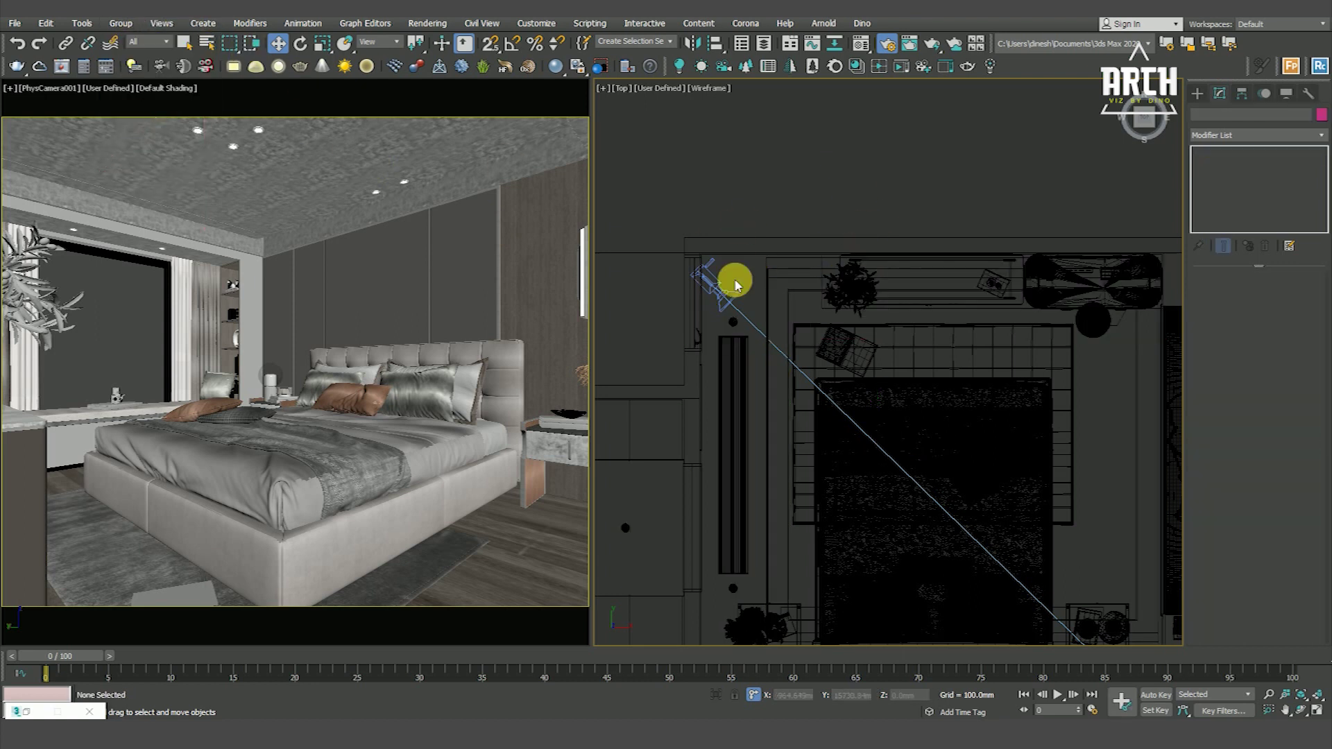
Step: Adjust the plan view and open Render Setup from the Rendering menu
{"action": "scroll", "coordinate": [763, 235], "scroll_direction": "down", "scroll_amount": 5}
{"action": "scroll", "coordinate": [761, 381], "scroll_direction": "up", "scroll_amount": 4}
{"action": "scroll", "coordinate": [832, 407], "scroll_direction": "up", "scroll_amount": 2}
{"action": "scroll", "coordinate": [822, 478], "scroll_direction": "down", "scroll_amount": 5}
{"action": "scroll", "coordinate": [822, 478], "scroll_direction": "up", "scroll_amount": 2}
{"action": "scroll", "coordinate": [842, 439], "scroll_direction": "up", "scroll_amount": 2}
{"action": "scroll", "coordinate": [844, 475], "scroll_direction": "down", "scroll_amount": 2}
{"action": "middle_click_drag", "start_coordinate": [844, 467], "coordinate": [851, 462]}
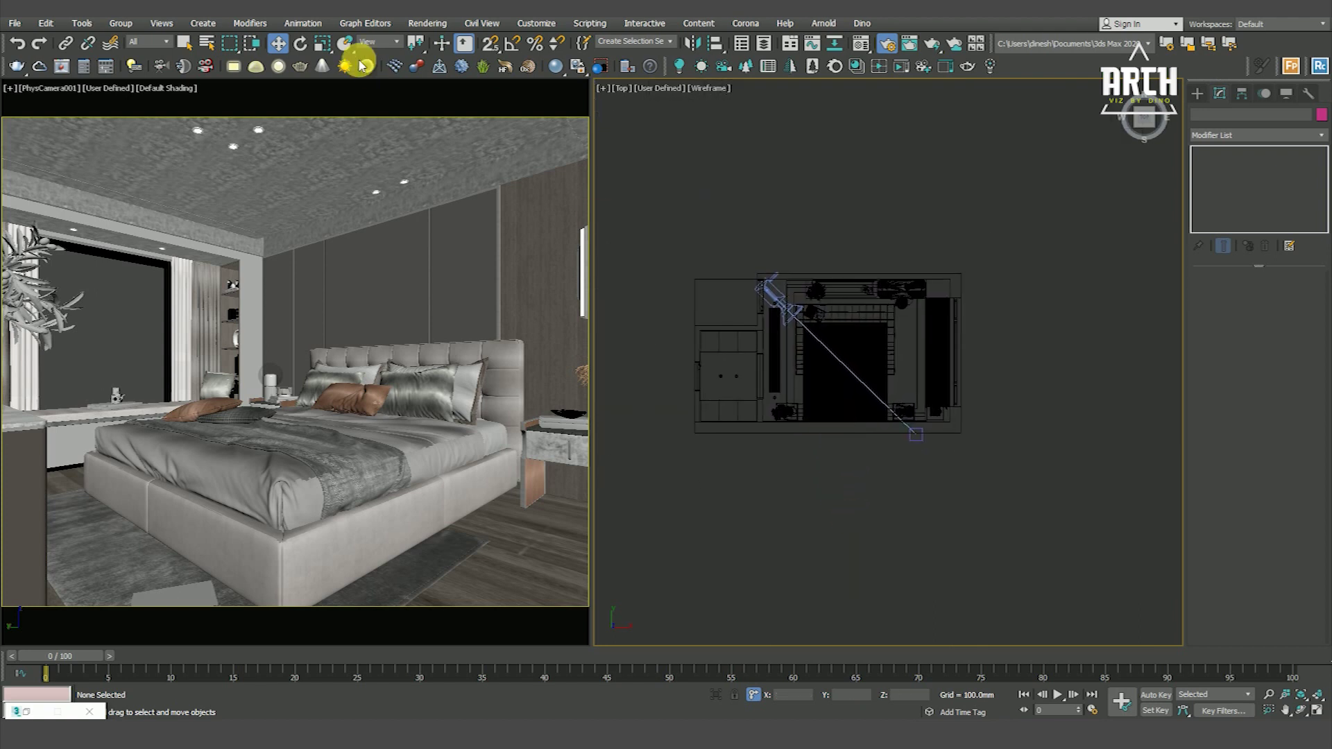
{"action": "left_click", "coordinate": [427, 22]}
{"action": "left_click", "coordinate": [427, 23]}
{"action": "left_click", "coordinate": [447, 83]}
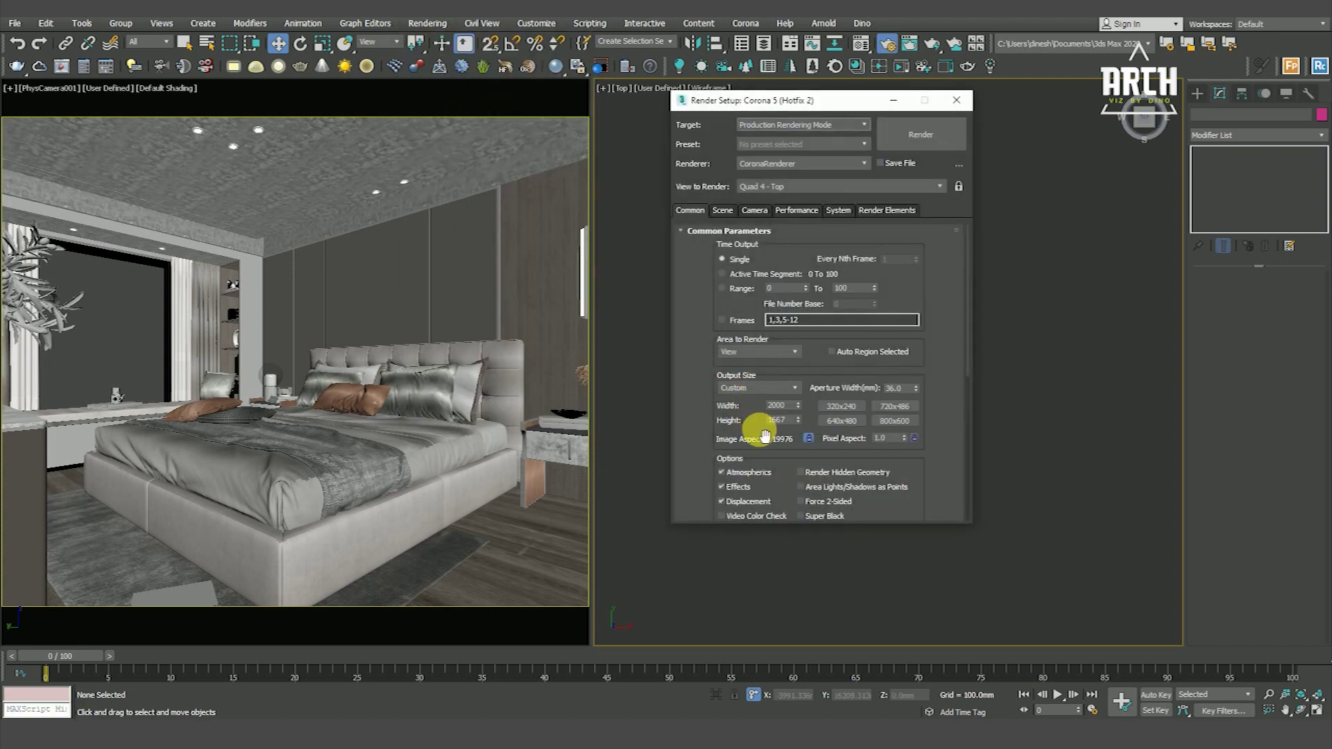
Step: Set output width 1500 and image aspect 1.1, and lock the aspect ratio
{"action": "left_click_drag", "start_coordinate": [713, 409], "coordinate": [707, 347]}
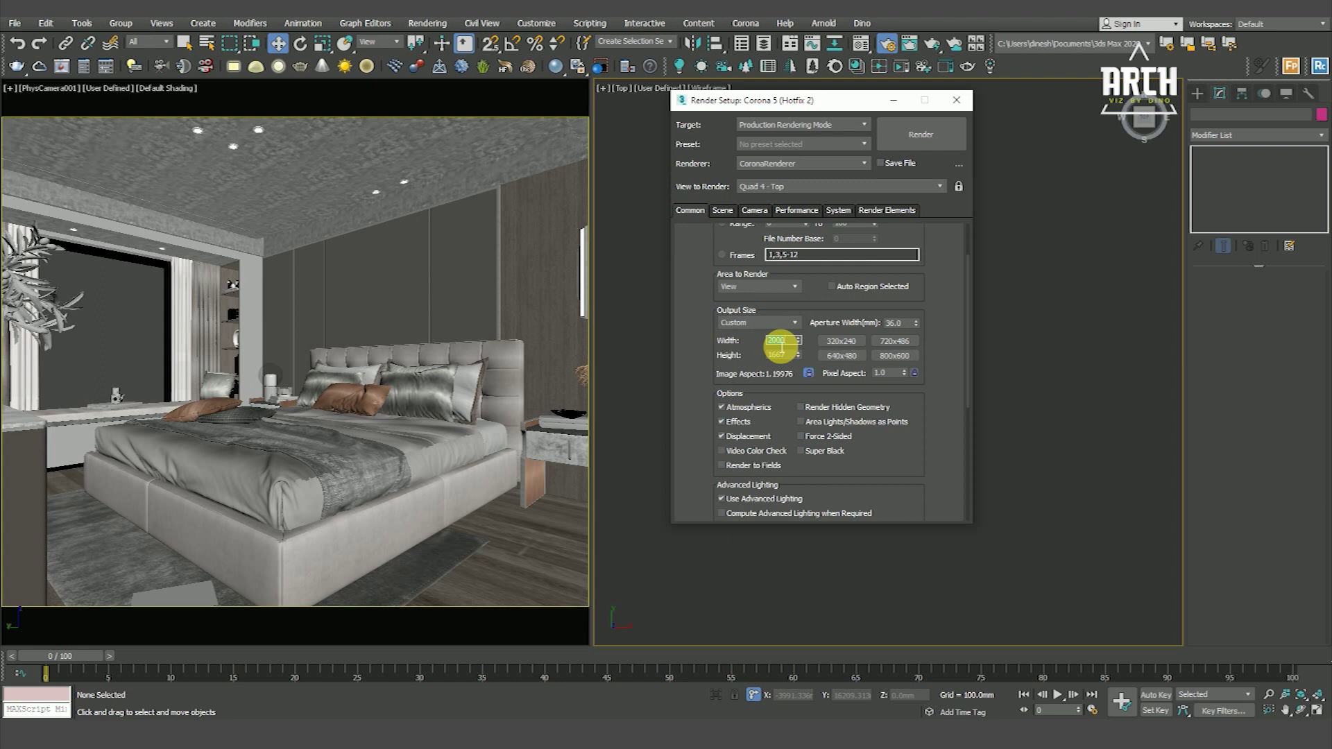
{"action": "left_click_drag", "start_coordinate": [730, 373], "coordinate": [713, 312]}
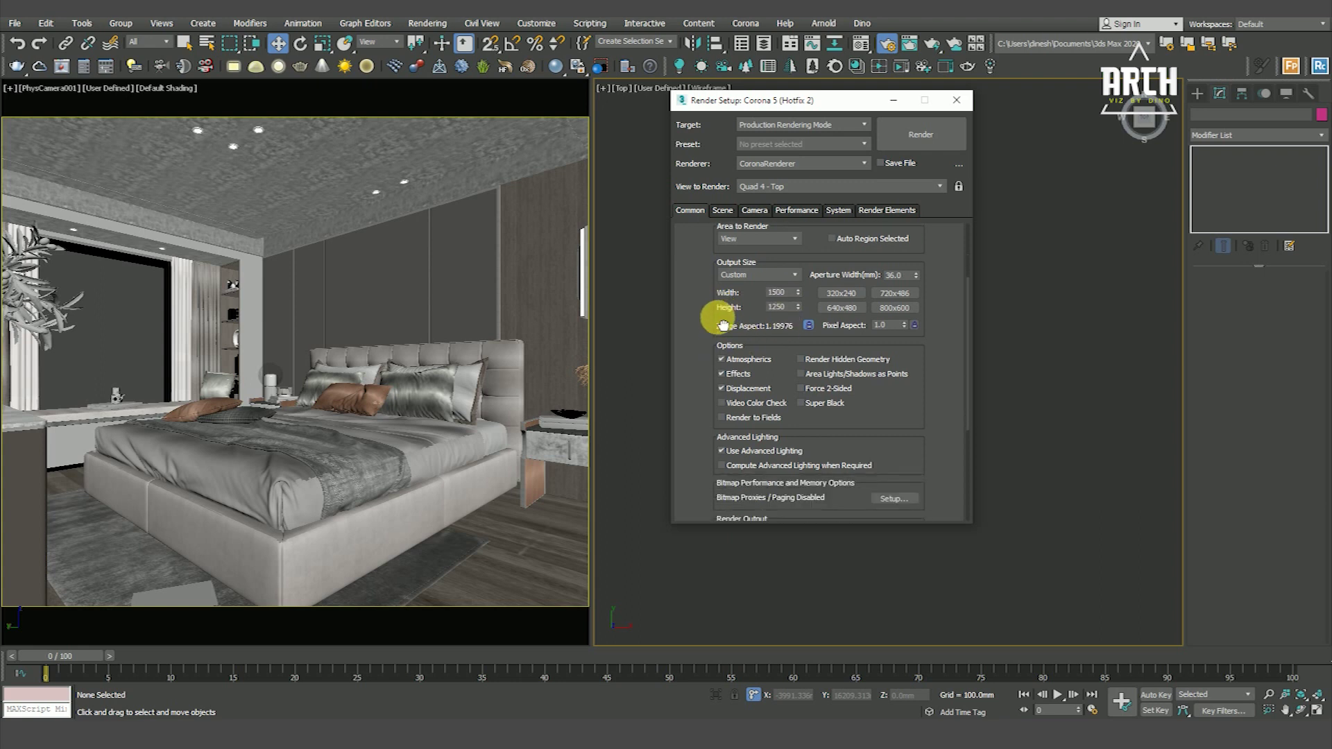
{"action": "scroll", "coordinate": [847, 312], "scroll_direction": "down", "scroll_amount": 5}
{"action": "scroll", "coordinate": [813, 350], "scroll_direction": "up", "scroll_amount": 5}
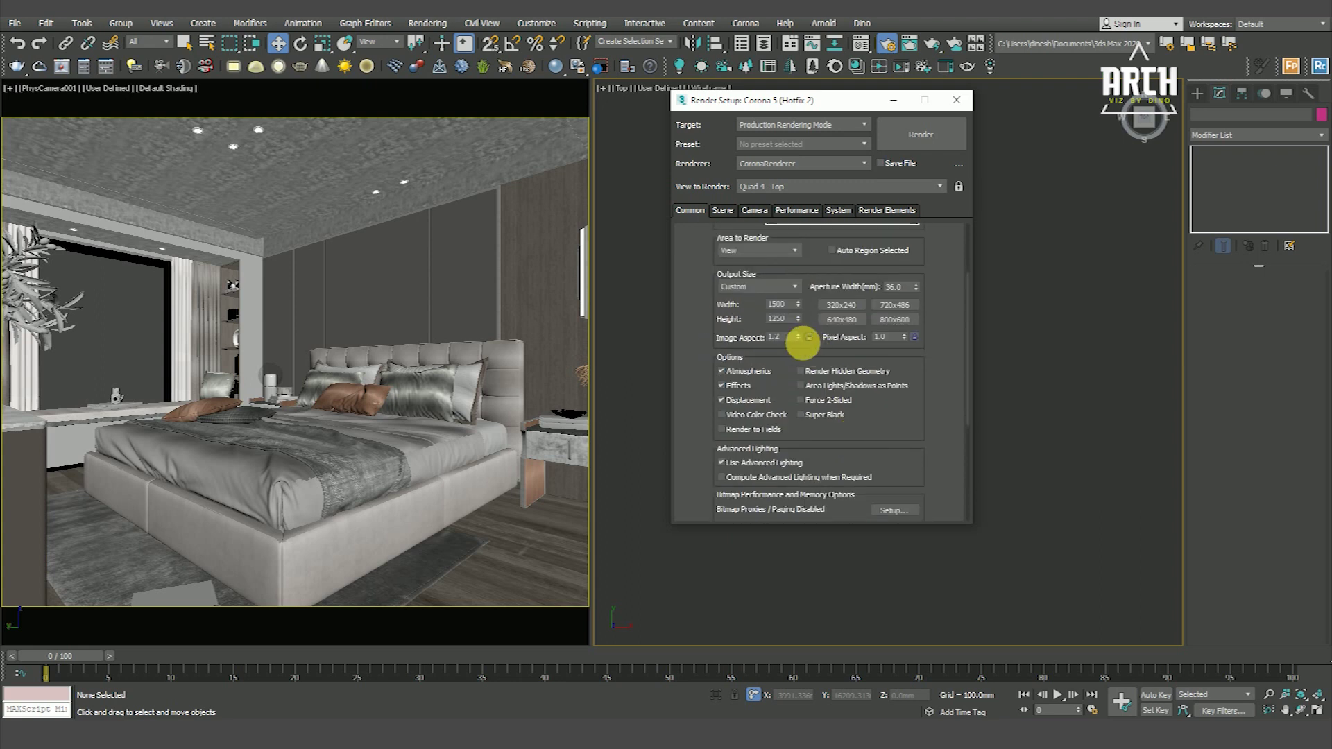
{"action": "type", "text": "1"}
{"action": "key", "text": "Return"}
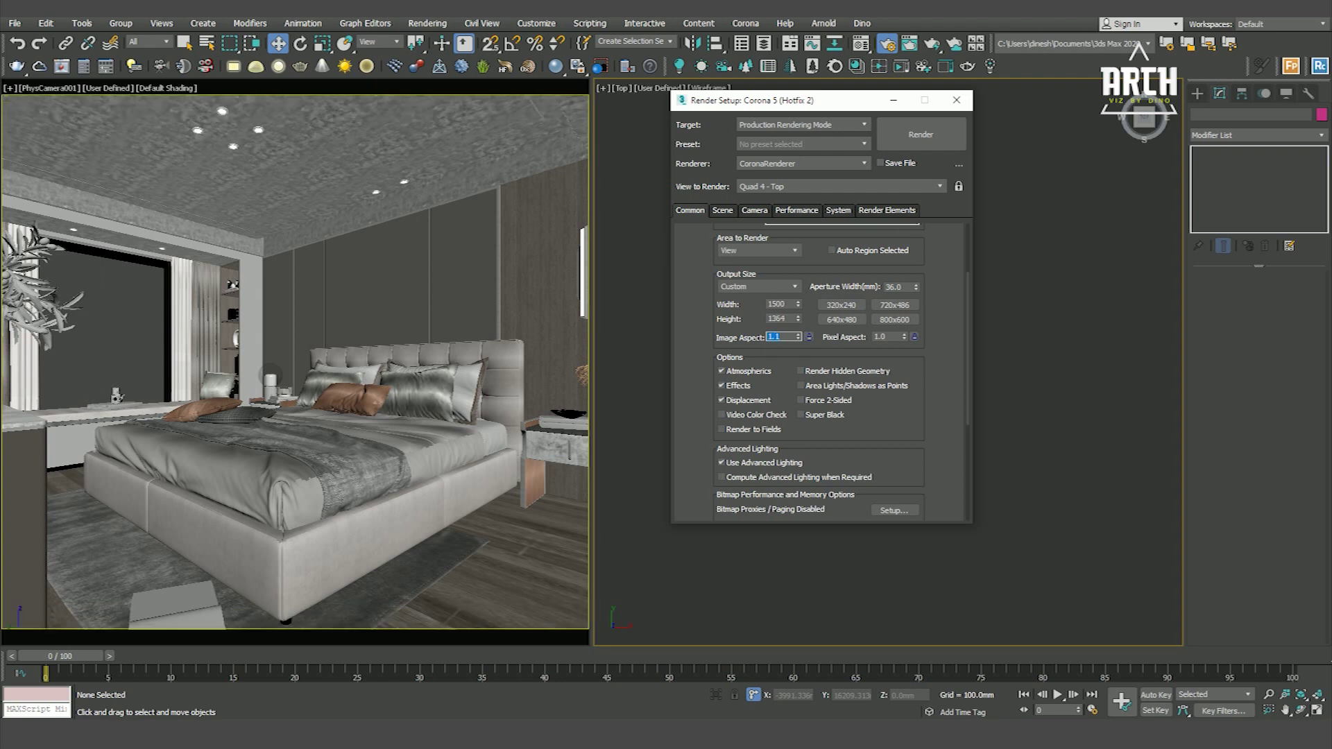
{"action": "left_click", "coordinate": [809, 337]}
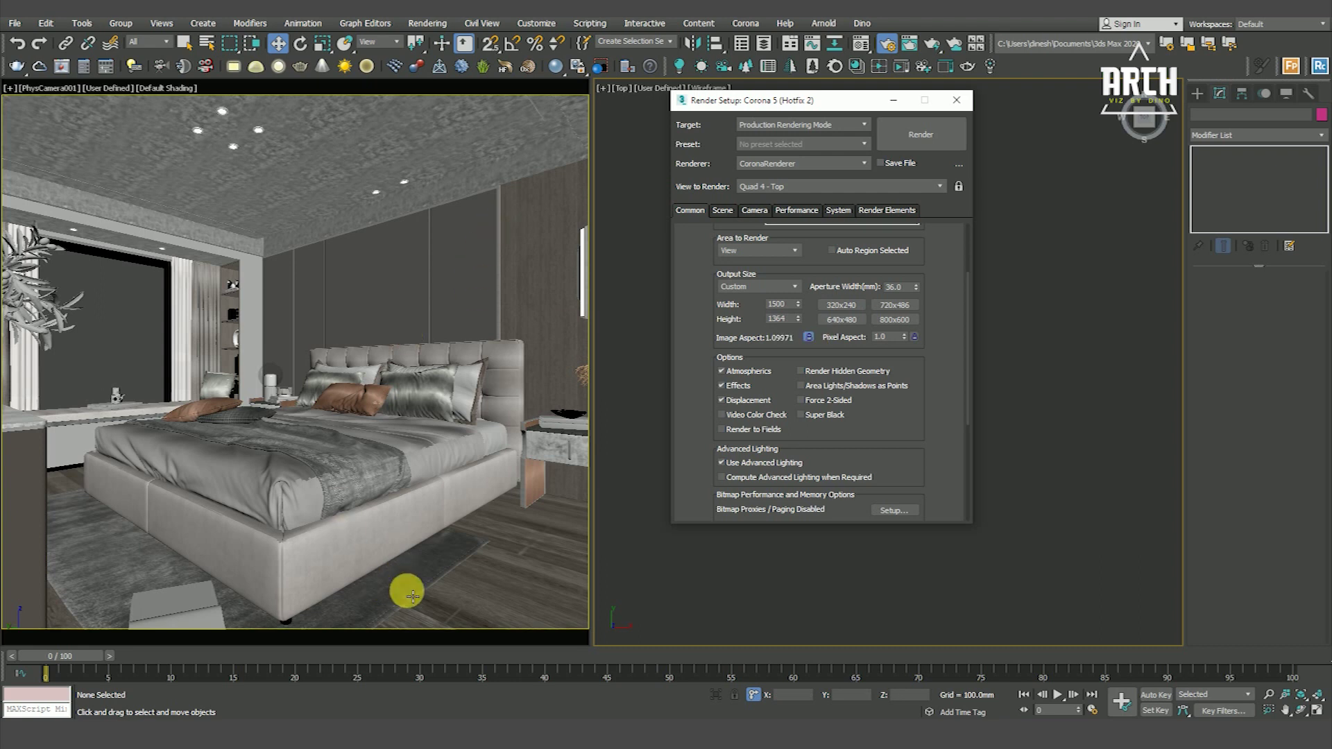
Step: Check the Corona Scene settings, return to Common, and minimize Render Setup
{"action": "scroll", "coordinate": [701, 440], "scroll_direction": "up", "scroll_amount": 3}
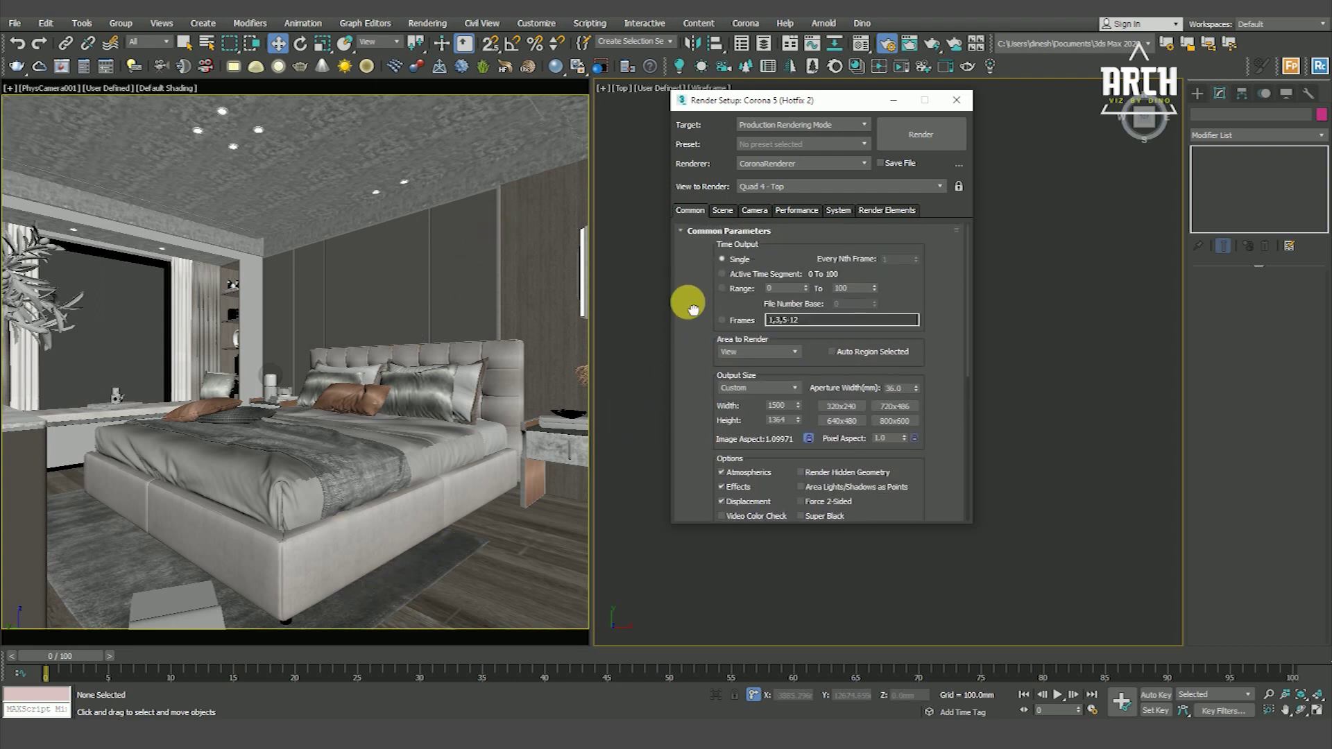
{"action": "left_click", "coordinate": [722, 210]}
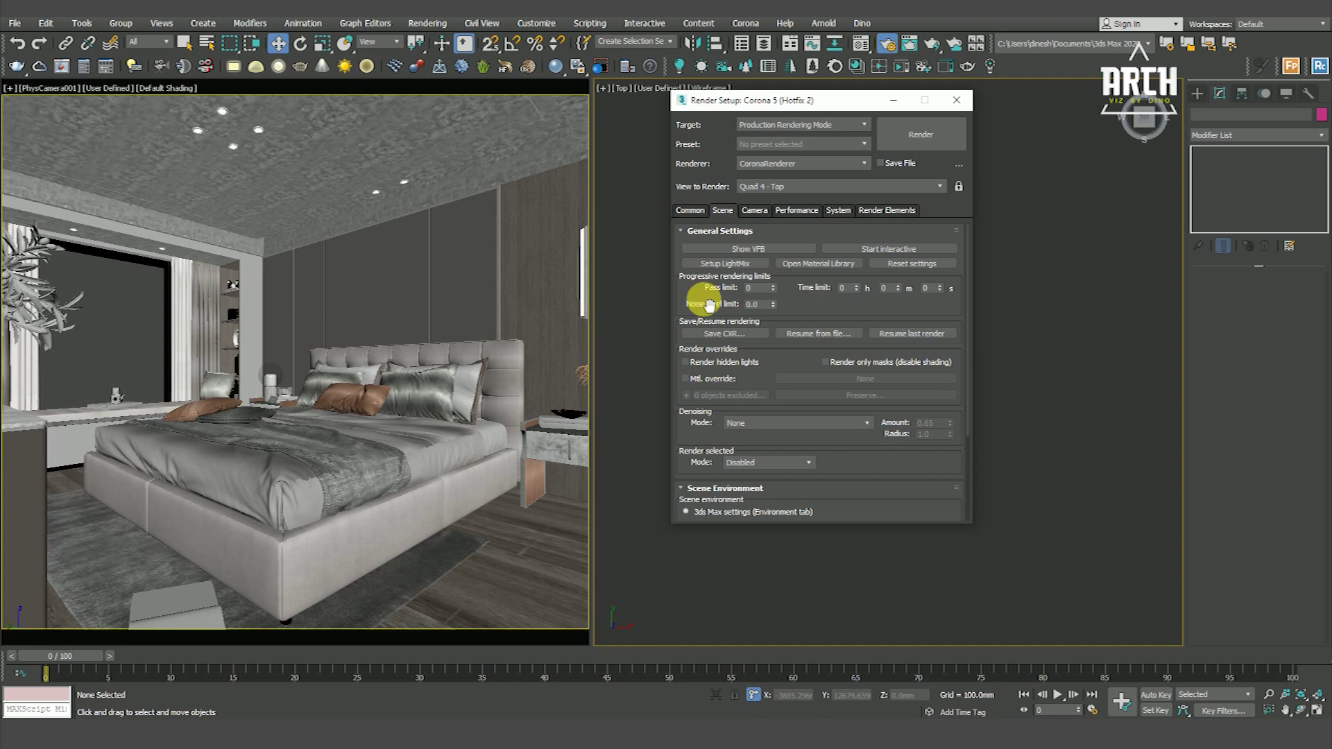
{"action": "scroll", "coordinate": [703, 305], "scroll_direction": "down", "scroll_amount": 5}
{"action": "scroll", "coordinate": [693, 262], "scroll_direction": "up", "scroll_amount": 5}
{"action": "left_click", "coordinate": [689, 210]}
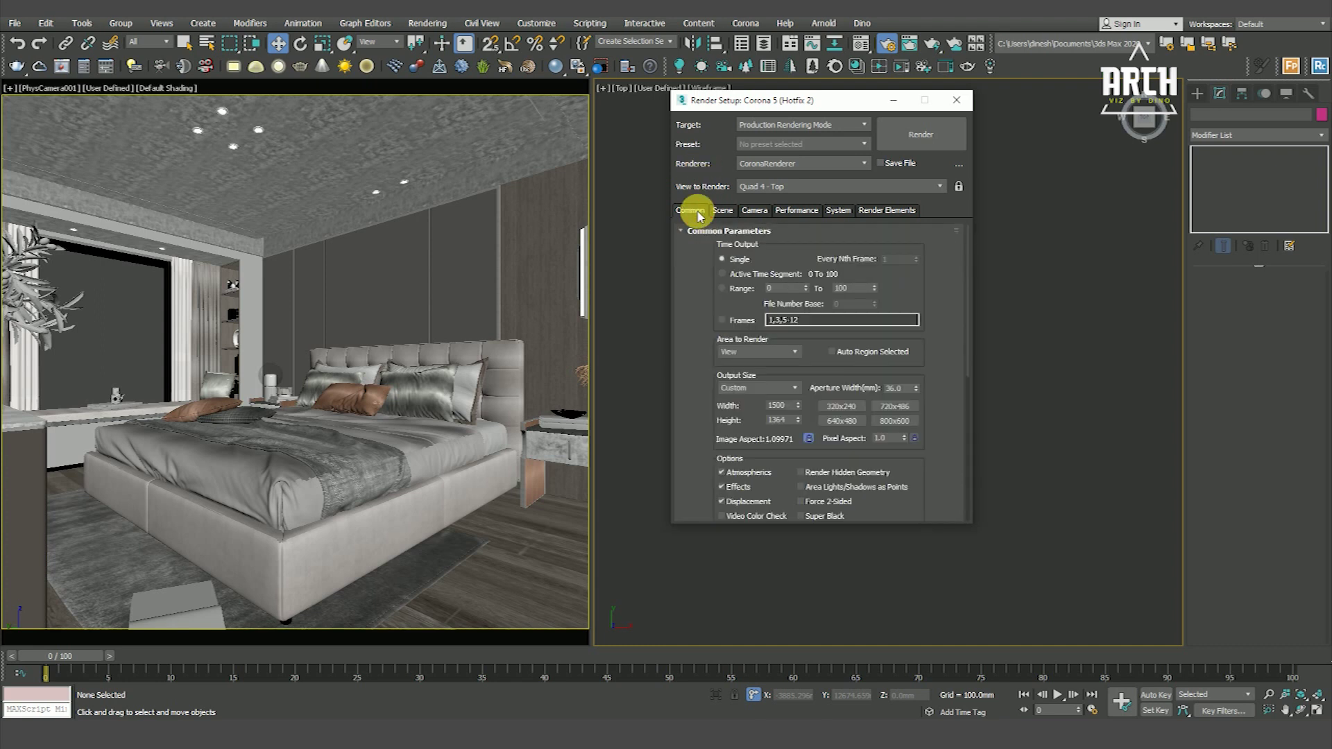
{"action": "left_click", "coordinate": [895, 102]}
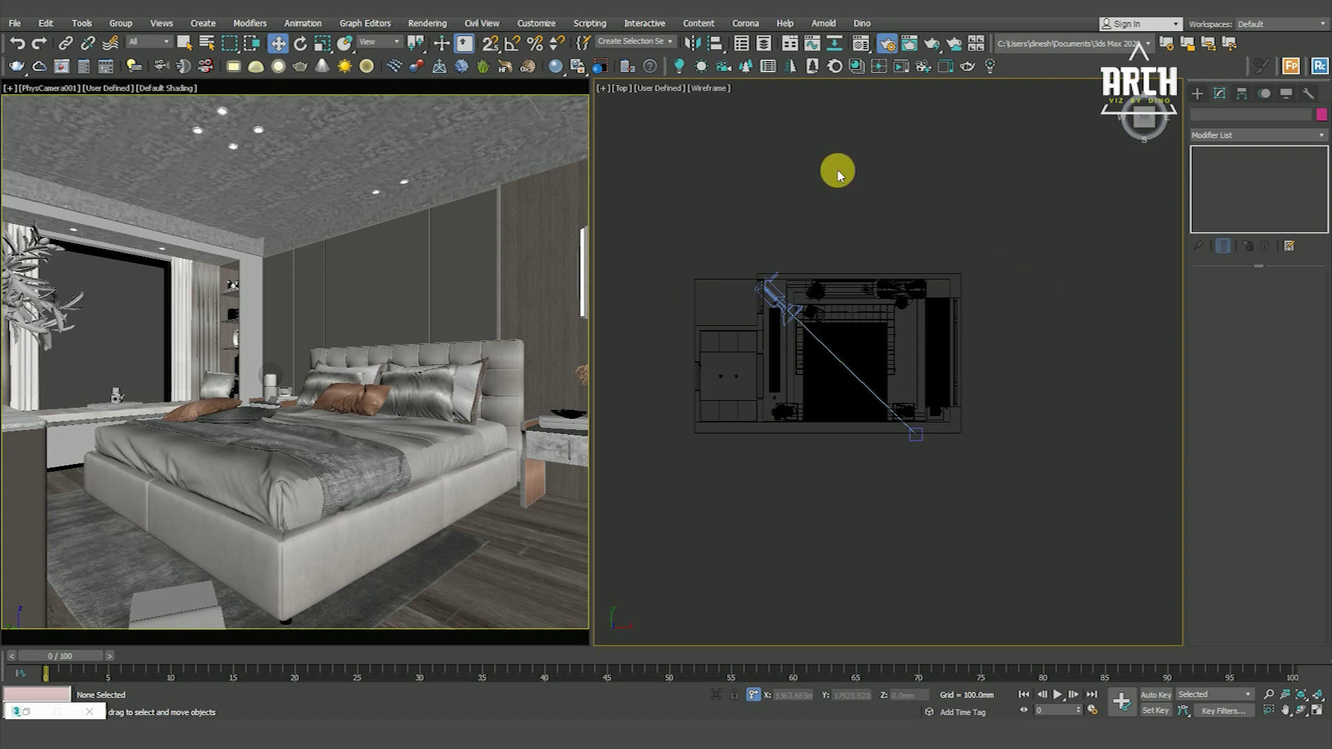
Step: Open the Compact Material Editor and browse the bottom-row sample slots
{"action": "left_click", "coordinate": [862, 44]}
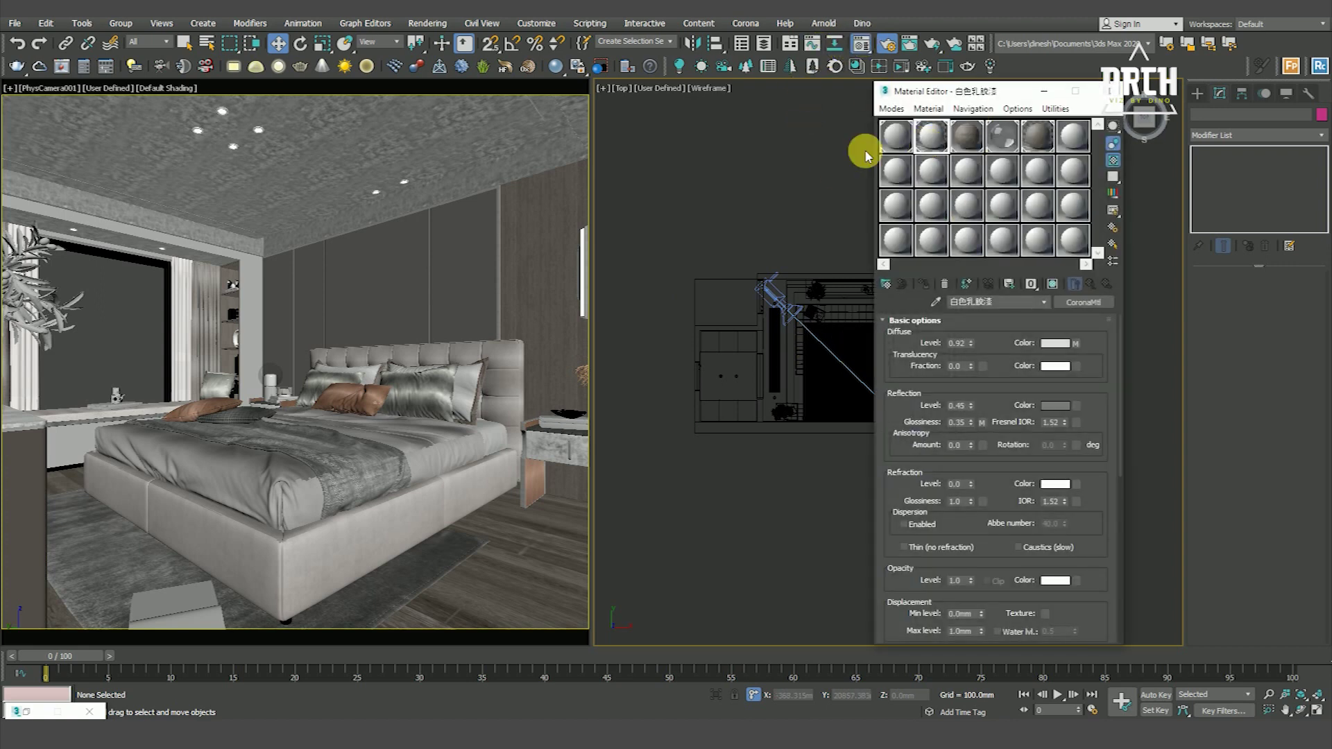
{"action": "left_click", "coordinate": [1063, 250]}
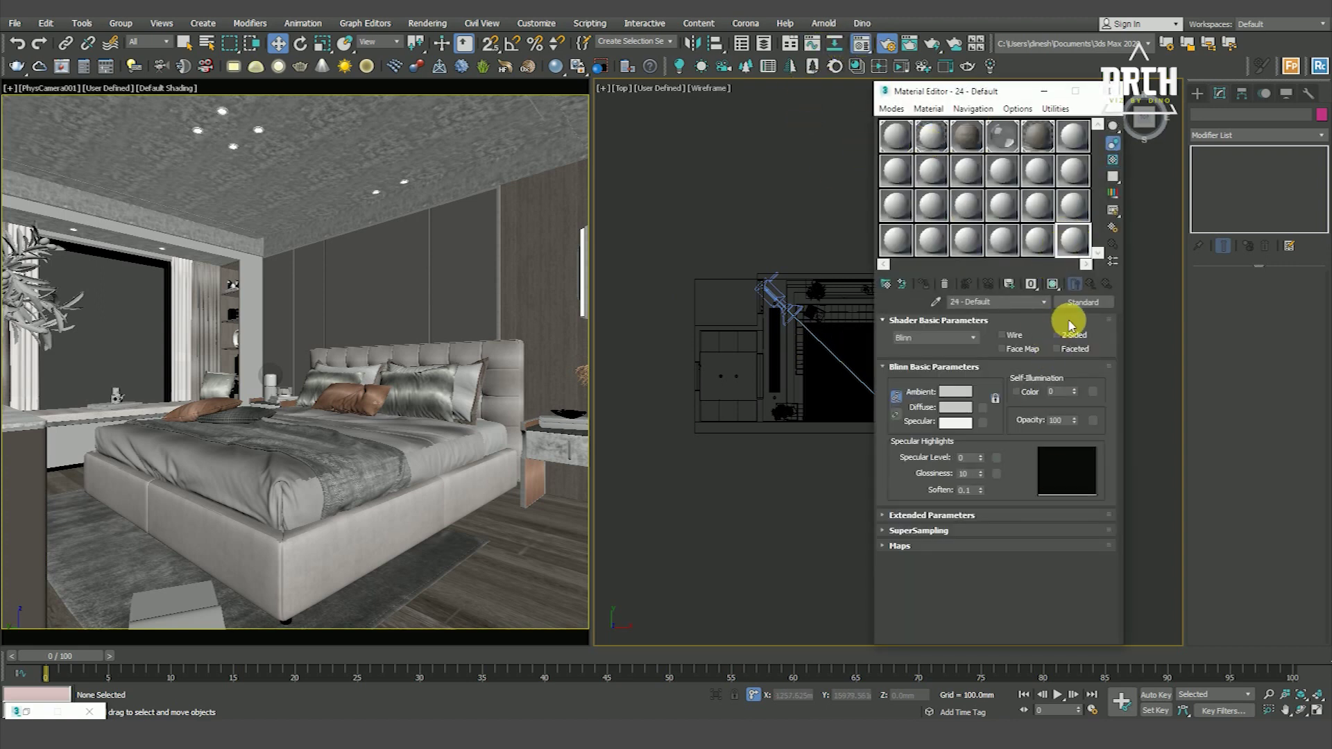
{"action": "left_click", "coordinate": [1079, 303]}
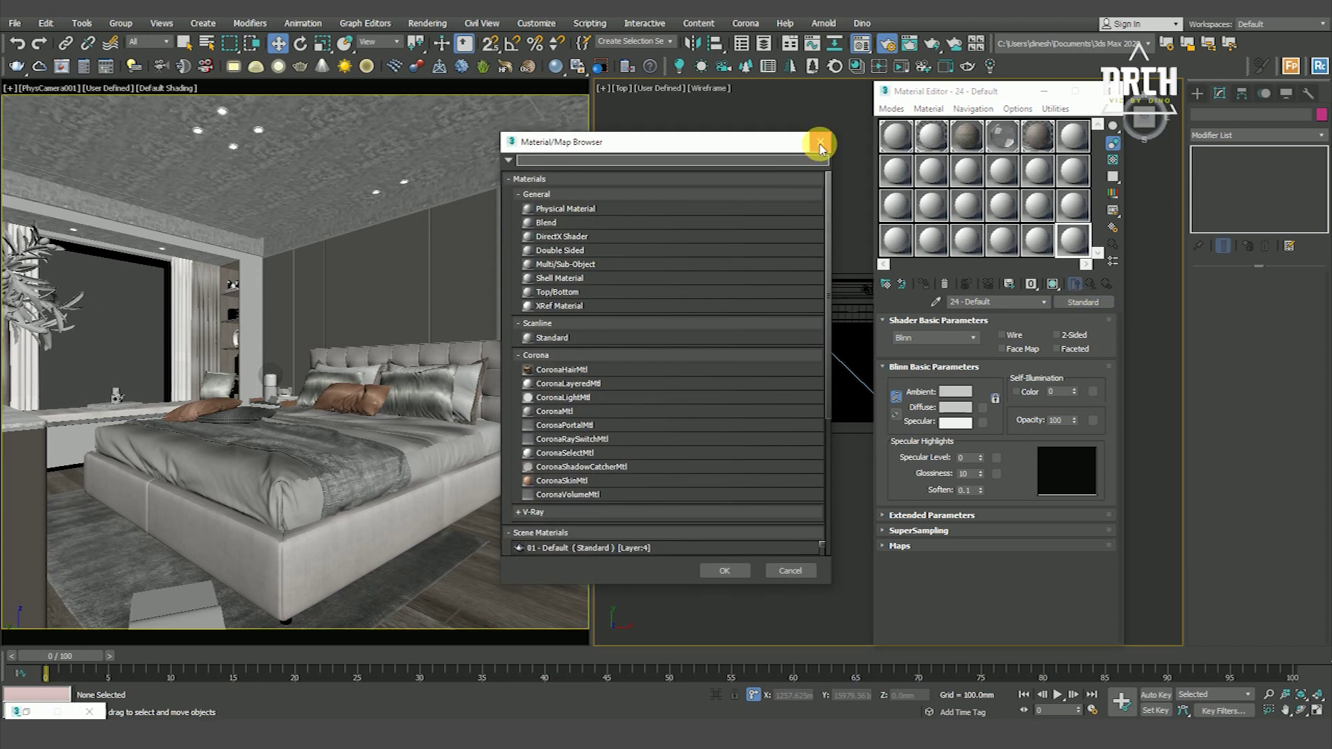
{"action": "left_click", "coordinate": [819, 148]}
{"action": "left_click", "coordinate": [1037, 239]}
{"action": "left_click", "coordinate": [1002, 240]}
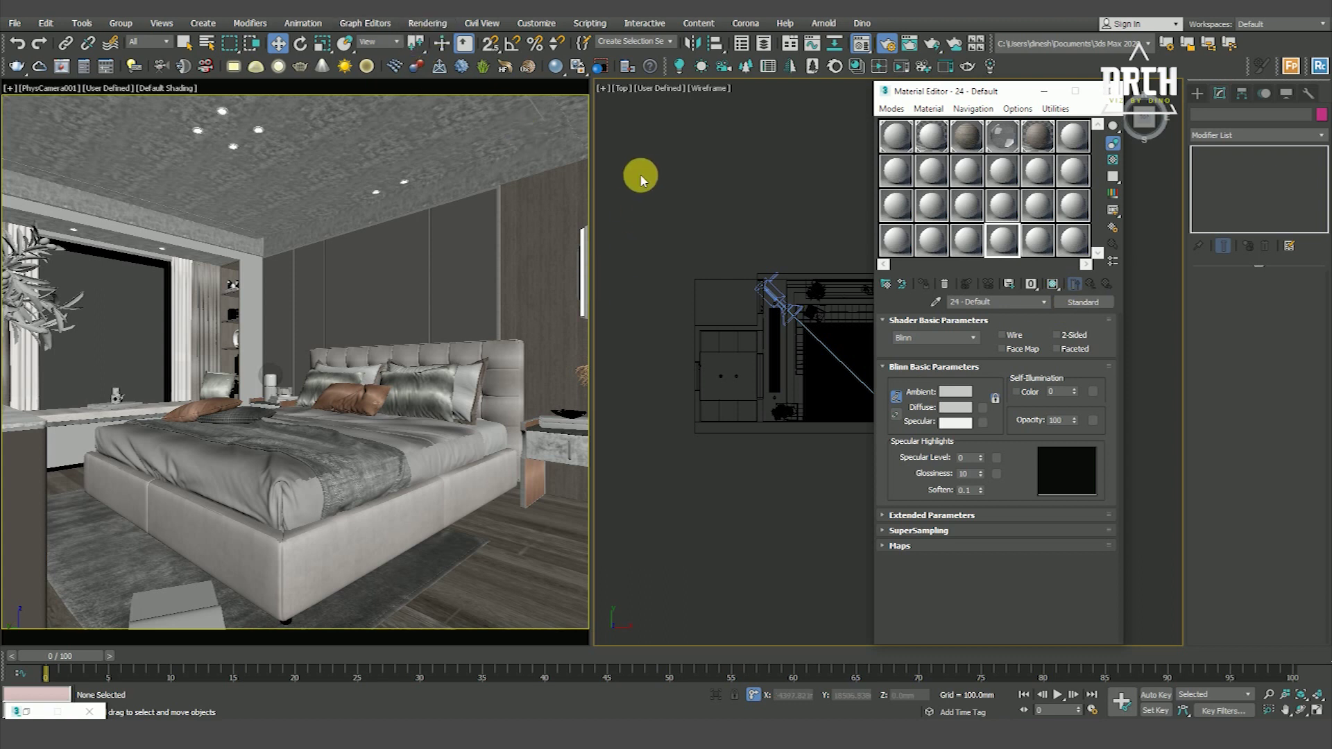
Step: Use Corona Converter's Reset MatEdit to CoronaMtls, then close the converter
{"action": "left_click", "coordinate": [833, 67]}
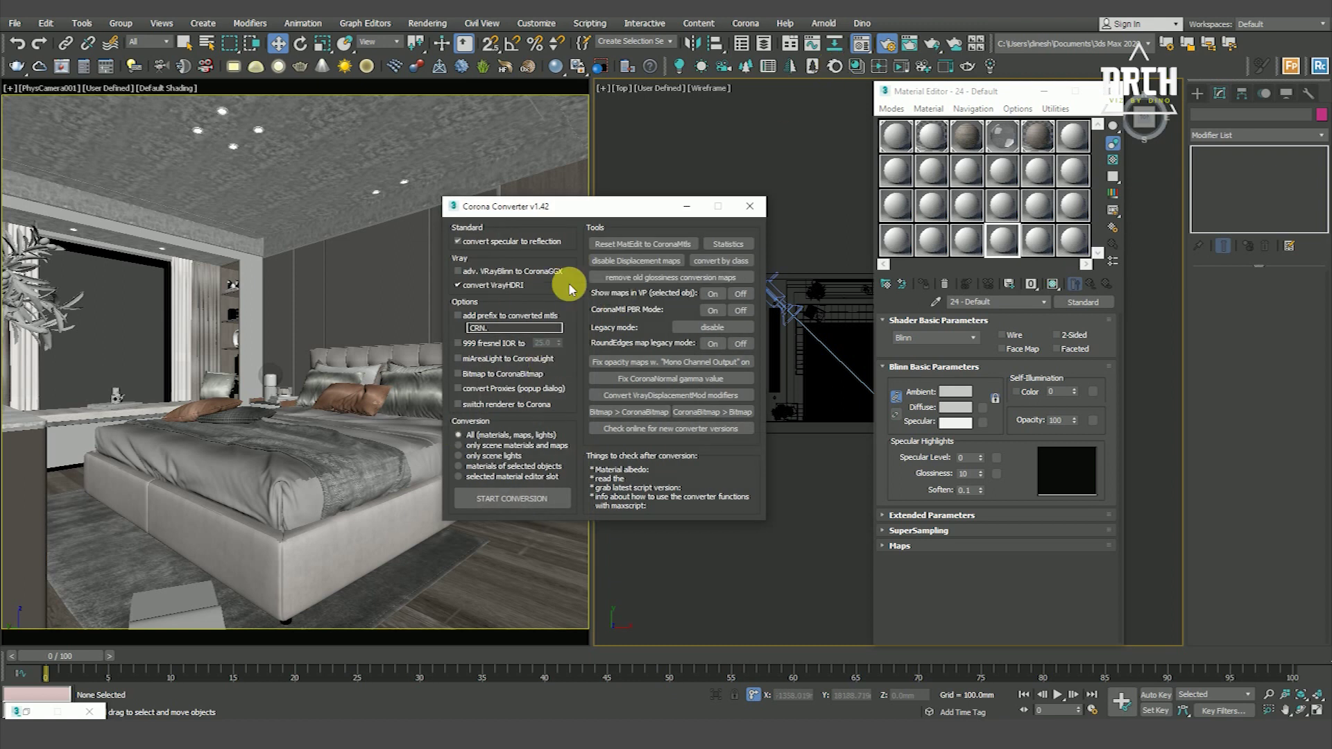
{"action": "left_click", "coordinate": [628, 244]}
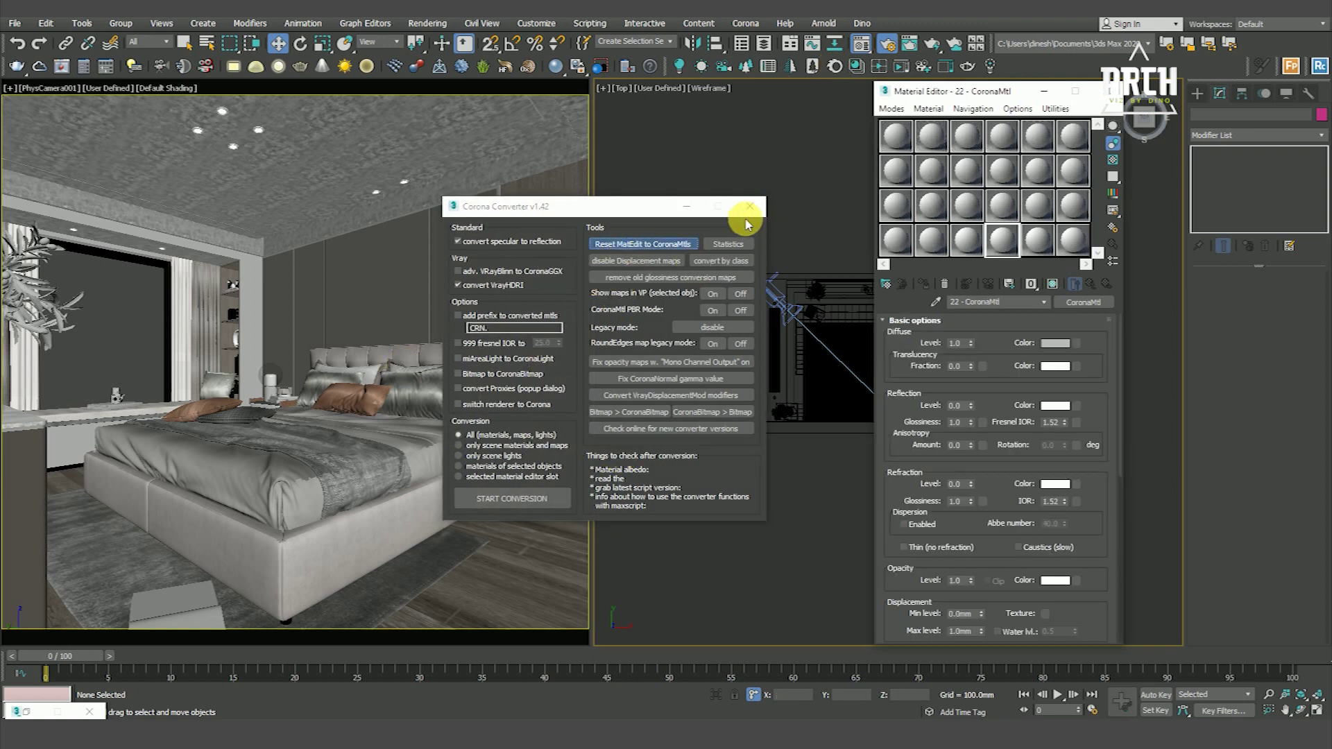
{"action": "left_click", "coordinate": [755, 208]}
{"action": "left_click", "coordinate": [895, 135]}
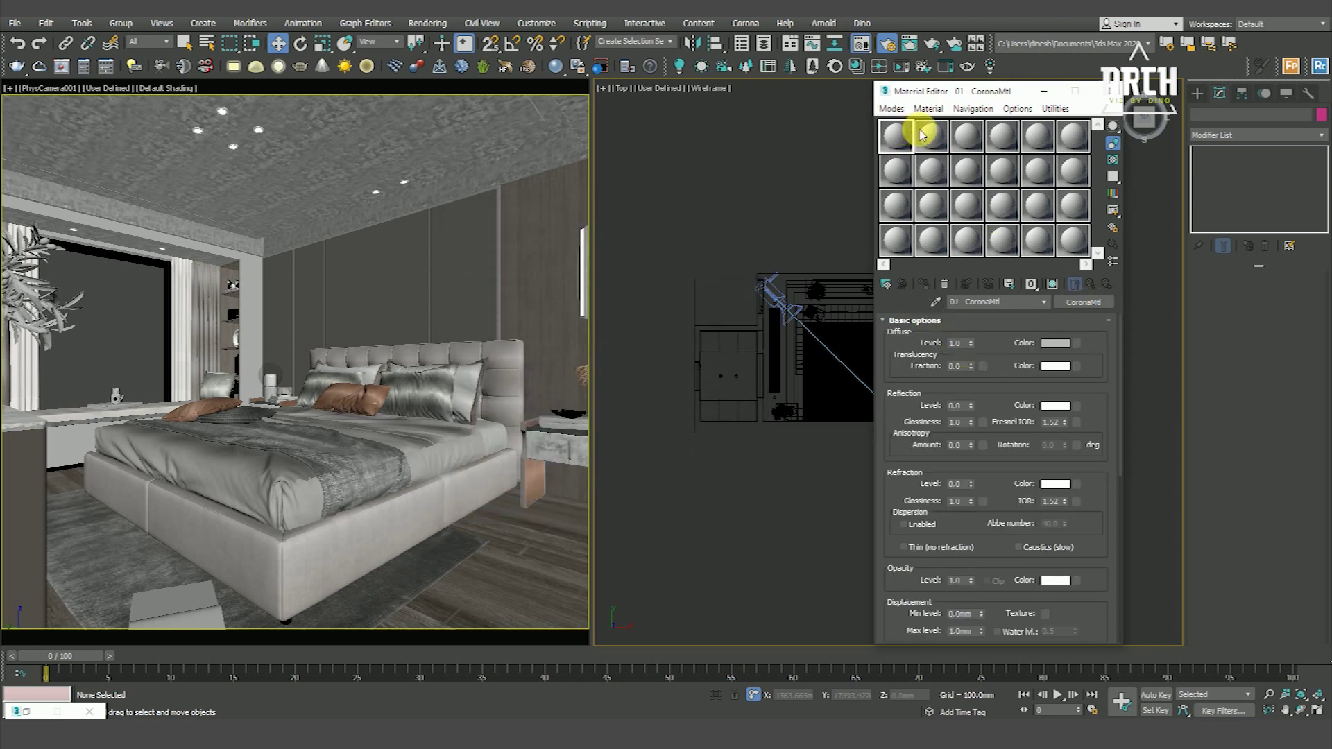
Step: Put a CoronaSky map in slot 19's diffuse colour and return to the parent material
{"action": "left_click", "coordinate": [1001, 205]}
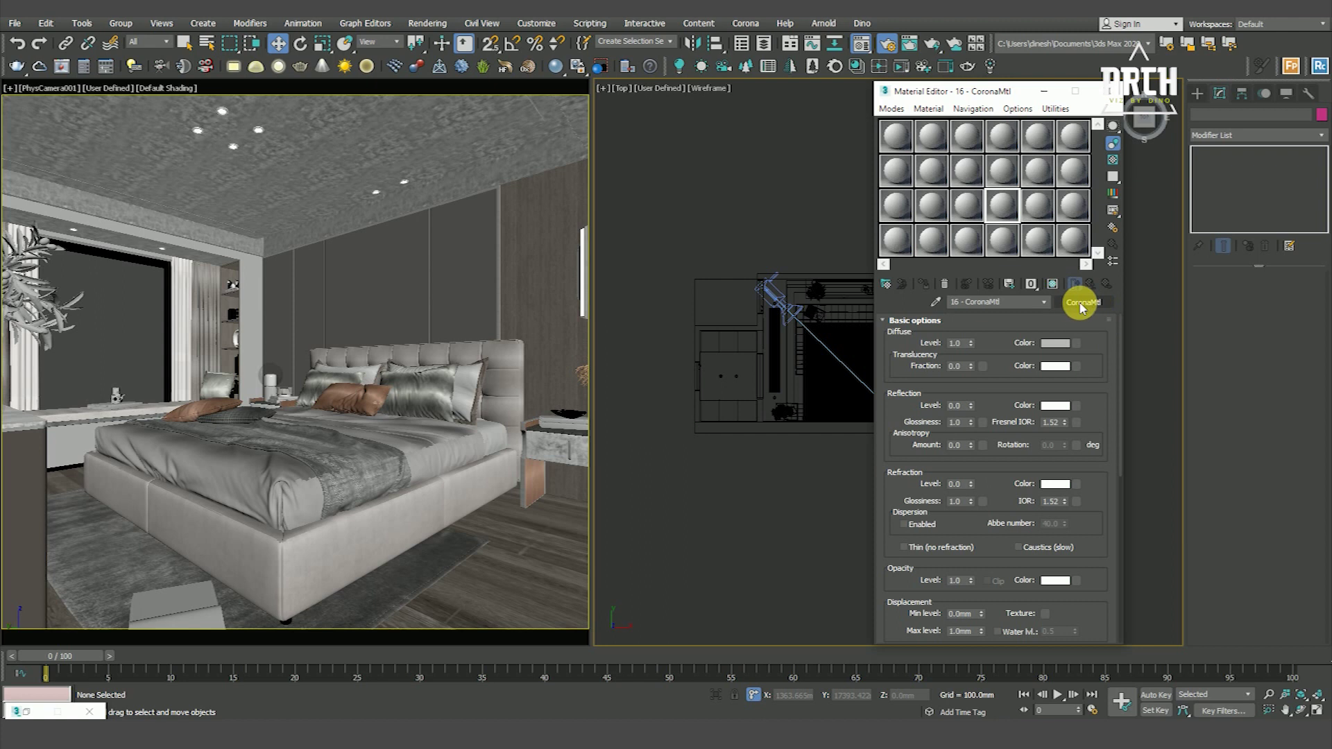
{"action": "left_click", "coordinate": [896, 239]}
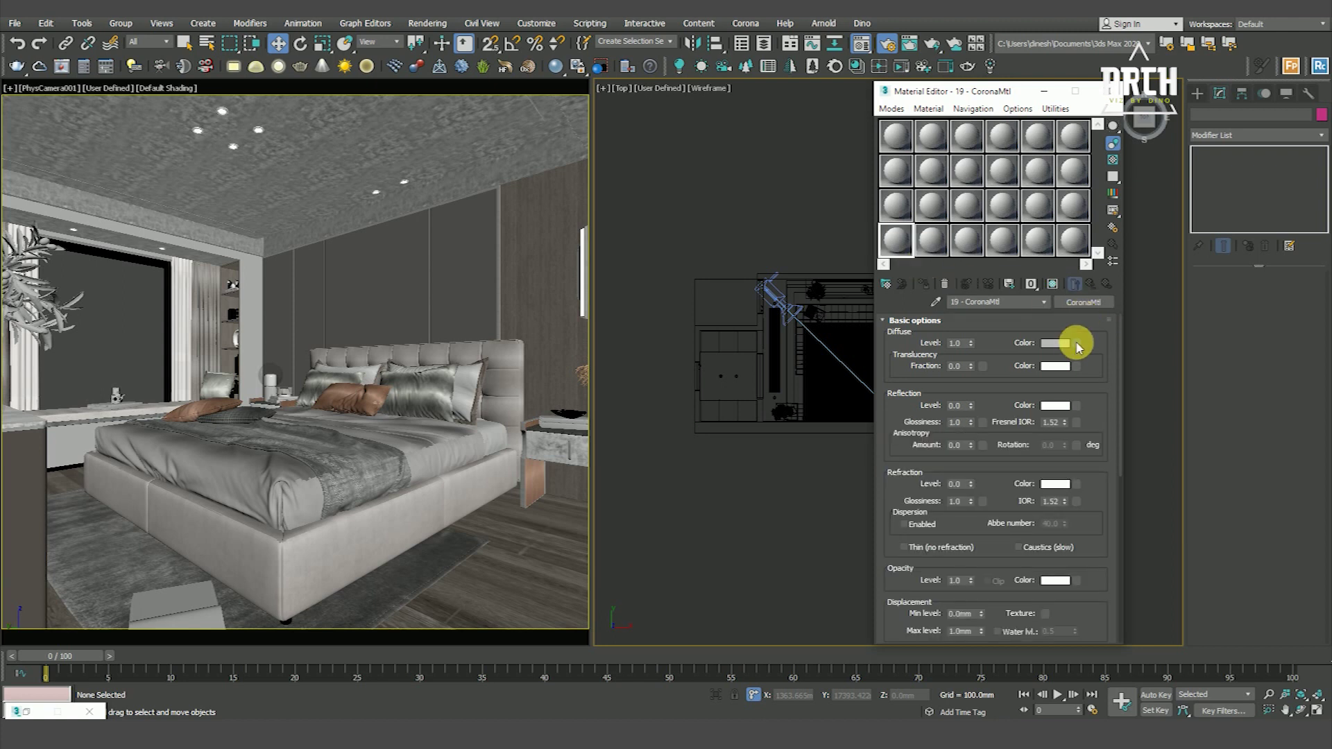
{"action": "left_click", "coordinate": [1077, 343]}
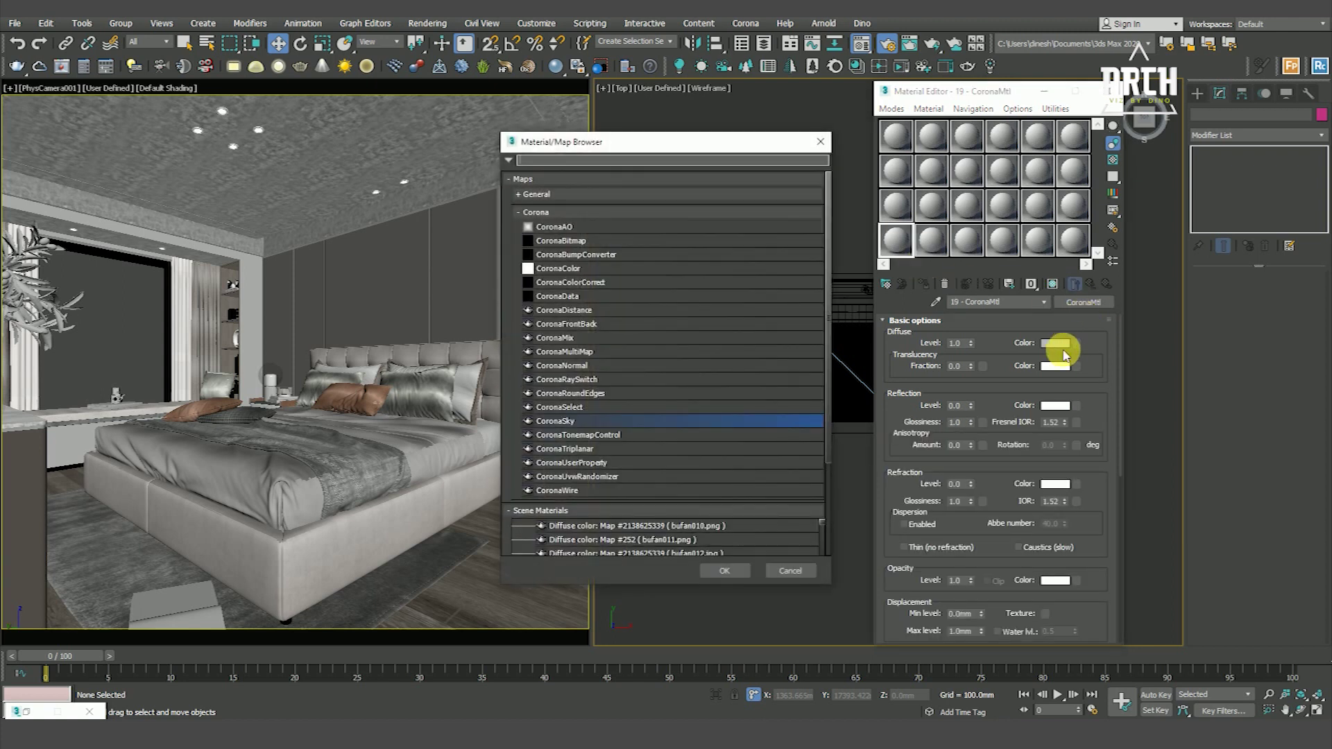
{"action": "double_click", "coordinate": [558, 422]}
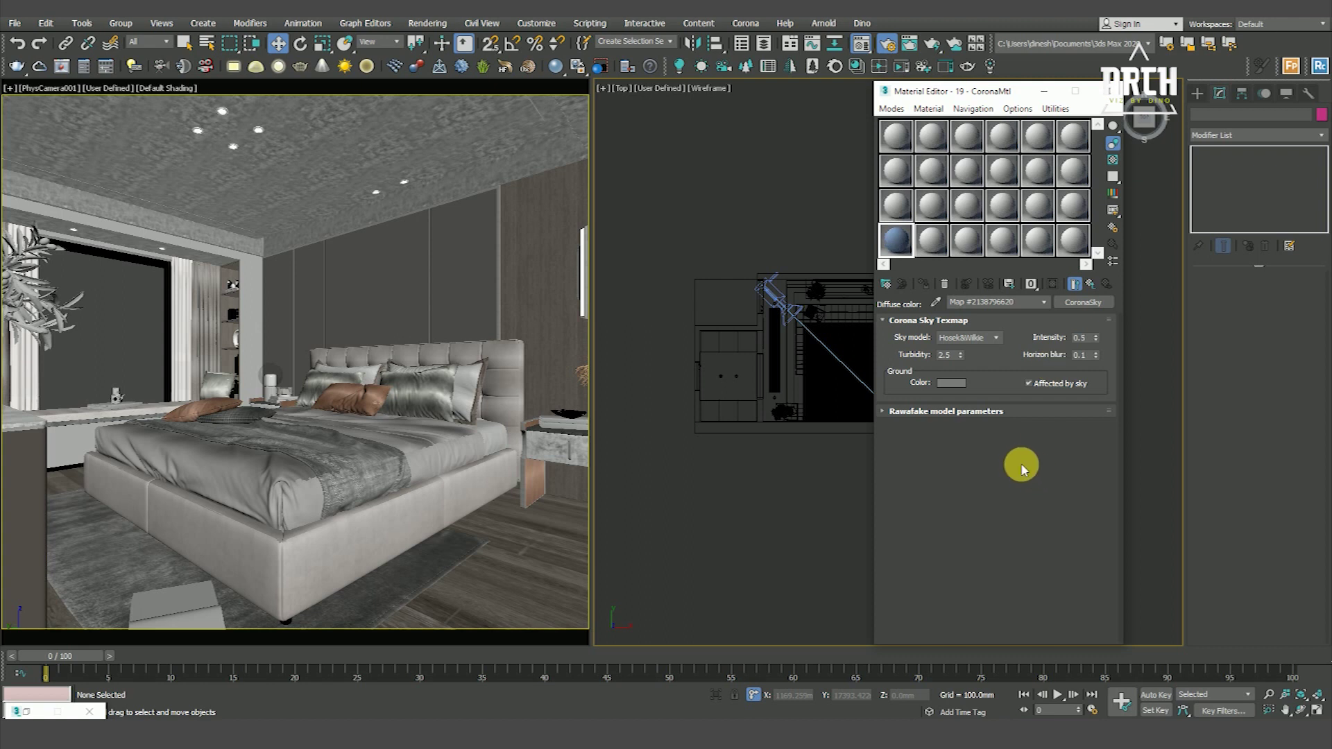
{"action": "left_click", "coordinate": [1092, 283]}
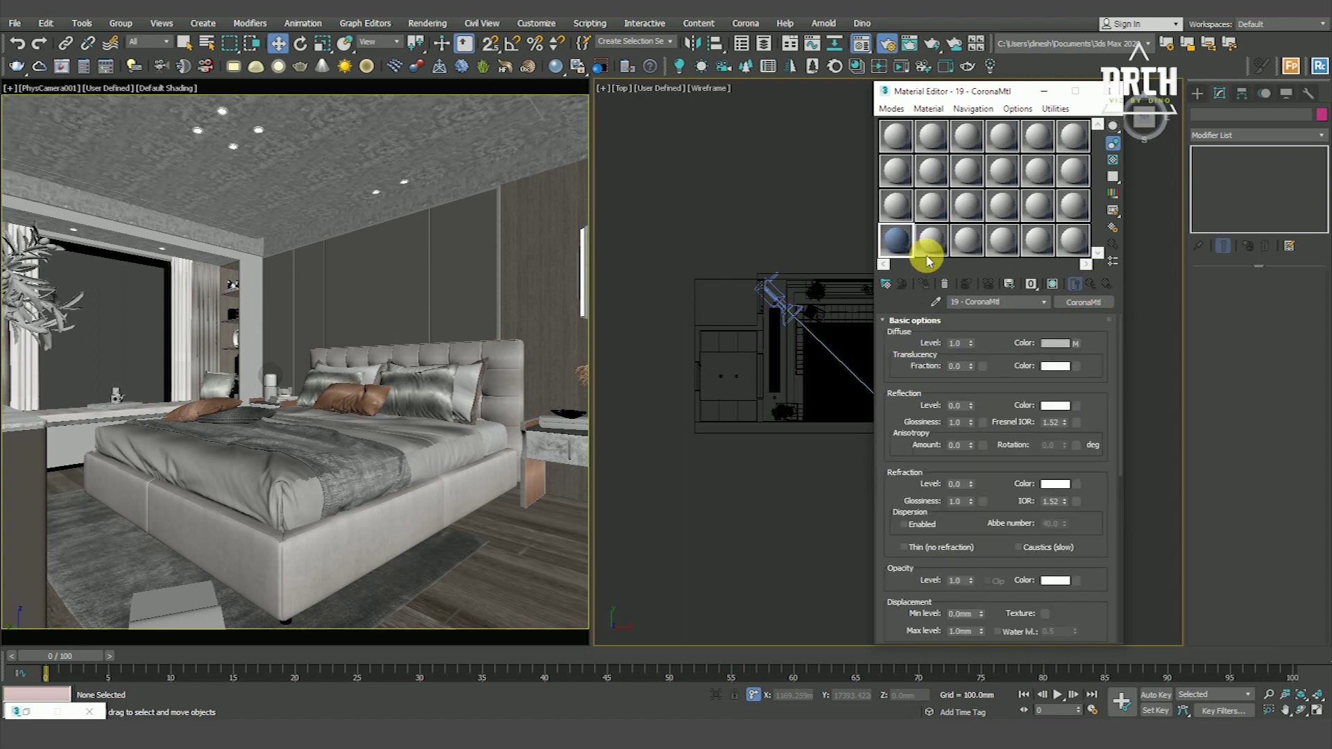
{"action": "left_click", "coordinate": [427, 23]}
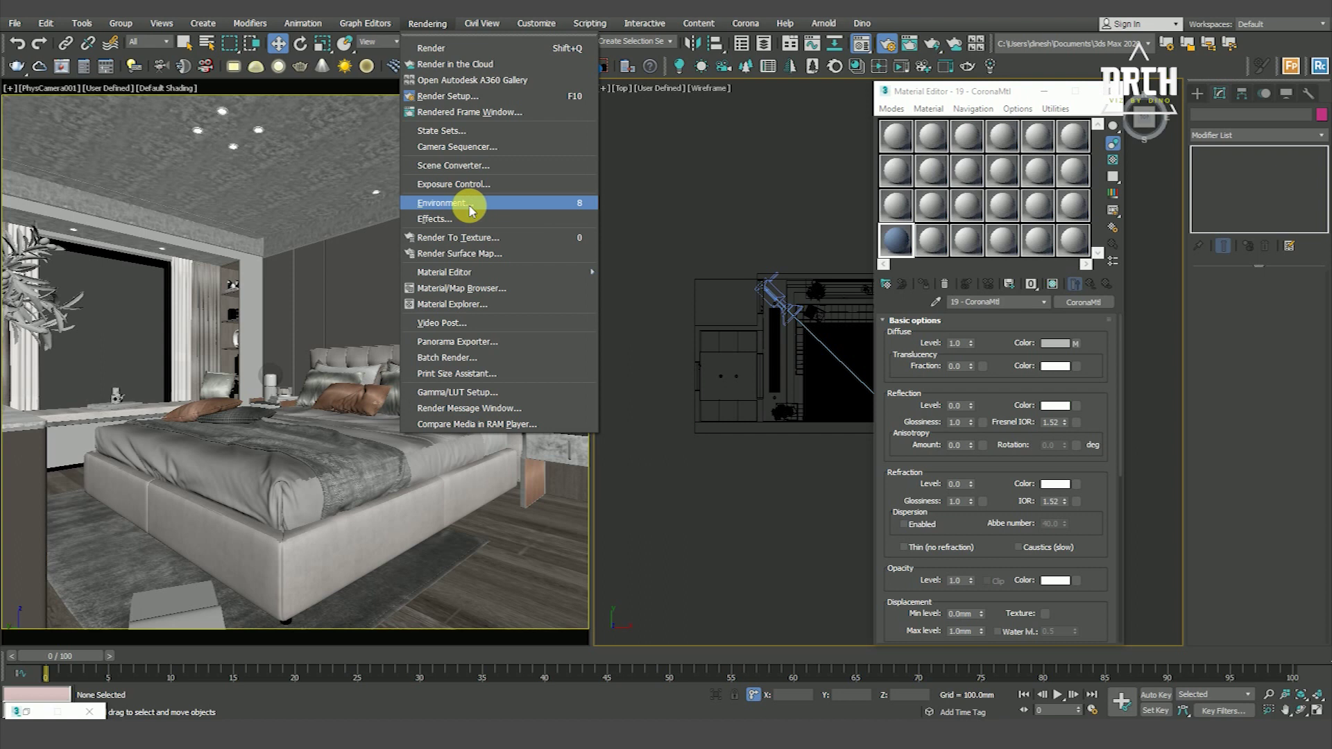
Step: Instance slot 19's CoronaSky map as the environment map and set no exposure control
{"action": "left_click", "coordinate": [471, 210]}
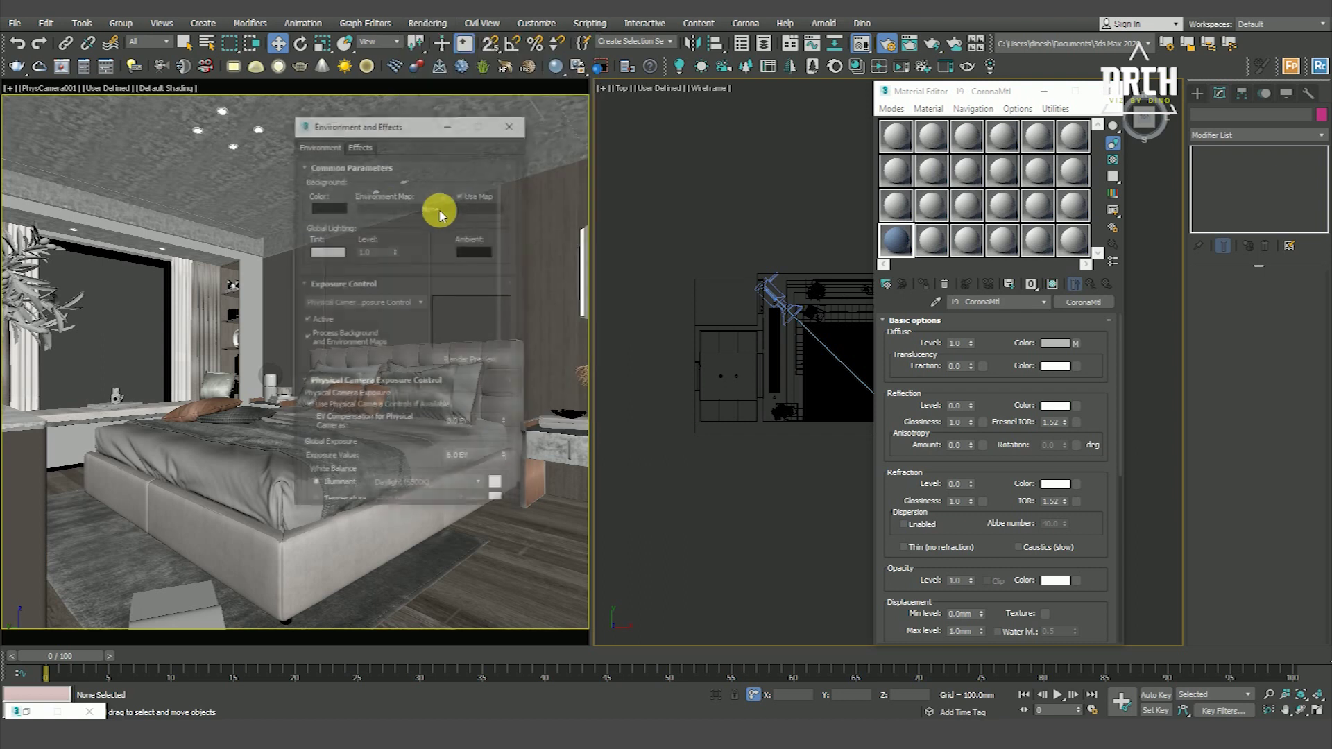
{"action": "left_click", "coordinate": [1094, 306]}
{"action": "left_click_drag", "start_coordinate": [415, 213], "coordinate": [416, 203]}
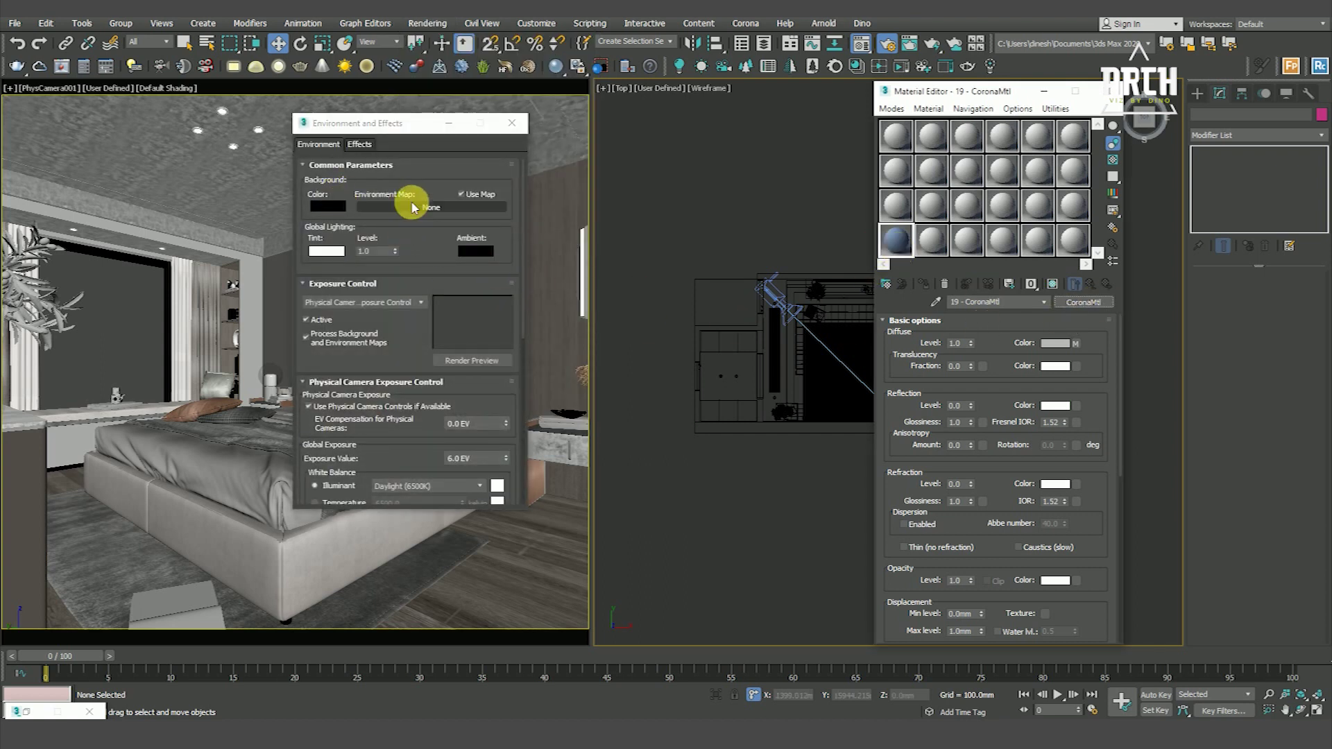
{"action": "left_click", "coordinate": [1077, 343]}
{"action": "mouse_move", "coordinate": [1086, 302]}
{"action": "left_mouse_down"}
{"action": "mouse_move", "coordinate": [481, 229]}
{"action": "mouse_move", "coordinate": [455, 207]}
{"action": "left_mouse_up"}
{"action": "left_click", "coordinate": [368, 358]}
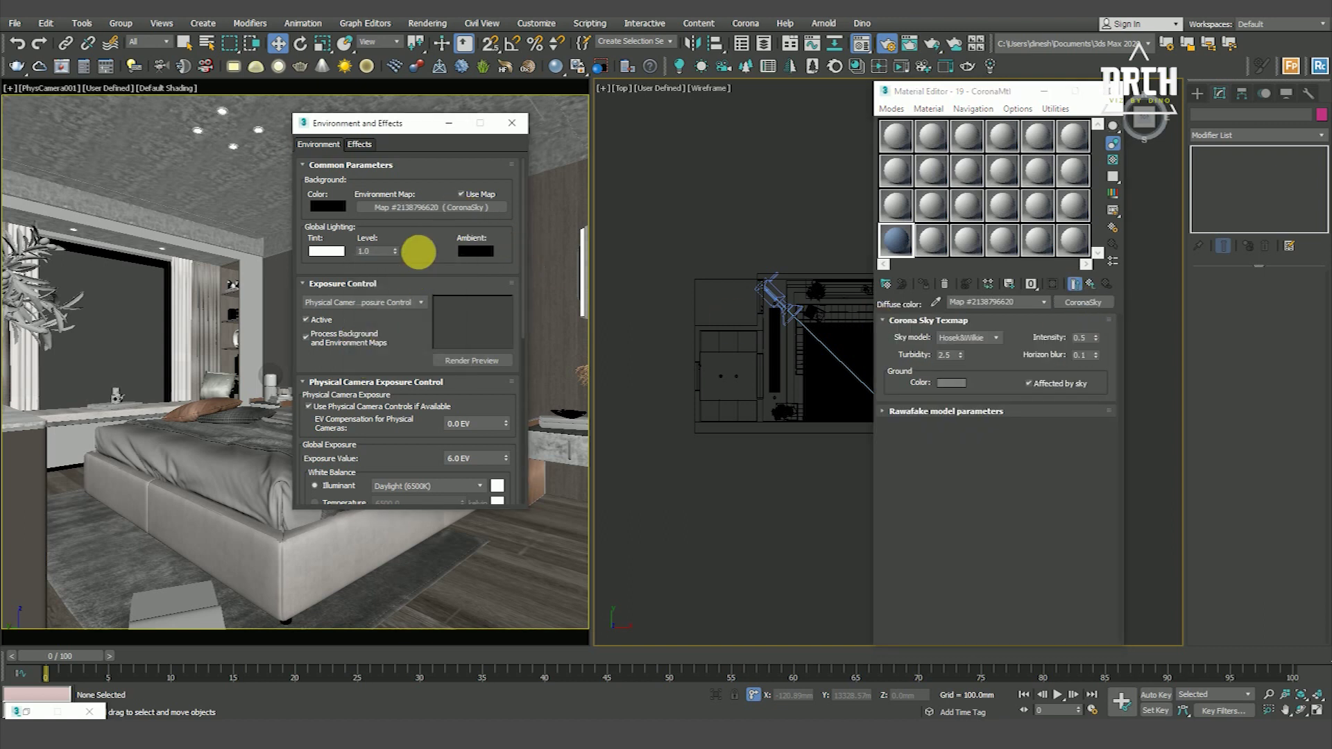
{"action": "left_click_drag", "start_coordinate": [889, 244], "coordinate": [889, 244]}
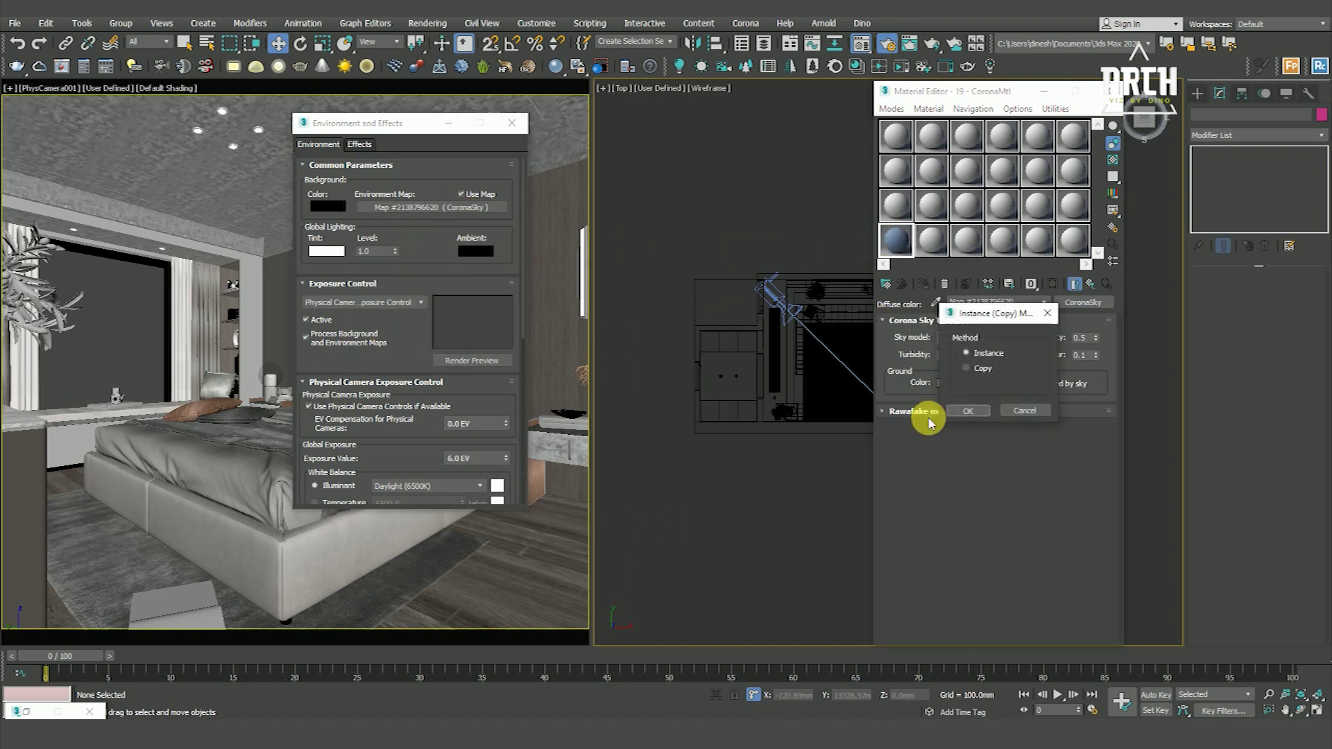
{"action": "left_click", "coordinate": [950, 405]}
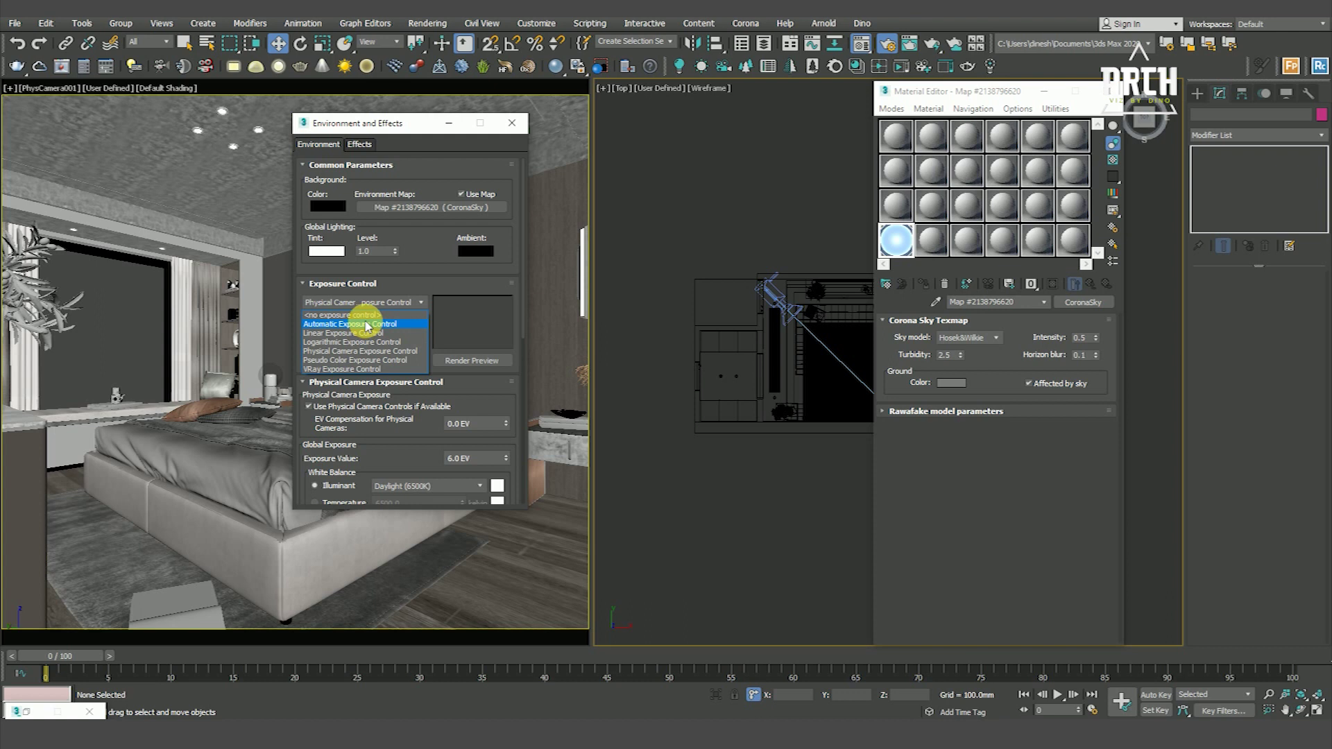
{"action": "left_click", "coordinate": [355, 315]}
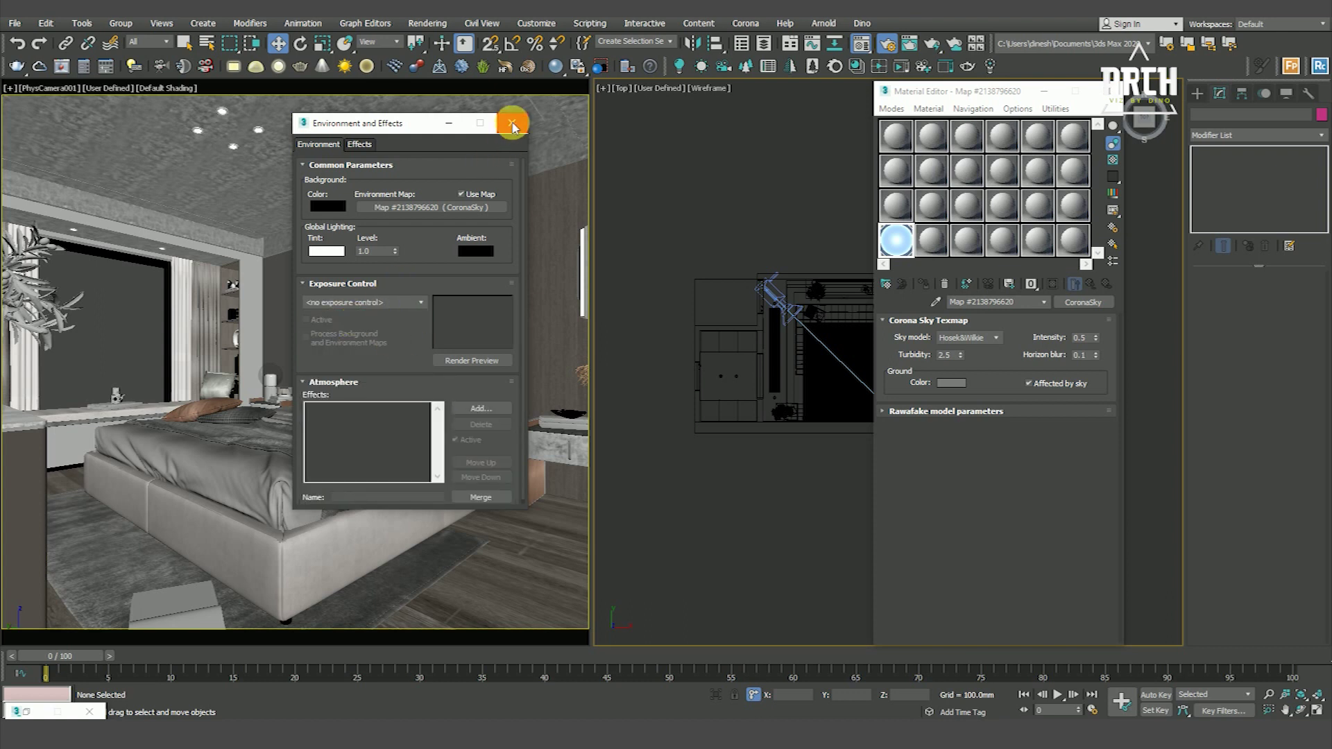
{"action": "left_click", "coordinate": [513, 125]}
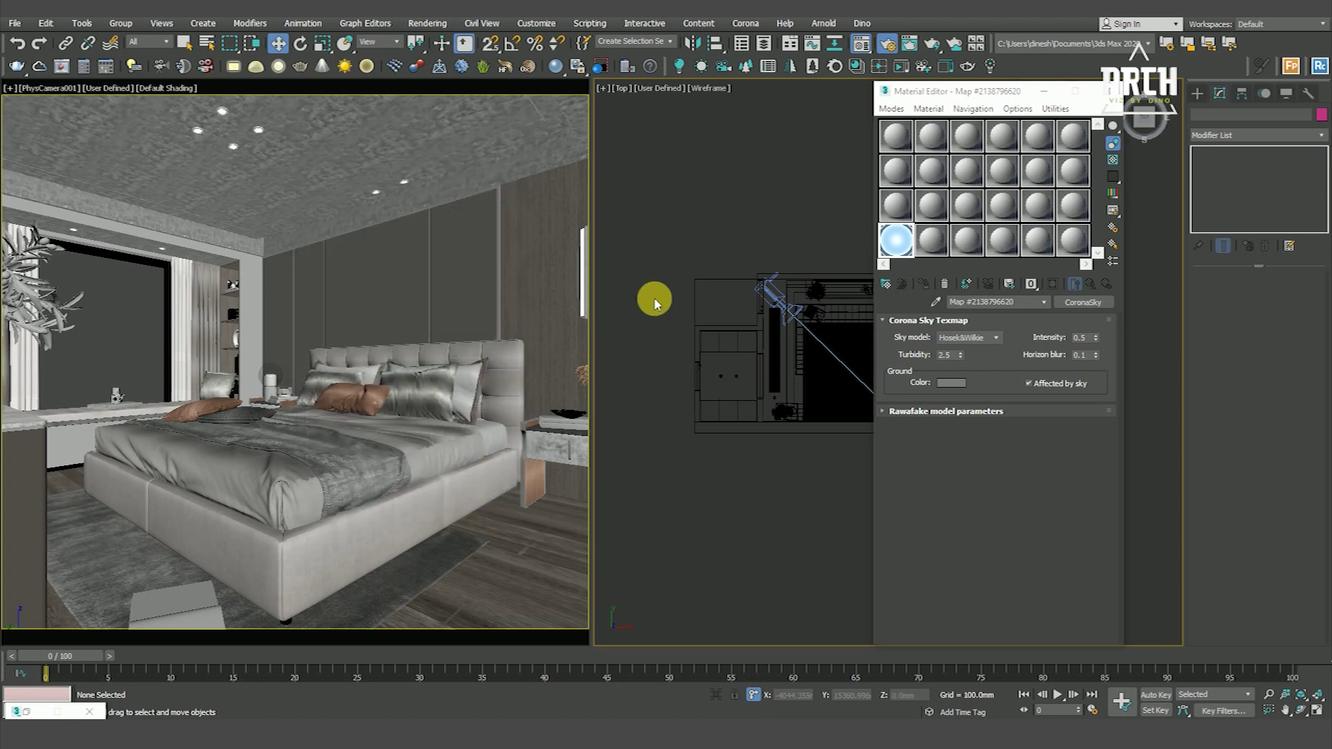
Step: Open Render Setup on the Scene tab and arrange it beside the Corona frame buffer
{"action": "left_click", "coordinate": [415, 31]}
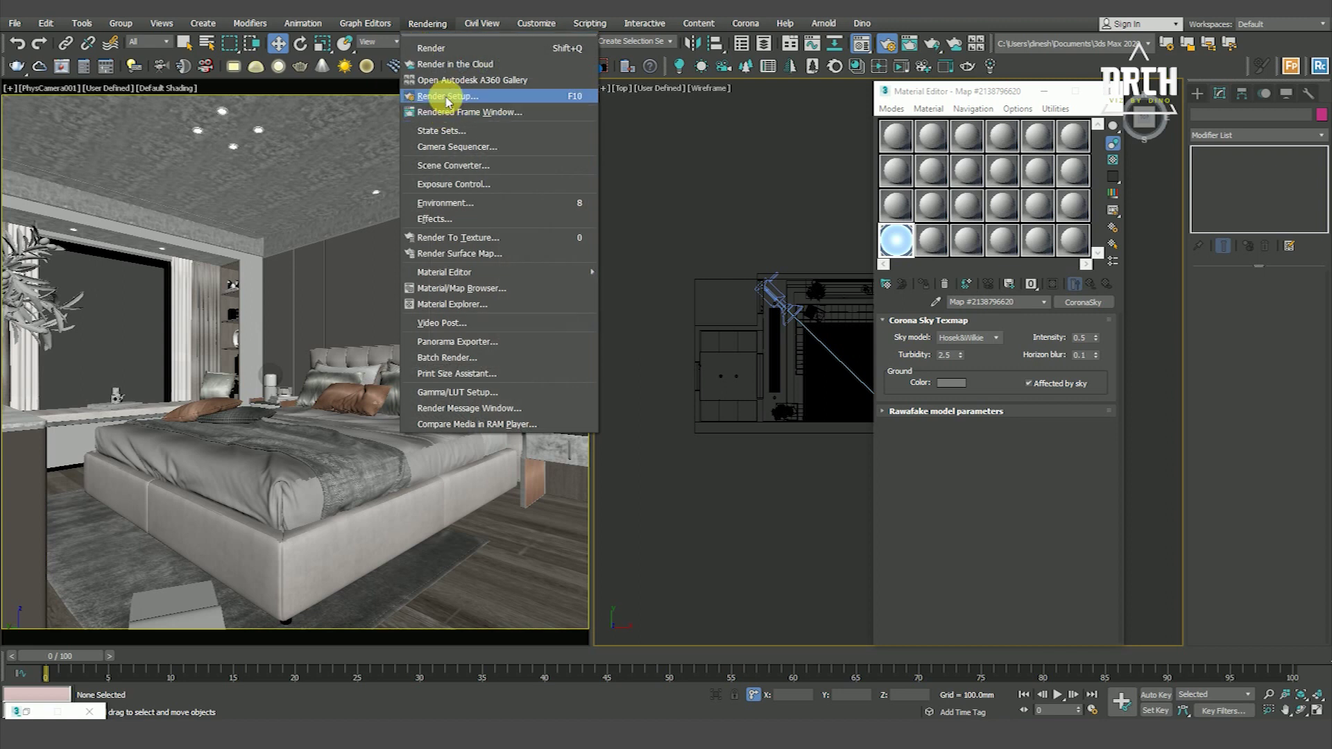
{"action": "left_click", "coordinate": [419, 28]}
{"action": "left_click", "coordinate": [426, 28]}
{"action": "left_click", "coordinate": [416, 90]}
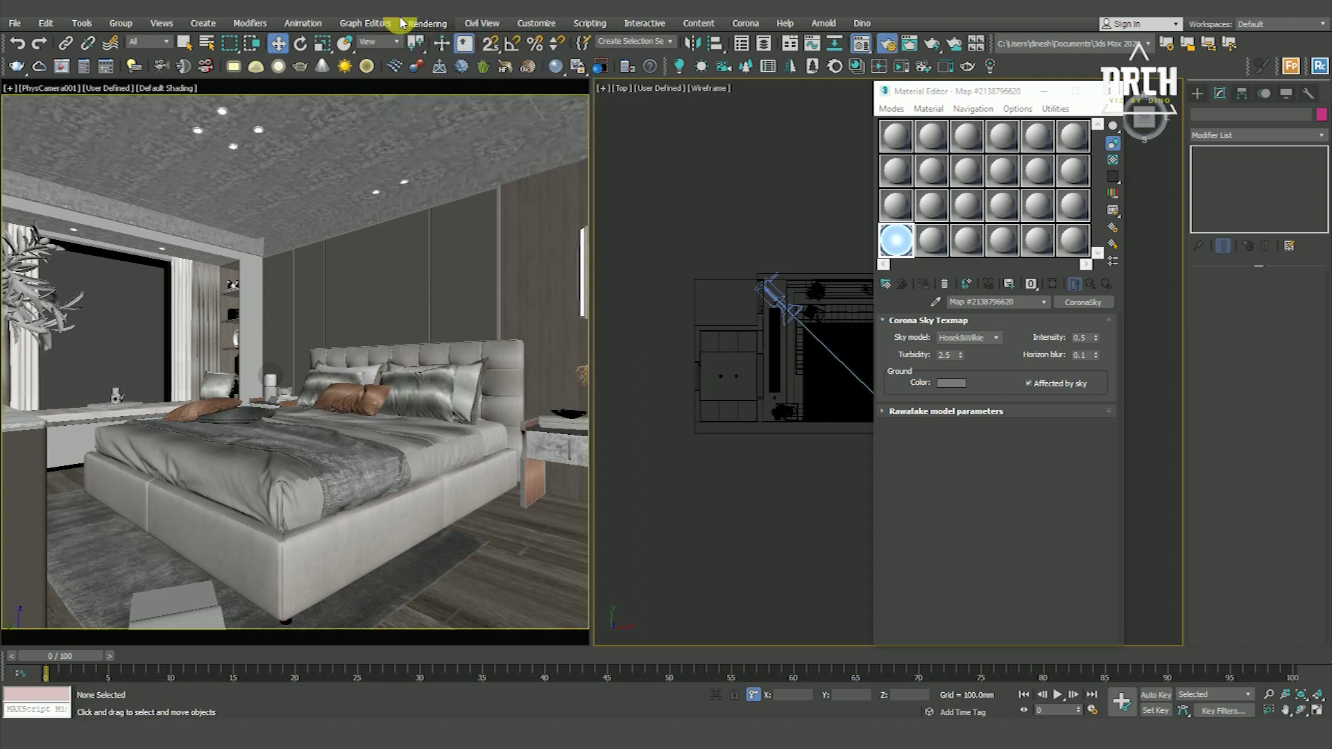
{"action": "left_click", "coordinate": [720, 209]}
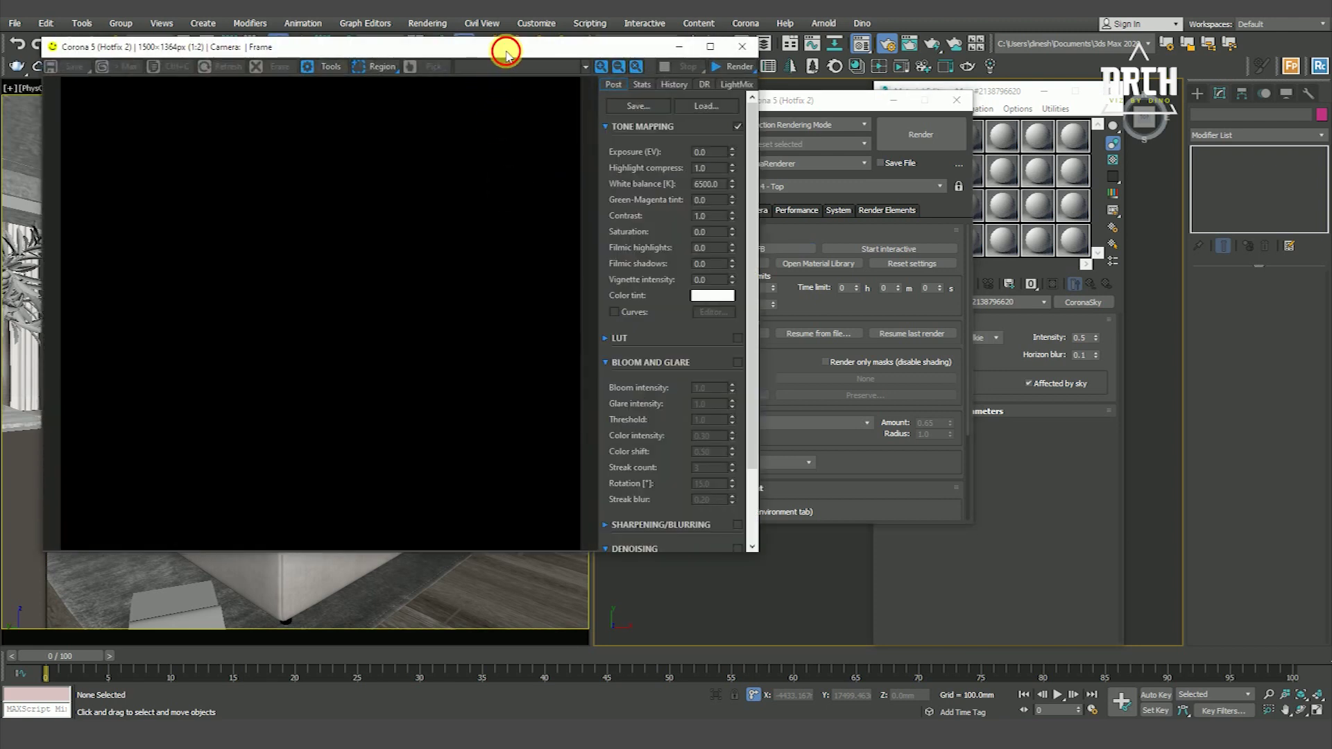
{"action": "mouse_move", "coordinate": [505, 52]}
{"action": "left_mouse_down"}
{"action": "mouse_move", "coordinate": [520, 289]}
{"action": "mouse_move", "coordinate": [631, 229]}
{"action": "mouse_move", "coordinate": [512, 202]}
{"action": "mouse_move", "coordinate": [537, 137]}
{"action": "left_mouse_up"}
{"action": "left_click_drag", "start_coordinate": [826, 101], "coordinate": [946, 97]}
{"action": "left_click_drag", "start_coordinate": [639, 135], "coordinate": [629, 86]}
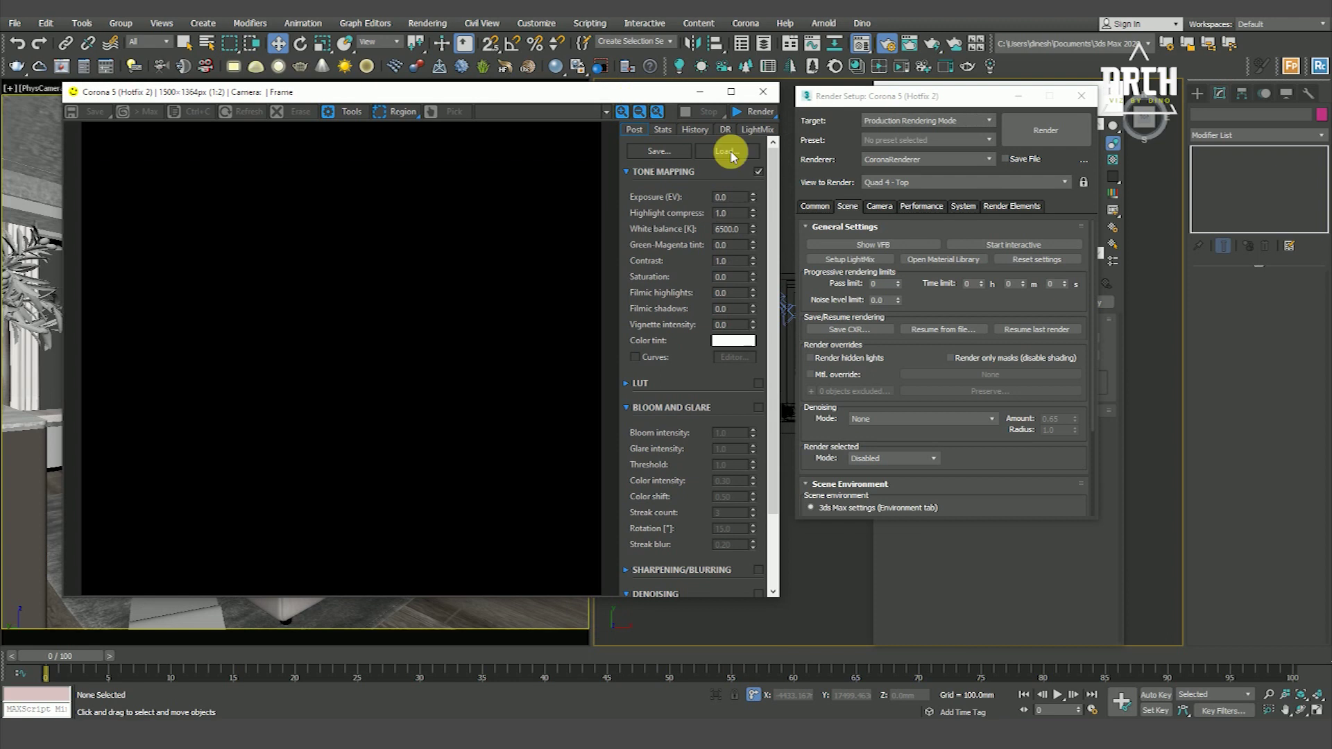
Step: Resume the last render in the Corona VFB and dismiss the error message
{"action": "left_click", "coordinate": [772, 115]}
{"action": "left_click", "coordinate": [759, 131]}
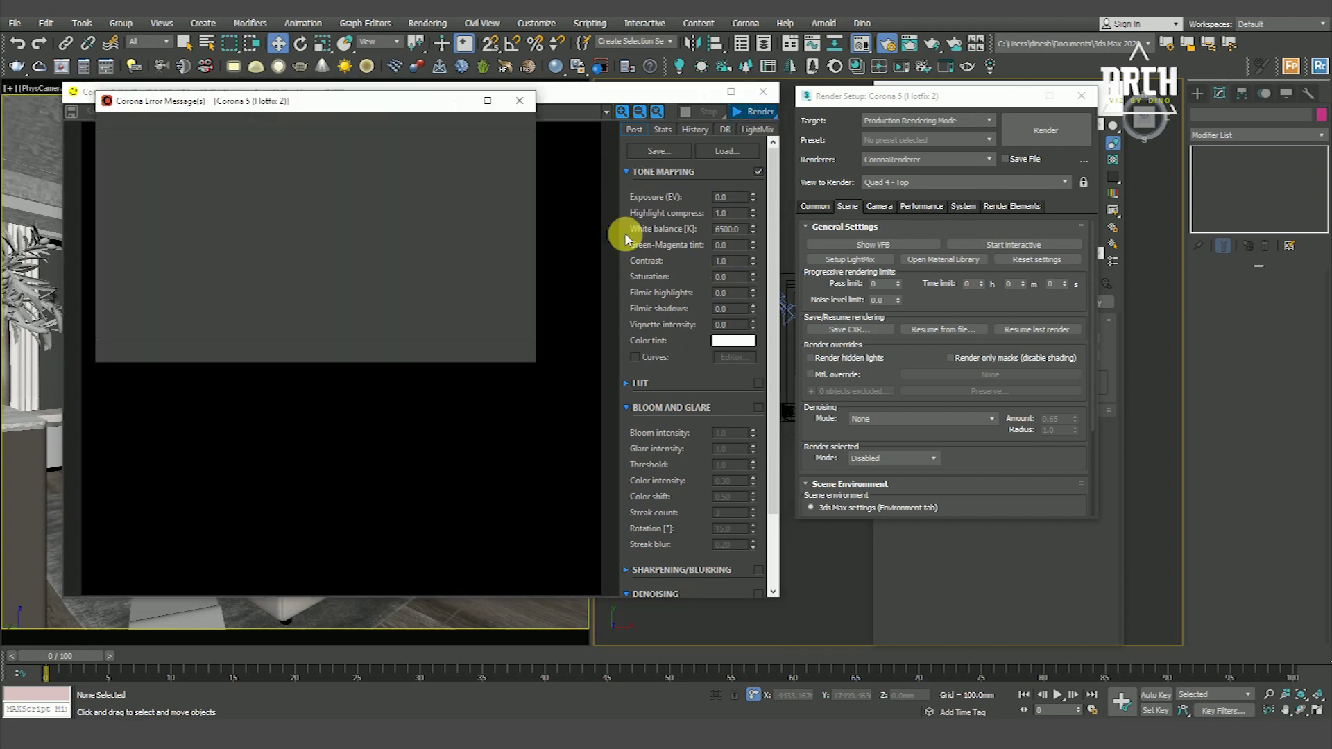
{"action": "left_click", "coordinate": [626, 172]}
{"action": "left_click", "coordinate": [626, 219]}
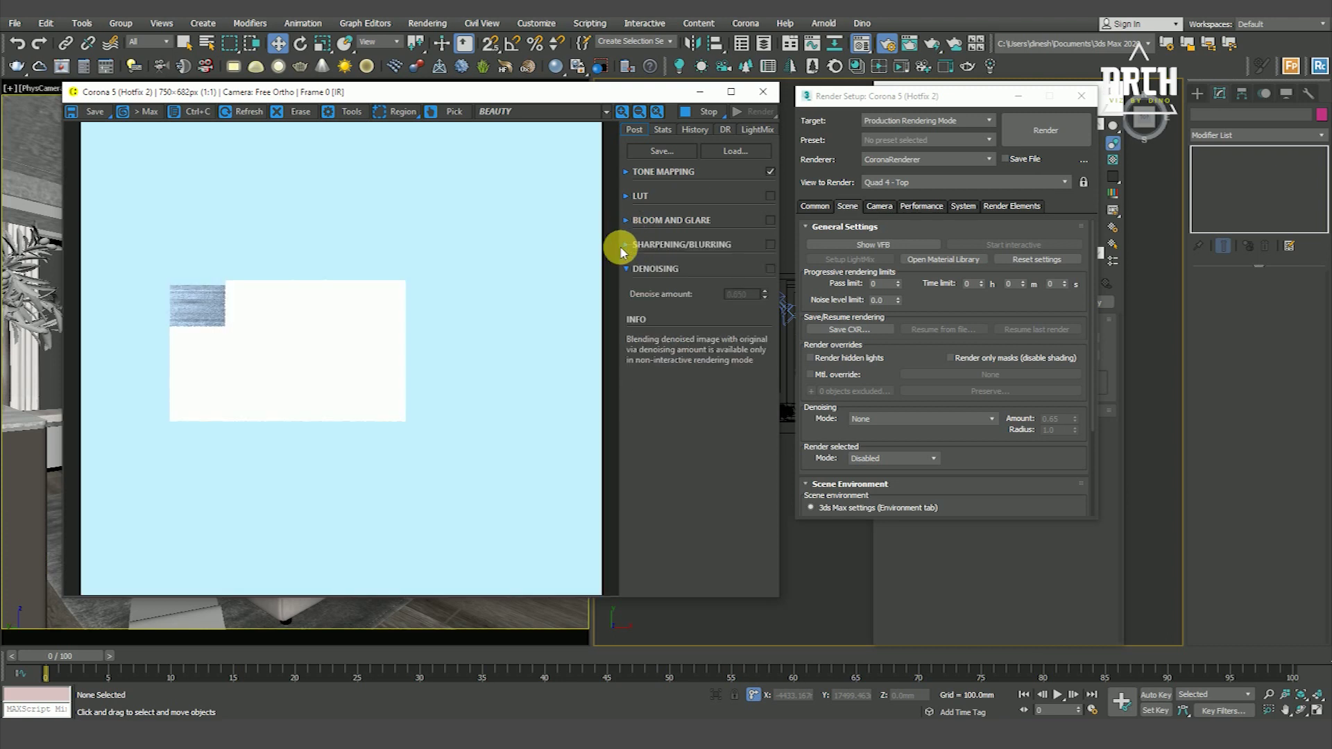
{"action": "left_click_drag", "start_coordinate": [382, 99], "coordinate": [382, 126]}
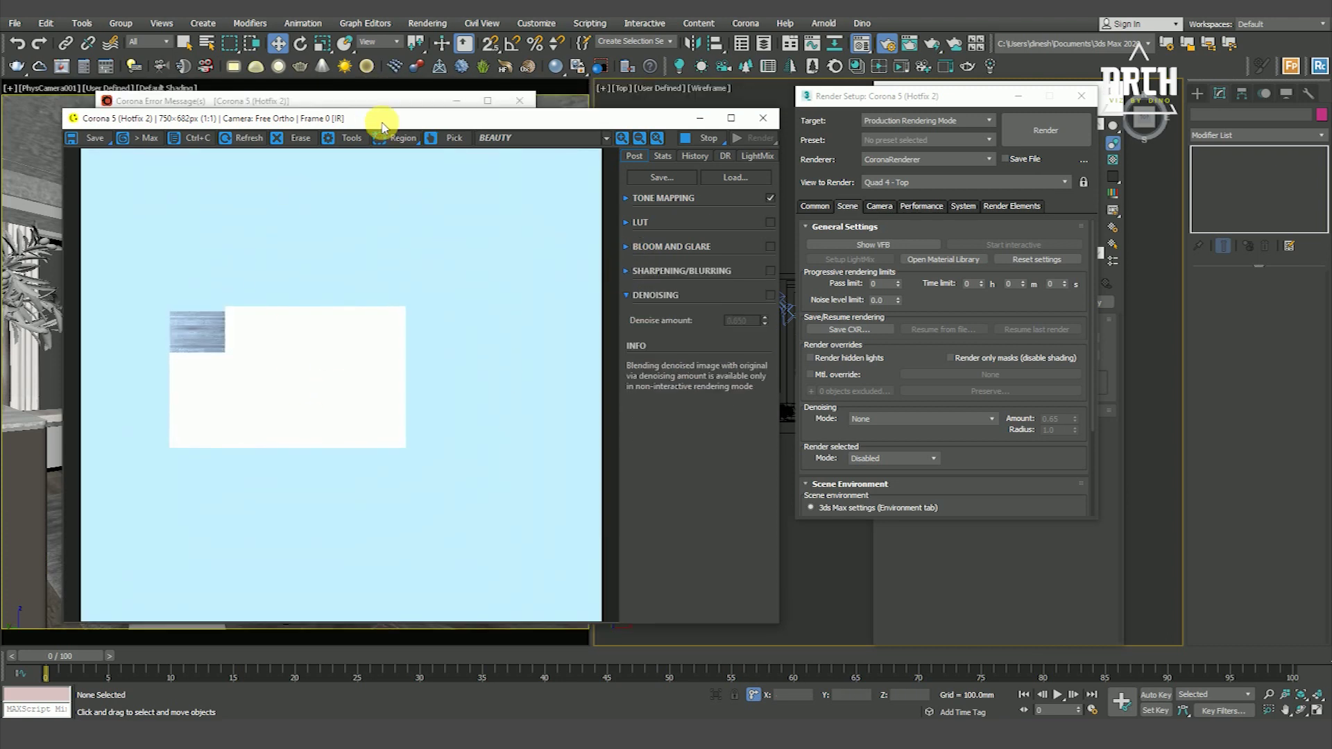
Step: Render through the PhysCamera001 viewport with View to Render locked
{"action": "left_click", "coordinate": [58, 282]}
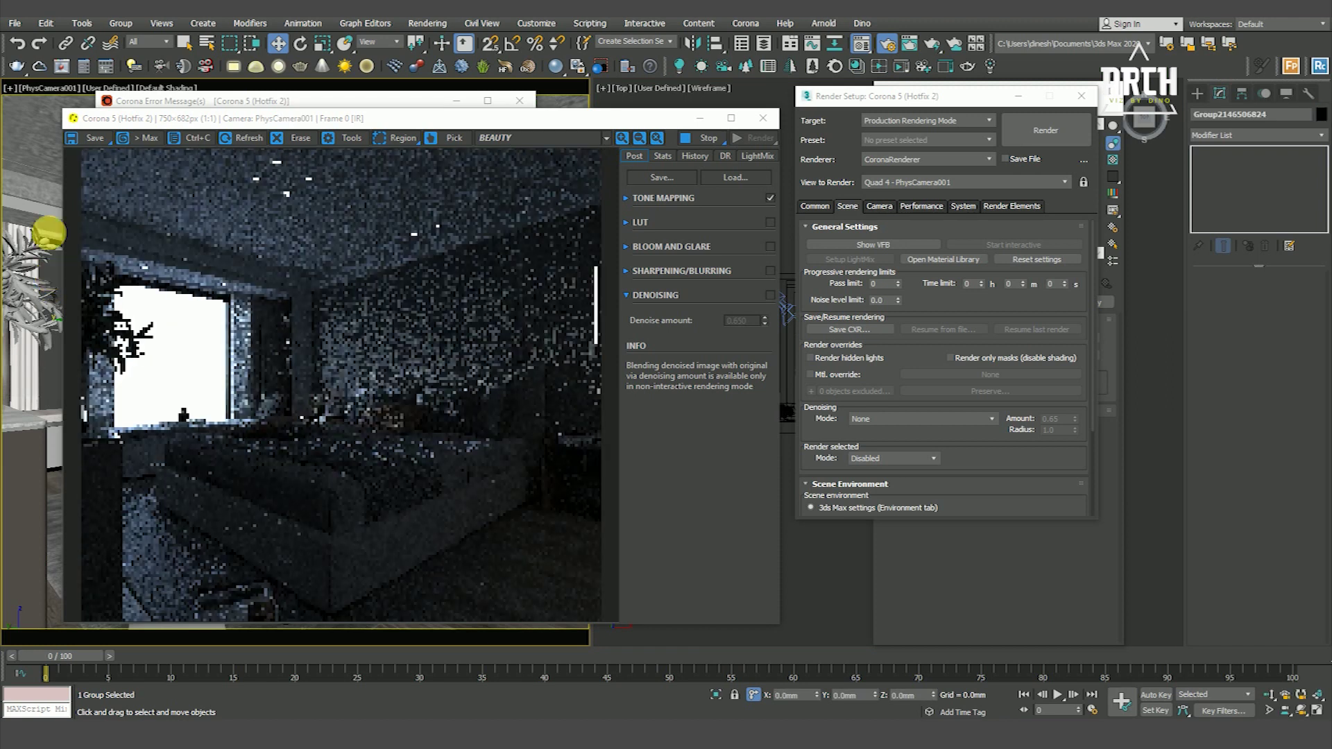
{"action": "left_click", "coordinate": [1084, 182]}
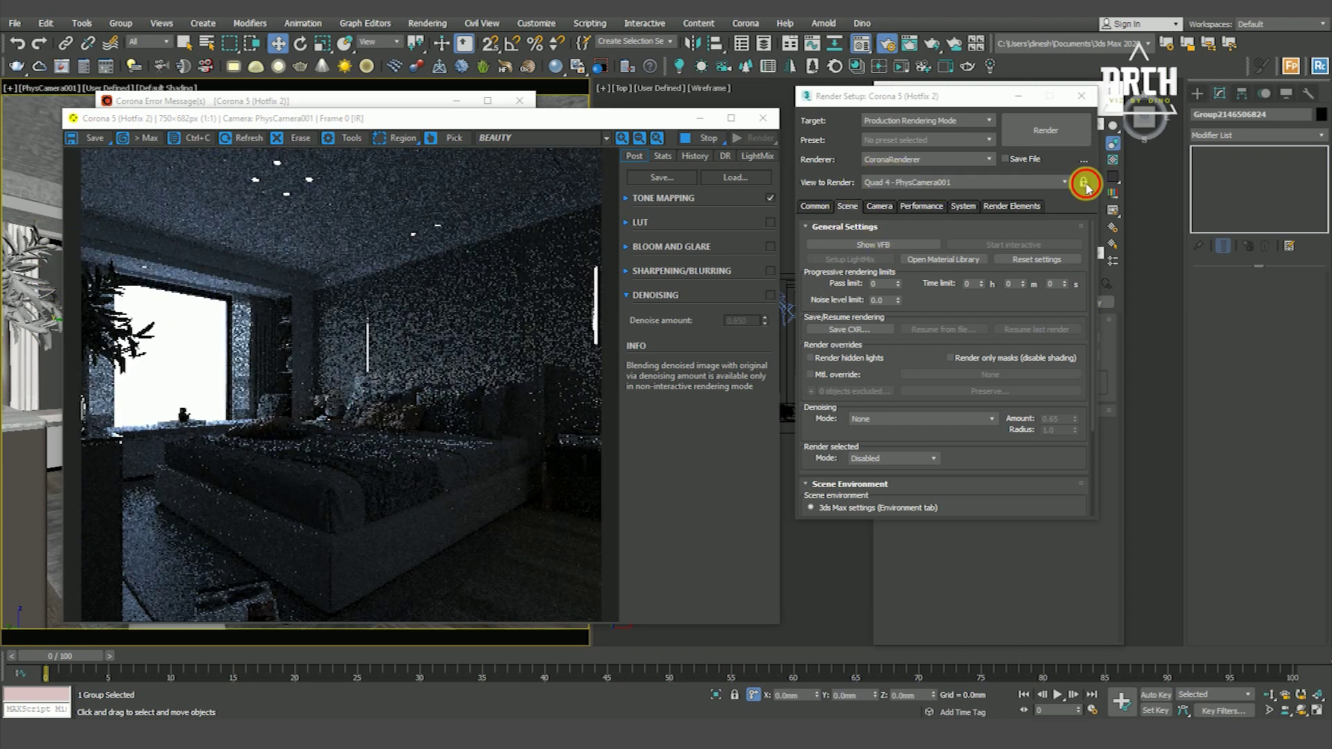
{"action": "left_click_drag", "start_coordinate": [440, 121], "coordinate": [432, 72]}
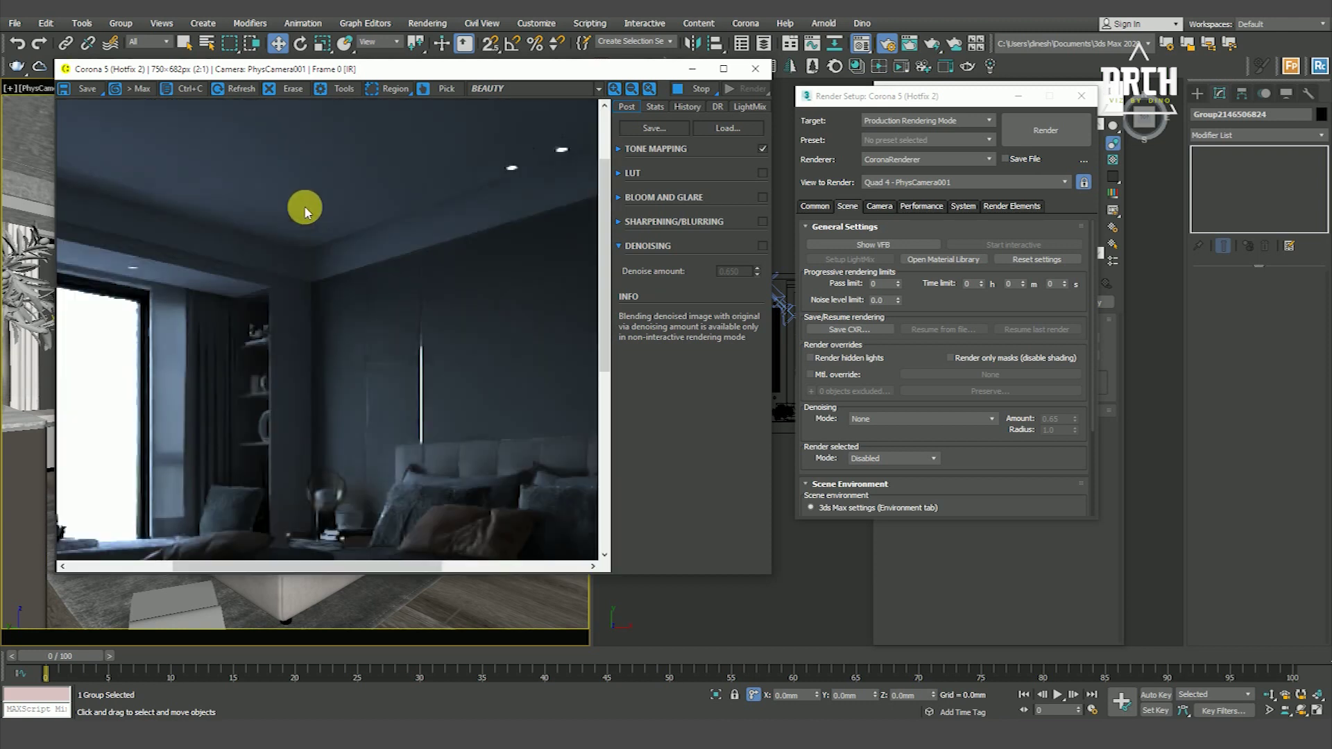
Step: Try Tone Mapping exposures of 1, 2 and 3 in the VFB, then bring exposure back down
{"action": "left_click", "coordinate": [619, 150]}
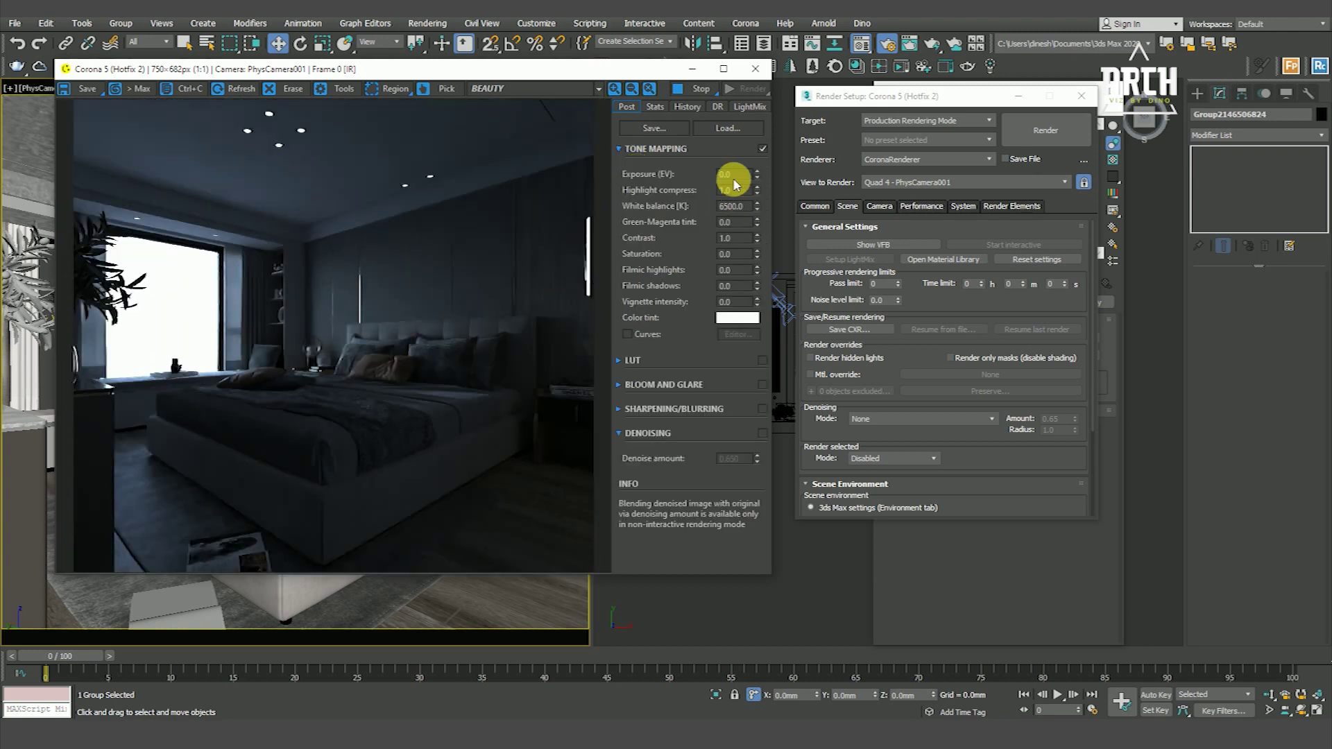
{"action": "type", "text": "1"}
{"action": "key", "text": "Return"}
{"action": "type", "text": "2"}
{"action": "key", "text": "Return"}
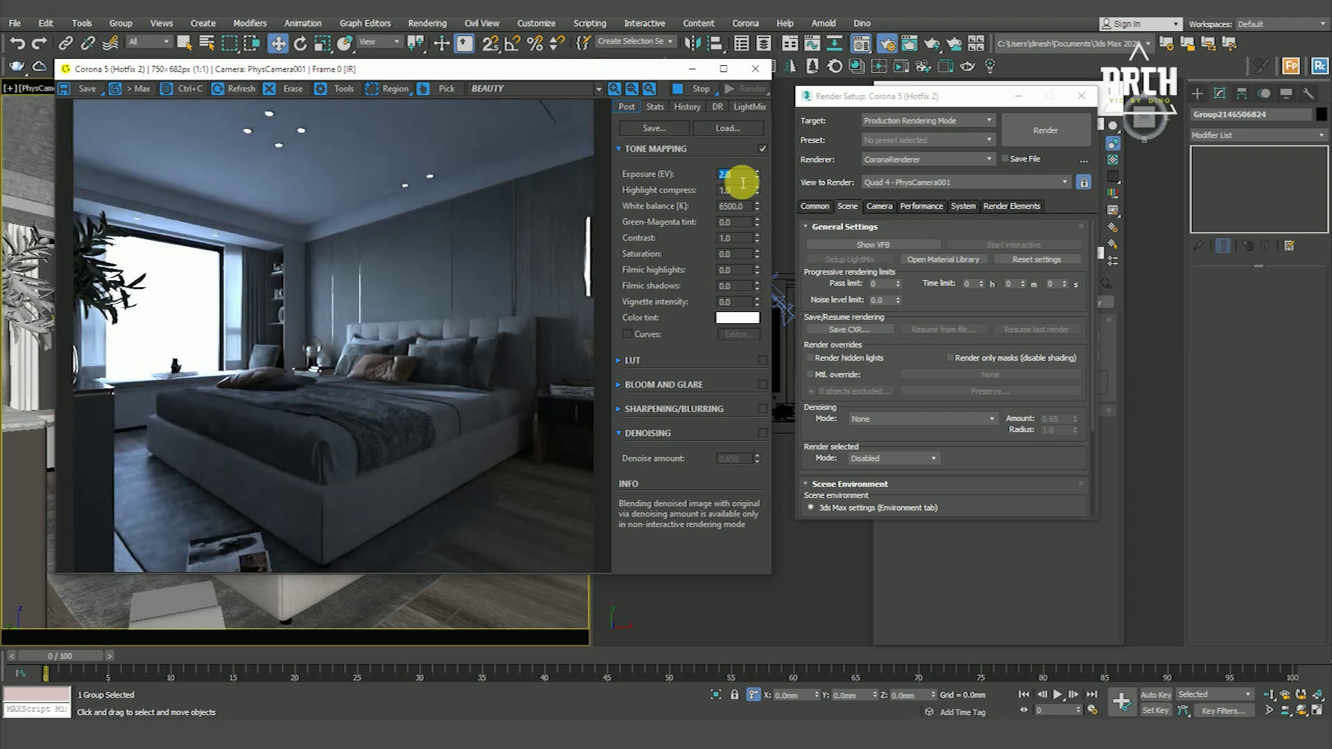
{"action": "type", "text": "3"}
{"action": "key", "text": "Return"}
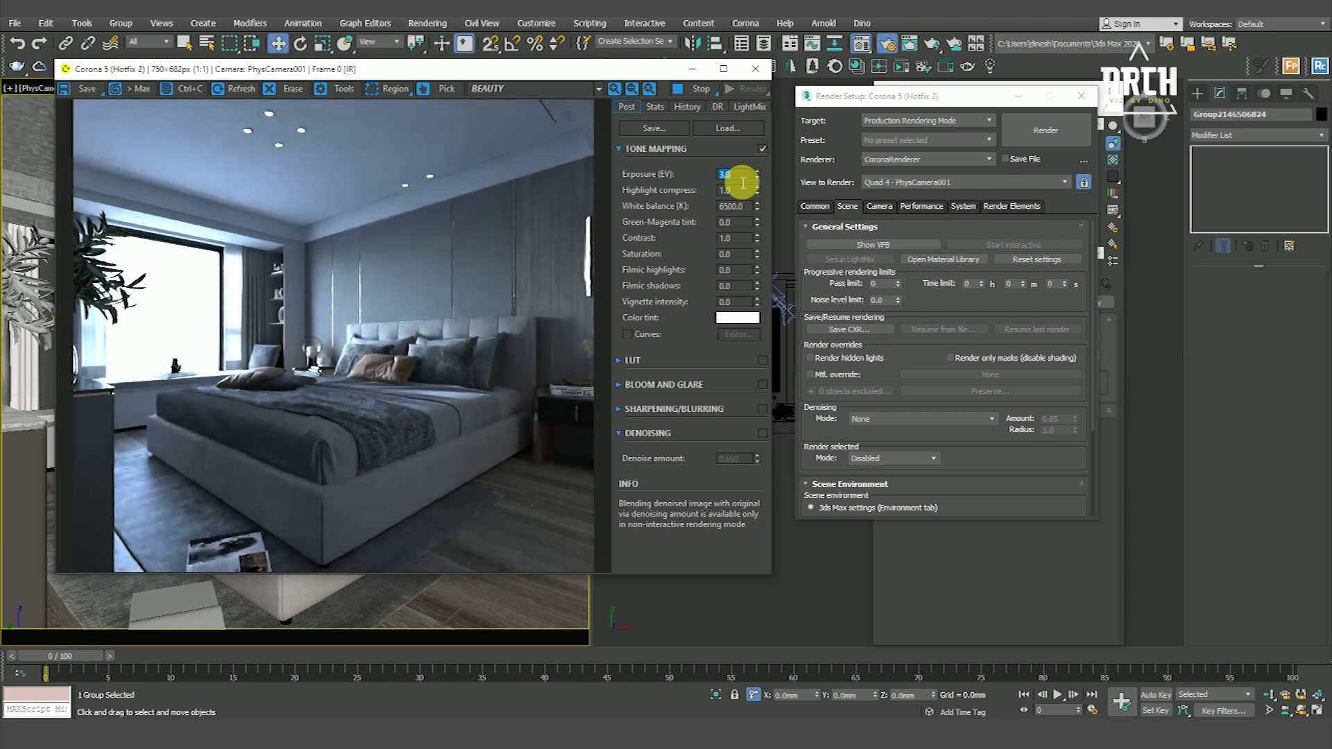
{"action": "type", "text": "2"}
{"action": "key", "text": "Return"}
{"action": "key", "text": "Return"}
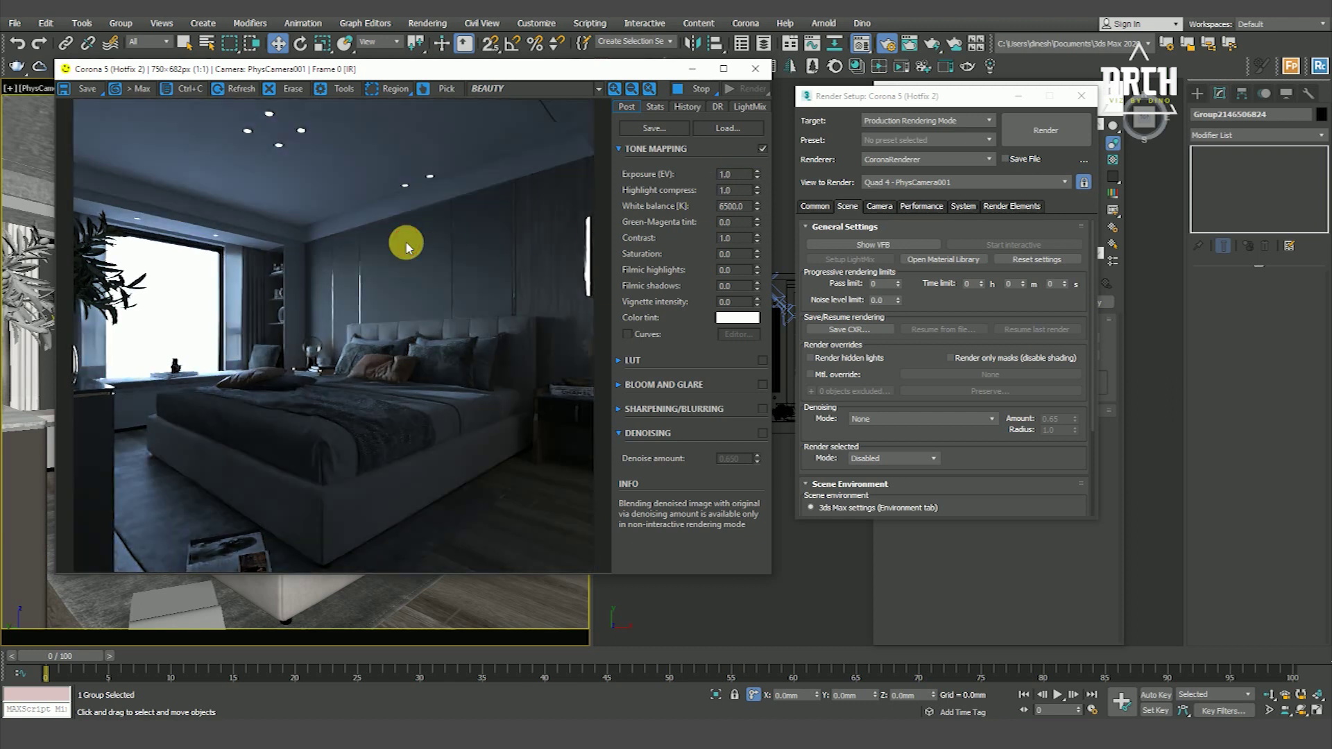
{"action": "key", "text": "m"}
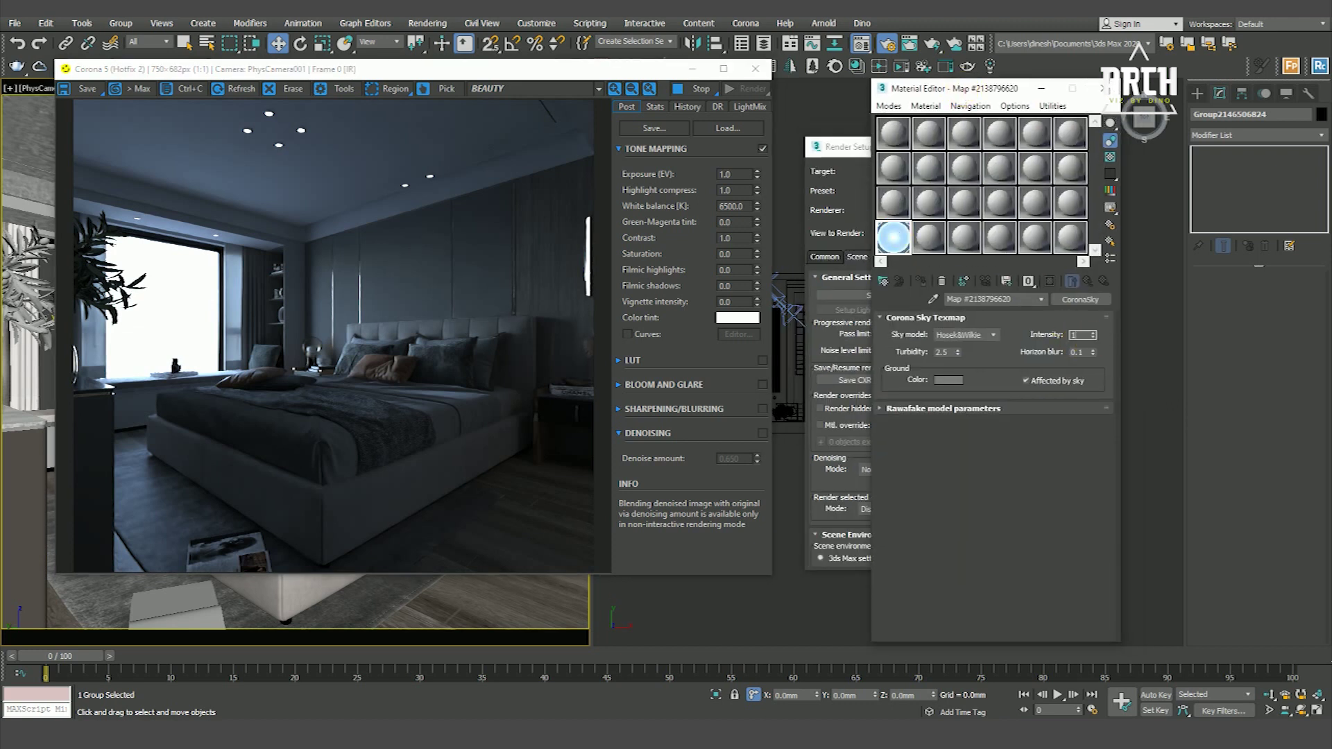
Step: Set CoronaSky intensity to 1.0 and switch the sky model to Rawa-fake
{"action": "left_click", "coordinate": [1090, 337]}
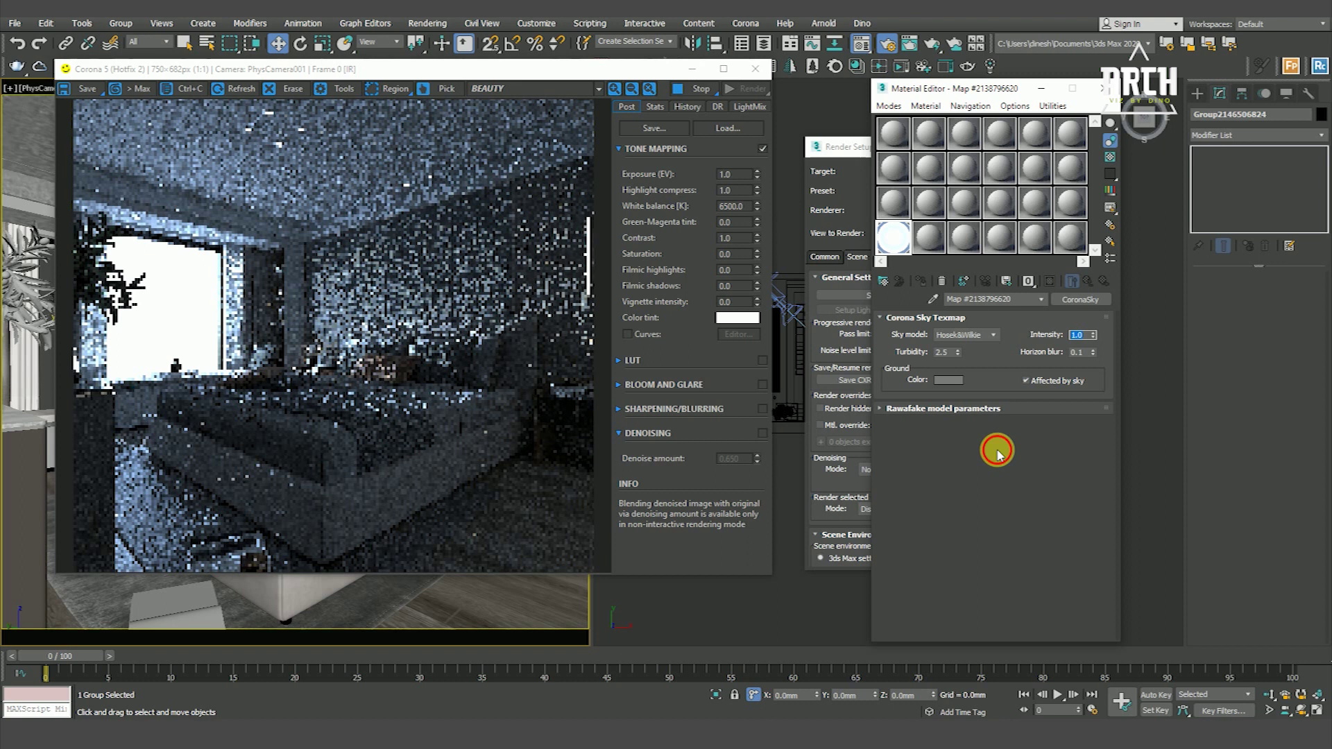
{"action": "left_click", "coordinate": [997, 452]}
{"action": "left_click", "coordinate": [964, 334]}
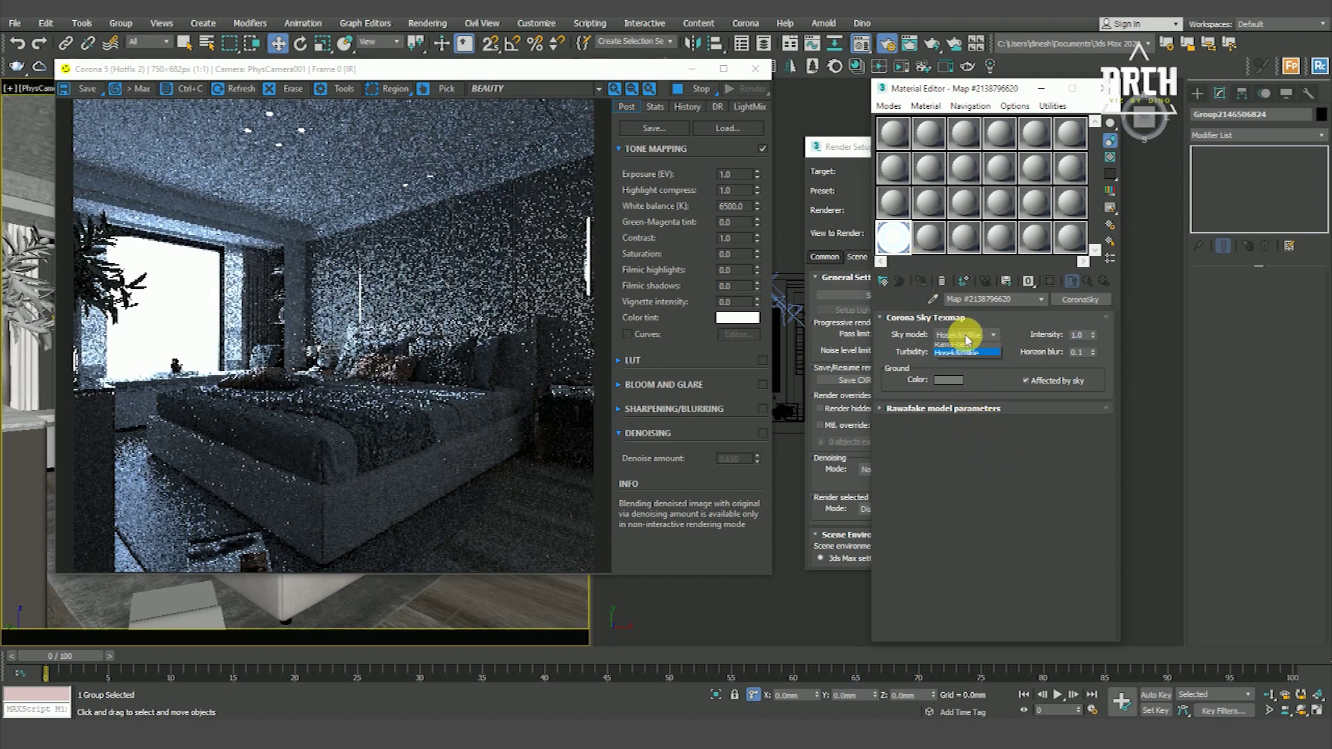
{"action": "left_click", "coordinate": [959, 355]}
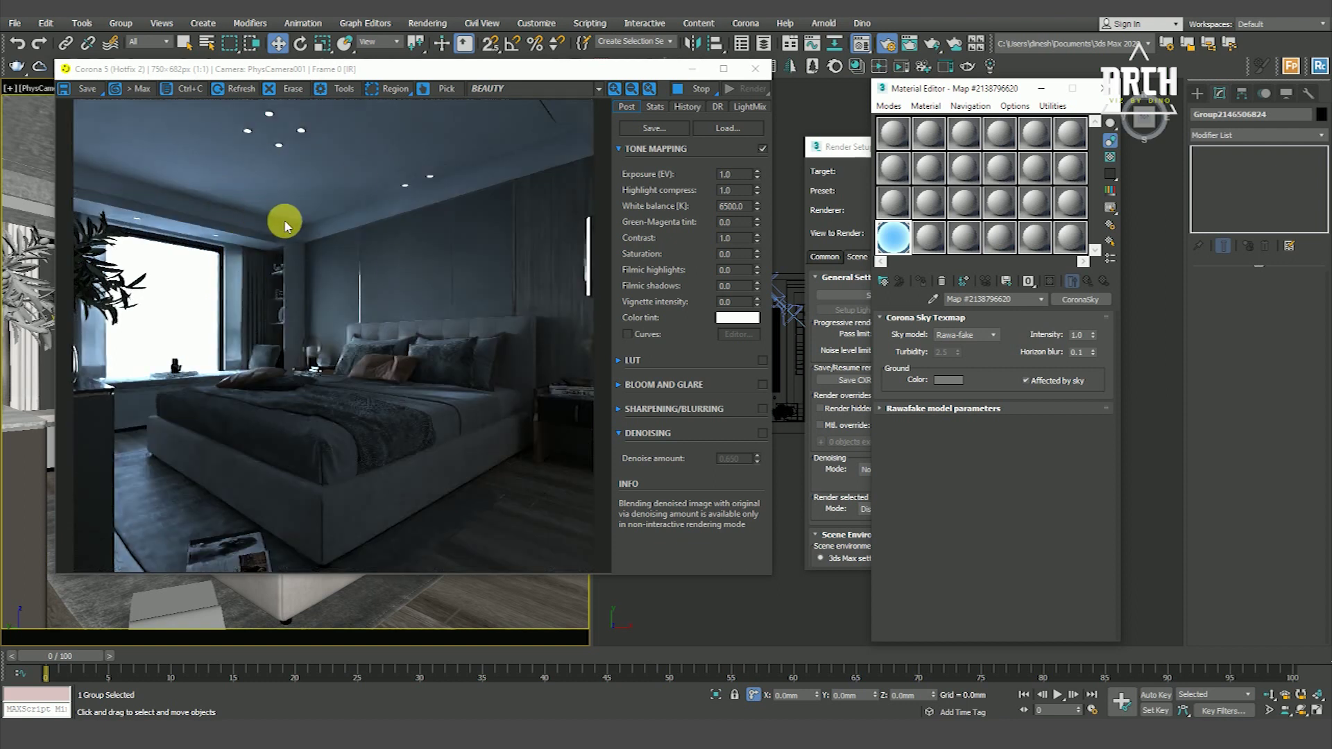
{"action": "left_click", "coordinate": [947, 409]}
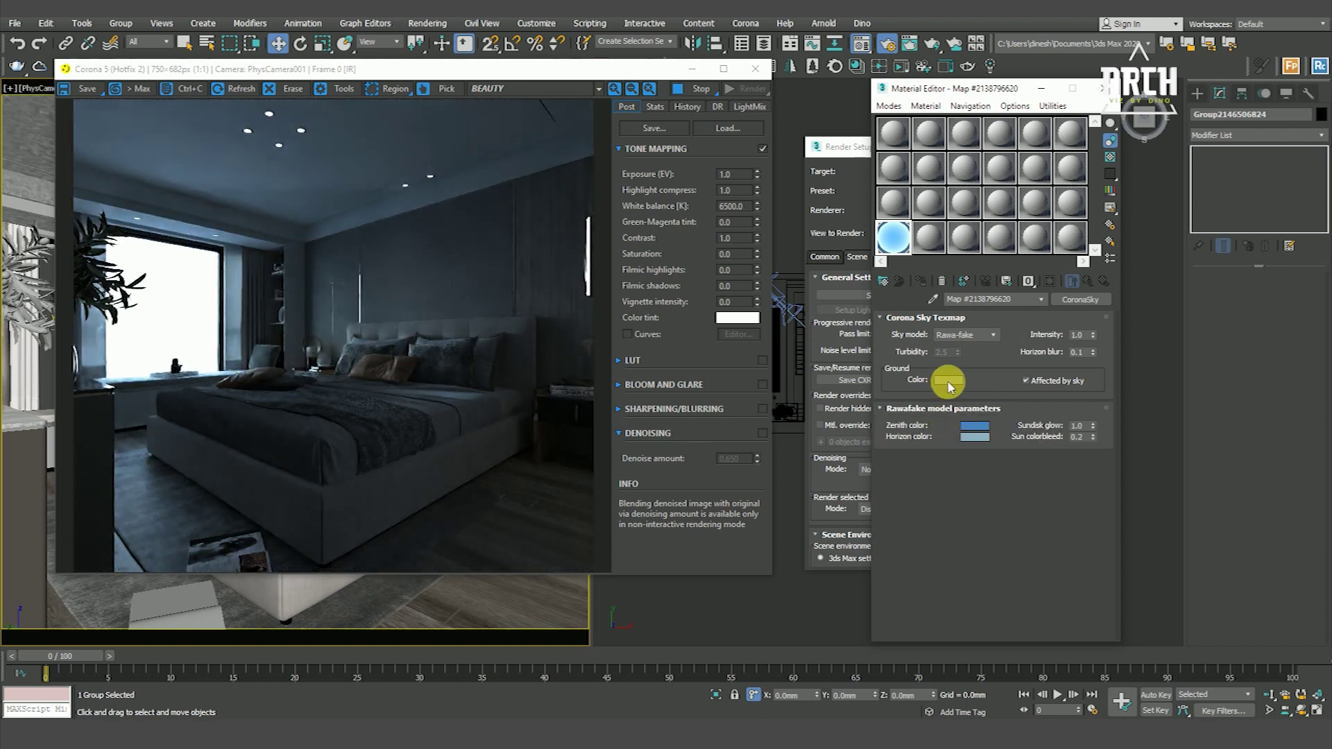
Step: Set the Rawa-fake ground colour to value 190, zenith to black and horizon to white
{"action": "left_click", "coordinate": [949, 380]}
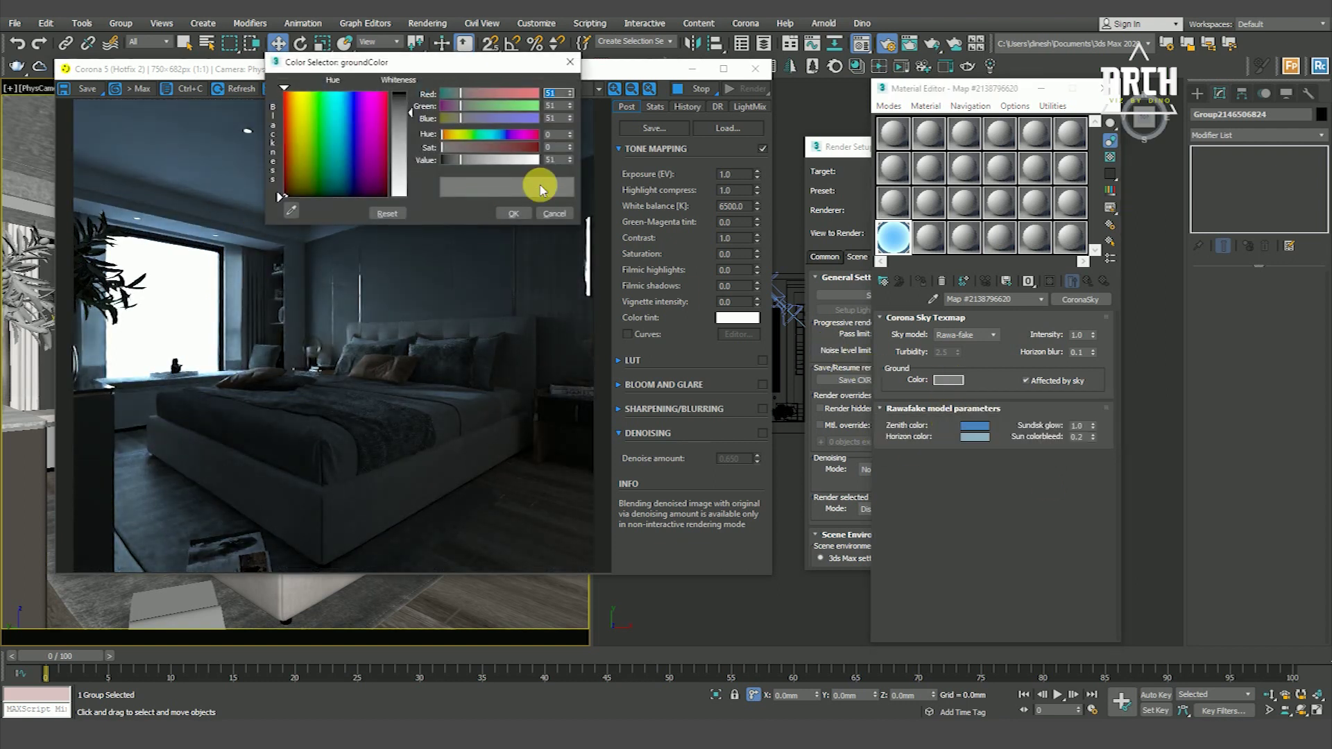
{"action": "type", "text": "190"}
{"action": "key", "text": "Return"}
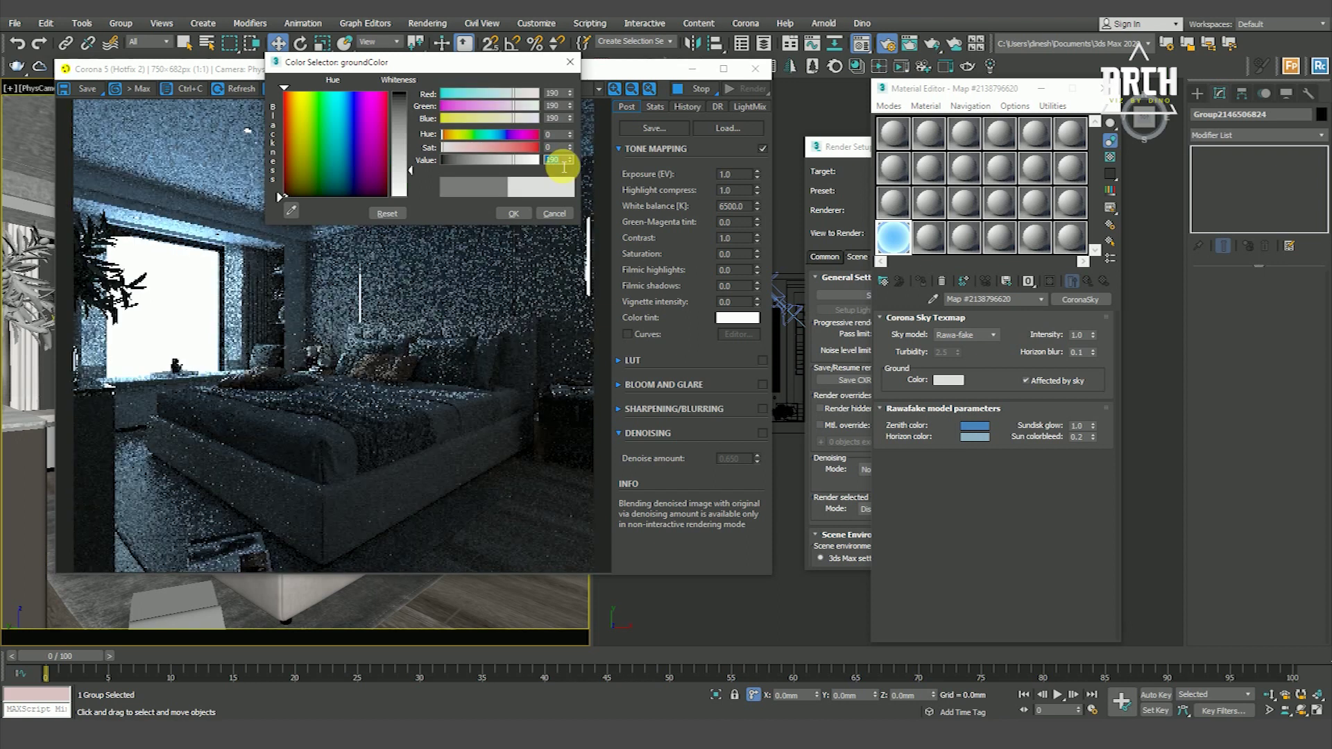
{"action": "left_click", "coordinate": [512, 213]}
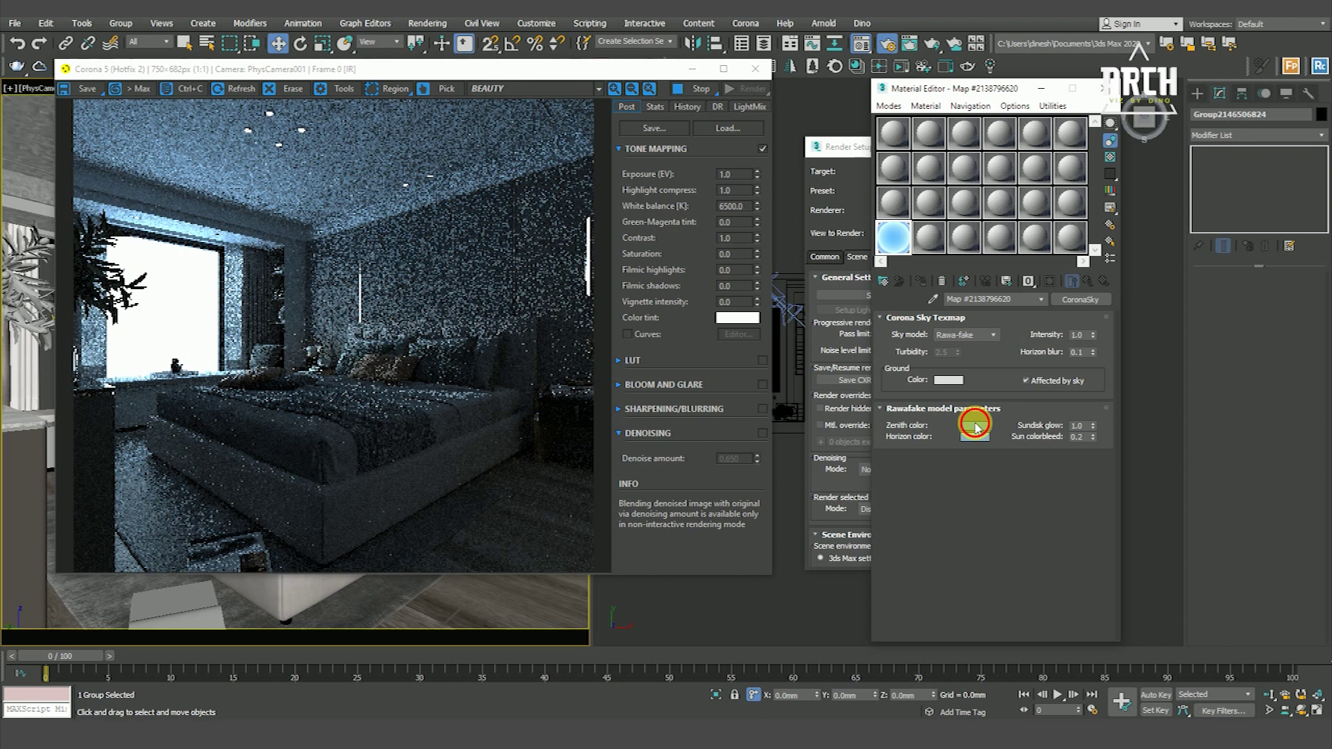
{"action": "left_click", "coordinate": [974, 425]}
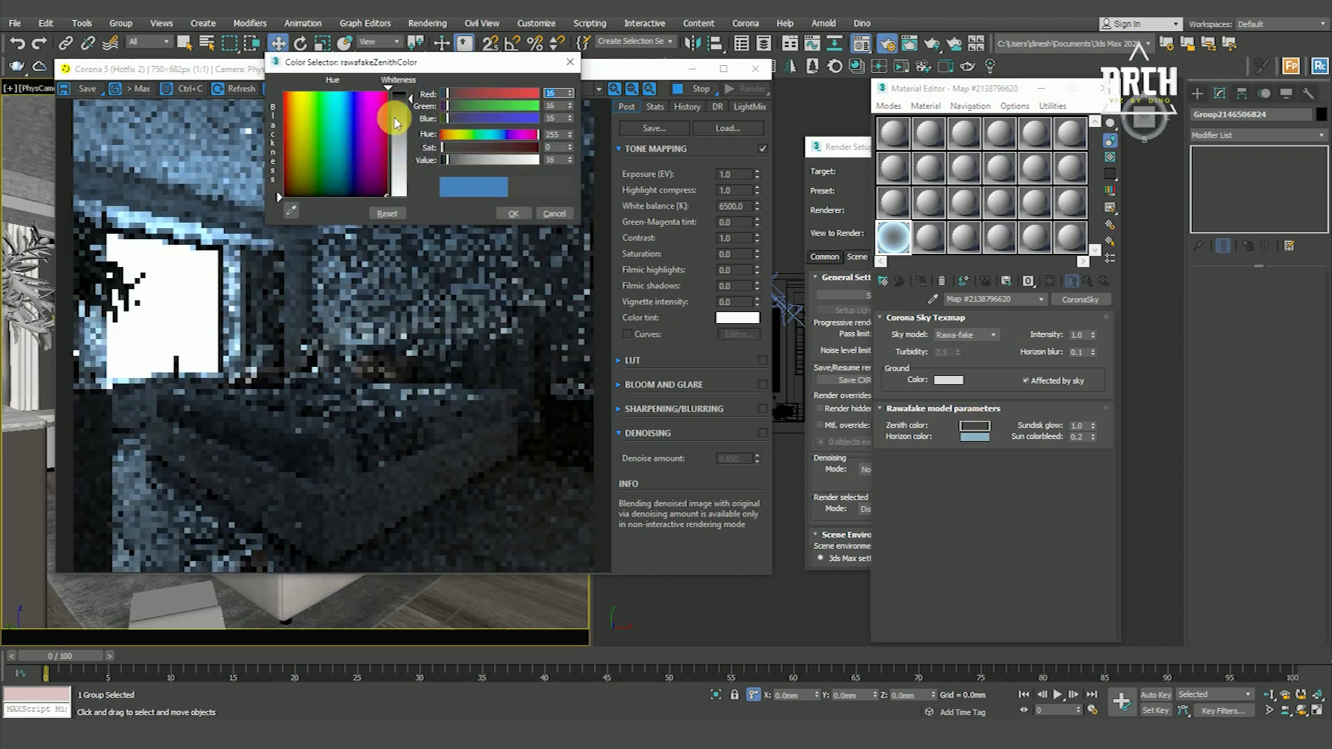
{"action": "left_click_drag", "start_coordinate": [367, 182], "coordinate": [386, 197]}
{"action": "left_click", "coordinate": [514, 213]}
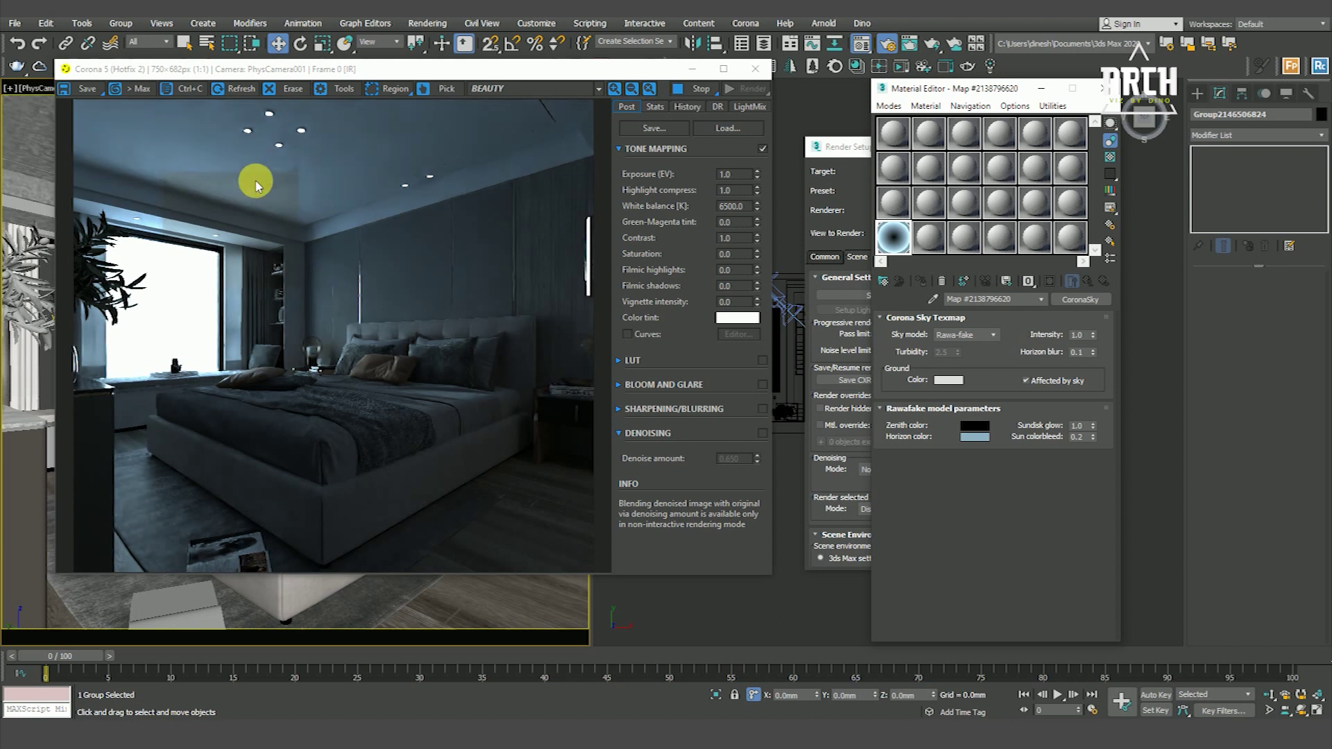
{"action": "left_click", "coordinate": [975, 436]}
{"action": "left_click_drag", "start_coordinate": [374, 165], "coordinate": [395, 187]}
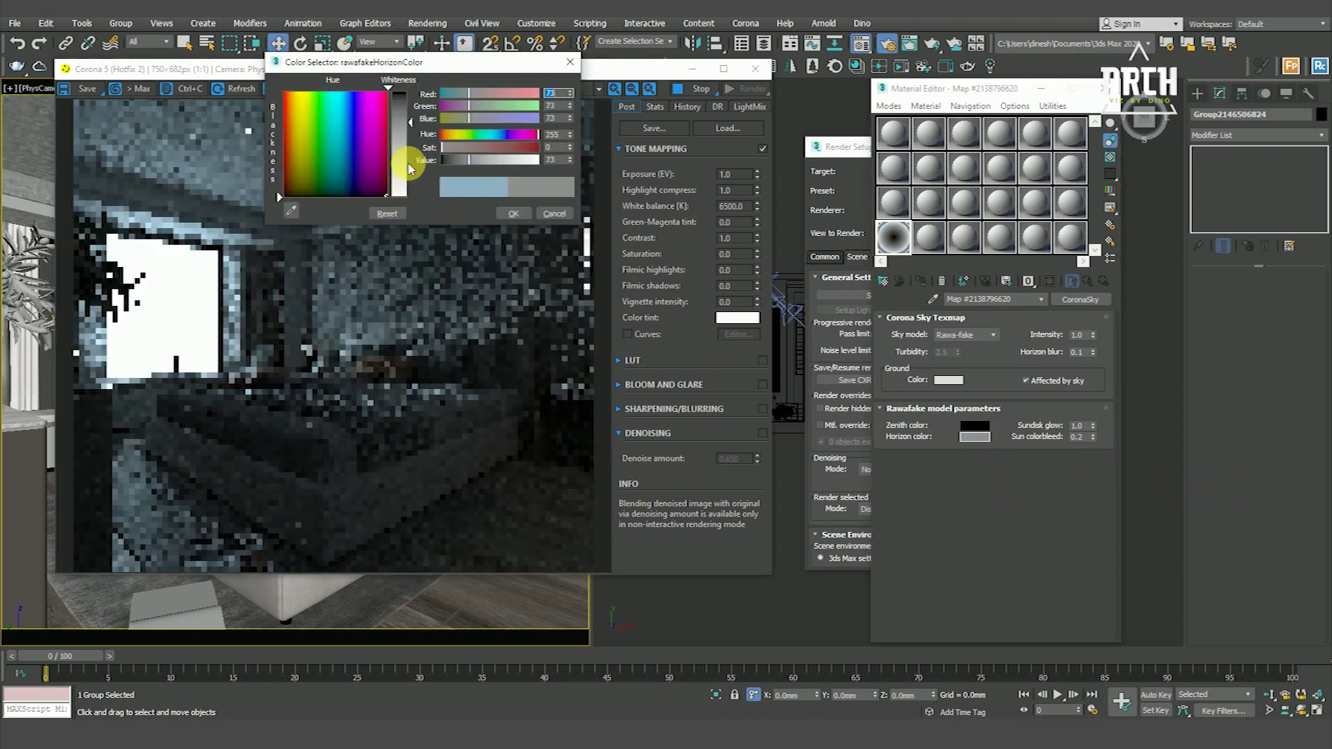
{"action": "left_click", "coordinate": [513, 214]}
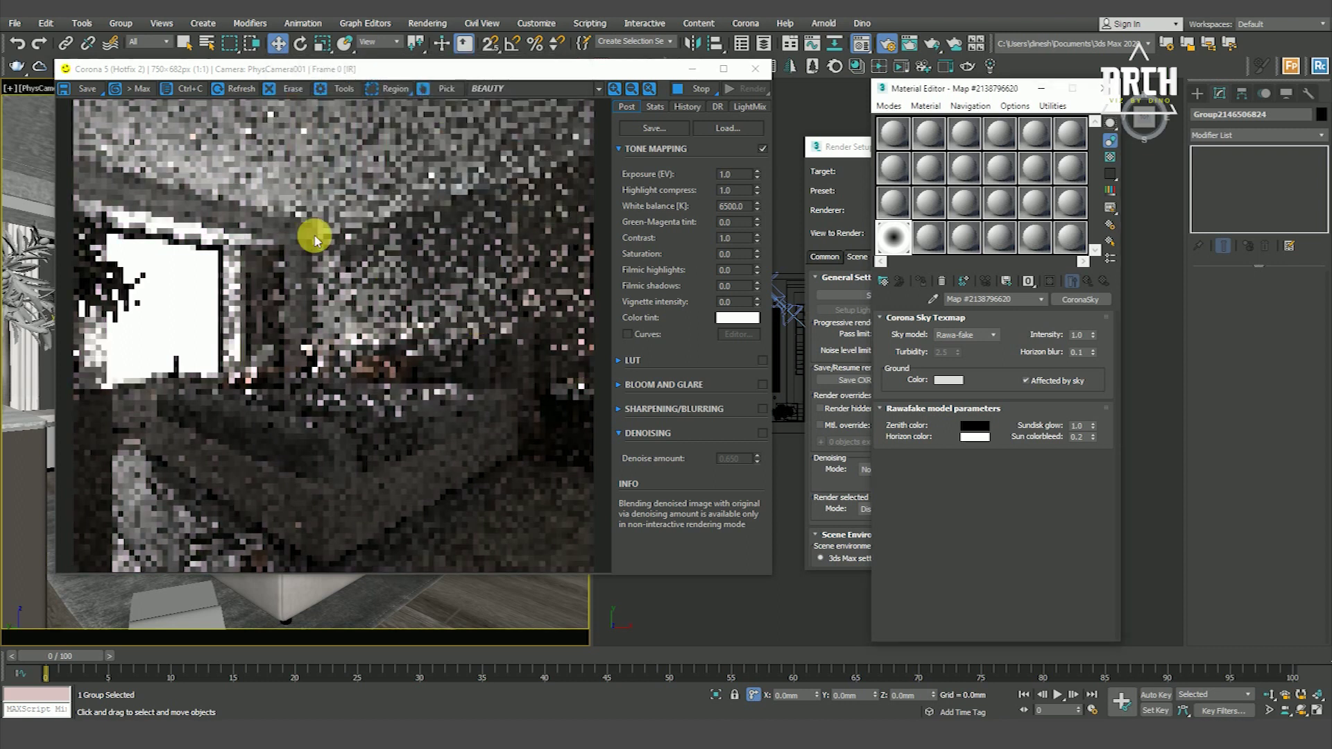
Step: Try a CoronaSky intensity of 2.0
{"action": "scroll", "coordinate": [227, 203], "scroll_direction": "up", "scroll_amount": 3}
{"action": "scroll", "coordinate": [227, 205], "scroll_direction": "down", "scroll_amount": 1}
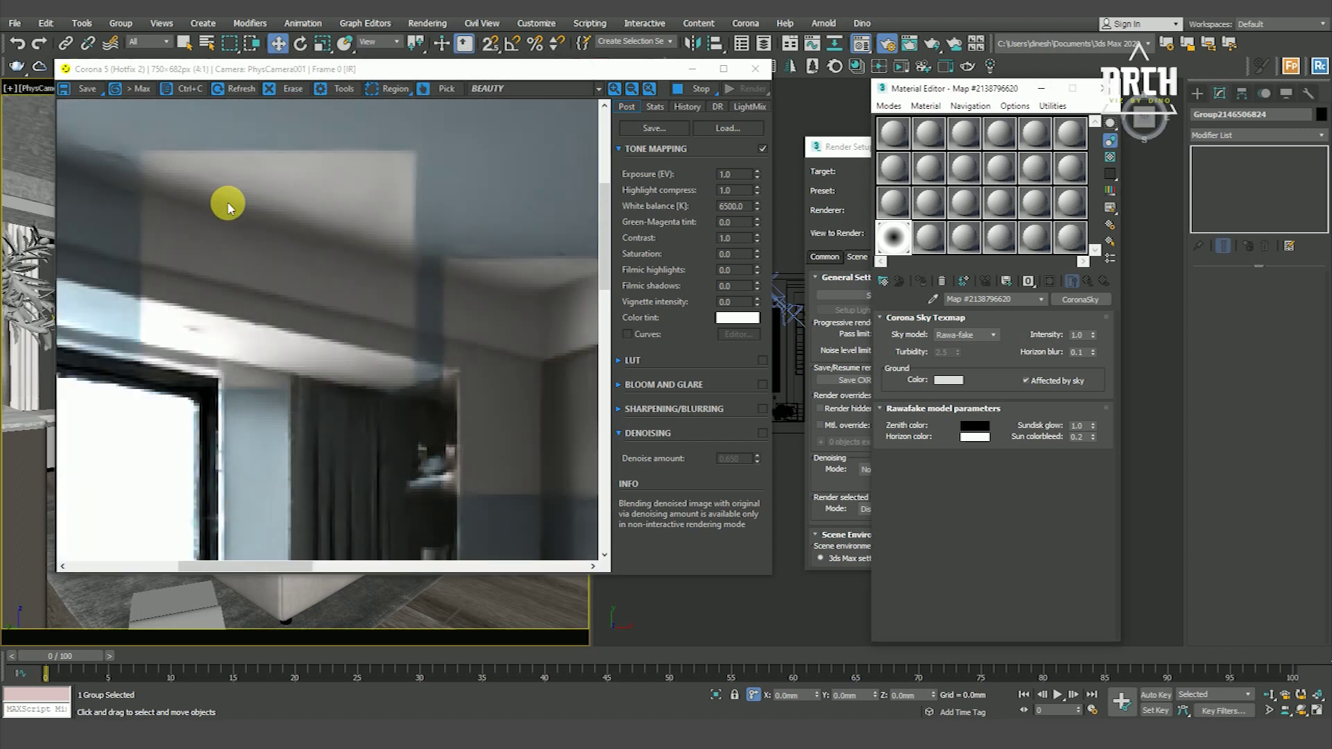
{"action": "scroll", "coordinate": [226, 204], "scroll_direction": "down", "scroll_amount": 1}
{"action": "scroll", "coordinate": [187, 288], "scroll_direction": "up", "scroll_amount": 1}
{"action": "scroll", "coordinate": [288, 289], "scroll_direction": "down", "scroll_amount": 2}
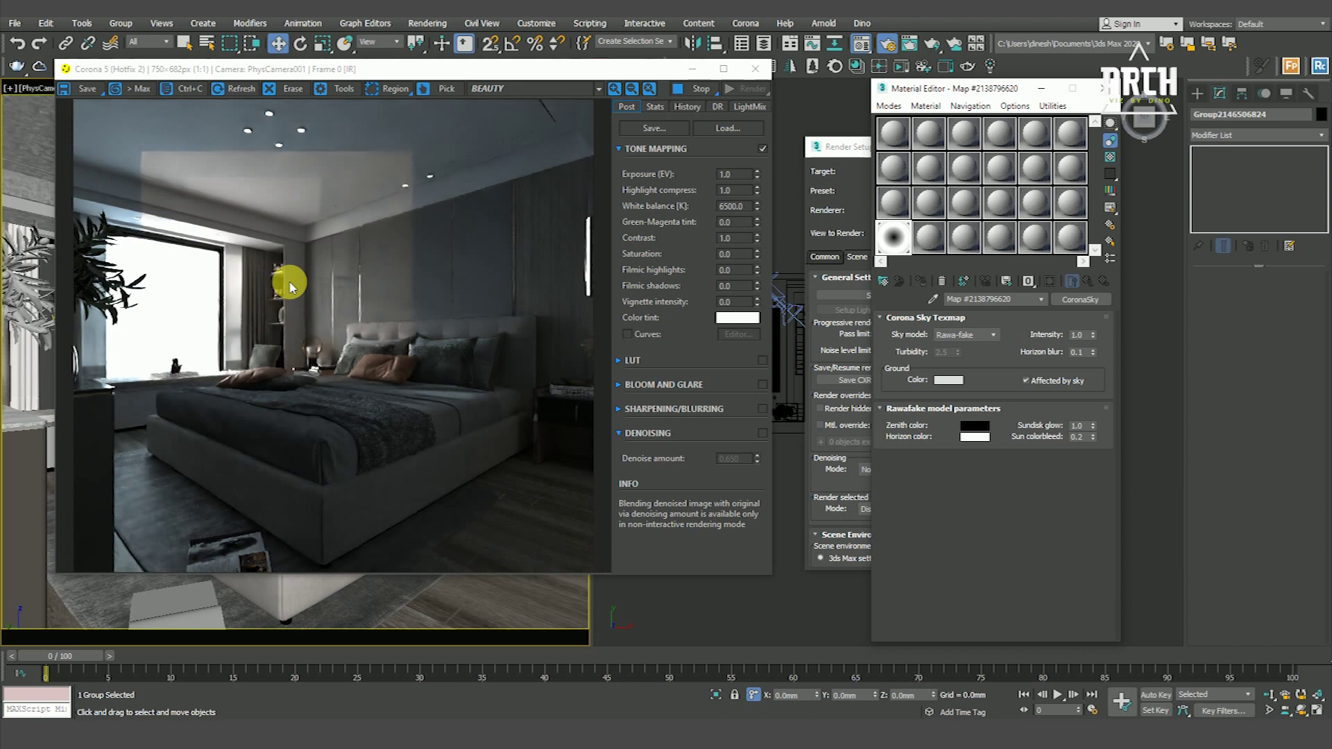
{"action": "scroll", "coordinate": [268, 143], "scroll_direction": "up", "scroll_amount": 2}
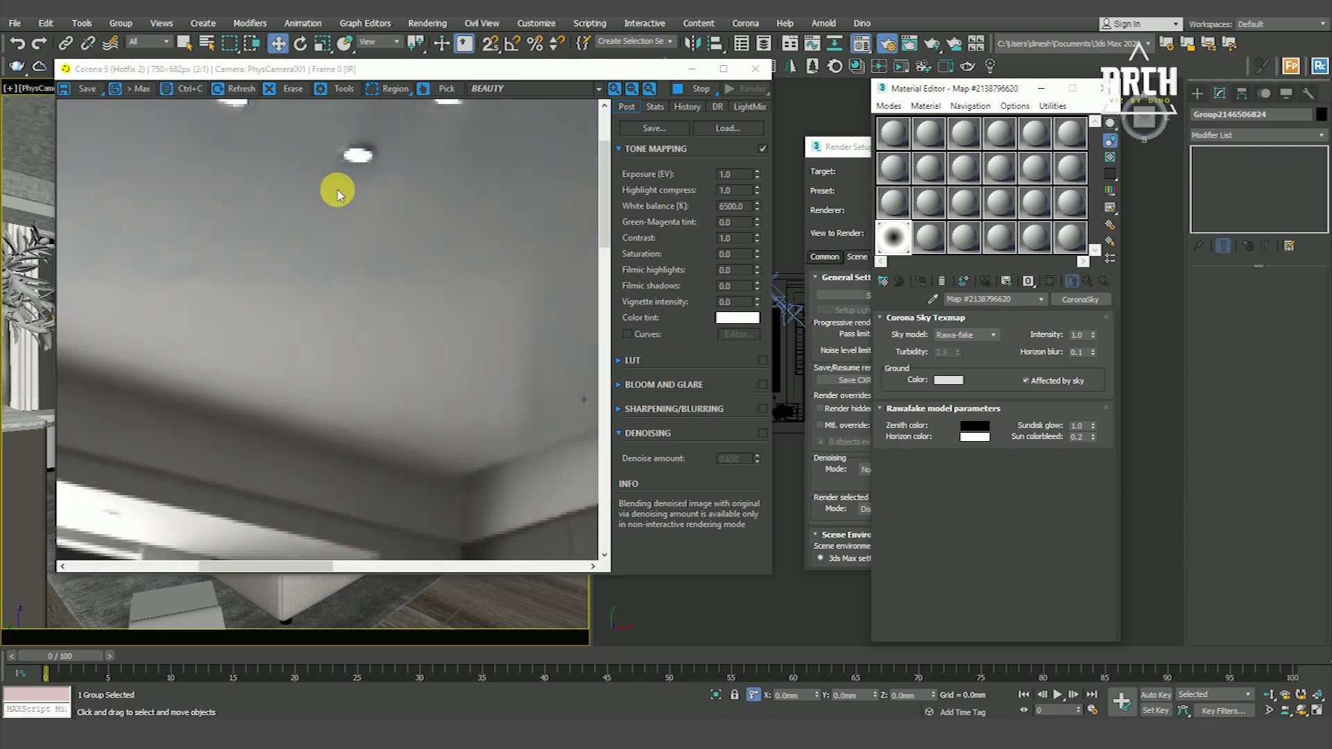
{"action": "scroll", "coordinate": [361, 243], "scroll_direction": "down", "scroll_amount": 1}
{"action": "scroll", "coordinate": [386, 302], "scroll_direction": "down", "scroll_amount": 1}
{"action": "scroll", "coordinate": [315, 397], "scroll_direction": "up", "scroll_amount": 1}
{"action": "scroll", "coordinate": [320, 388], "scroll_direction": "down", "scroll_amount": 1}
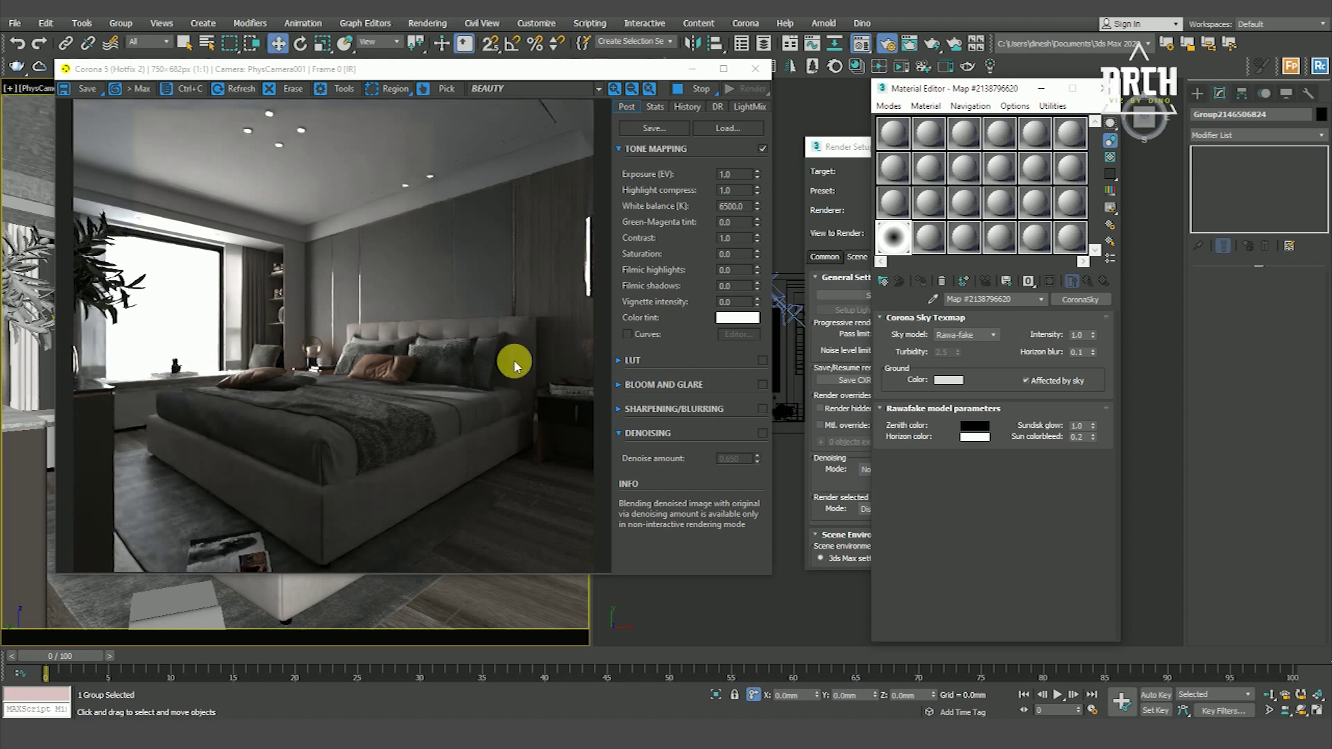
{"action": "double_click", "coordinate": [1085, 341]}
{"action": "type", "text": "2"}
{"action": "key", "text": "Return"}
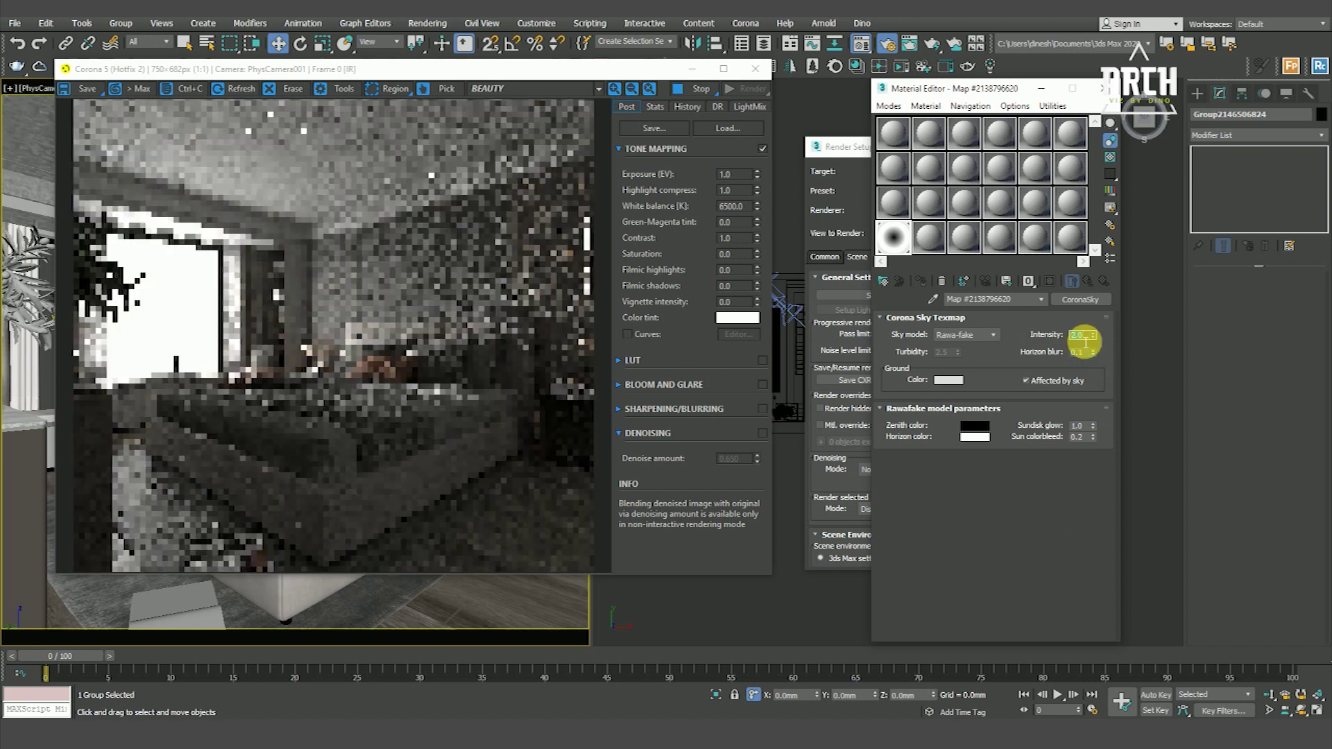
Step: Settle the sky intensity at 1.5 and set the VFB highlight compress to 10.0
{"action": "scroll", "coordinate": [243, 163], "scroll_direction": "up", "scroll_amount": 2}
{"action": "scroll", "coordinate": [276, 229], "scroll_direction": "down", "scroll_amount": 1}
{"action": "scroll", "coordinate": [291, 238], "scroll_direction": "down", "scroll_amount": 1}
{"action": "scroll", "coordinate": [288, 234], "scroll_direction": "down", "scroll_amount": 1}
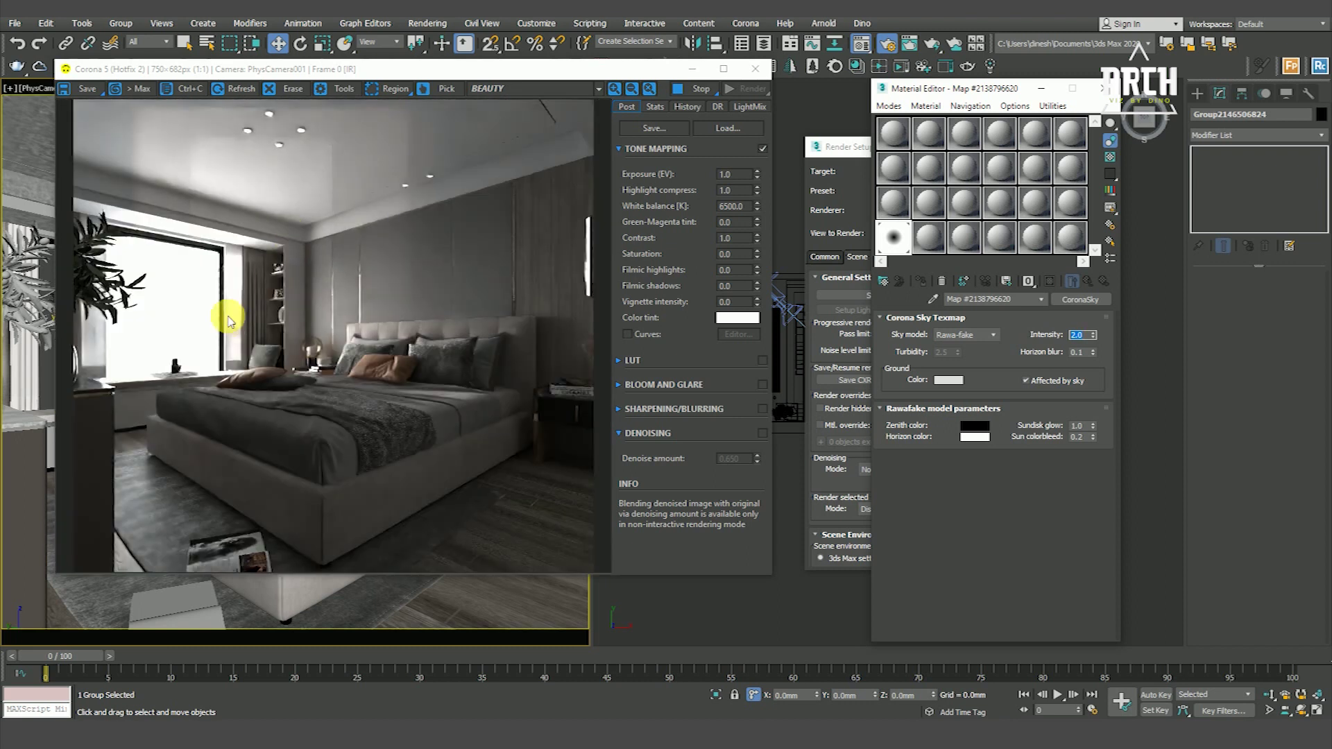
{"action": "scroll", "coordinate": [239, 306], "scroll_direction": "up", "scroll_amount": 2}
{"action": "scroll", "coordinate": [247, 308], "scroll_direction": "down", "scroll_amount": 2}
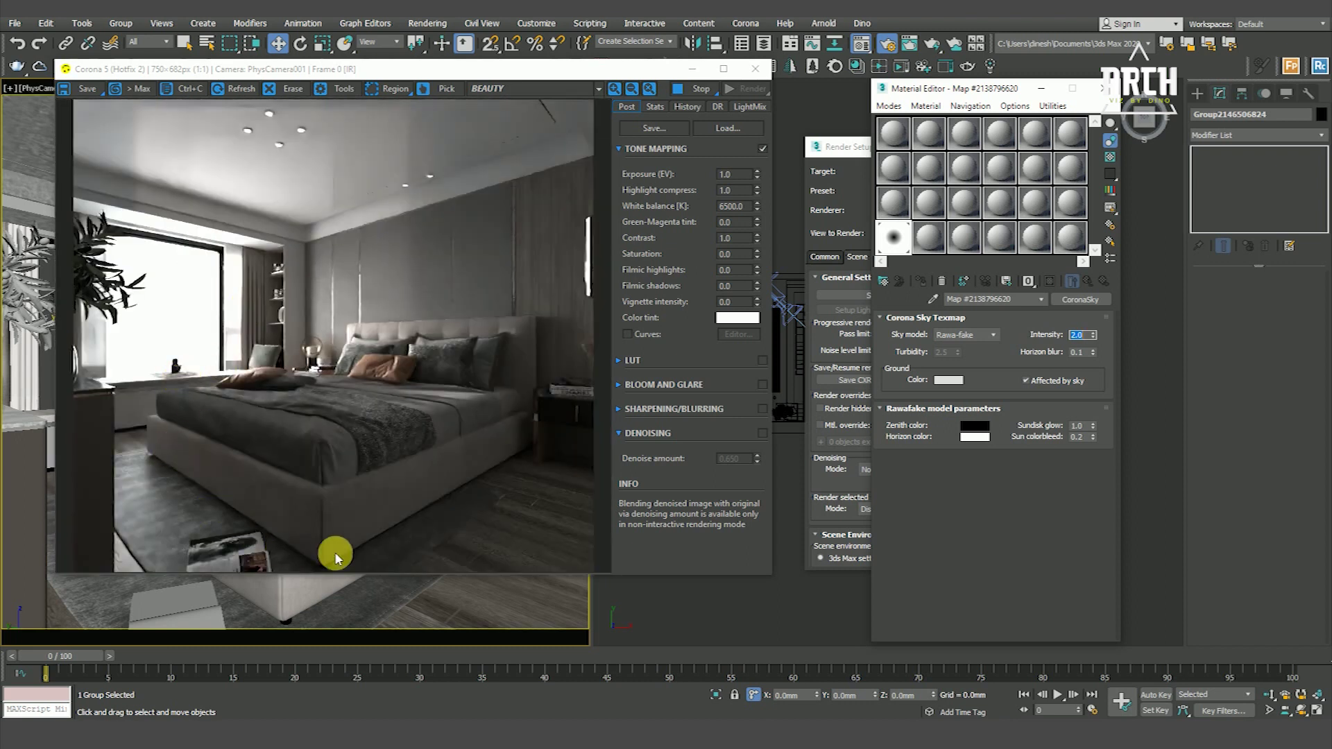
{"action": "scroll", "coordinate": [396, 202], "scroll_direction": "up", "scroll_amount": 2}
{"action": "scroll", "coordinate": [413, 207], "scroll_direction": "down", "scroll_amount": 2}
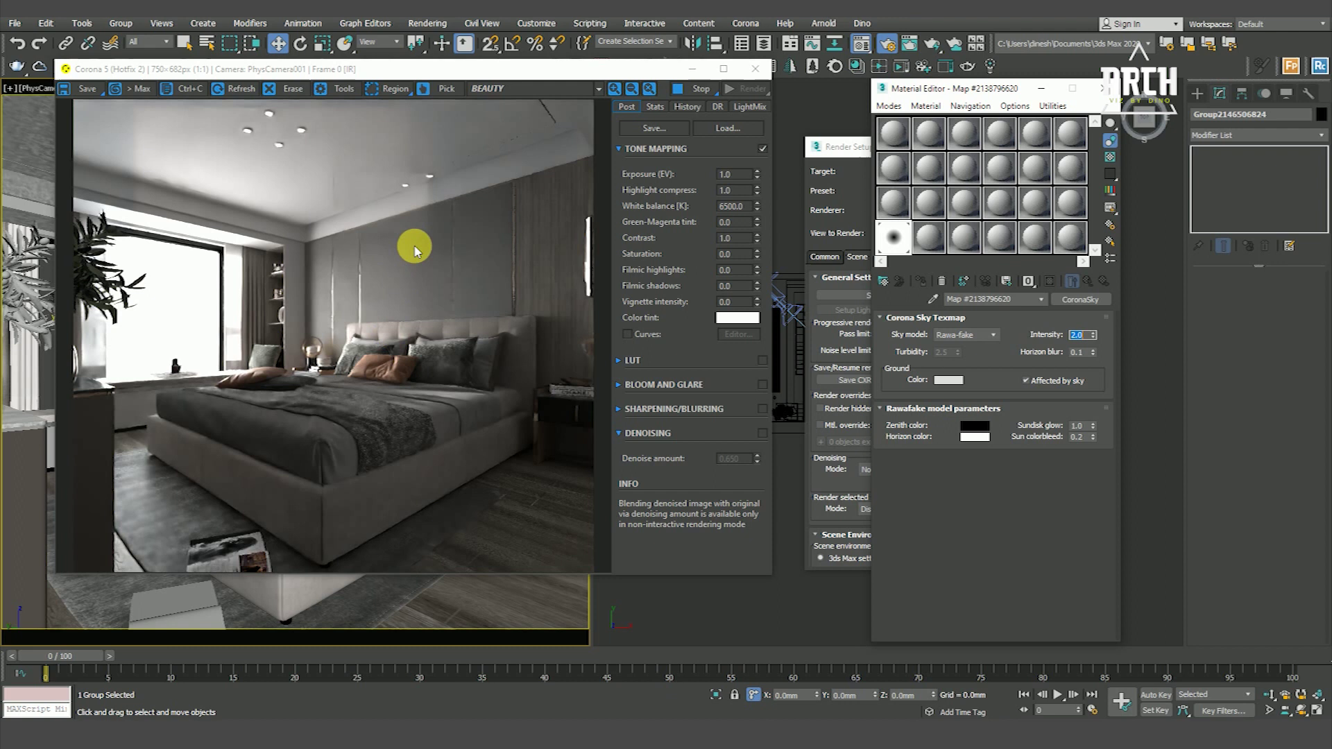
{"action": "scroll", "coordinate": [413, 248], "scroll_direction": "up", "scroll_amount": 2}
{"action": "scroll", "coordinate": [411, 239], "scroll_direction": "down", "scroll_amount": 2}
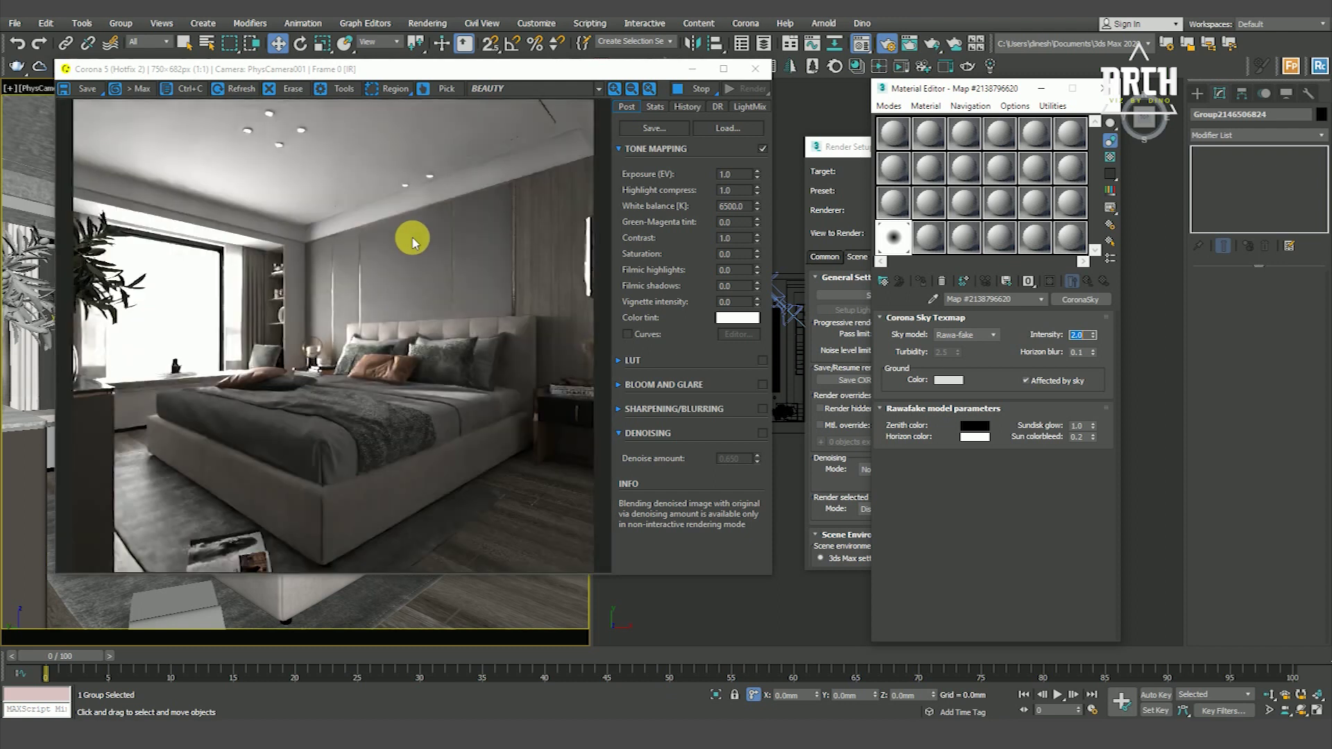
{"action": "left_click", "coordinate": [1013, 531]}
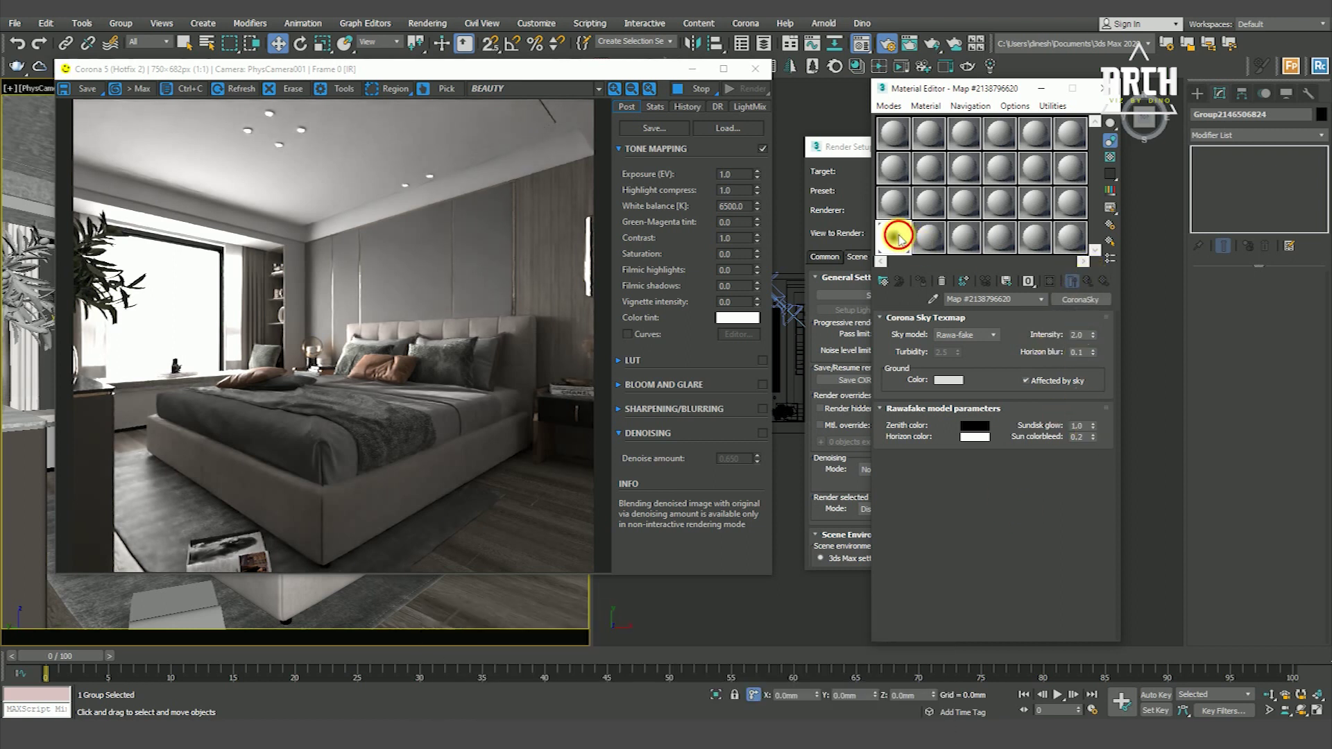
{"action": "double_click", "coordinate": [1086, 339]}
{"action": "type", "text": "1.5"}
{"action": "key", "text": "Return"}
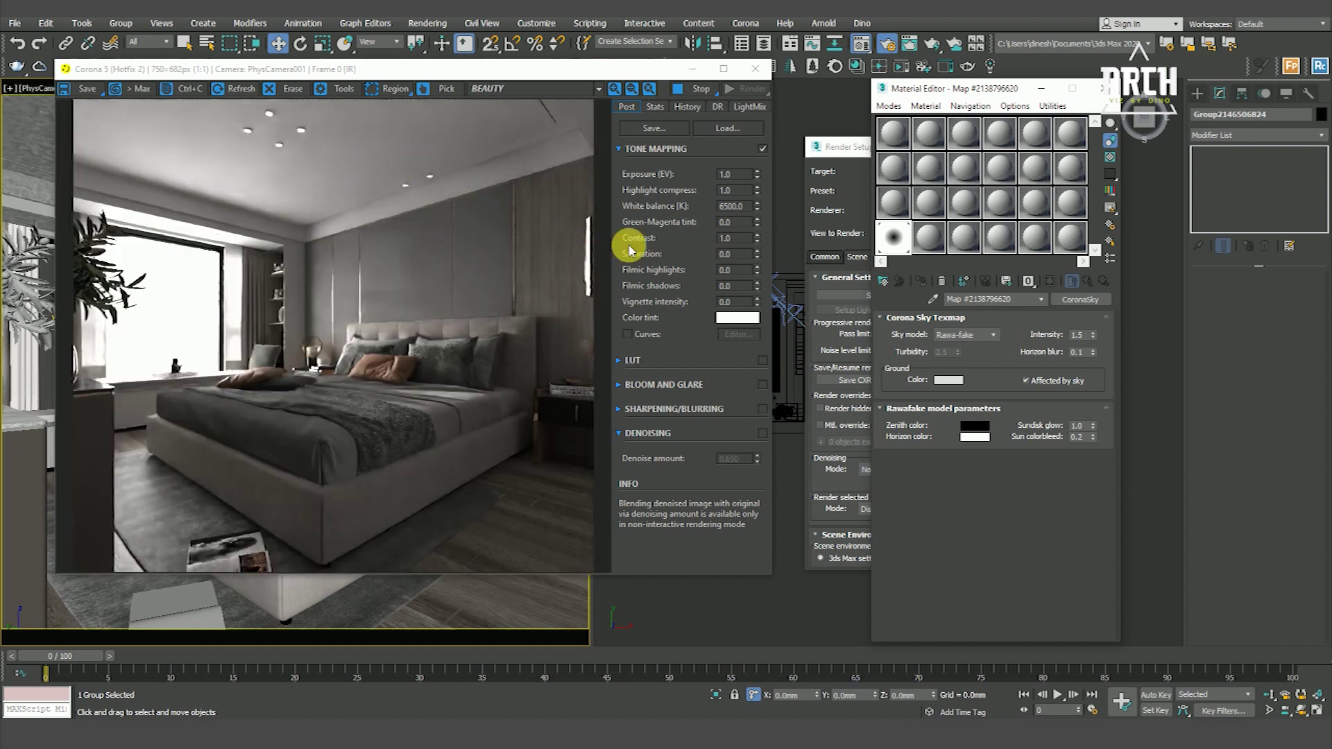
{"action": "double_click", "coordinate": [749, 195]}
{"action": "type", "text": "10"}
{"action": "key", "text": "Return"}
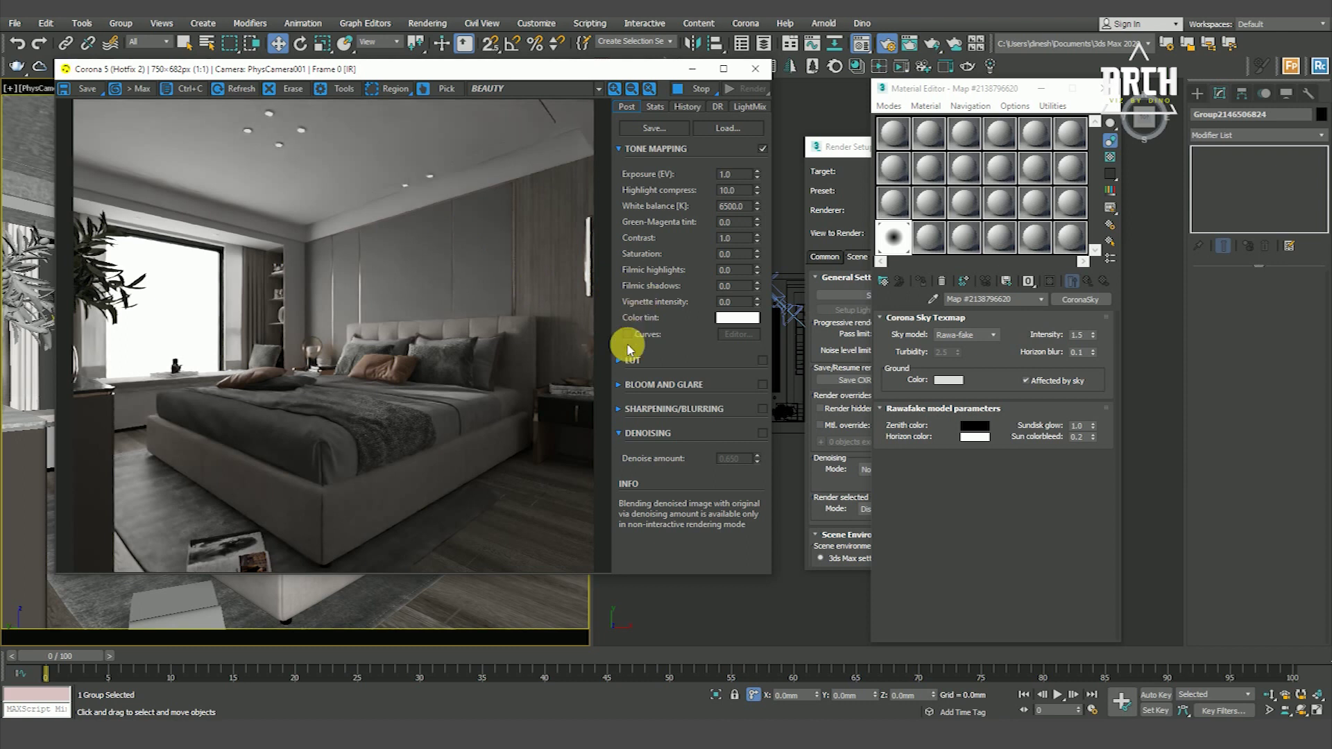
Step: Enable the LUT with the Kim_Amlan graphic_02 preset at 0.50 opacity
{"action": "left_click", "coordinate": [763, 360]}
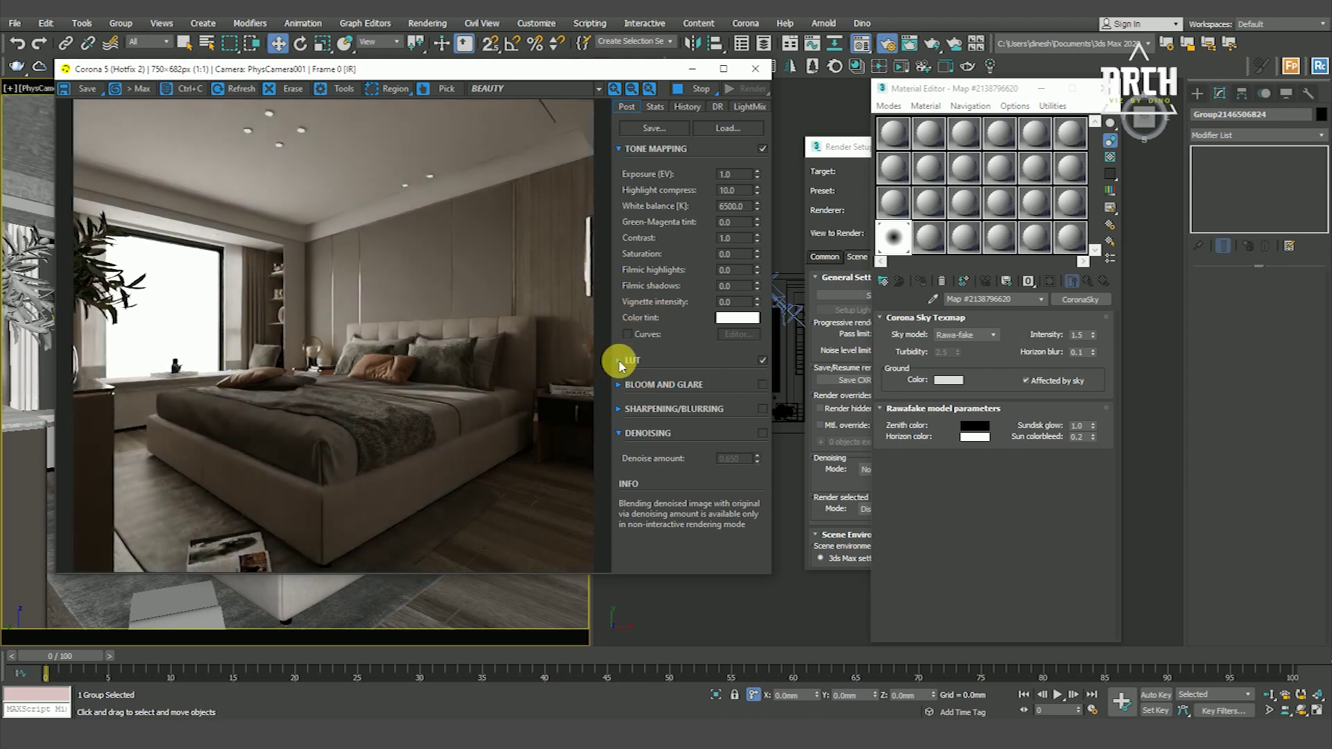
{"action": "left_click", "coordinate": [619, 360]}
{"action": "left_click", "coordinate": [743, 402]}
{"action": "left_click_drag", "start_coordinate": [743, 444], "coordinate": [746, 594]}
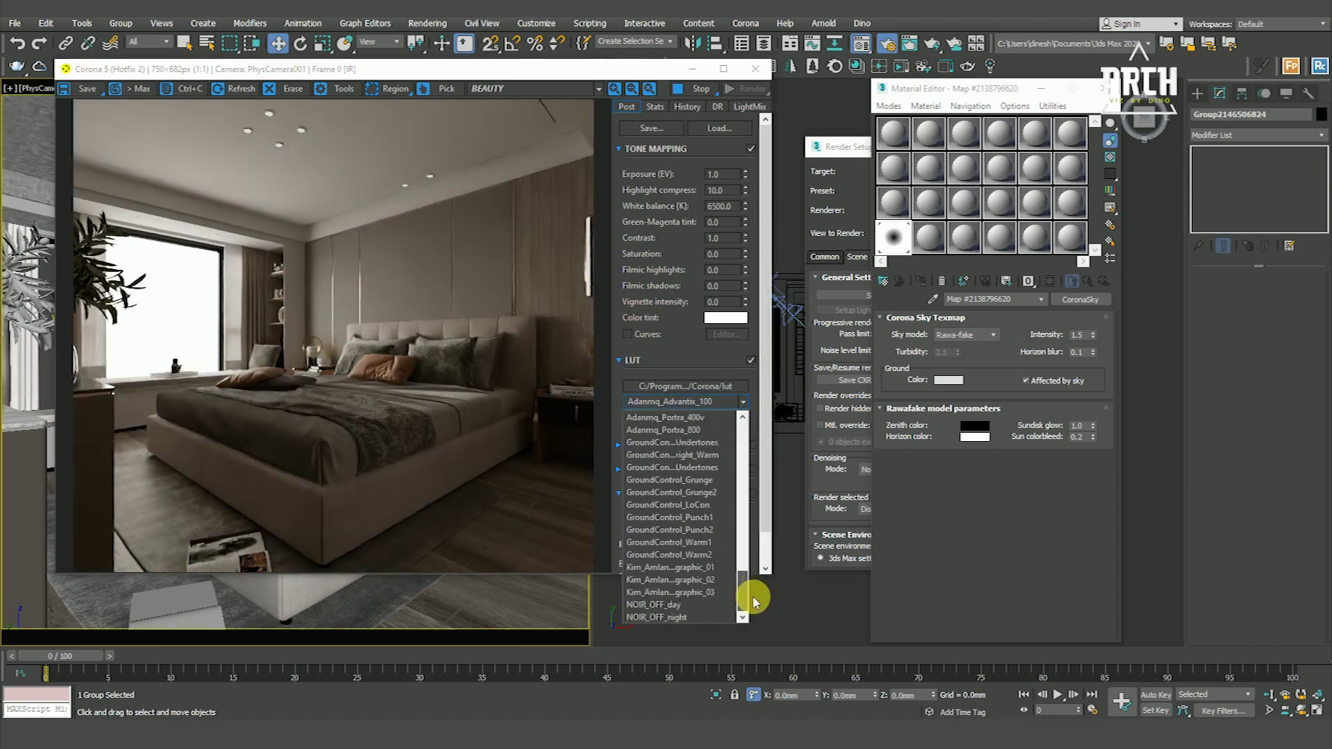
{"action": "left_click", "coordinate": [704, 565]}
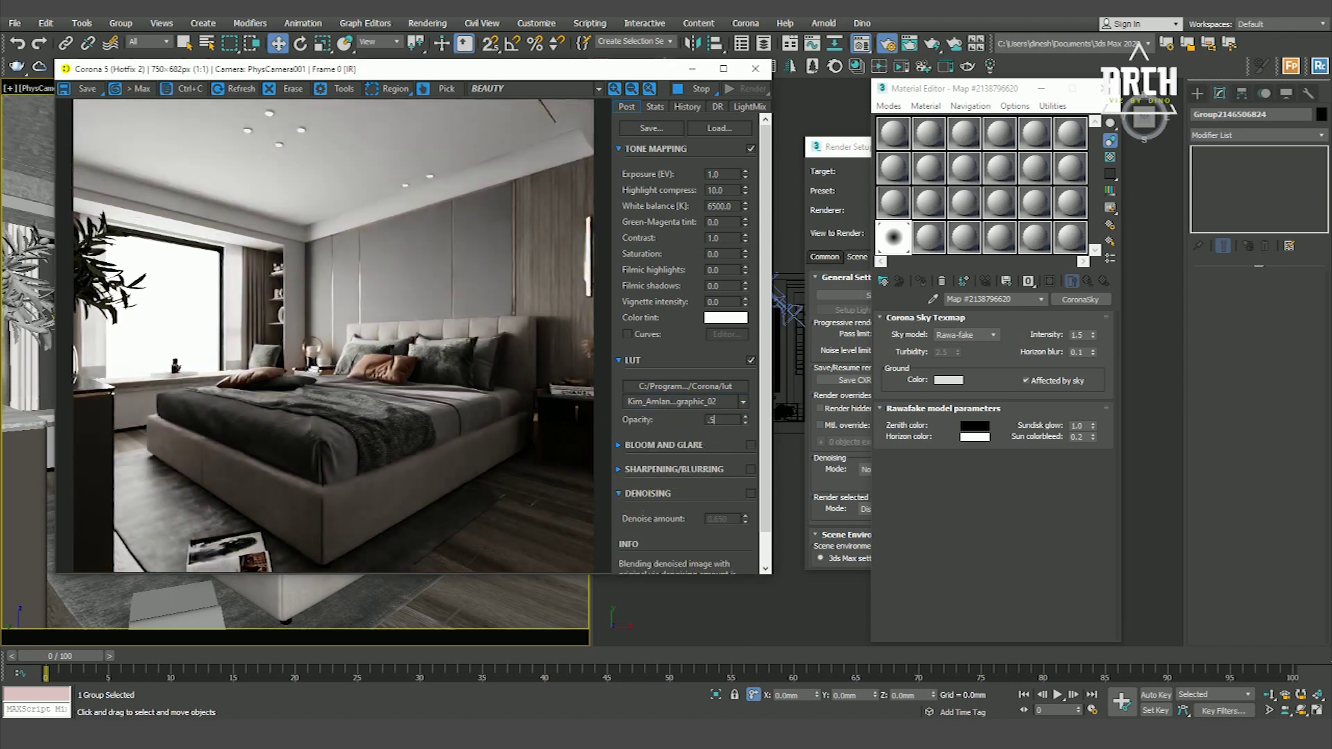
{"action": "key", "text": "Return"}
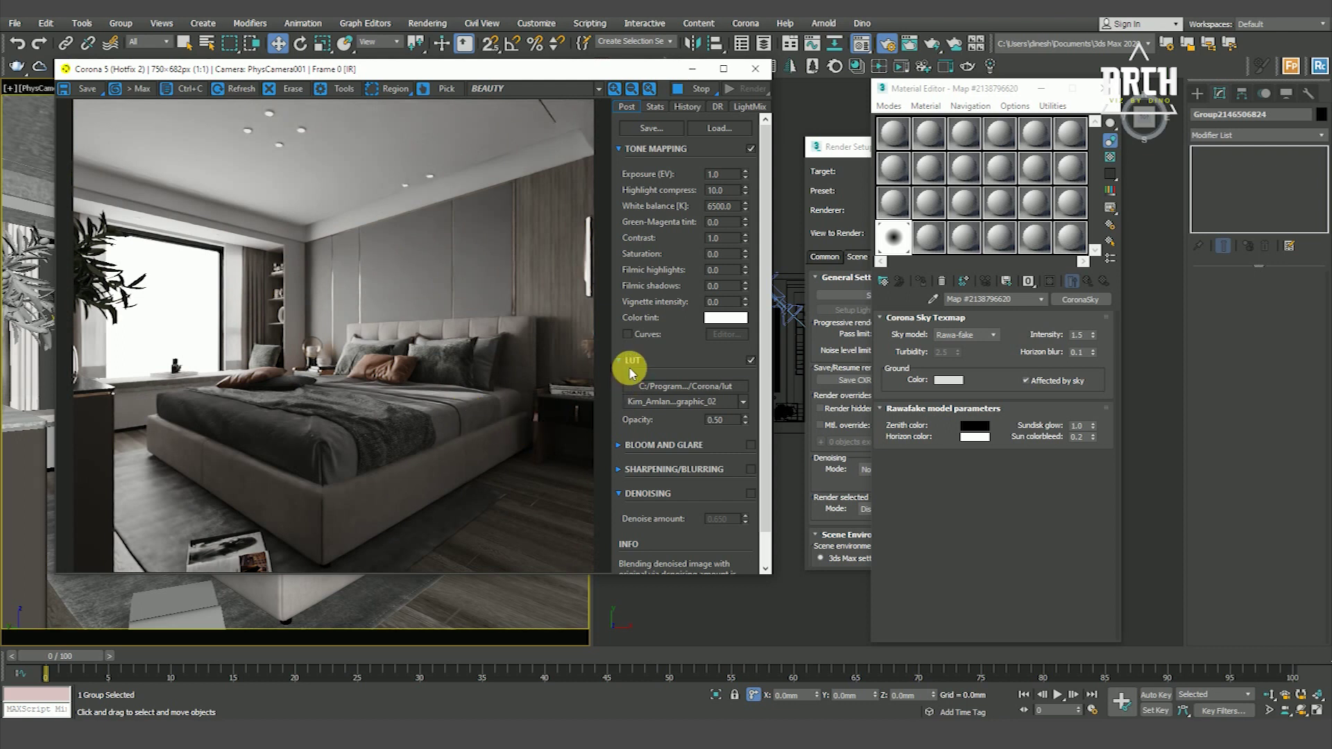
Step: Collapse the LUT rollout and bring the Material Editor and Render Setup forward
{"action": "left_click", "coordinate": [605, 364]}
{"action": "scroll", "coordinate": [511, 155], "scroll_direction": "up", "scroll_amount": 1}
{"action": "scroll", "coordinate": [447, 298], "scroll_direction": "down", "scroll_amount": 1}
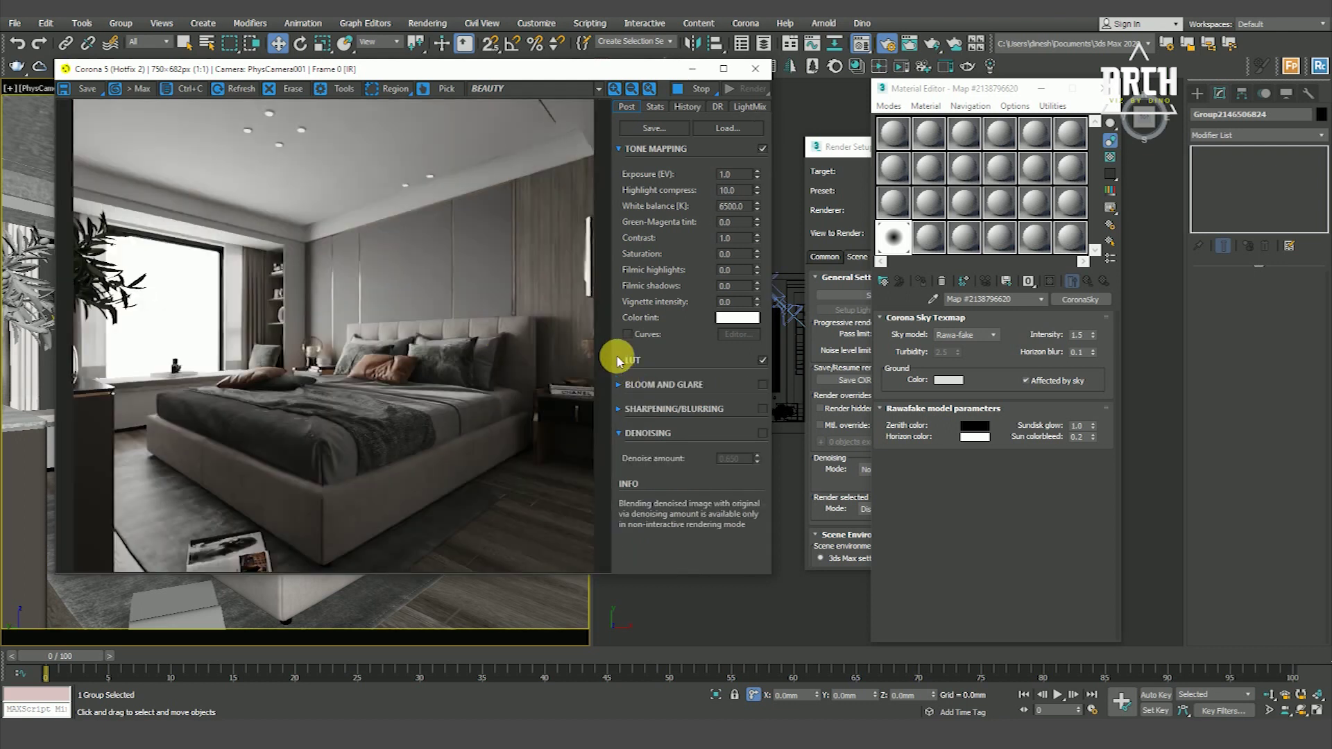
{"action": "left_click", "coordinate": [962, 170]}
{"action": "left_click_drag", "start_coordinate": [851, 158], "coordinate": [865, 124]}
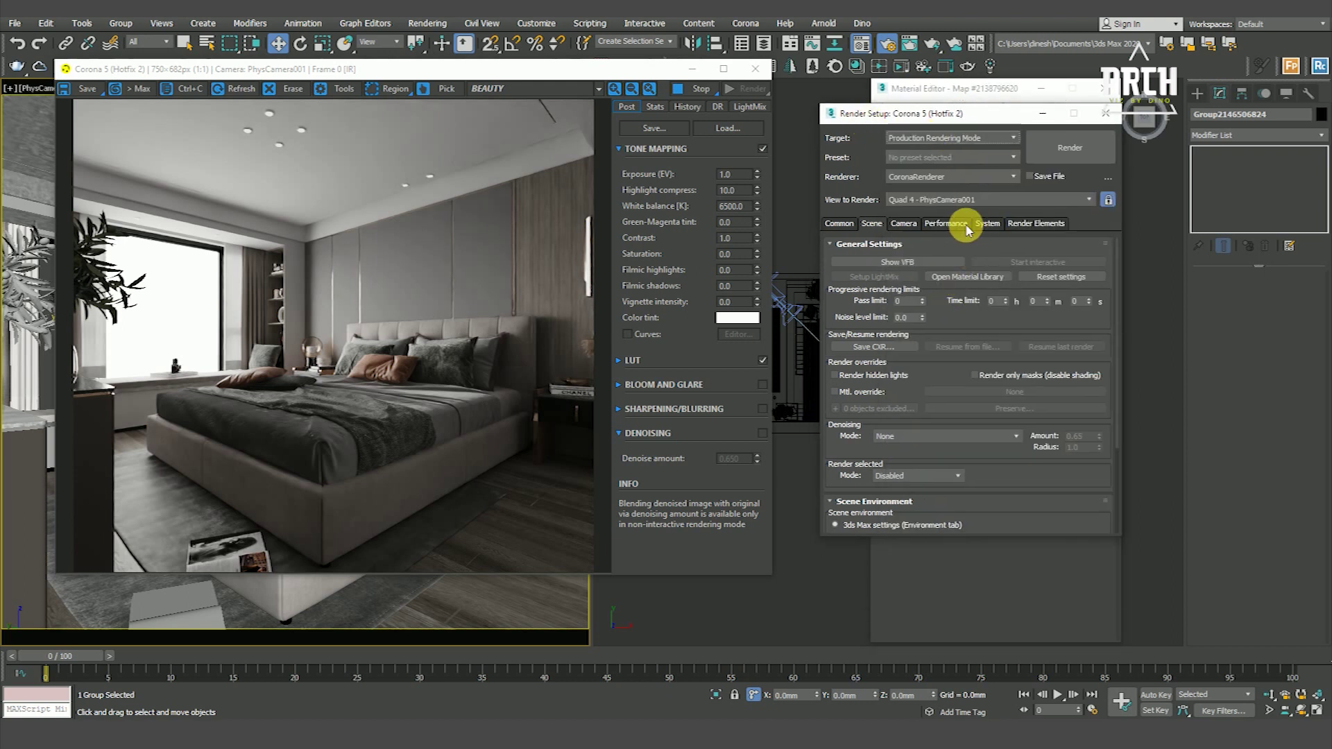
Step: Minimize Render Setup and the Material Editor and list Corona lights in the Create panel
{"action": "left_click", "coordinate": [1043, 113]}
{"action": "left_click", "coordinate": [1042, 88]}
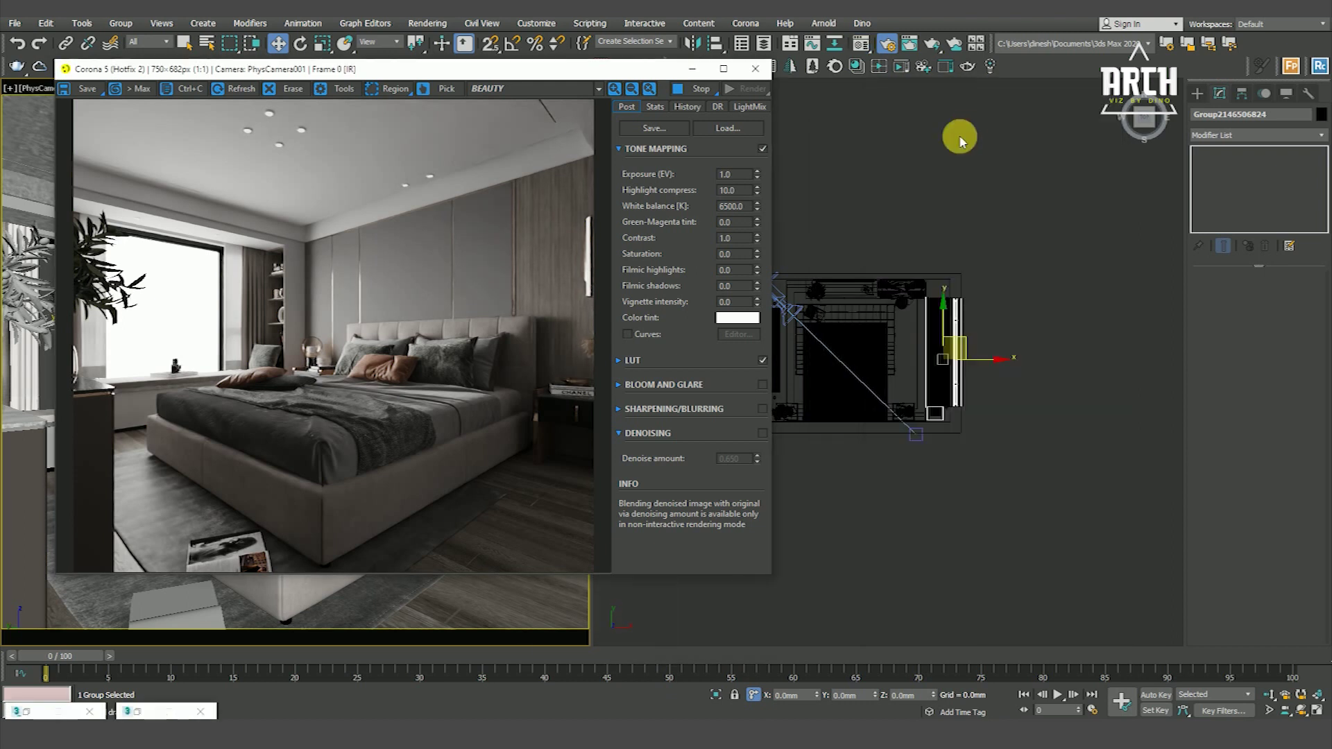
{"action": "scroll", "coordinate": [1028, 306], "scroll_direction": "down", "scroll_amount": 3}
{"action": "left_click", "coordinate": [1197, 93]}
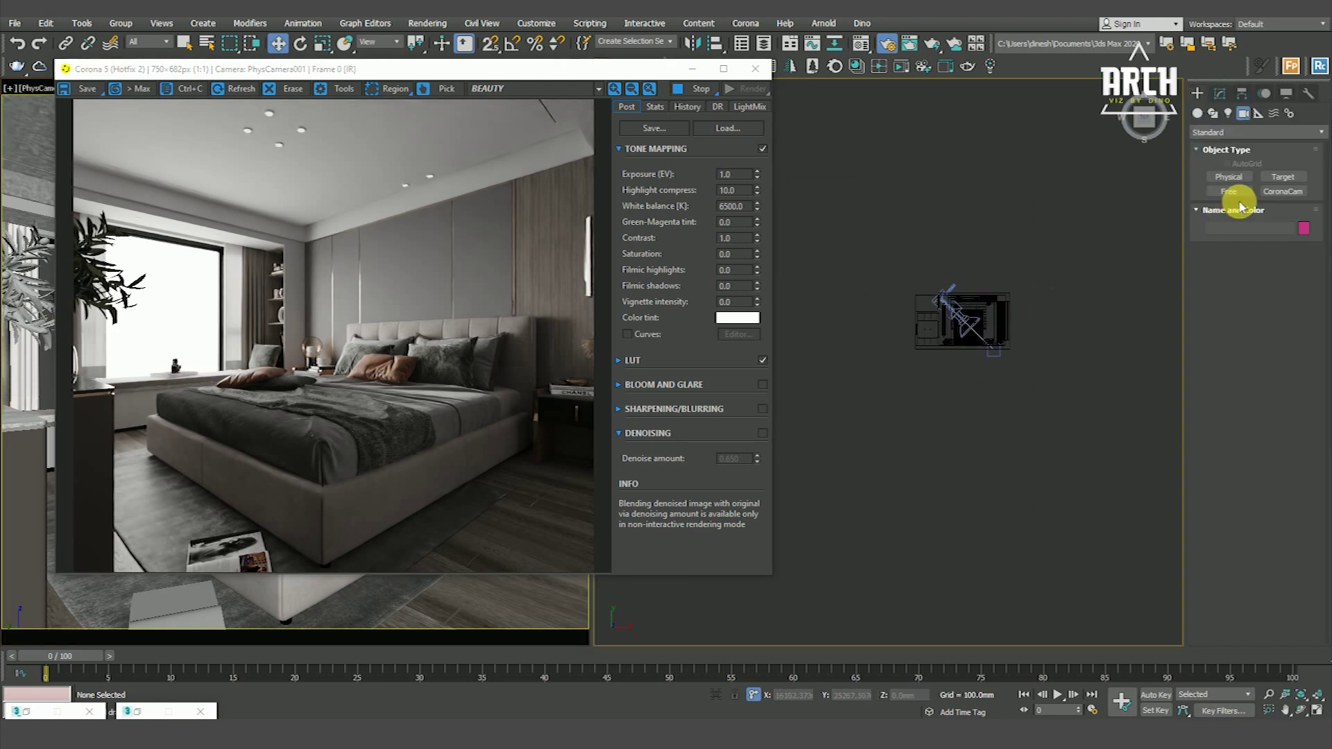
{"action": "left_click", "coordinate": [1228, 113]}
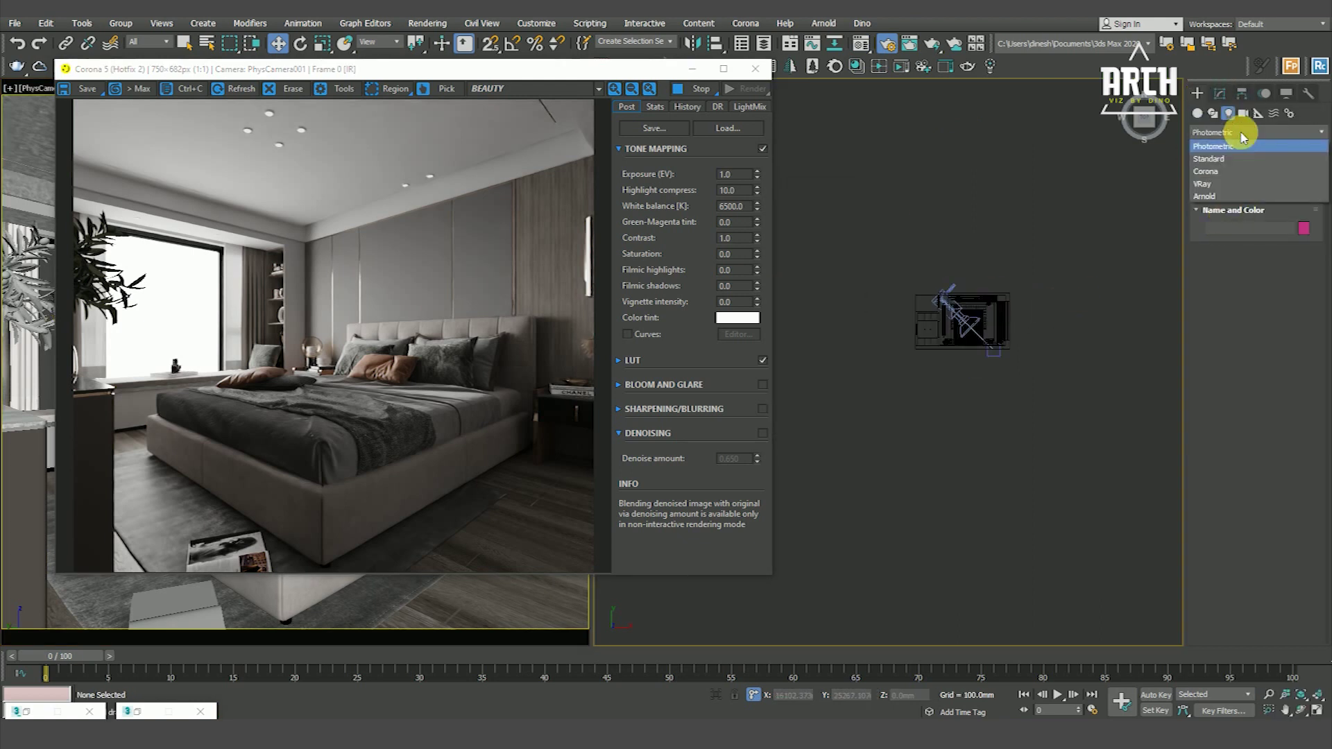
{"action": "left_click", "coordinate": [1220, 173]}
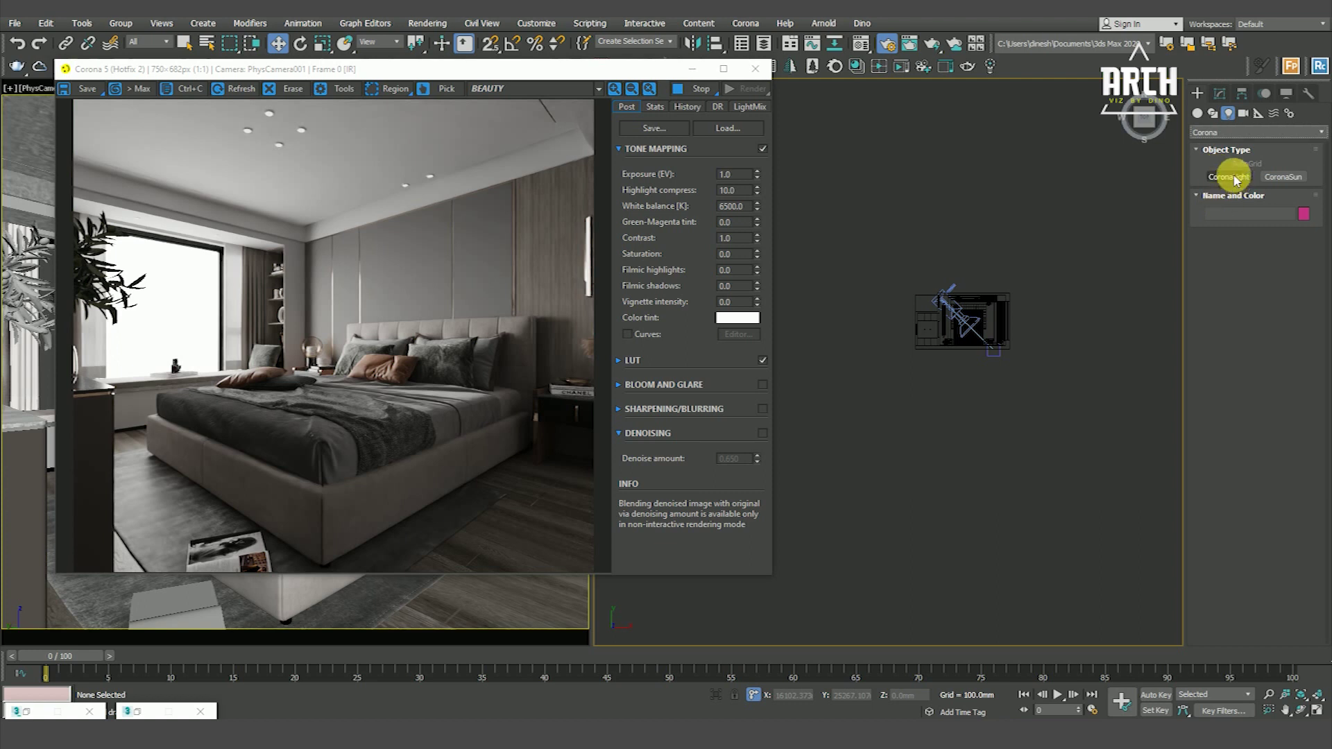
Step: Drag a targeted CoronaSun in the Top view from outside the bedroom into the room
{"action": "left_click", "coordinate": [1282, 176]}
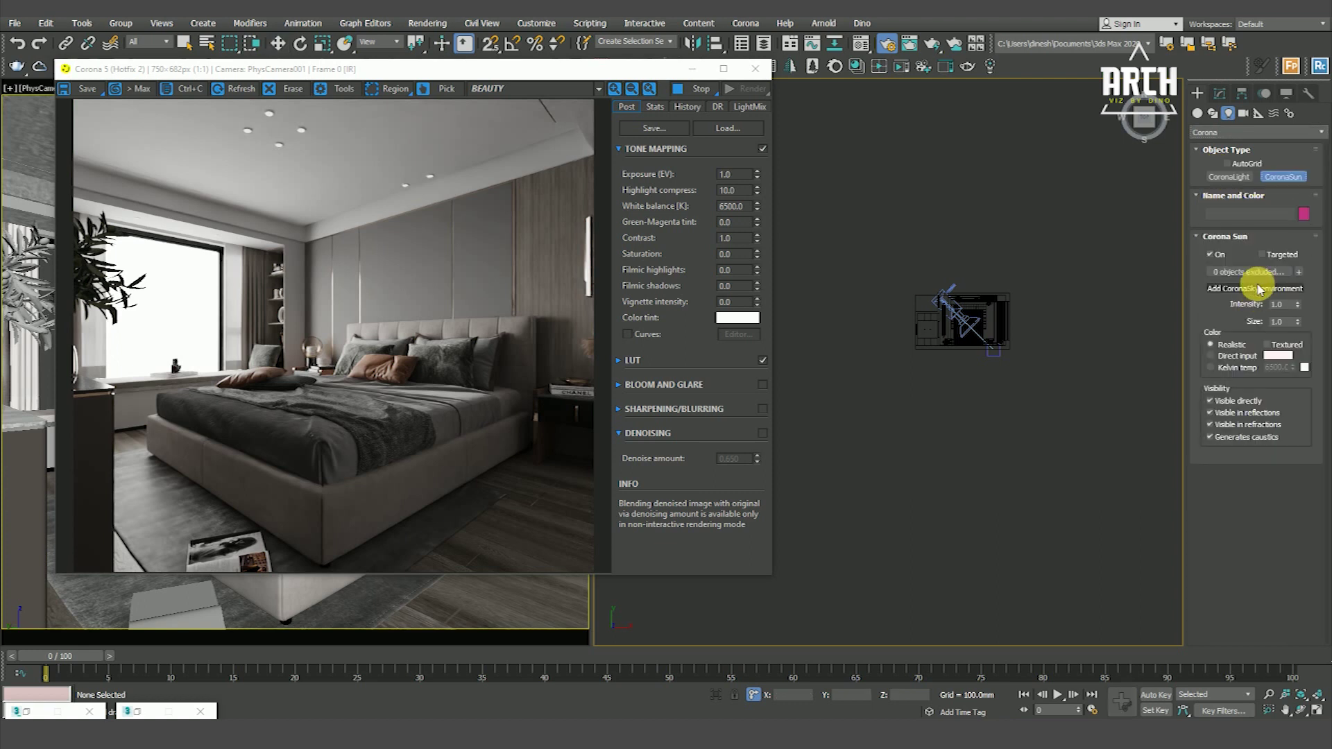
{"action": "scroll", "coordinate": [982, 341], "scroll_direction": "up", "scroll_amount": 5}
{"action": "scroll", "coordinate": [990, 333], "scroll_direction": "down", "scroll_amount": 2}
{"action": "scroll", "coordinate": [981, 351], "scroll_direction": "up", "scroll_amount": 1}
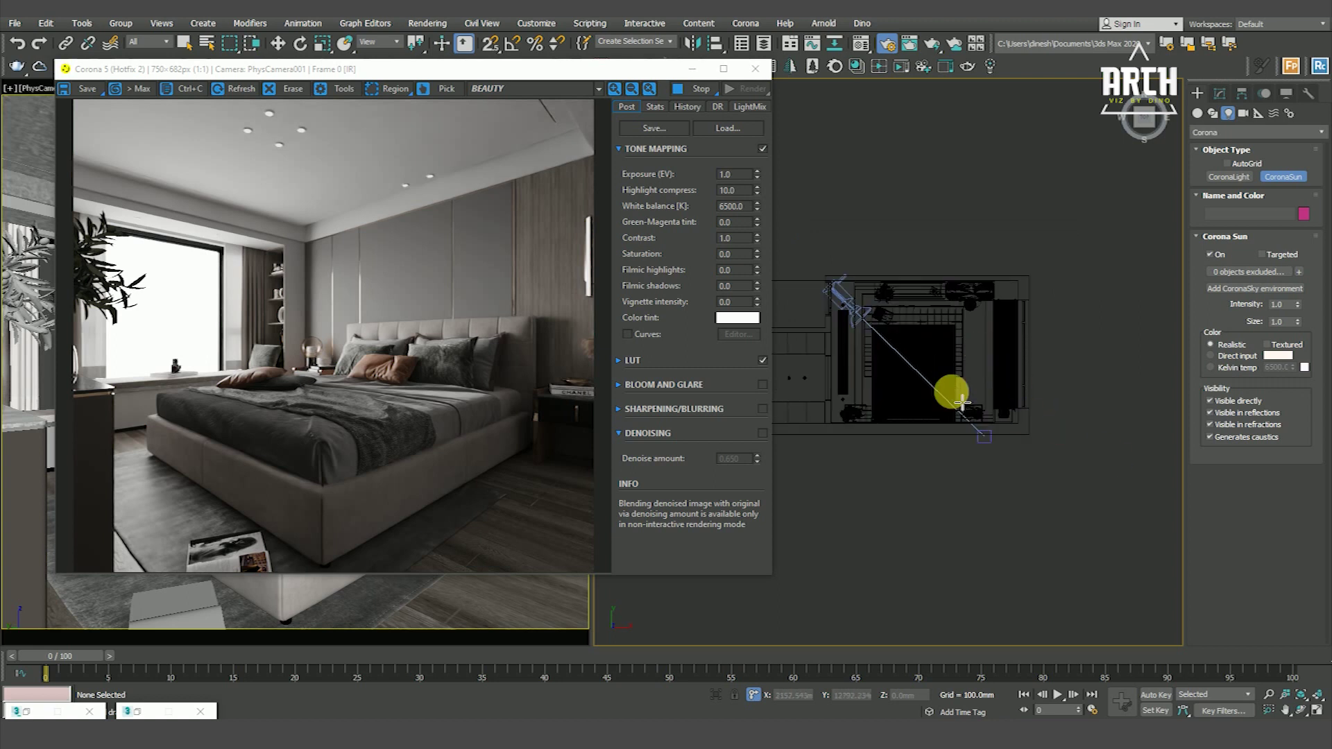
{"action": "scroll", "coordinate": [937, 378], "scroll_direction": "down", "scroll_amount": 2}
{"action": "scroll", "coordinate": [998, 395], "scroll_direction": "up", "scroll_amount": 2}
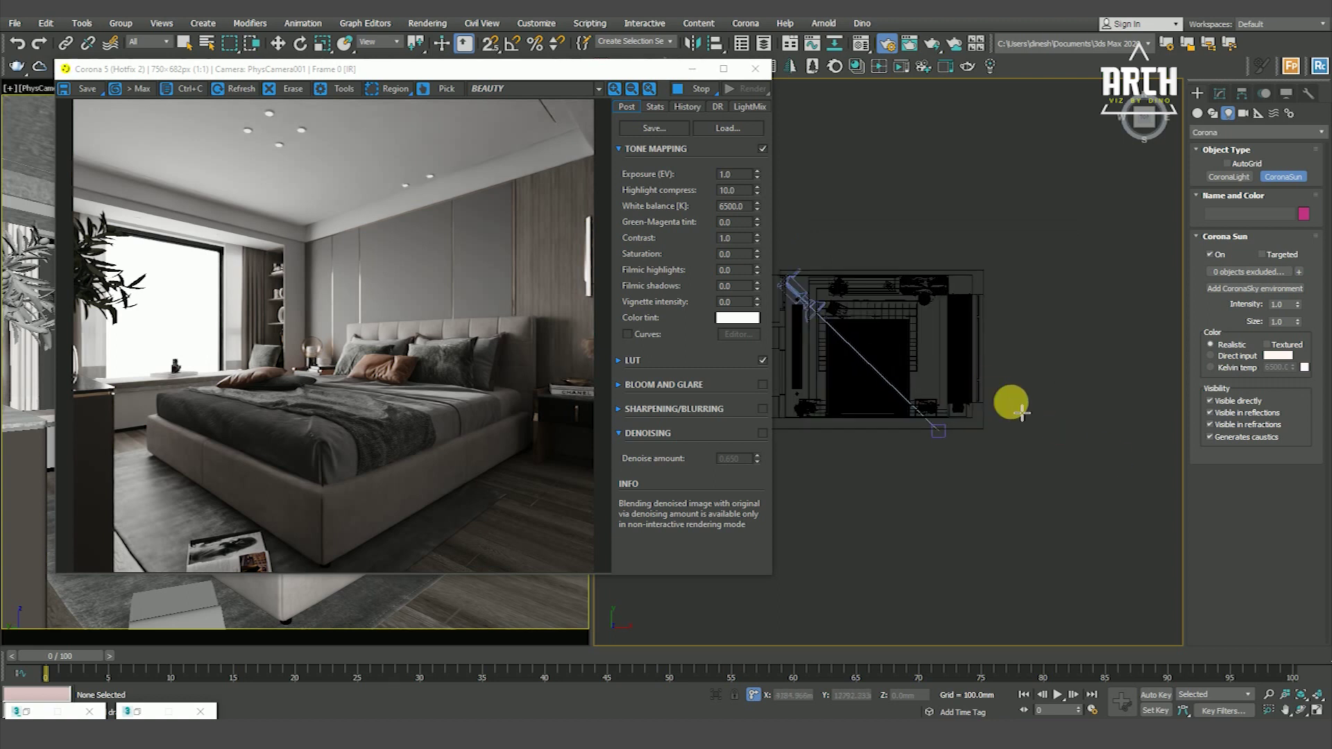
{"action": "mouse_move", "coordinate": [1115, 461]}
{"action": "left_mouse_down"}
{"action": "mouse_move", "coordinate": [885, 341]}
{"action": "mouse_move", "coordinate": [892, 326]}
{"action": "left_mouse_up"}
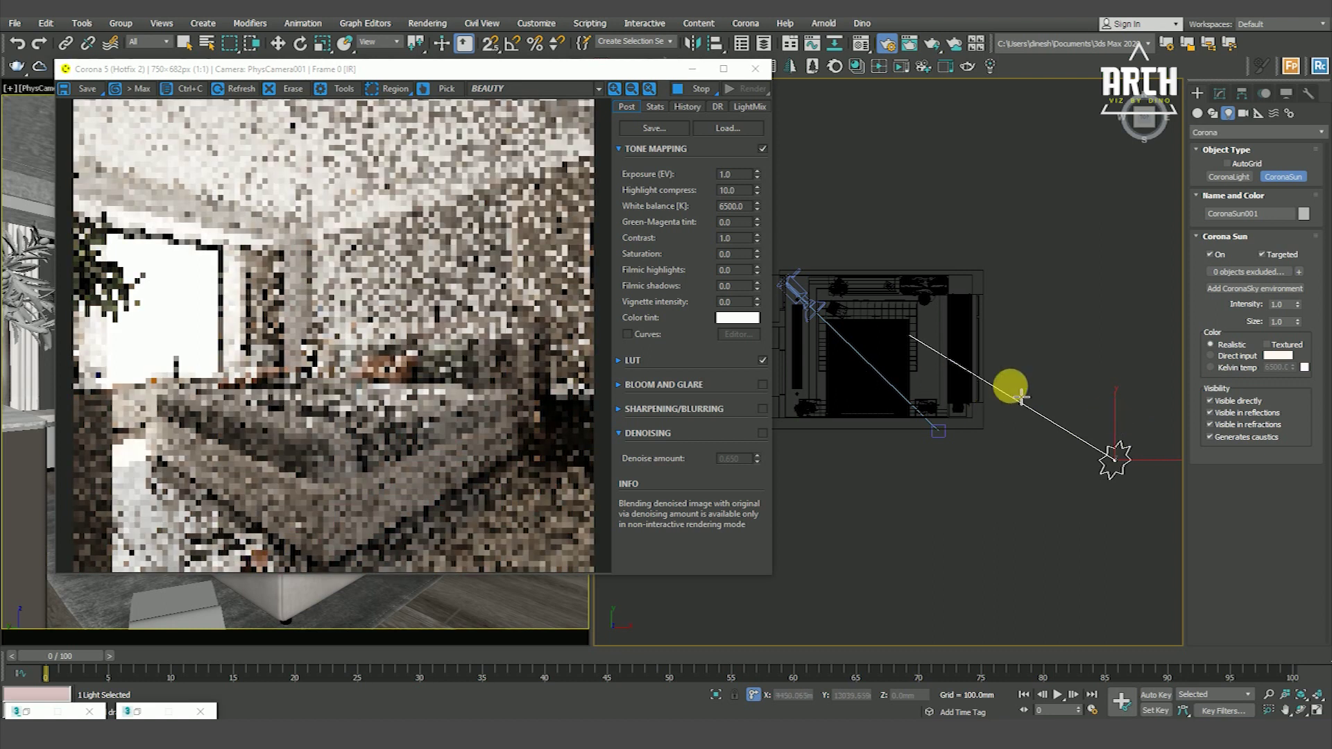
Step: Frame the sun in the top view and raise it higher above the room
{"action": "left_click", "coordinate": [278, 46]}
{"action": "scroll", "coordinate": [450, 208], "scroll_direction": "up", "scroll_amount": 2}
{"action": "scroll", "coordinate": [366, 217], "scroll_direction": "down", "scroll_amount": 1}
{"action": "scroll", "coordinate": [274, 208], "scroll_direction": "down", "scroll_amount": 1}
{"action": "middle_click_drag", "start_coordinate": [931, 461], "coordinate": [1034, 434]}
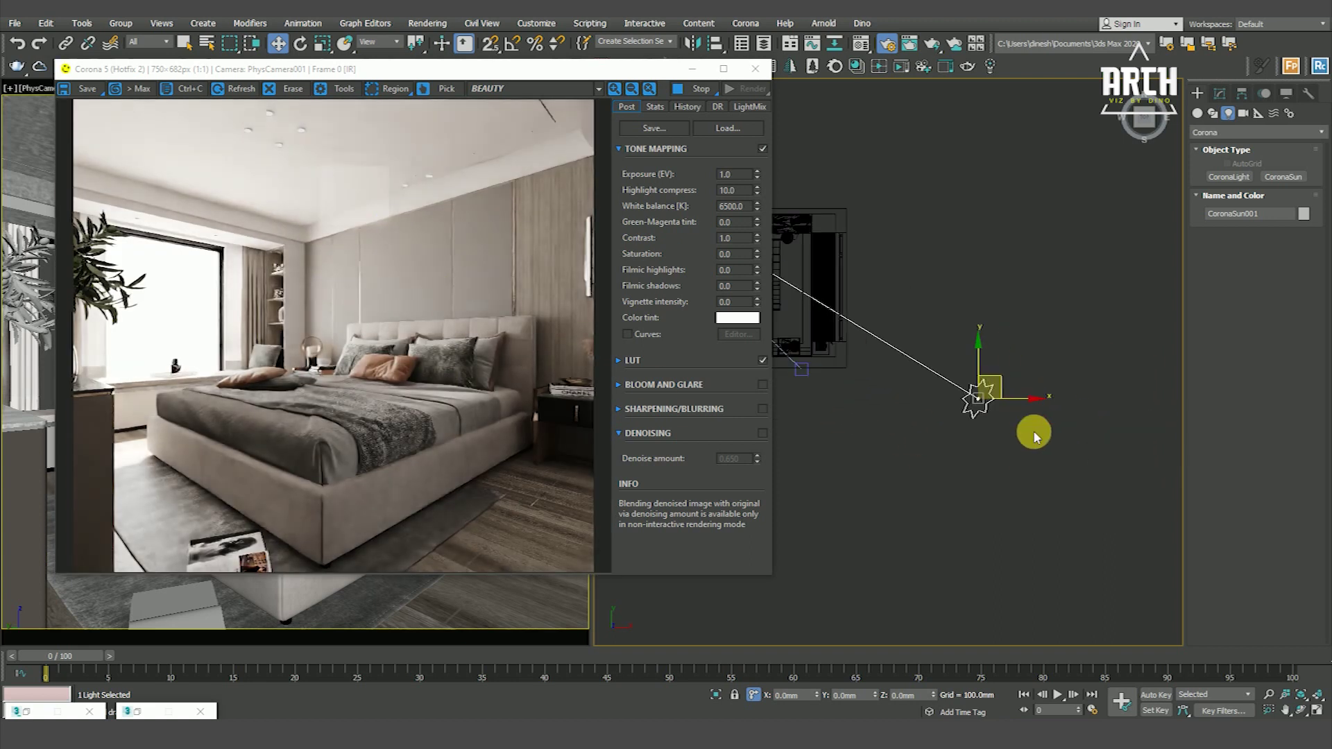
{"action": "mouse_move", "coordinate": [901, 395]}
{"action": "middle_mouse_down"}
{"action": "mouse_move", "coordinate": [1055, 431]}
{"action": "mouse_move", "coordinate": [1016, 478]}
{"action": "middle_mouse_up"}
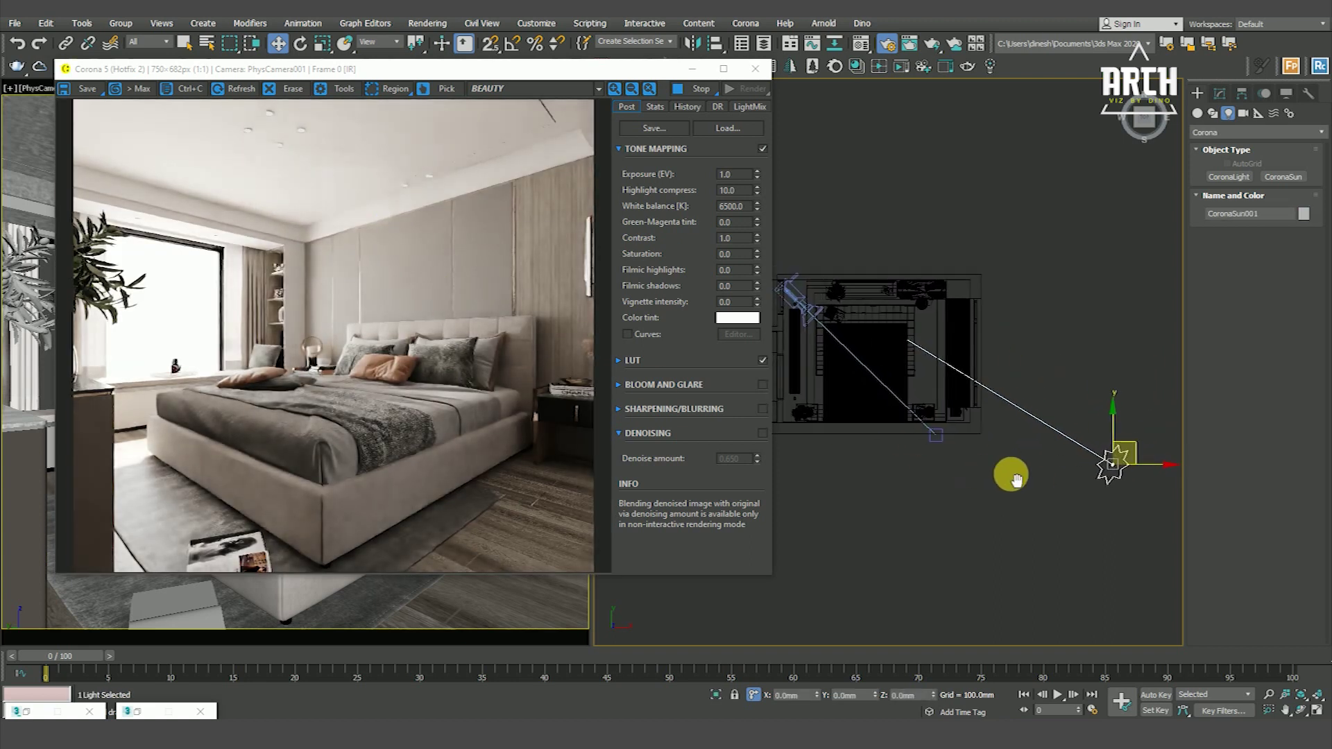
{"action": "scroll", "coordinate": [1019, 446], "scroll_direction": "down", "scroll_amount": 1}
{"action": "scroll", "coordinate": [999, 465], "scroll_direction": "down", "scroll_amount": 1}
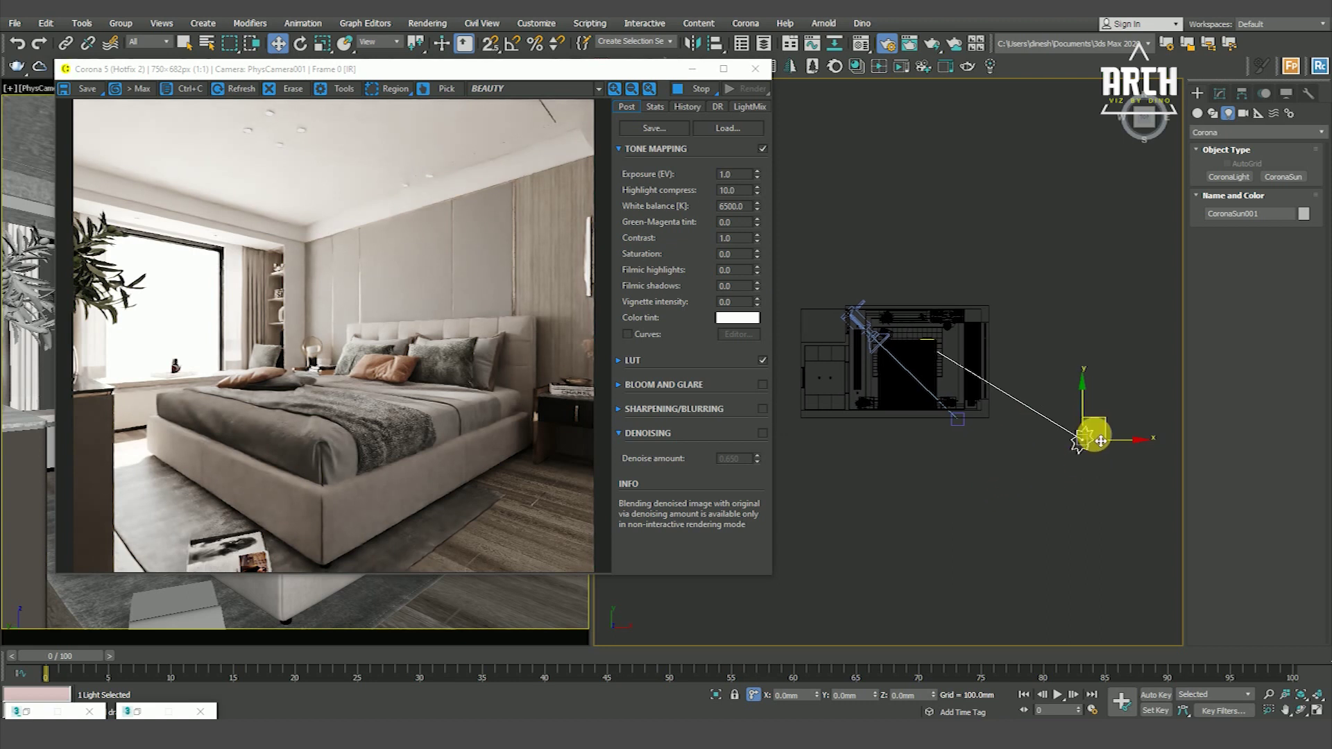
{"action": "left_click_drag", "start_coordinate": [1113, 417], "coordinate": [1106, 410]}
{"action": "mouse_move", "coordinate": [1106, 410]}
{"action": "middle_mouse_down", "text": "alt"}
{"action": "mouse_move", "coordinate": [1068, 347]}
{"action": "mouse_move", "coordinate": [1091, 341]}
{"action": "mouse_move", "coordinate": [1035, 368]}
{"action": "mouse_move", "coordinate": [1090, 403]}
{"action": "mouse_move", "coordinate": [1077, 387]}
{"action": "middle_mouse_up", "text": "alt"}
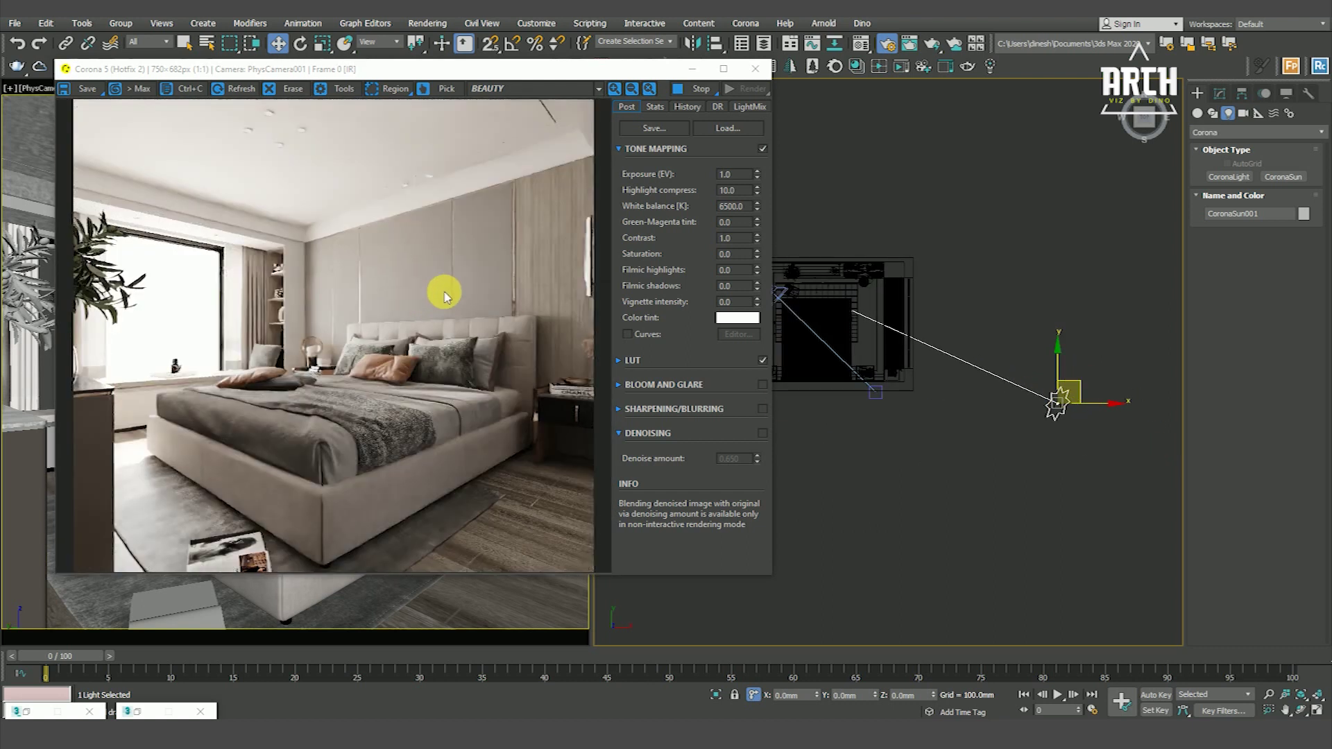
{"action": "middle_click_drag", "start_coordinate": [971, 425], "coordinate": [999, 407]}
Step: Move the sun's target to re-aim the light, then reselect CoronaSun001
{"action": "right_click", "coordinate": [1055, 372]}
{"action": "left_click", "coordinate": [1014, 355]}
{"action": "left_click_drag", "start_coordinate": [877, 260], "coordinate": [871, 261]}
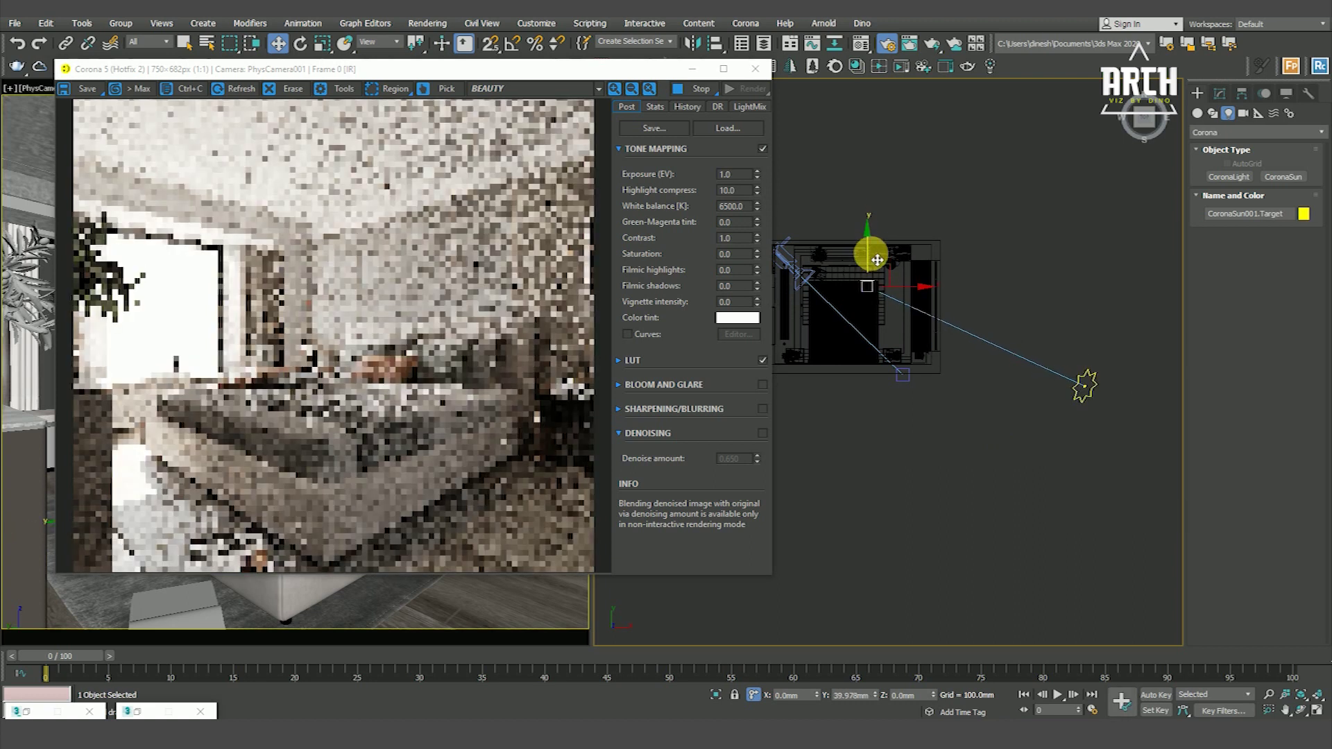
{"action": "left_click", "coordinate": [1082, 392]}
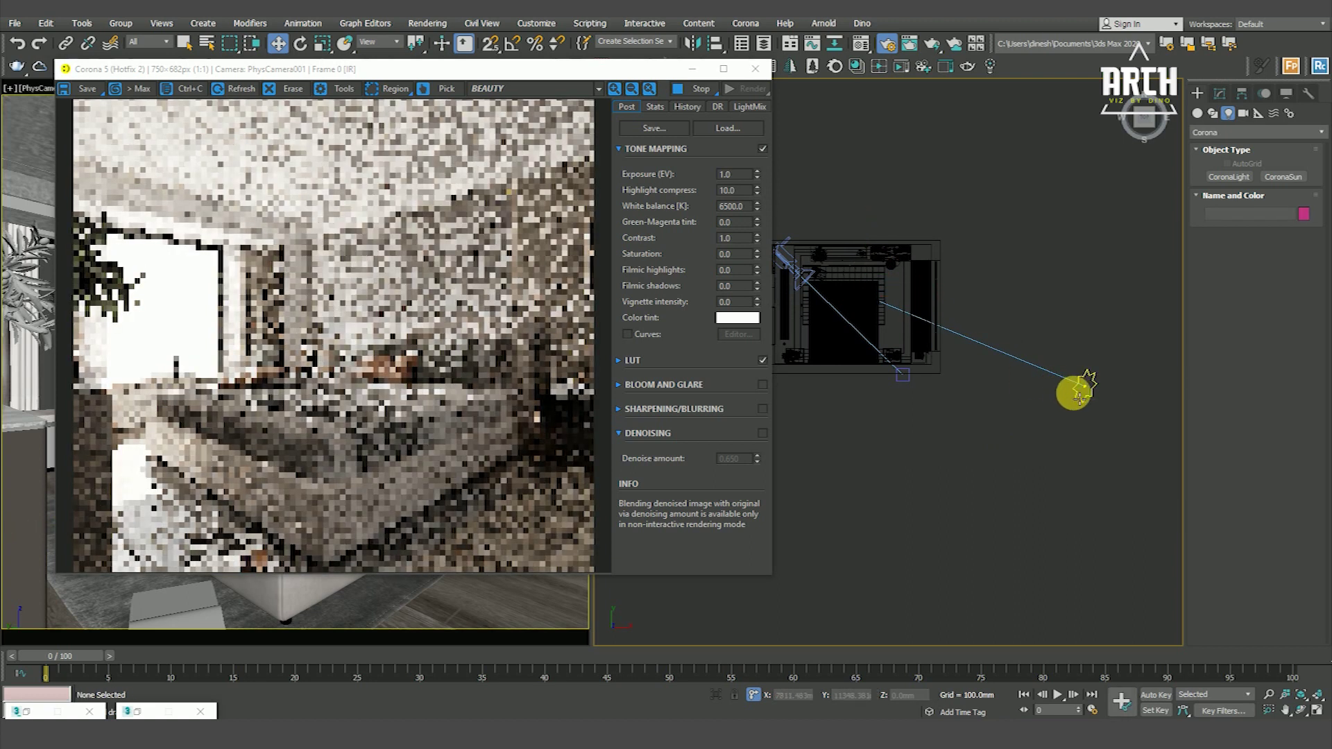
{"action": "left_click", "coordinate": [1075, 391]}
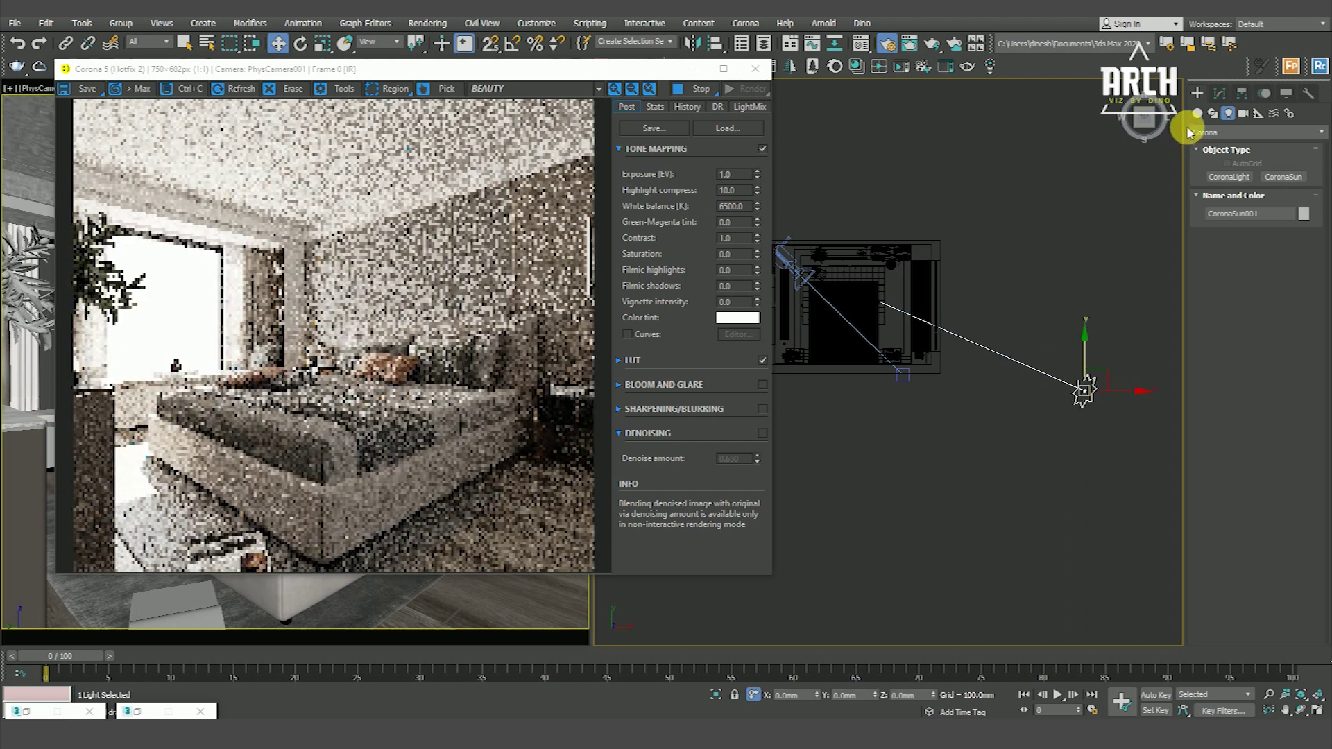
Step: Set CoronaSun001's colour to pure white in its Modify parameters
{"action": "left_click", "coordinate": [1218, 101]}
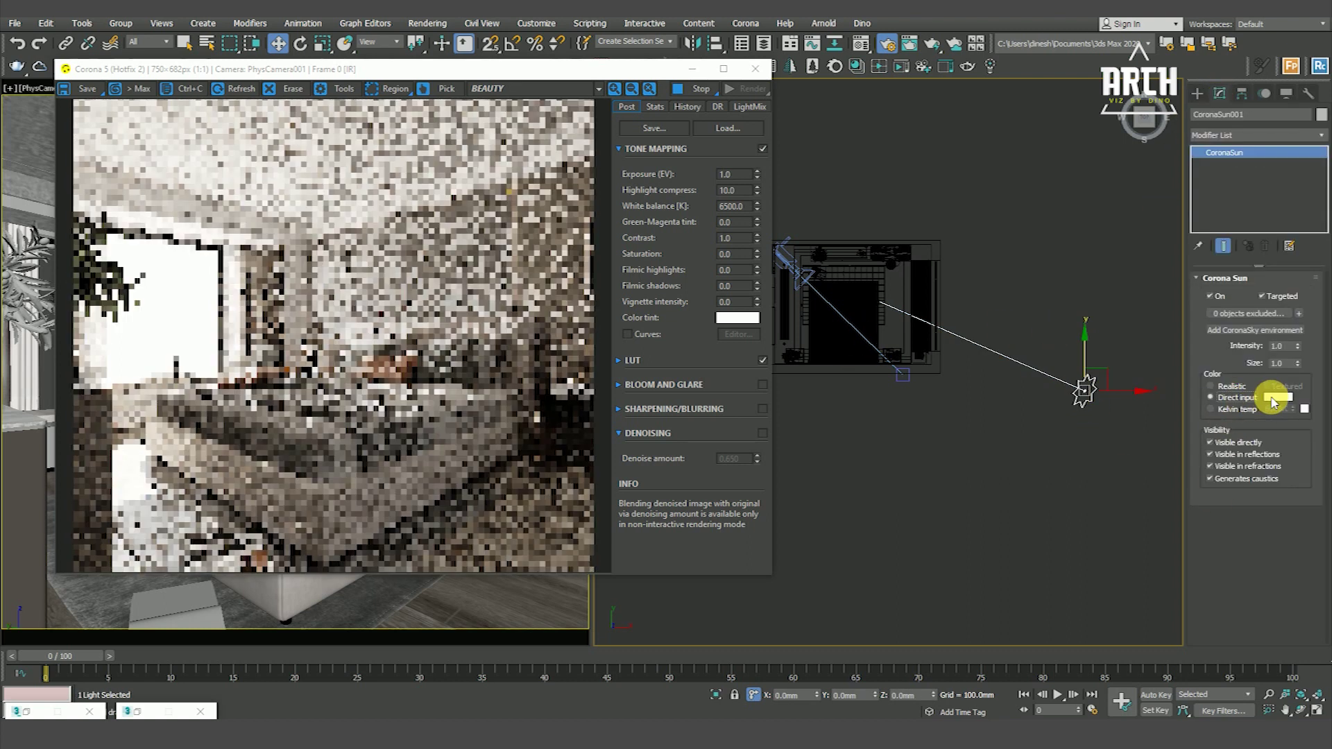
{"action": "scroll", "coordinate": [337, 298], "scroll_direction": "up", "scroll_amount": 4}
{"action": "scroll", "coordinate": [381, 319], "scroll_direction": "down", "scroll_amount": 4}
{"action": "left_click", "coordinate": [1276, 398]}
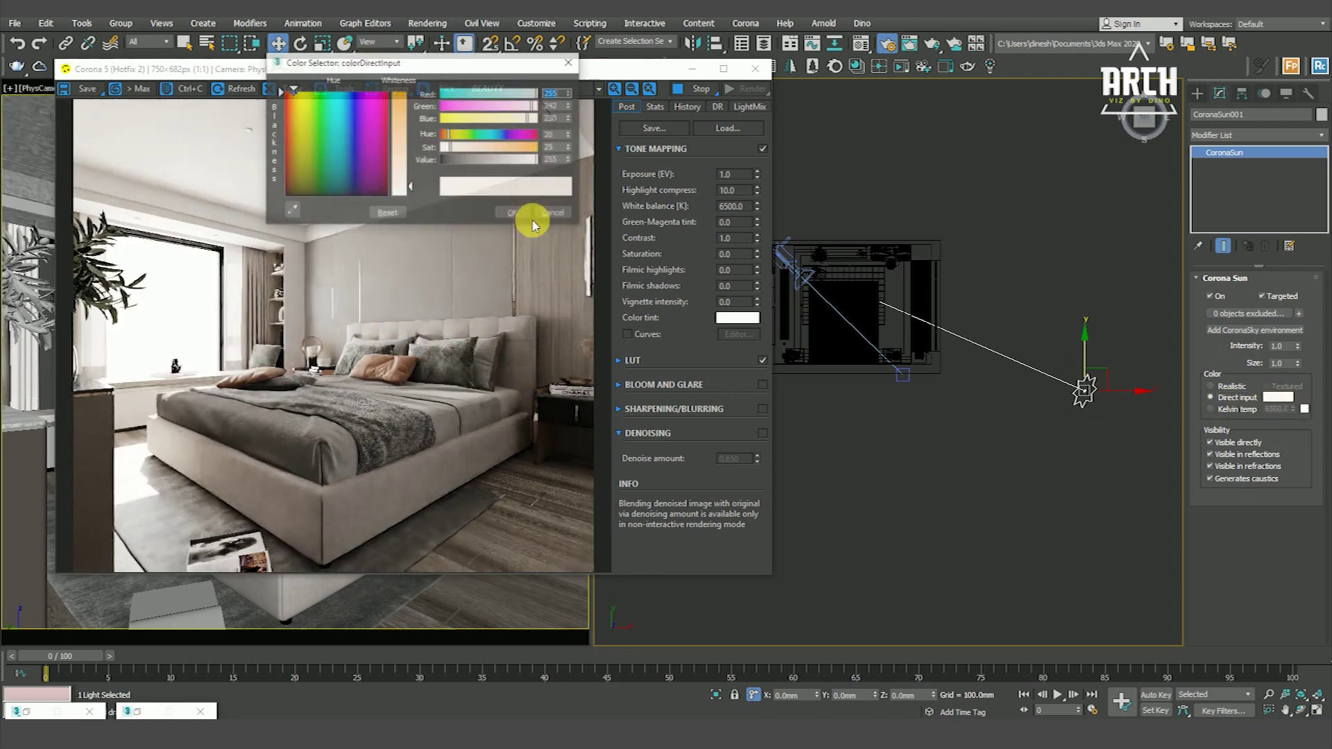
{"action": "left_click_drag", "start_coordinate": [416, 178], "coordinate": [410, 198]}
{"action": "left_click", "coordinate": [501, 214]}
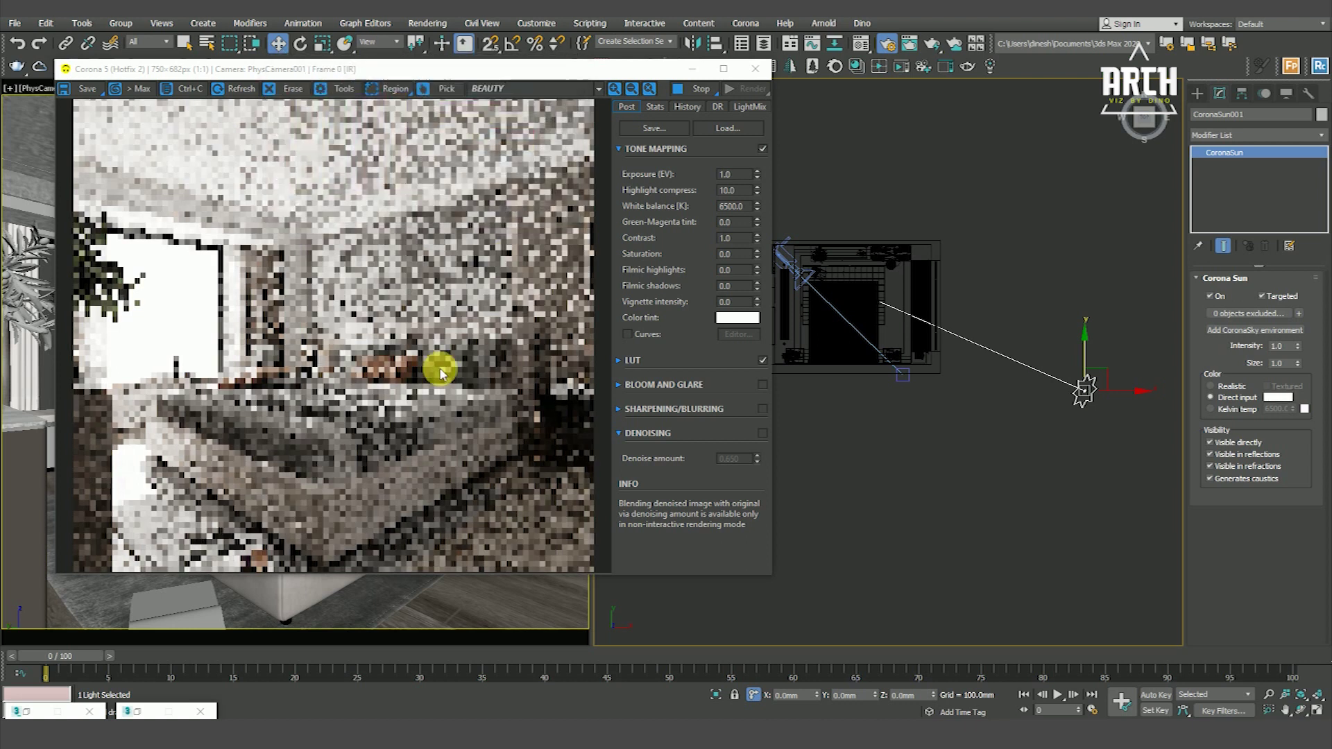
{"action": "scroll", "coordinate": [303, 298], "scroll_direction": "up", "scroll_amount": 3}
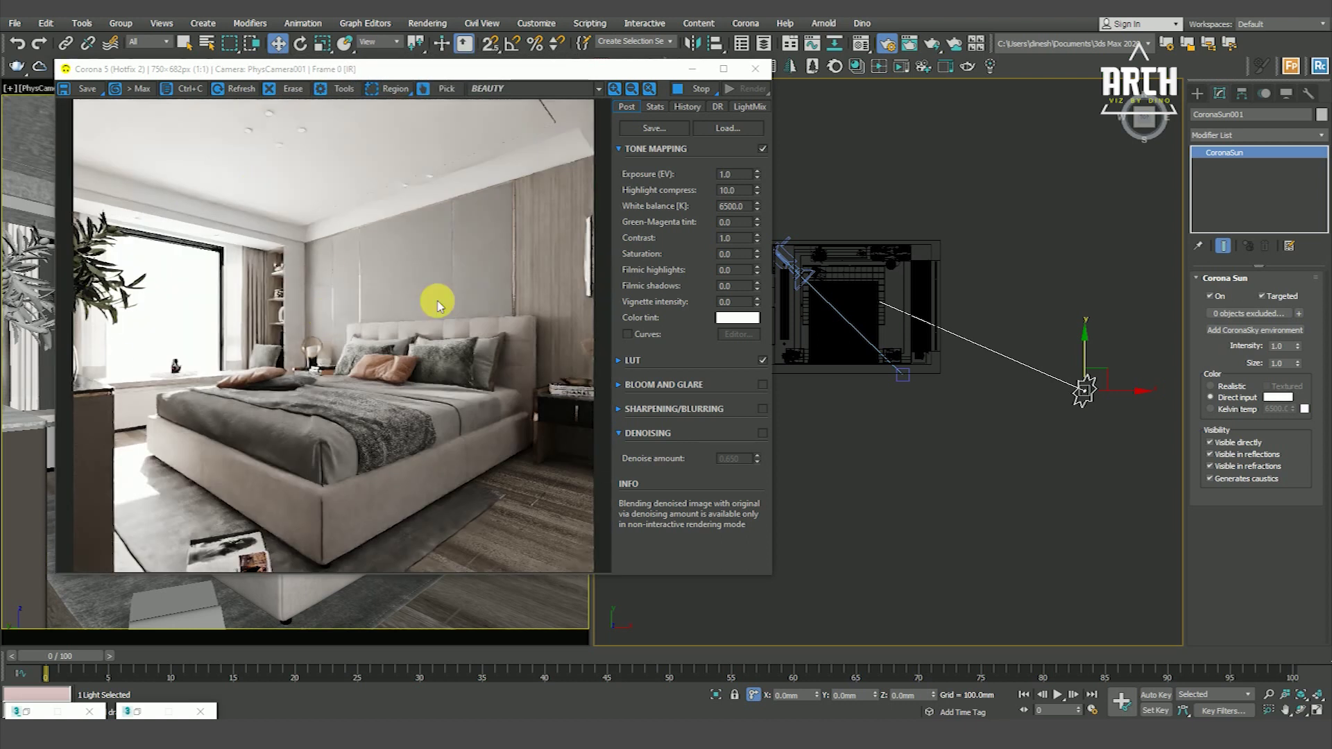
{"action": "middle_click_drag", "start_coordinate": [1022, 451], "coordinate": [1021, 471]}
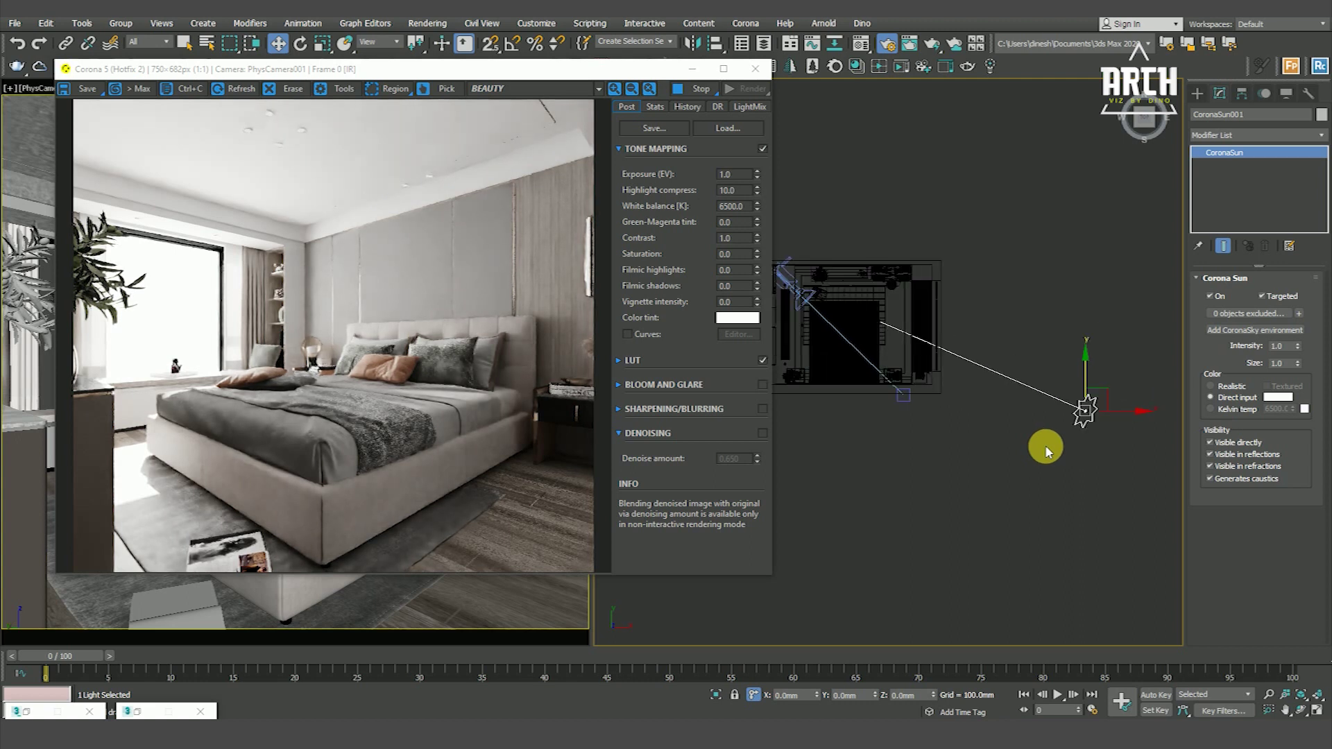
Step: Uncheck the sun's Visible in reflections, Visible directly and Generates caustics options
{"action": "scroll", "coordinate": [1017, 432], "scroll_direction": "up", "scroll_amount": 1}
{"action": "scroll", "coordinate": [1017, 431], "scroll_direction": "down", "scroll_amount": 2}
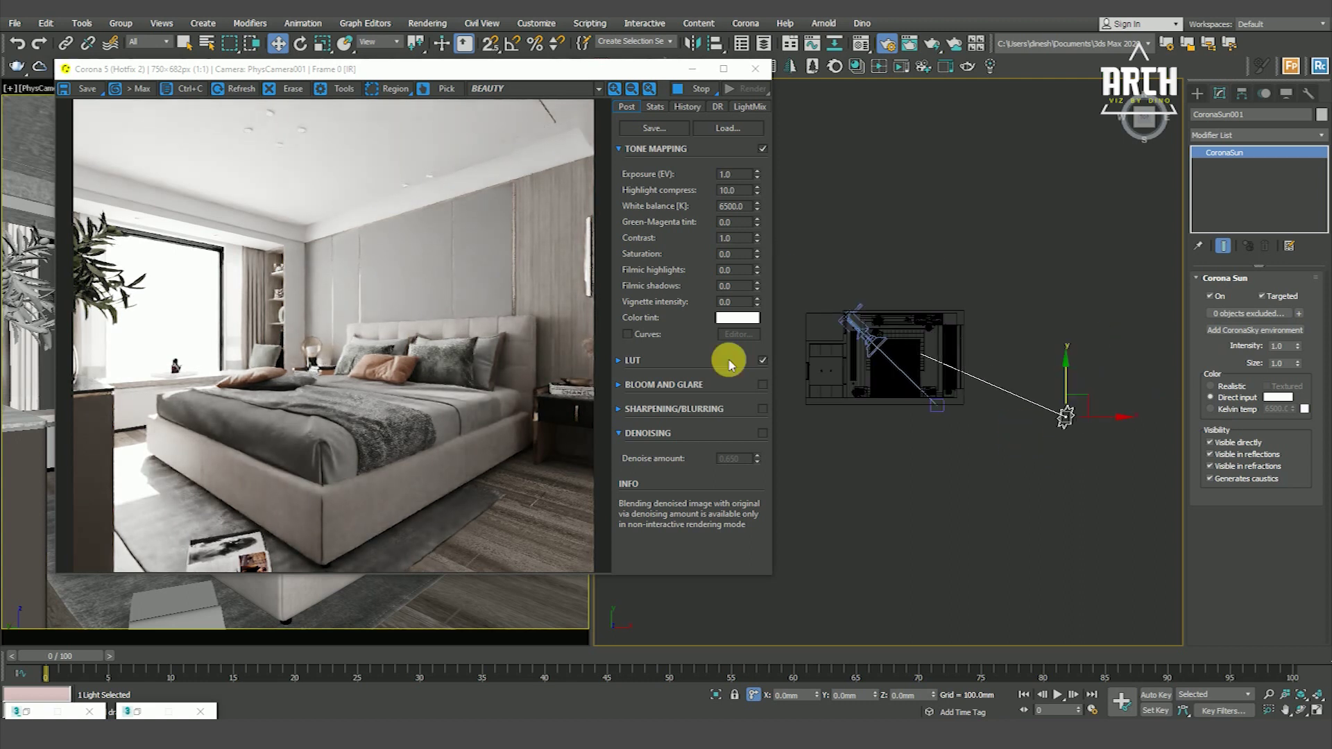
{"action": "left_click", "coordinate": [1226, 453]}
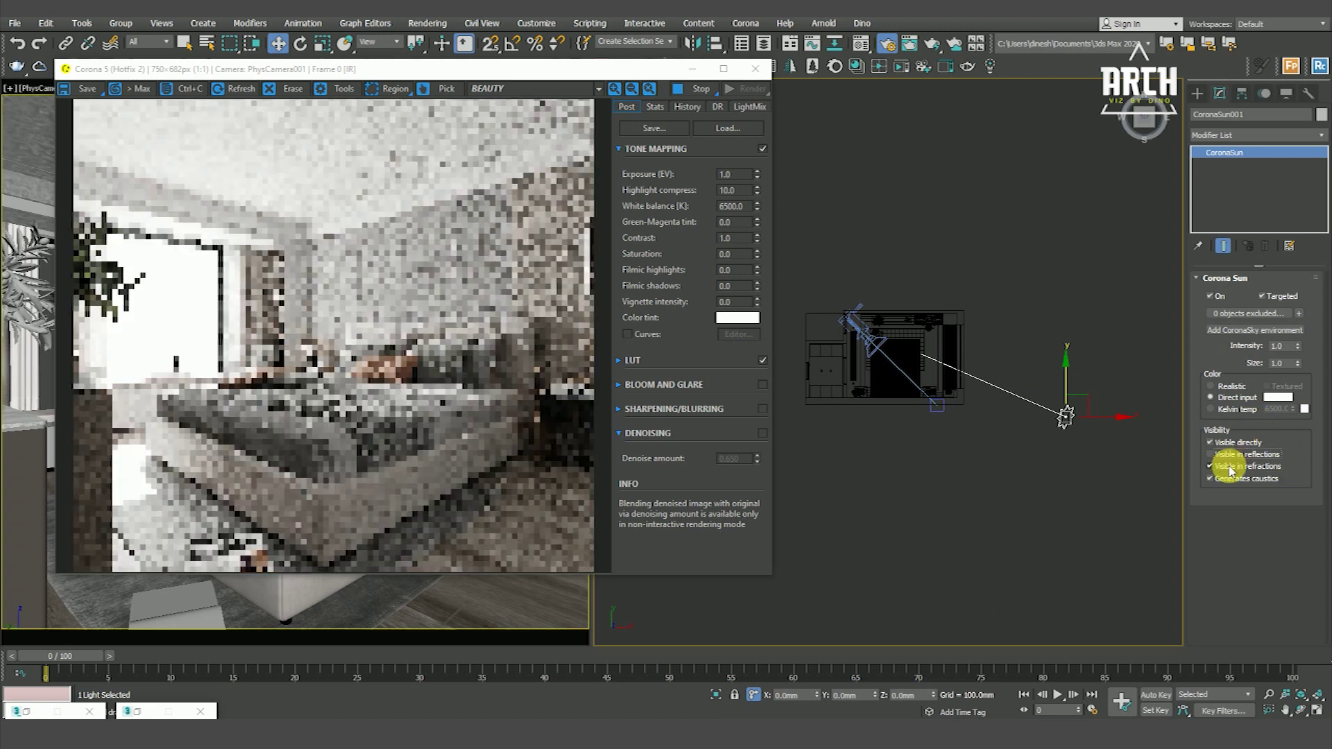
{"action": "left_click", "coordinate": [1230, 480]}
{"action": "left_click", "coordinate": [1227, 442]}
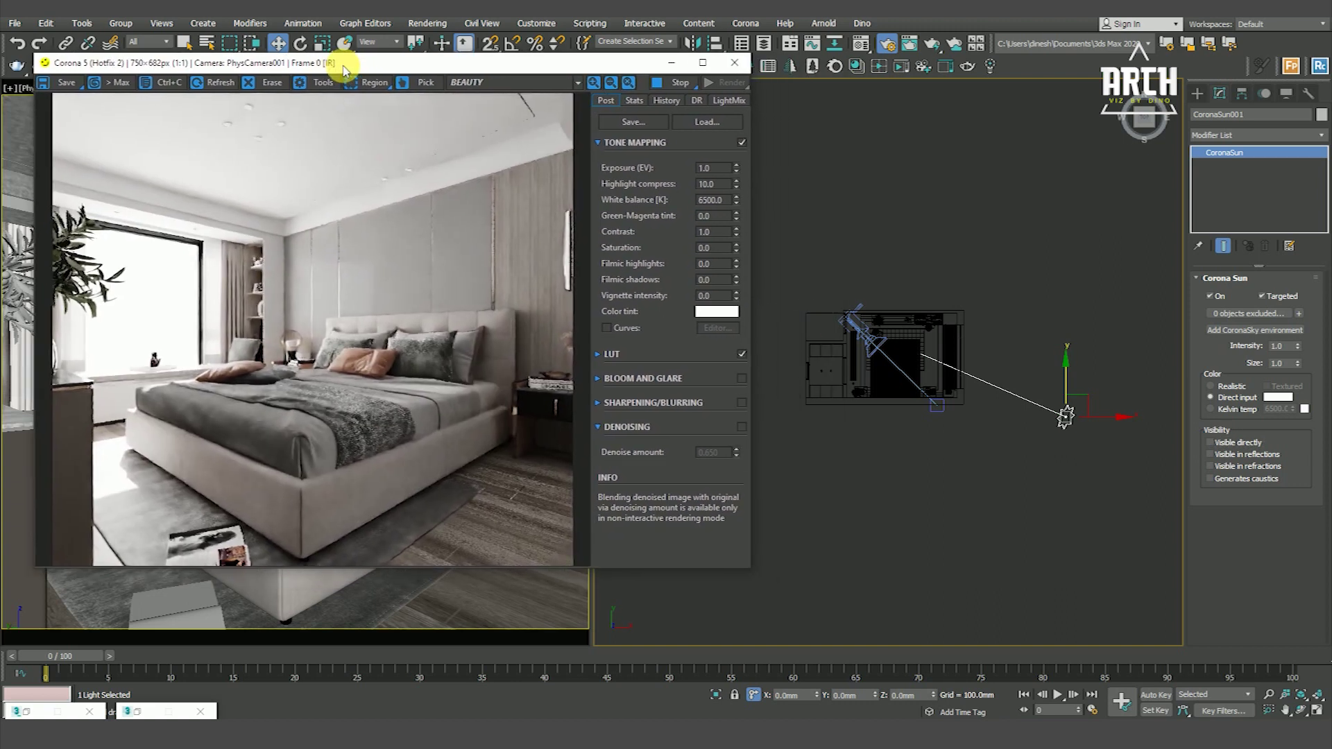
{"action": "left_click_drag", "start_coordinate": [375, 76], "coordinate": [360, 80]}
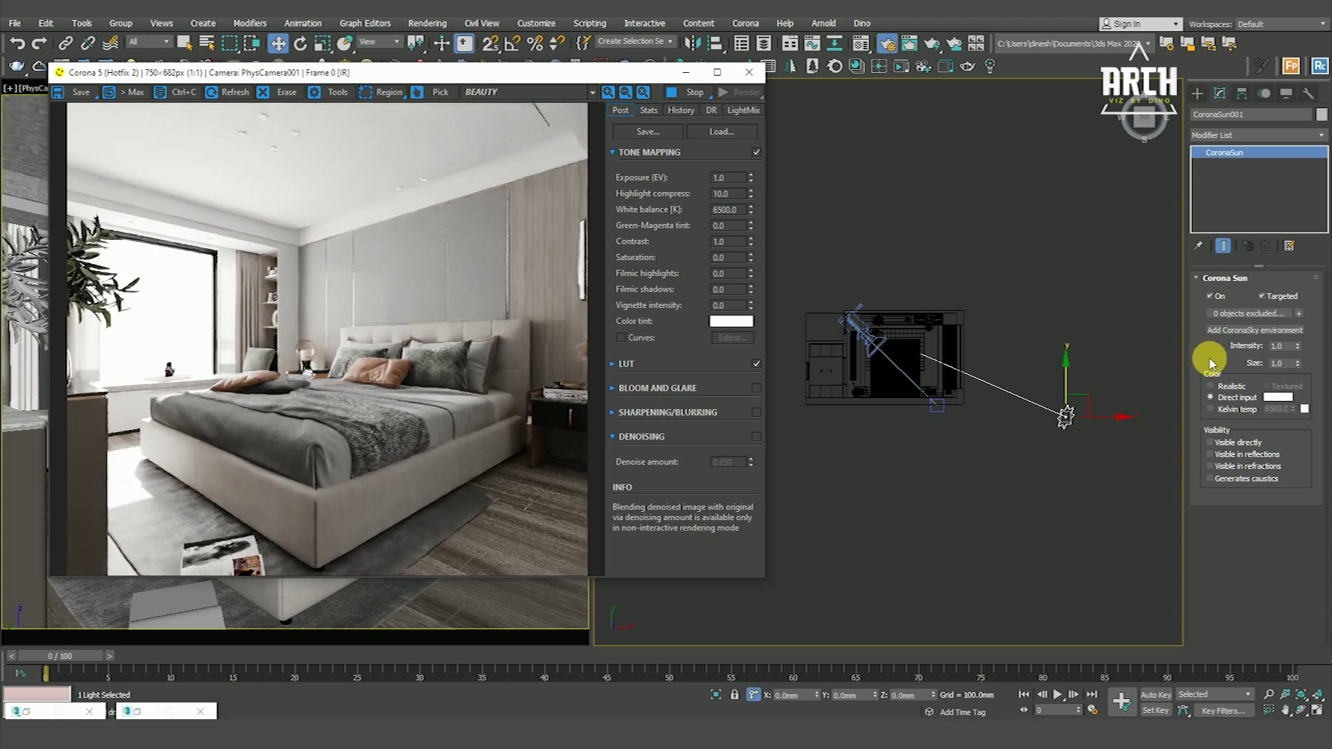
Step: Enter sun intensity 0.5, try size 2.0, then settle on size 3.0
{"action": "key", "text": "Tab"}
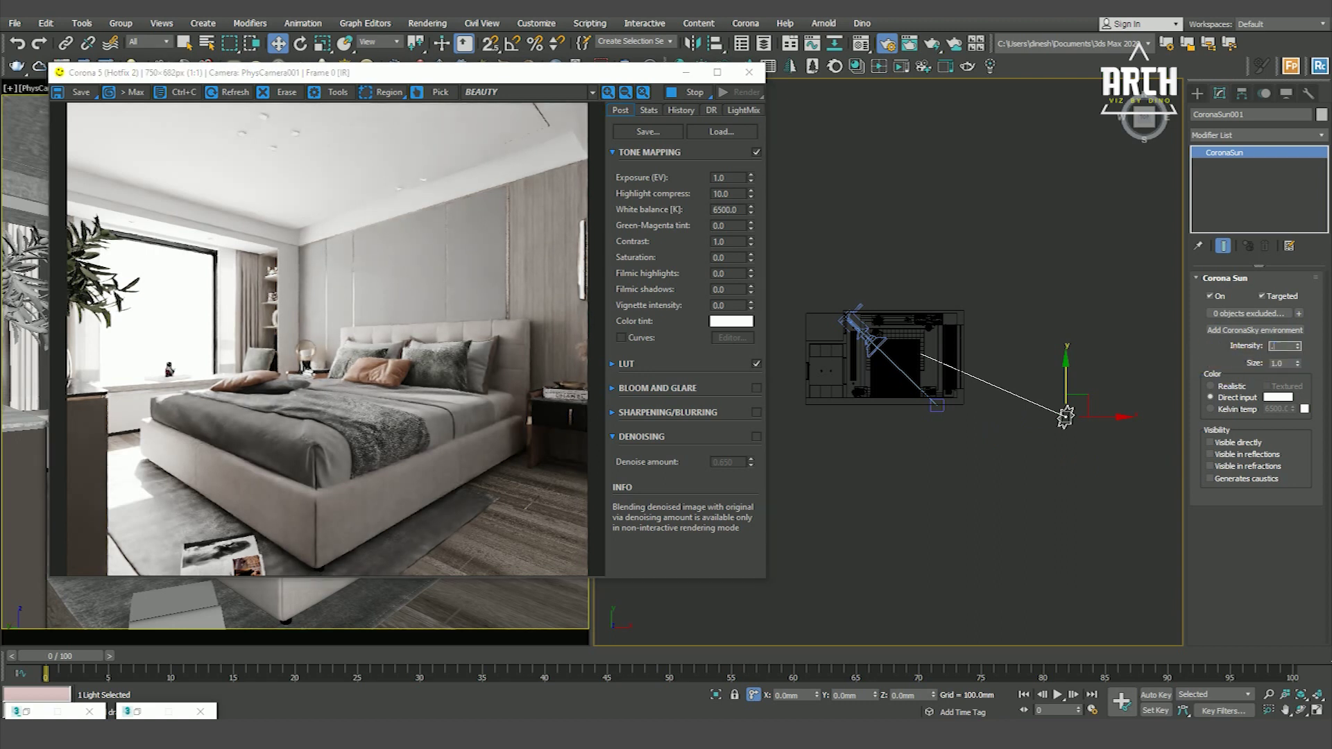
{"action": "type", "text": "0.5"}
{"action": "key", "text": "Return"}
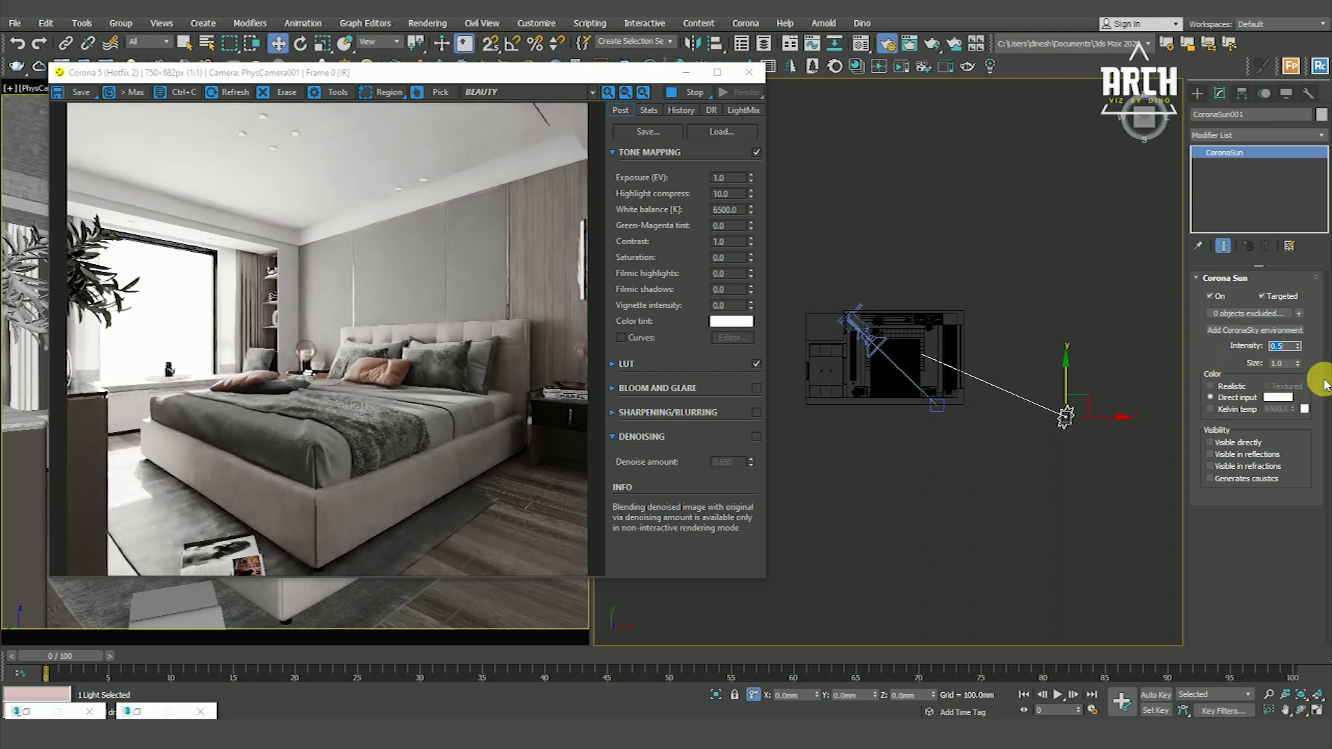
{"action": "key", "text": "Tab"}
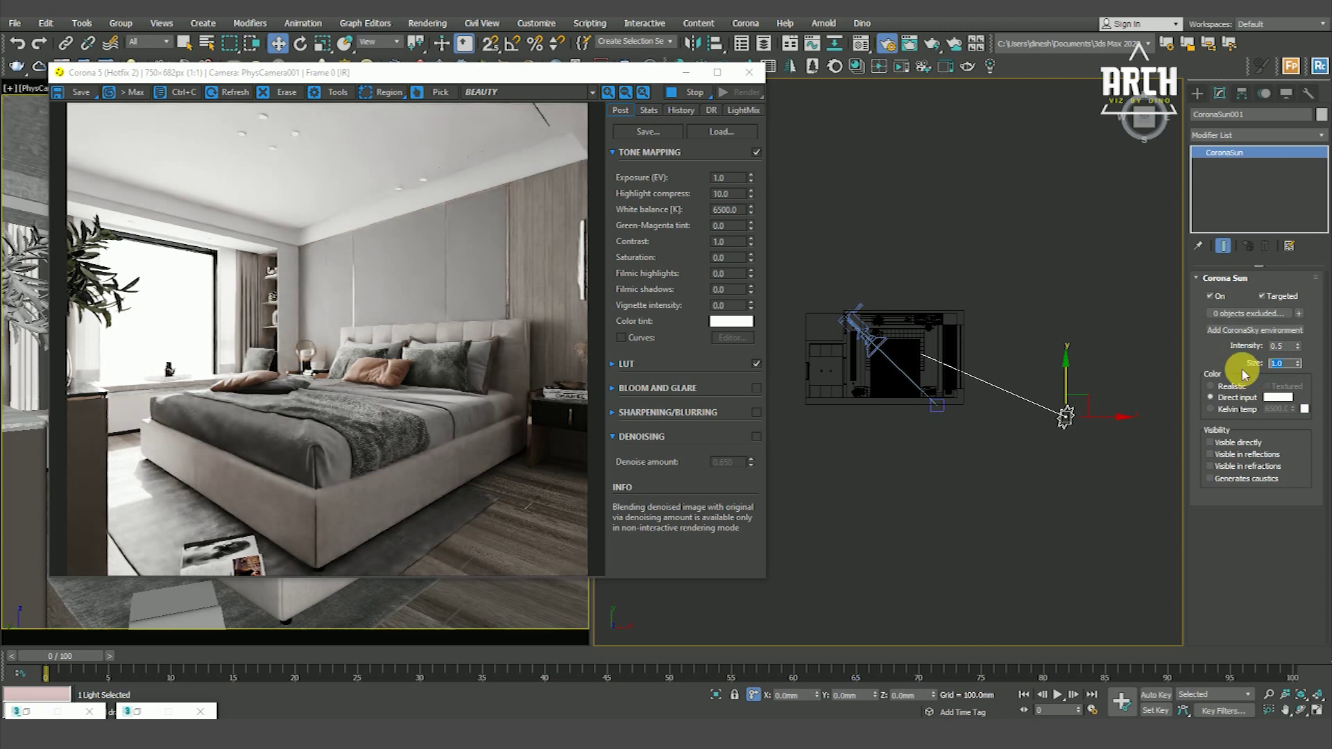
{"action": "type", "text": "2"}
{"action": "key", "text": "Return"}
{"action": "double_click", "coordinate": [1281, 366]}
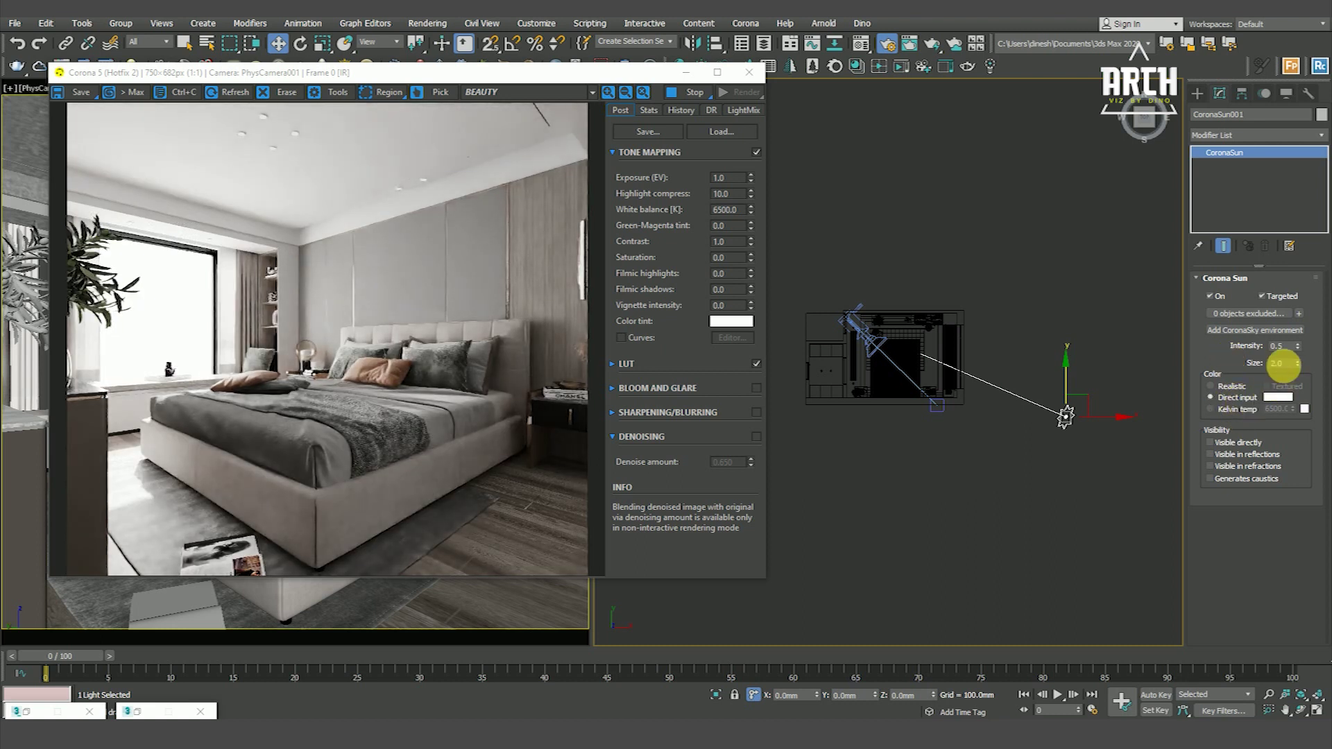
{"action": "type", "text": "3"}
{"action": "key", "text": "Return"}
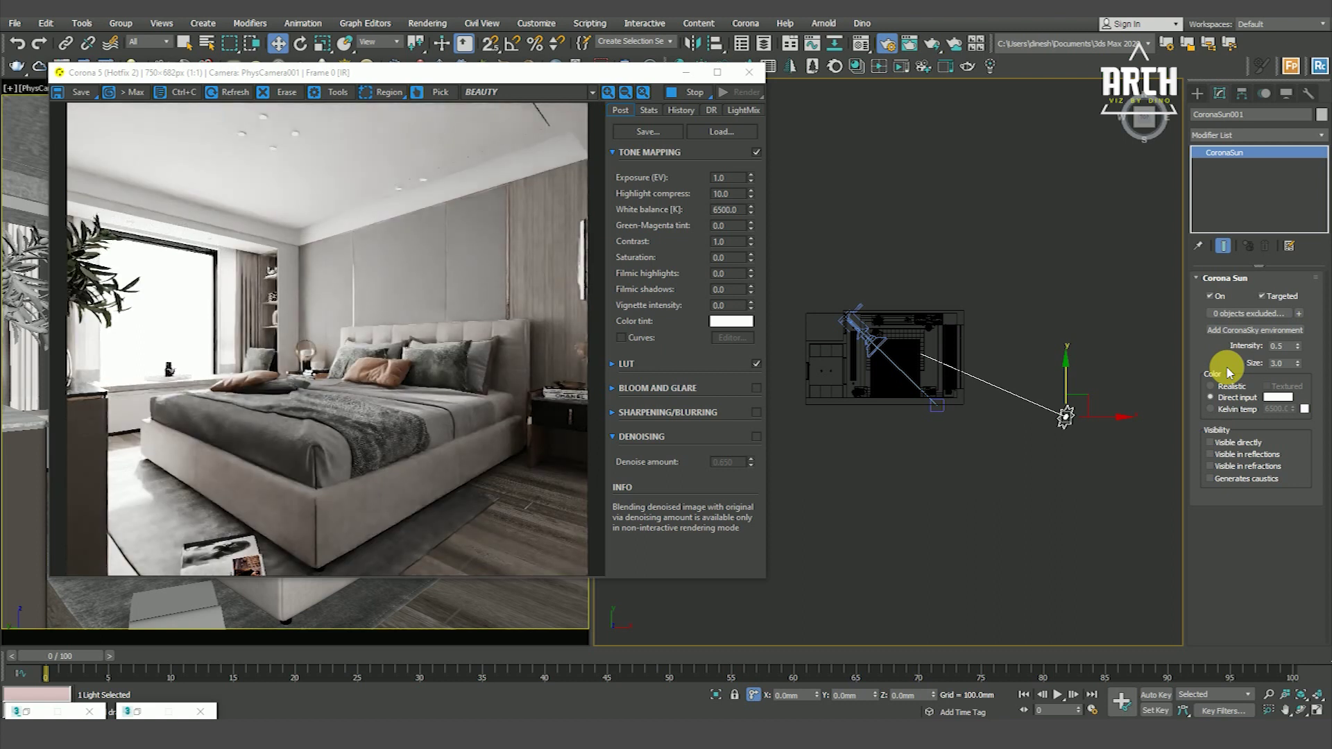
Step: Nudge the top-view plan and clear the scene selection to review the softer render
{"action": "scroll", "coordinate": [403, 451], "scroll_direction": "up", "scroll_amount": 2}
{"action": "scroll", "coordinate": [372, 444], "scroll_direction": "up", "scroll_amount": 2}
{"action": "scroll", "coordinate": [396, 417], "scroll_direction": "down", "scroll_amount": 4}
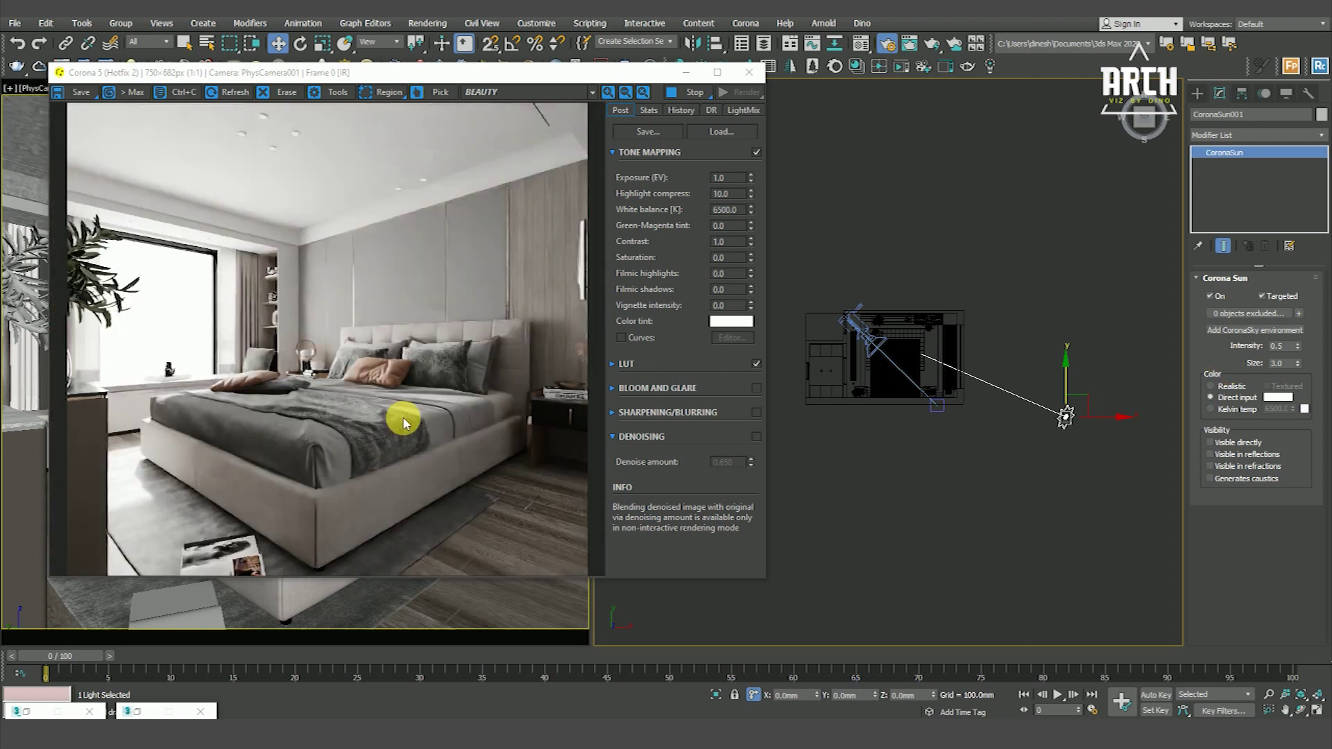
{"action": "scroll", "coordinate": [403, 421], "scroll_direction": "up", "scroll_amount": 2}
{"action": "scroll", "coordinate": [416, 417], "scroll_direction": "down", "scroll_amount": 2}
{"action": "scroll", "coordinate": [425, 414], "scroll_direction": "up", "scroll_amount": 2}
{"action": "scroll", "coordinate": [425, 415], "scroll_direction": "down", "scroll_amount": 2}
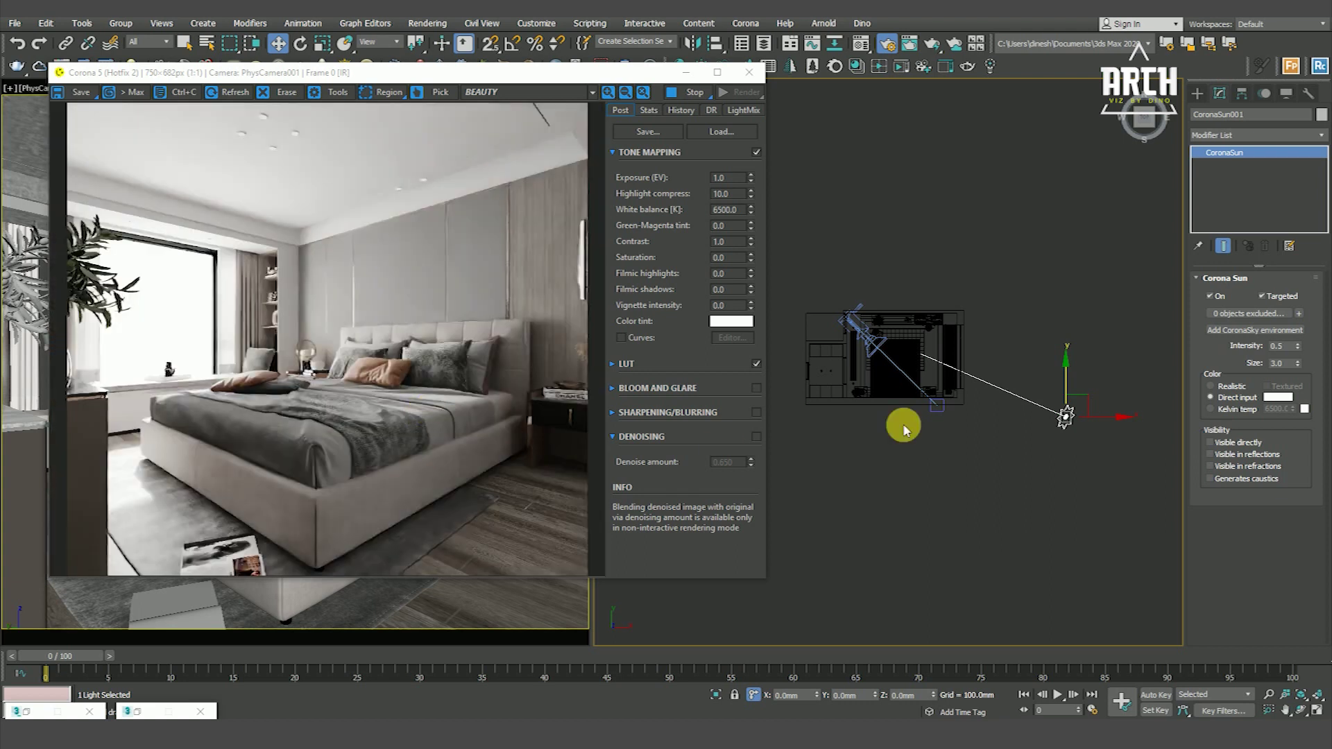
{"action": "middle_click_drag", "start_coordinate": [968, 443], "coordinate": [972, 455]}
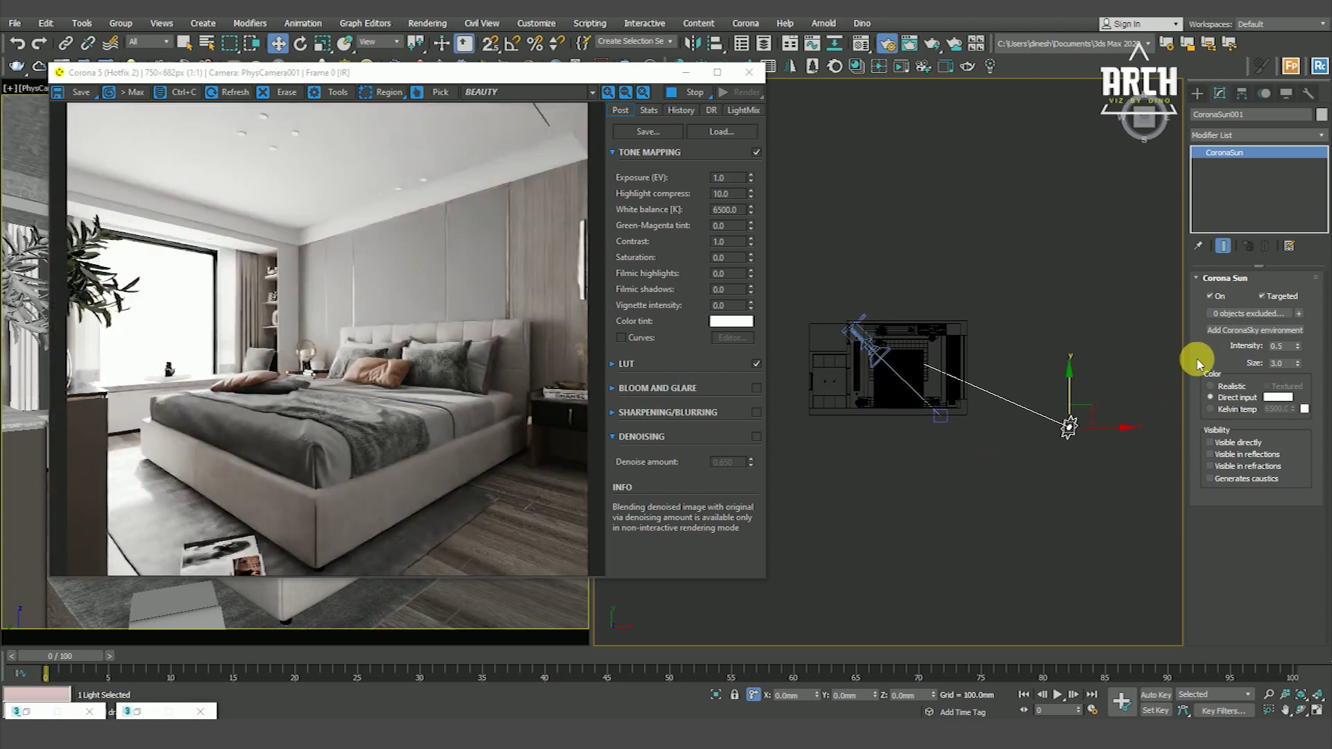
{"action": "left_click", "coordinate": [1006, 471]}
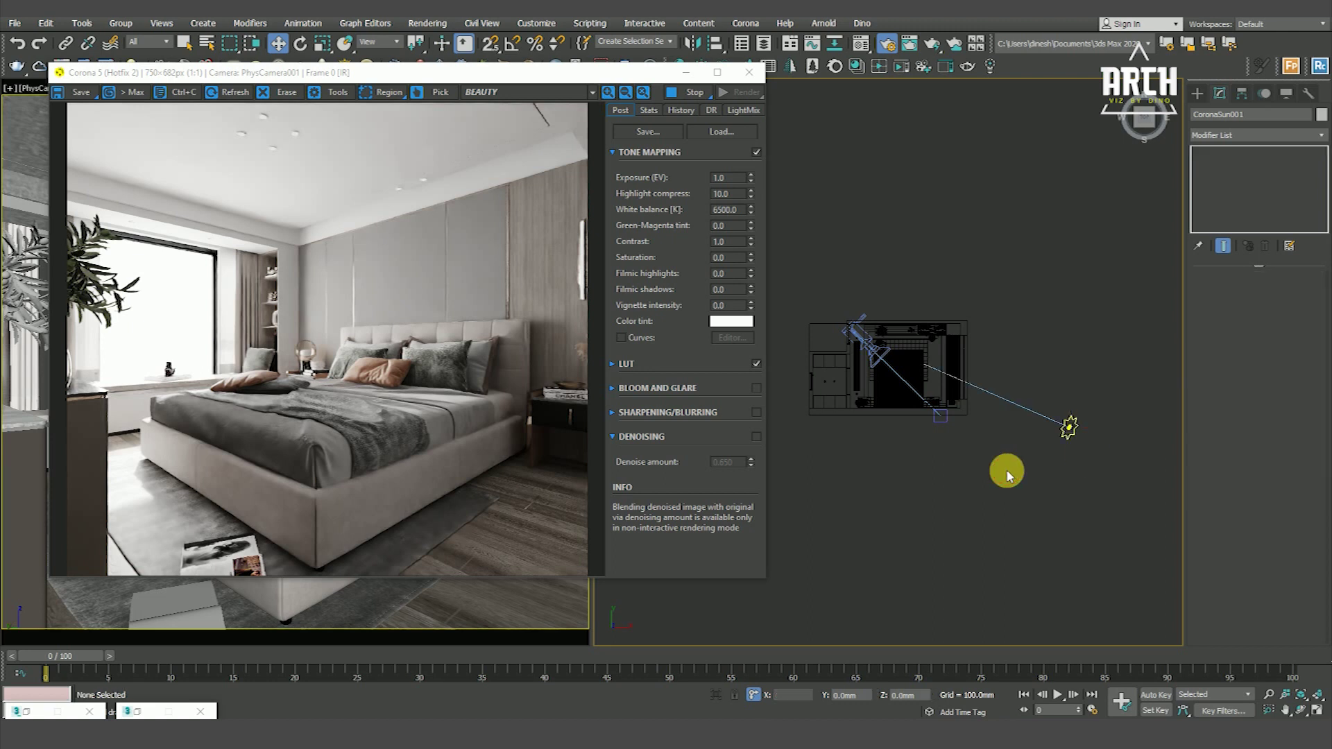
Step: Stop the bedroom's interactive render and open Render Setup
{"action": "left_click", "coordinate": [1070, 436]}
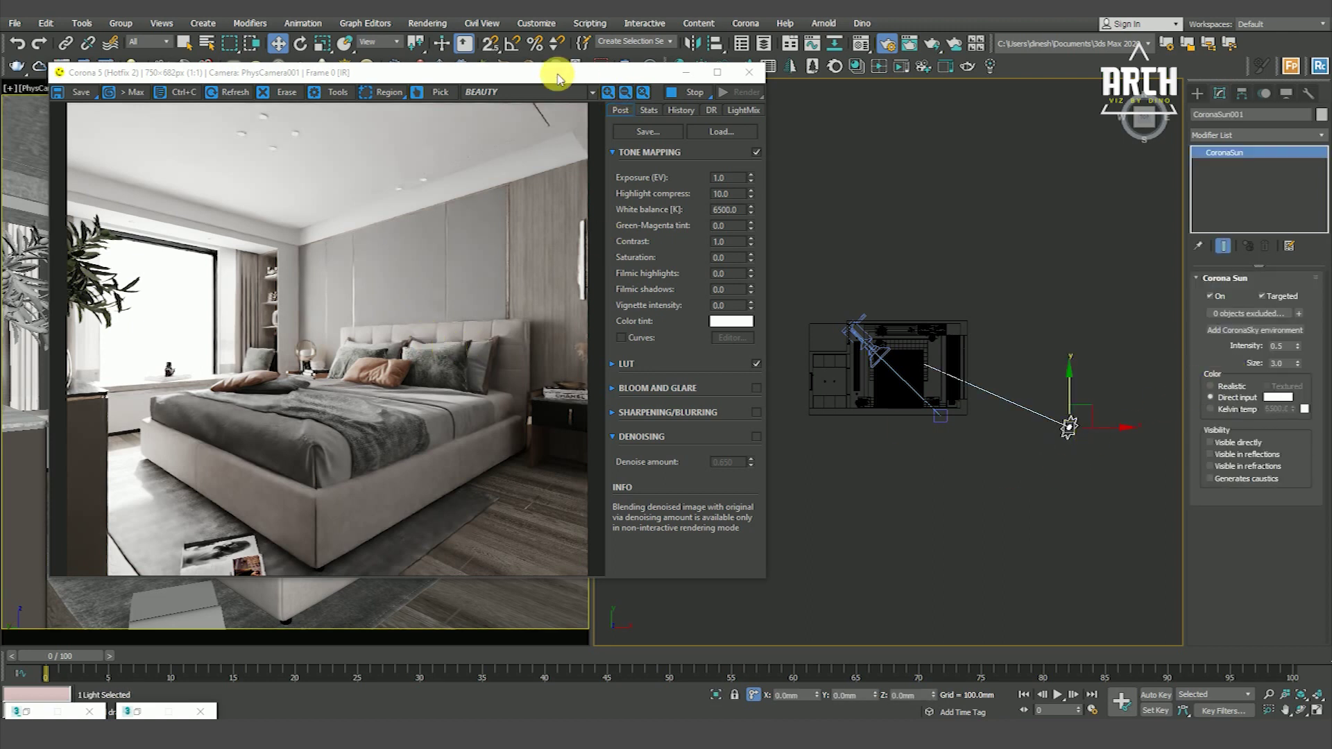
{"action": "left_click", "coordinate": [692, 98]}
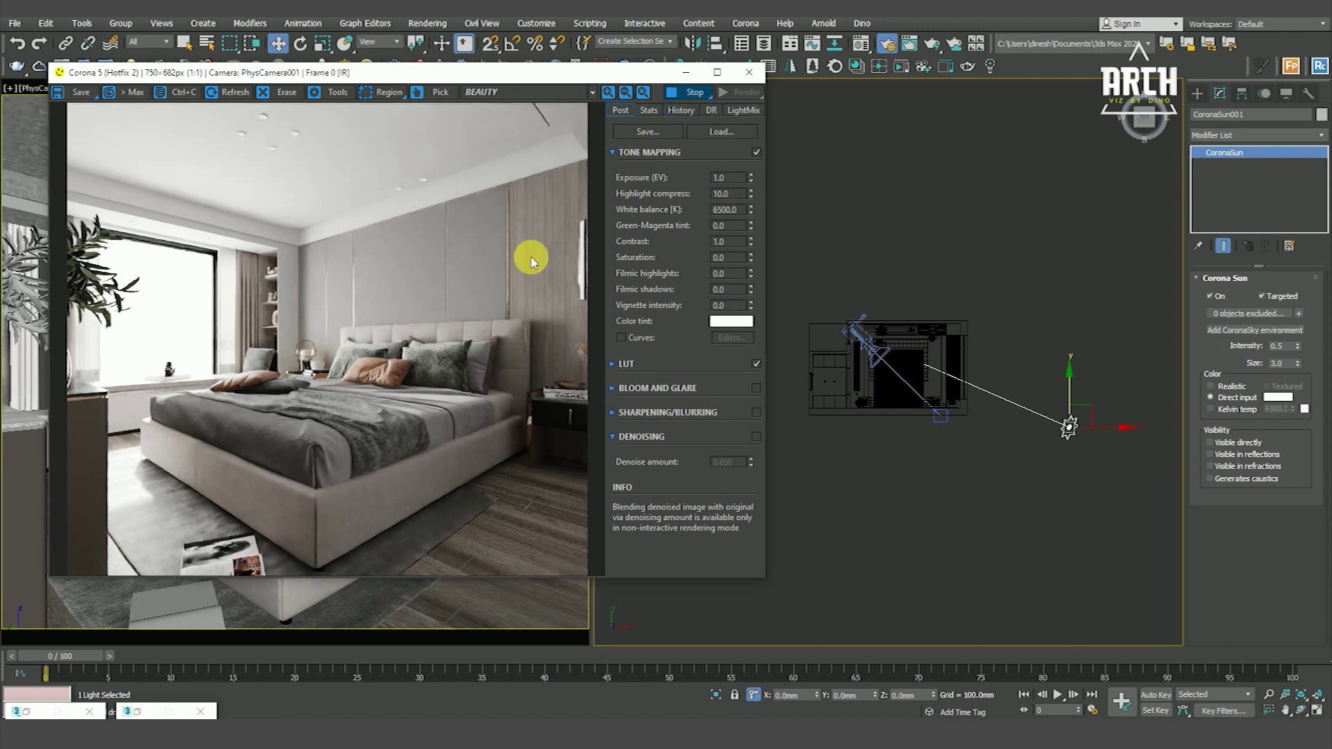
{"action": "left_click", "coordinate": [427, 23]}
{"action": "left_click", "coordinate": [469, 96]}
{"action": "left_click", "coordinate": [427, 23]}
{"action": "left_click", "coordinate": [474, 96]}
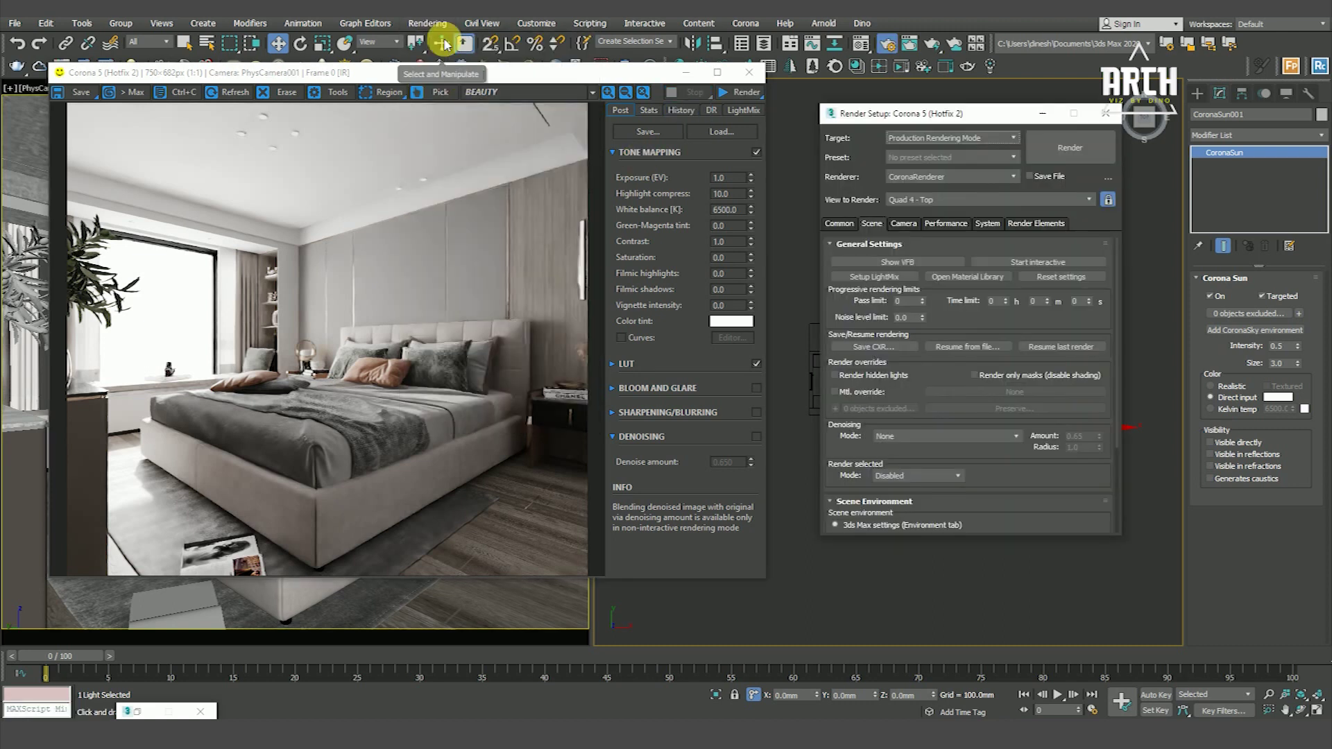
Step: Show Corona's Performance settings, then restart the interactive render (Start IR)
{"action": "left_click_drag", "start_coordinate": [996, 116], "coordinate": [1014, 116]}
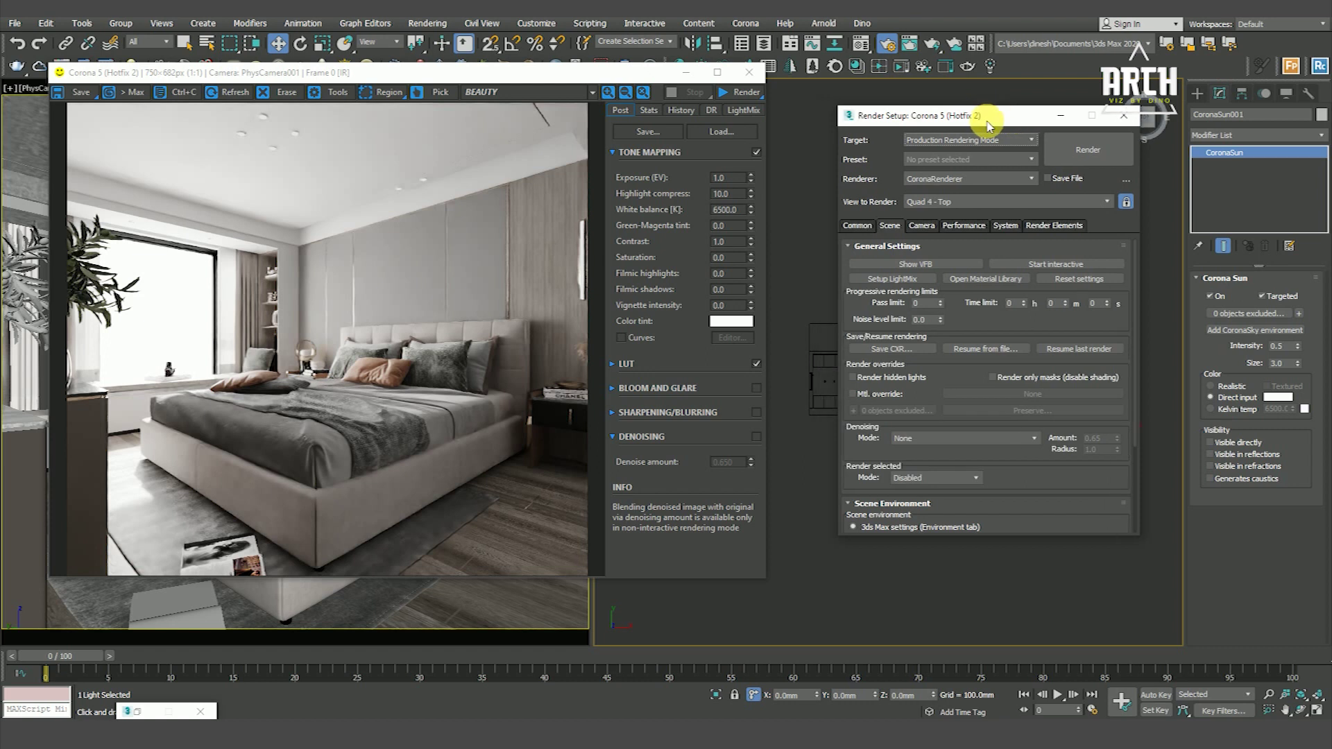
{"action": "left_click", "coordinate": [1052, 225]}
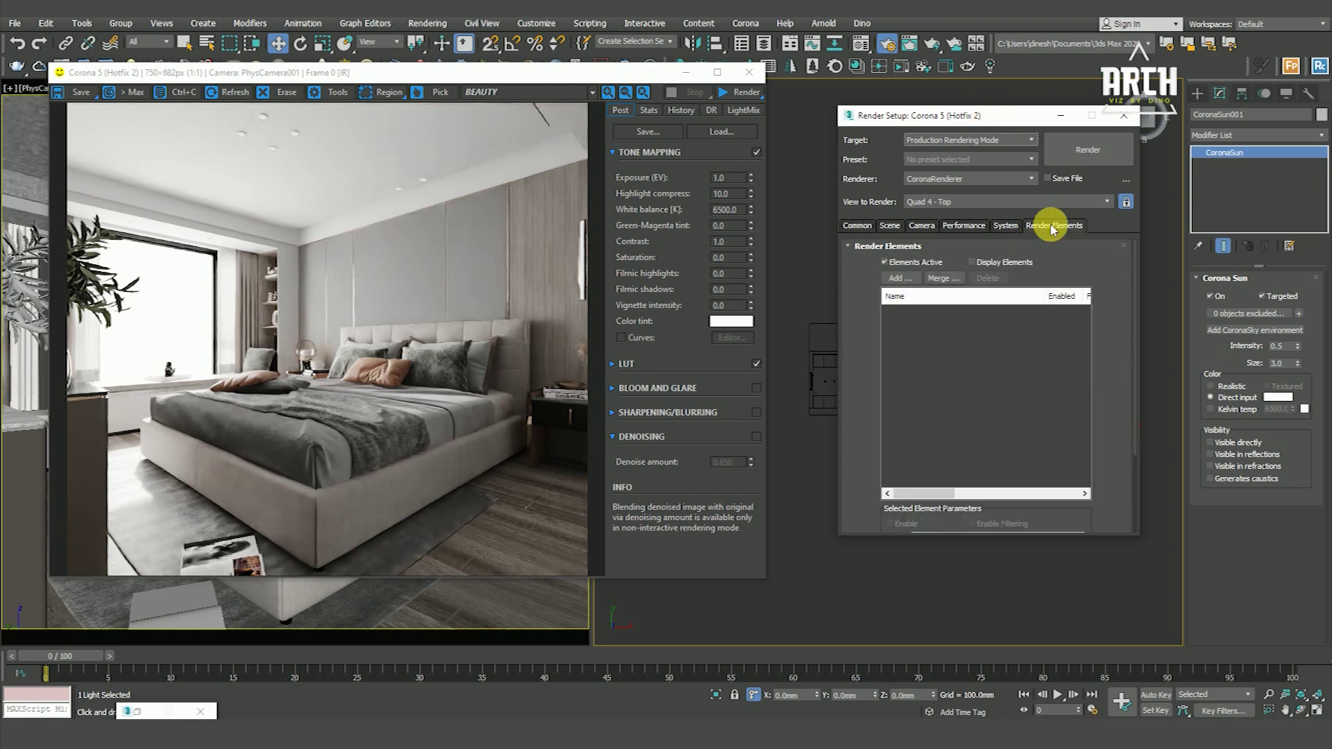
{"action": "left_click", "coordinate": [1004, 225]}
{"action": "left_click", "coordinate": [964, 226]}
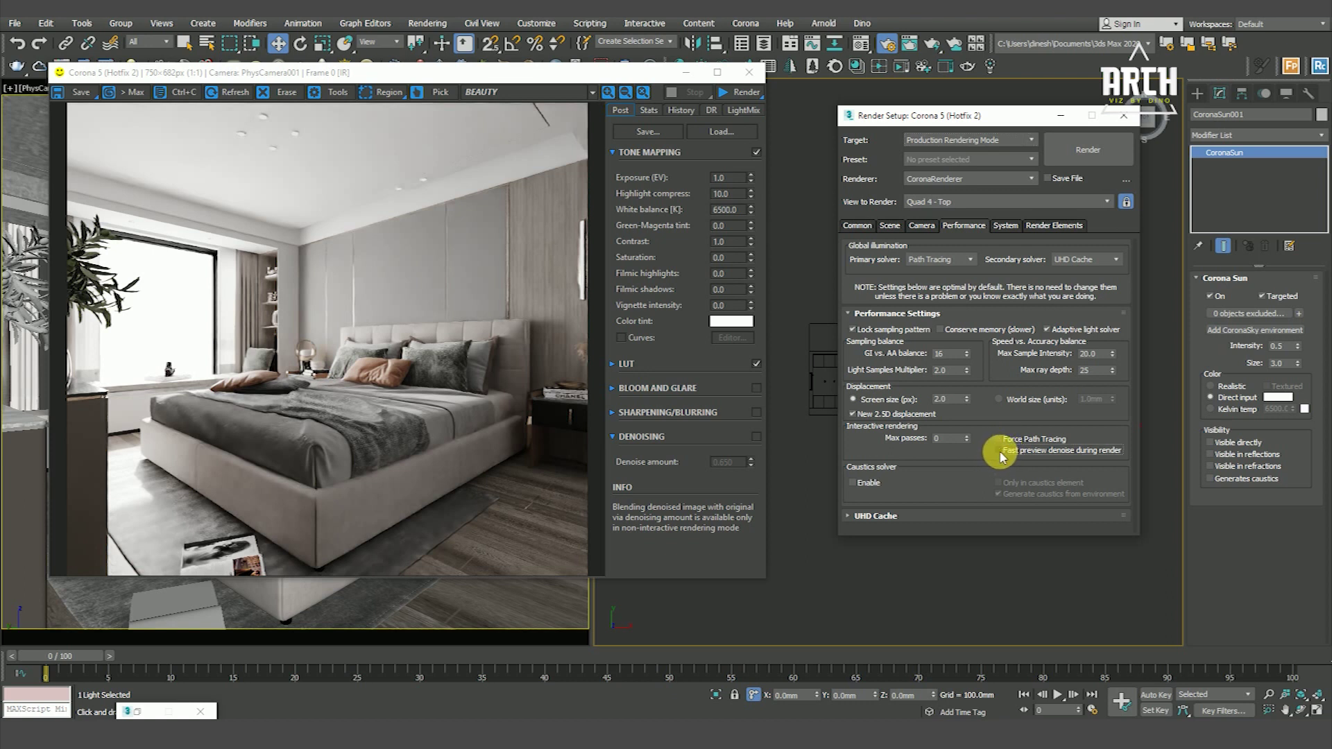
{"action": "left_click", "coordinate": [750, 93]}
{"action": "left_click", "coordinate": [745, 111]}
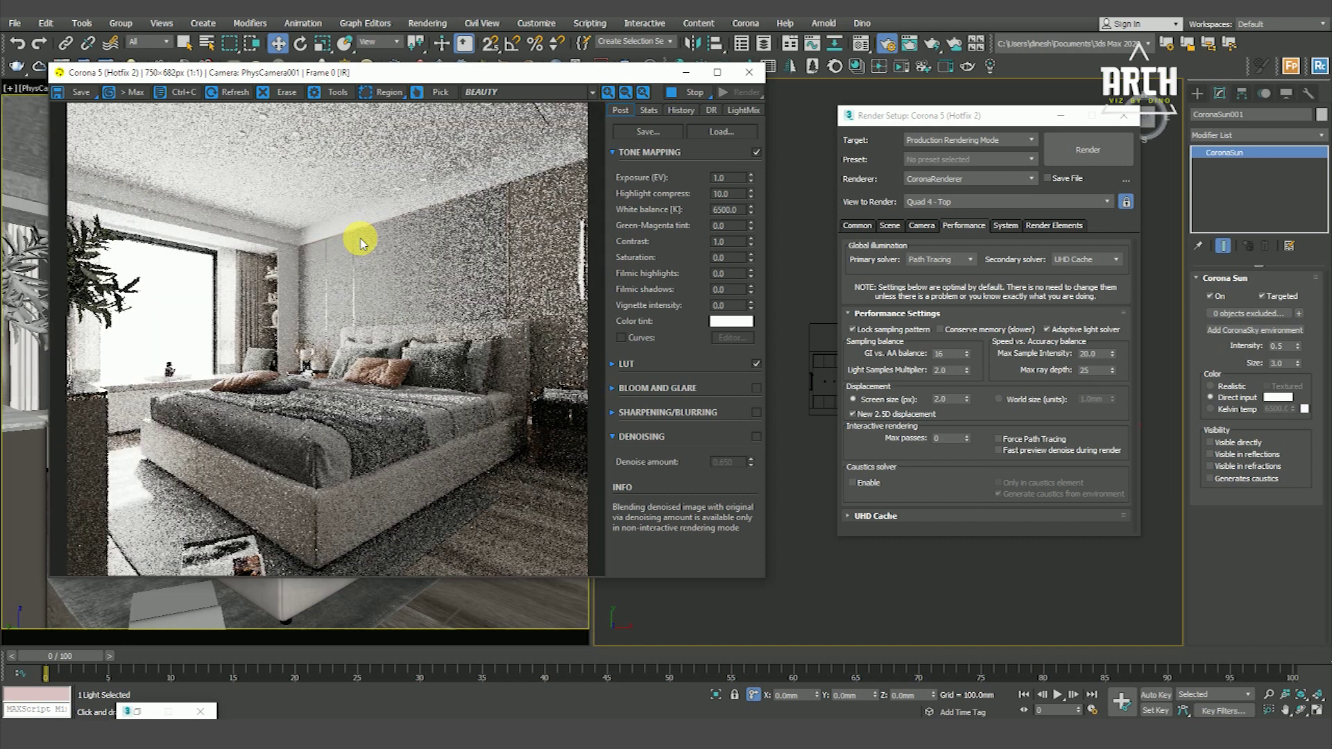
Step: Set the frame buffer exposure to 0.50
{"action": "scroll", "coordinate": [360, 253], "scroll_direction": "up", "scroll_amount": 3}
{"action": "scroll", "coordinate": [360, 253], "scroll_direction": "down", "scroll_amount": 2}
{"action": "scroll", "coordinate": [366, 258], "scroll_direction": "down", "scroll_amount": 1}
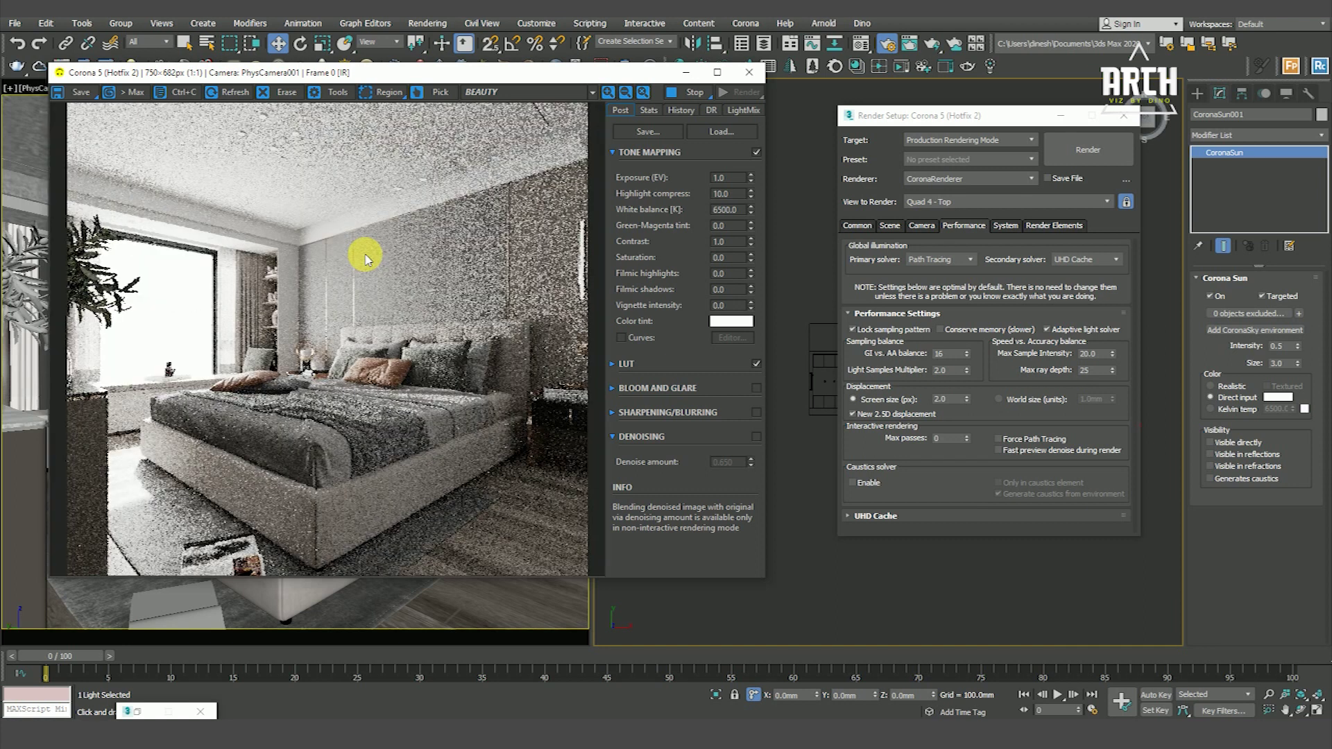
{"action": "scroll", "coordinate": [351, 256], "scroll_direction": "up", "scroll_amount": 2}
{"action": "scroll", "coordinate": [349, 256], "scroll_direction": "down", "scroll_amount": 2}
{"action": "scroll", "coordinate": [349, 257], "scroll_direction": "up", "scroll_amount": 2}
{"action": "scroll", "coordinate": [349, 258], "scroll_direction": "down", "scroll_amount": 2}
{"action": "scroll", "coordinate": [349, 258], "scroll_direction": "up", "scroll_amount": 2}
{"action": "scroll", "coordinate": [349, 258], "scroll_direction": "down", "scroll_amount": 2}
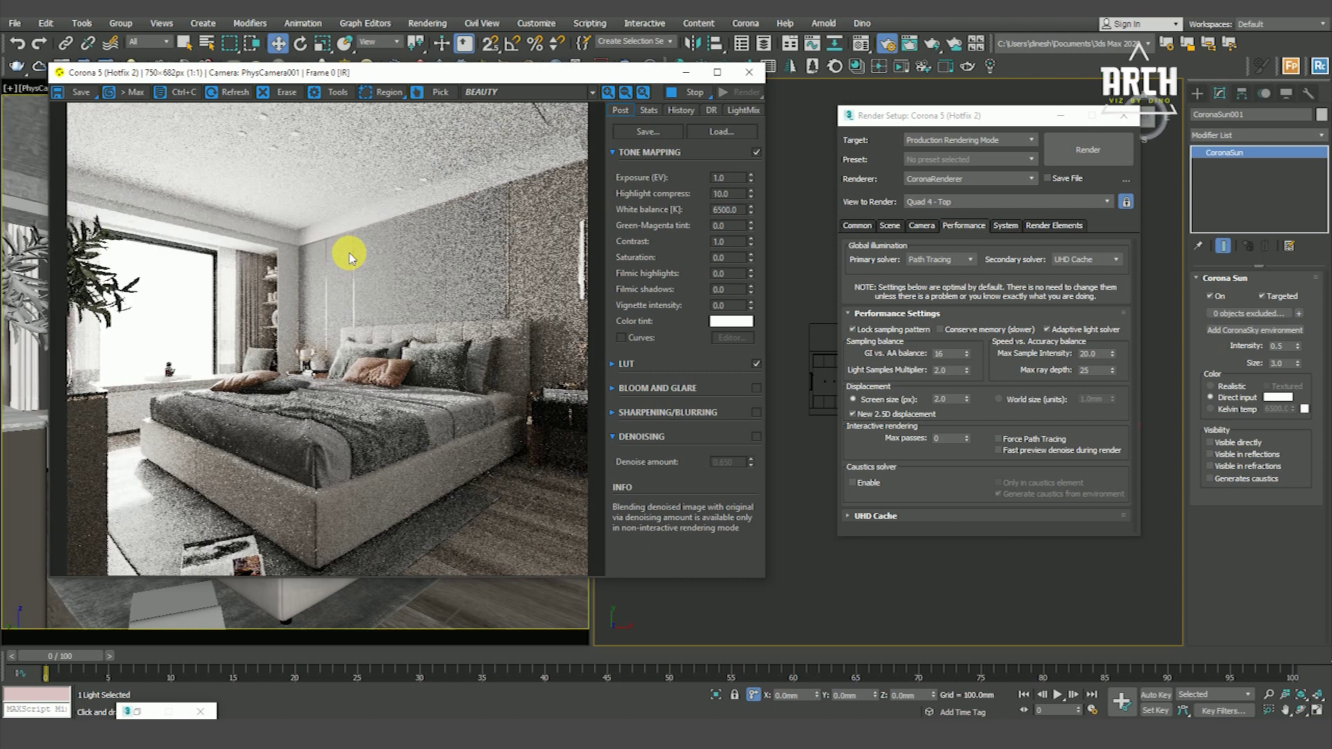
{"action": "right_click", "coordinate": [751, 182]}
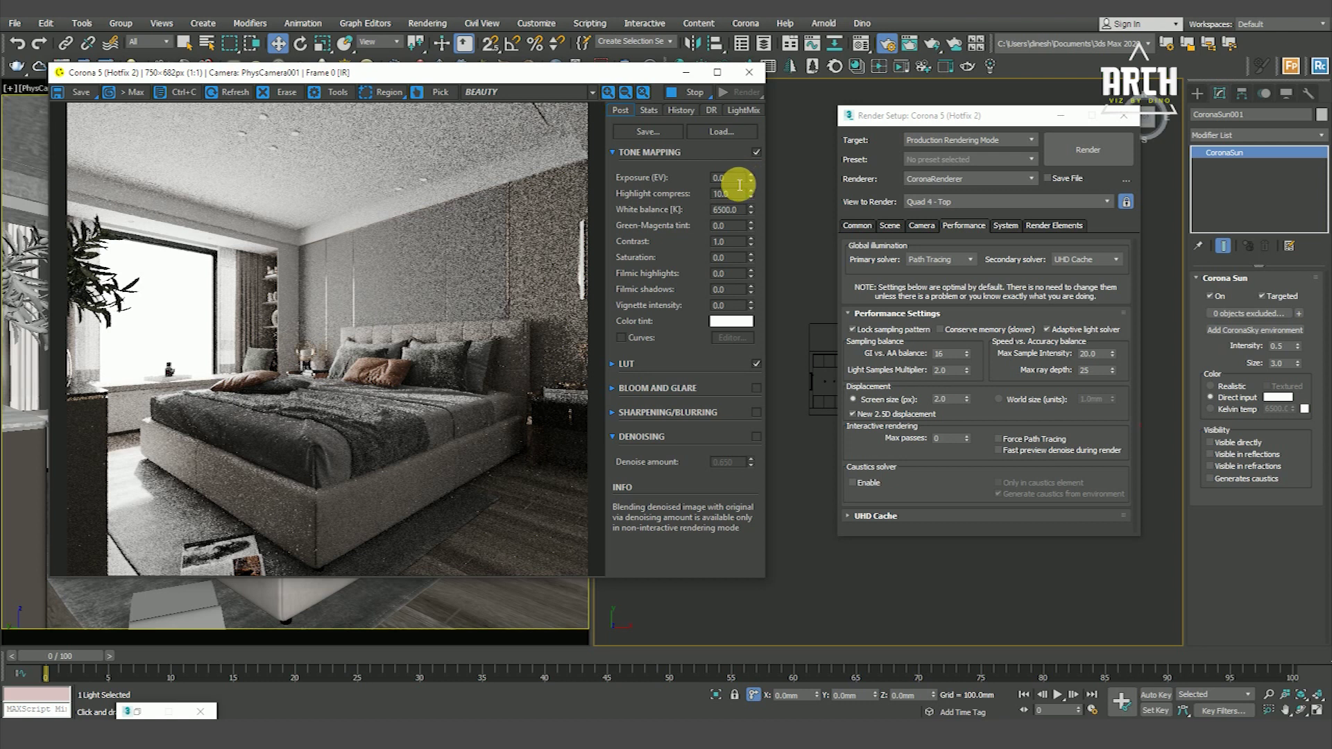
{"action": "key", "text": "Return"}
Step: Preview the Alpha channel, then switch the frame buffer back to BEAUTY
{"action": "scroll", "coordinate": [381, 375], "scroll_direction": "up", "scroll_amount": 2}
{"action": "scroll", "coordinate": [385, 378], "scroll_direction": "down", "scroll_amount": 2}
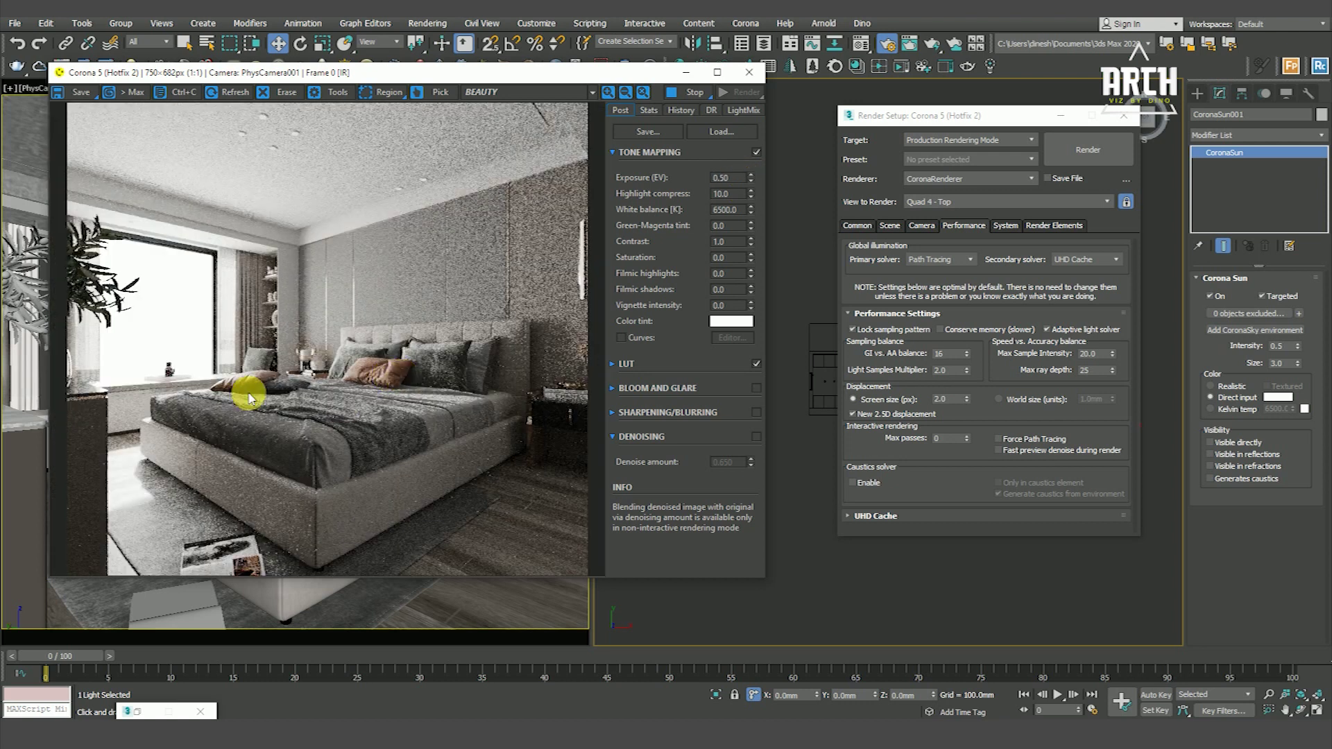
{"action": "scroll", "coordinate": [116, 290], "scroll_direction": "up", "scroll_amount": 2}
{"action": "scroll", "coordinate": [279, 327], "scroll_direction": "down", "scroll_amount": 2}
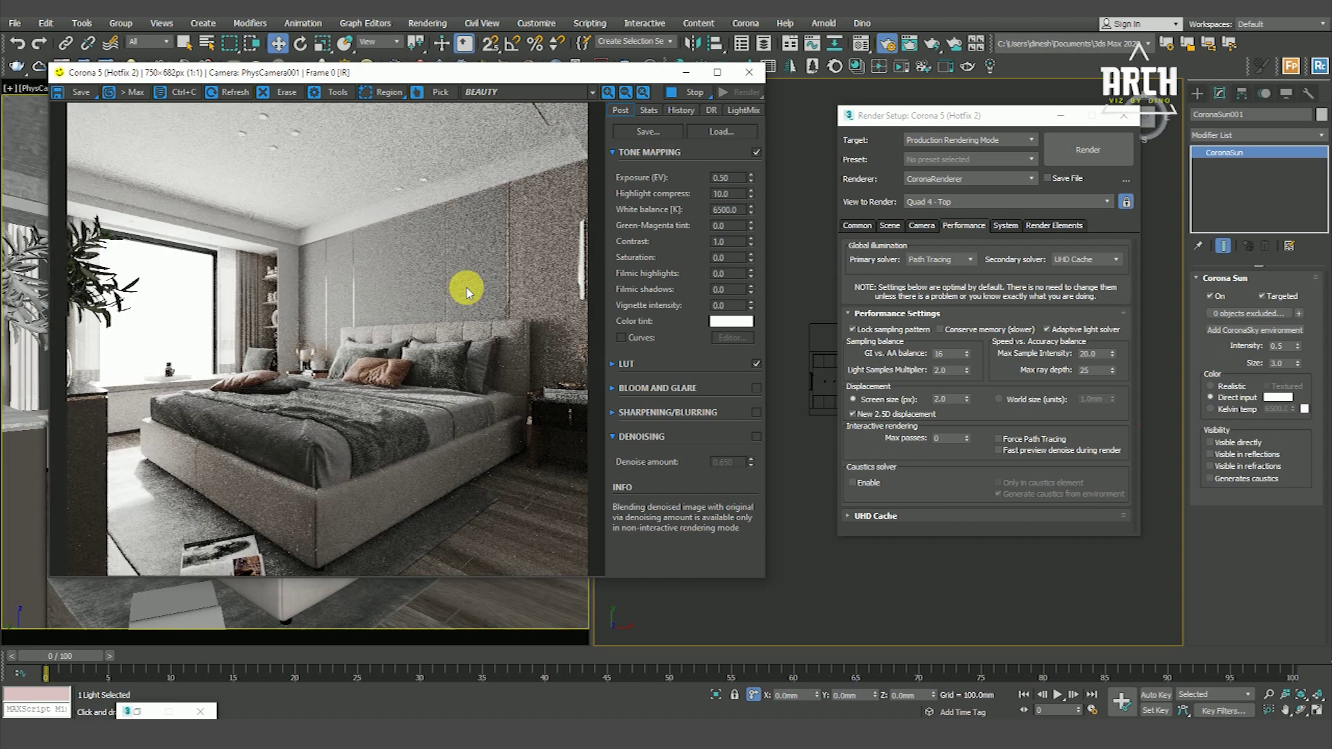
{"action": "scroll", "coordinate": [202, 297], "scroll_direction": "up", "scroll_amount": 2}
{"action": "scroll", "coordinate": [378, 387], "scroll_direction": "down", "scroll_amount": 2}
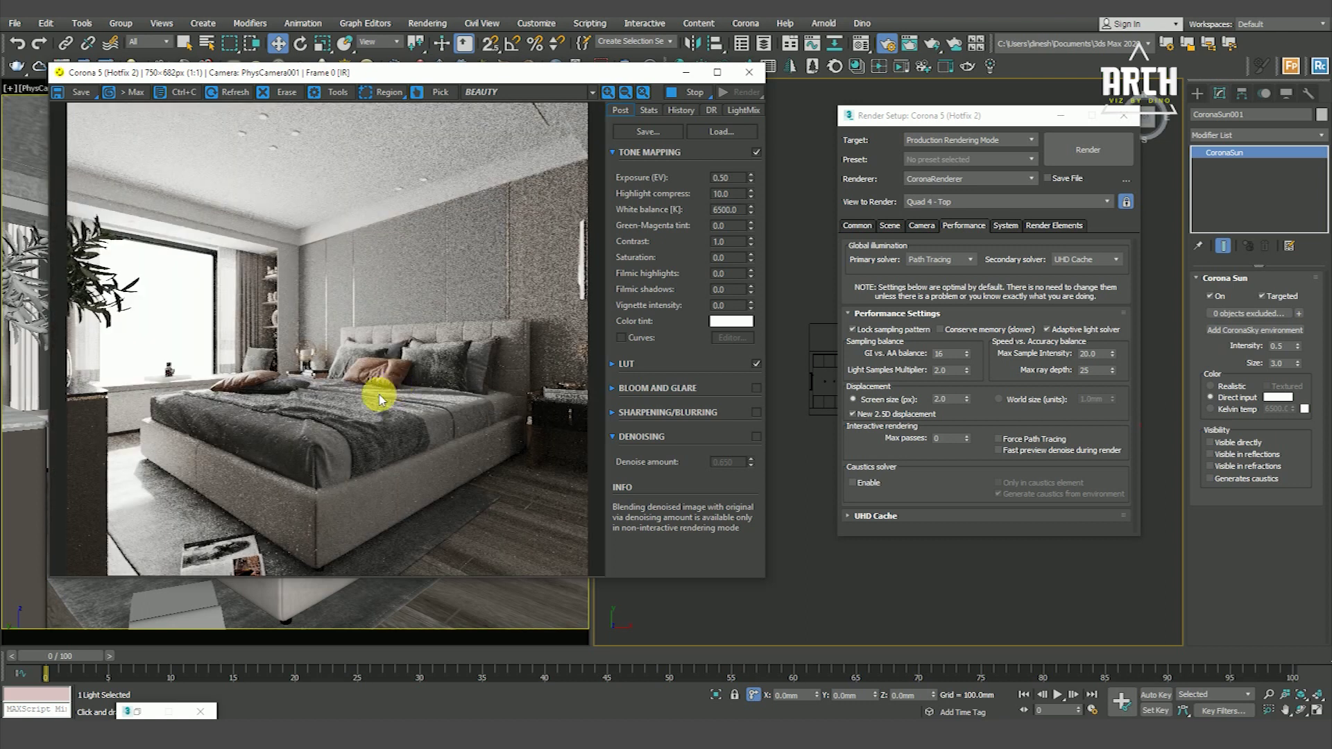
{"action": "scroll", "coordinate": [187, 529], "scroll_direction": "up", "scroll_amount": 2}
{"action": "scroll", "coordinate": [328, 411], "scroll_direction": "down", "scroll_amount": 1}
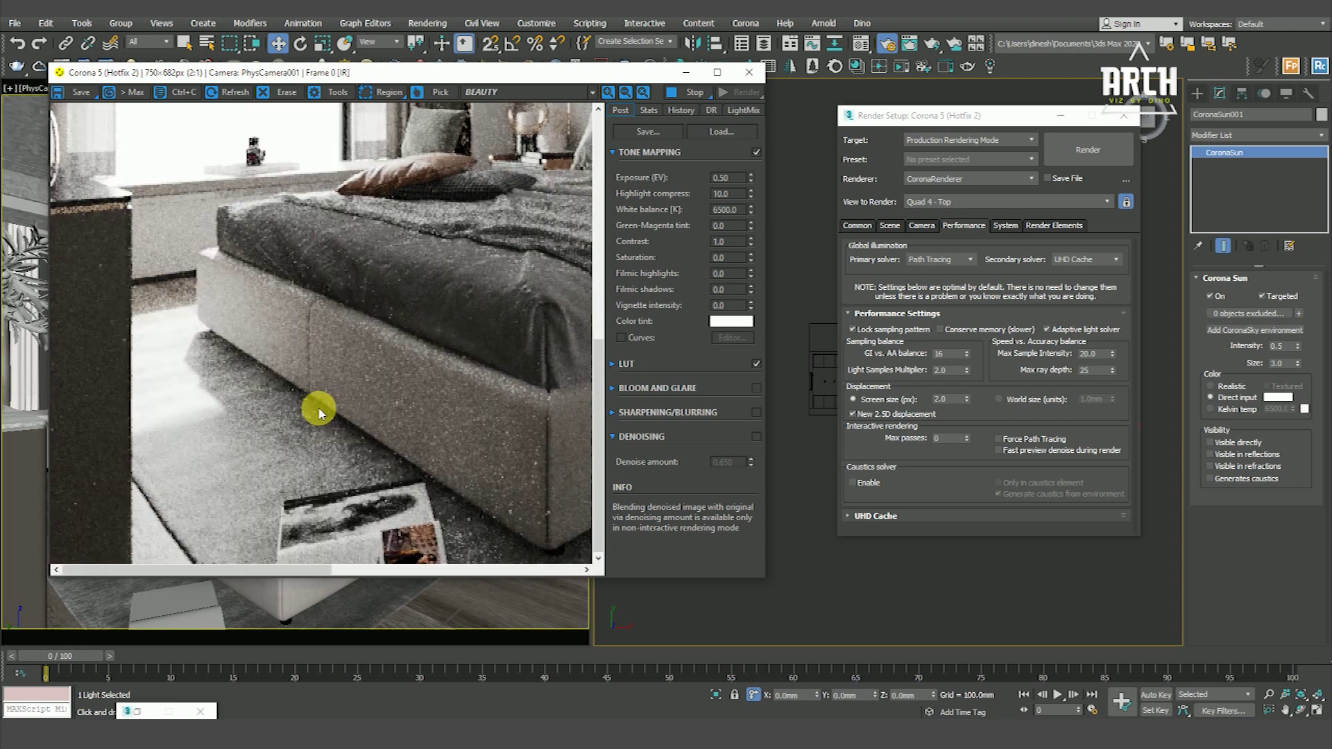
{"action": "scroll", "coordinate": [262, 378], "scroll_direction": "down", "scroll_amount": 1}
{"action": "scroll", "coordinate": [80, 392], "scroll_direction": "up", "scroll_amount": 1}
{"action": "scroll", "coordinate": [148, 354], "scroll_direction": "down", "scroll_amount": 1}
{"action": "left_click", "coordinate": [503, 92]}
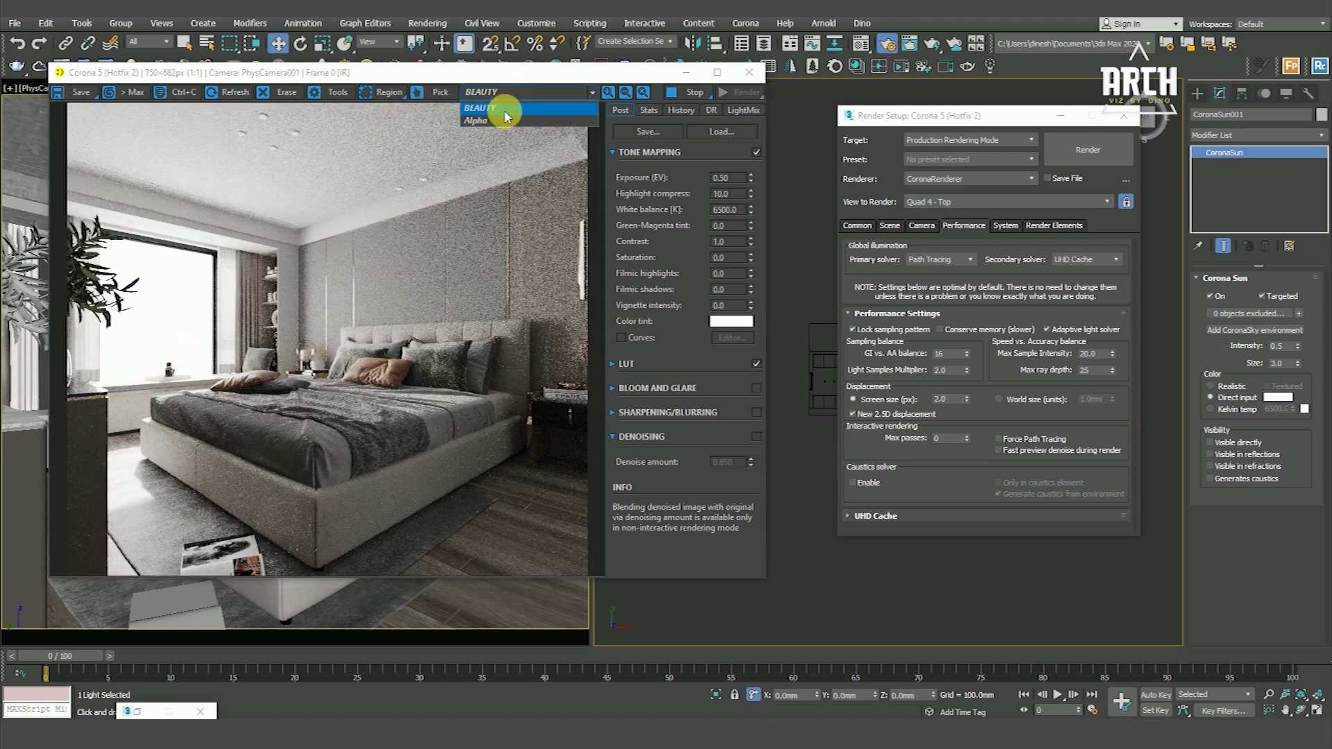
{"action": "left_click", "coordinate": [503, 96]}
{"action": "left_click", "coordinate": [500, 108]}
Step: Check the Alpha image once more and return to the full BEAUTY render
{"action": "scroll", "coordinate": [131, 380], "scroll_direction": "up", "scroll_amount": 1}
{"action": "scroll", "coordinate": [217, 446], "scroll_direction": "down", "scroll_amount": 1}
{"action": "left_click", "coordinate": [529, 93]}
{"action": "left_click", "coordinate": [520, 117]}
{"action": "scroll", "coordinate": [132, 263], "scroll_direction": "up", "scroll_amount": 2}
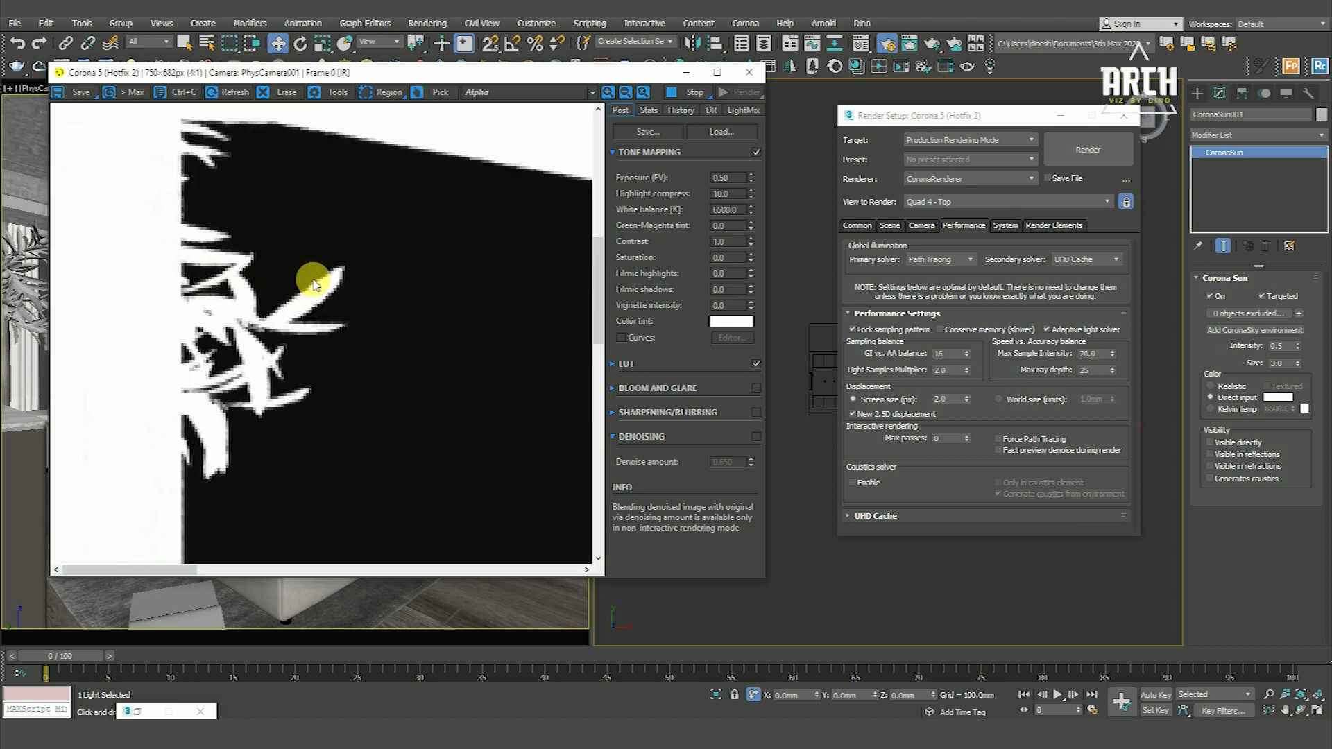
{"action": "scroll", "coordinate": [314, 284], "scroll_direction": "down", "scroll_amount": 2}
{"action": "left_click", "coordinate": [476, 95]}
{"action": "left_click", "coordinate": [476, 109]}
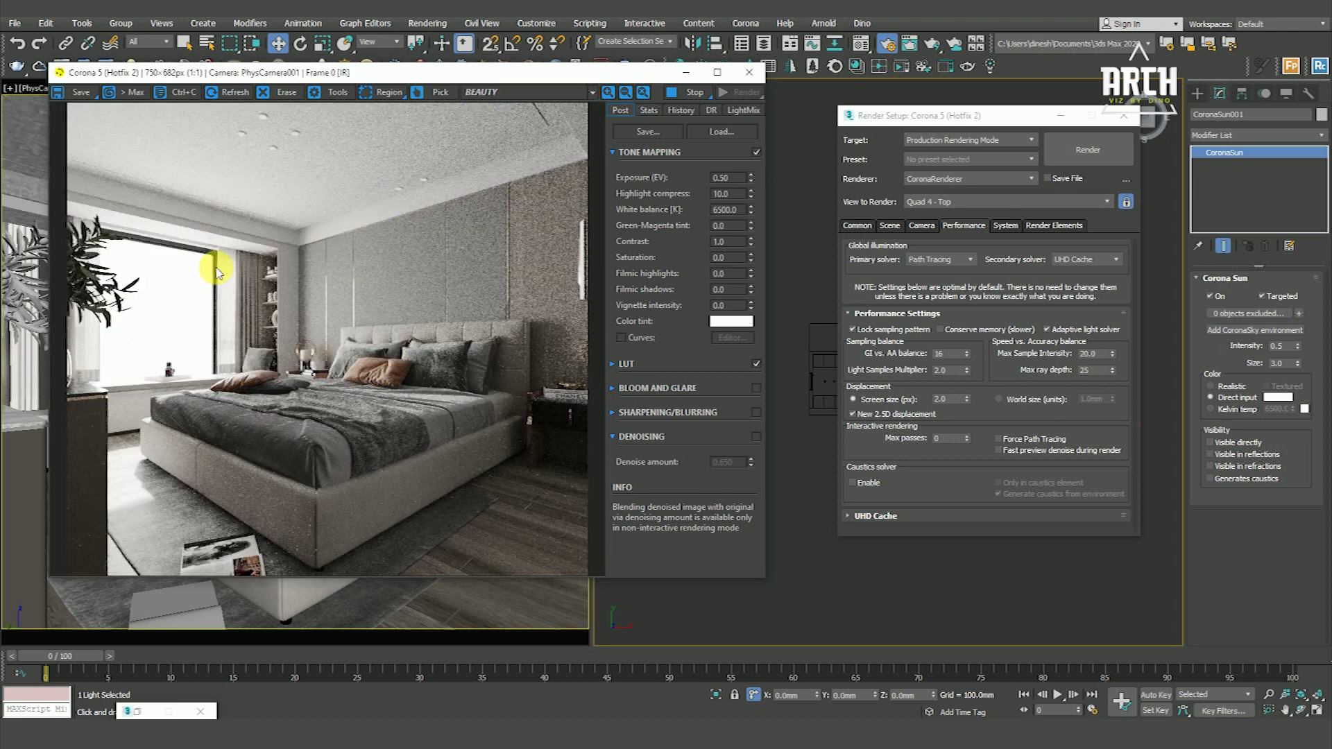
{"action": "scroll", "coordinate": [209, 257], "scroll_direction": "up", "scroll_amount": 1}
Step: Set Contrast to 1.50 and enable Curves, testing then resetting the curve to straight
{"action": "scroll", "coordinate": [233, 272], "scroll_direction": "down", "scroll_amount": 1}
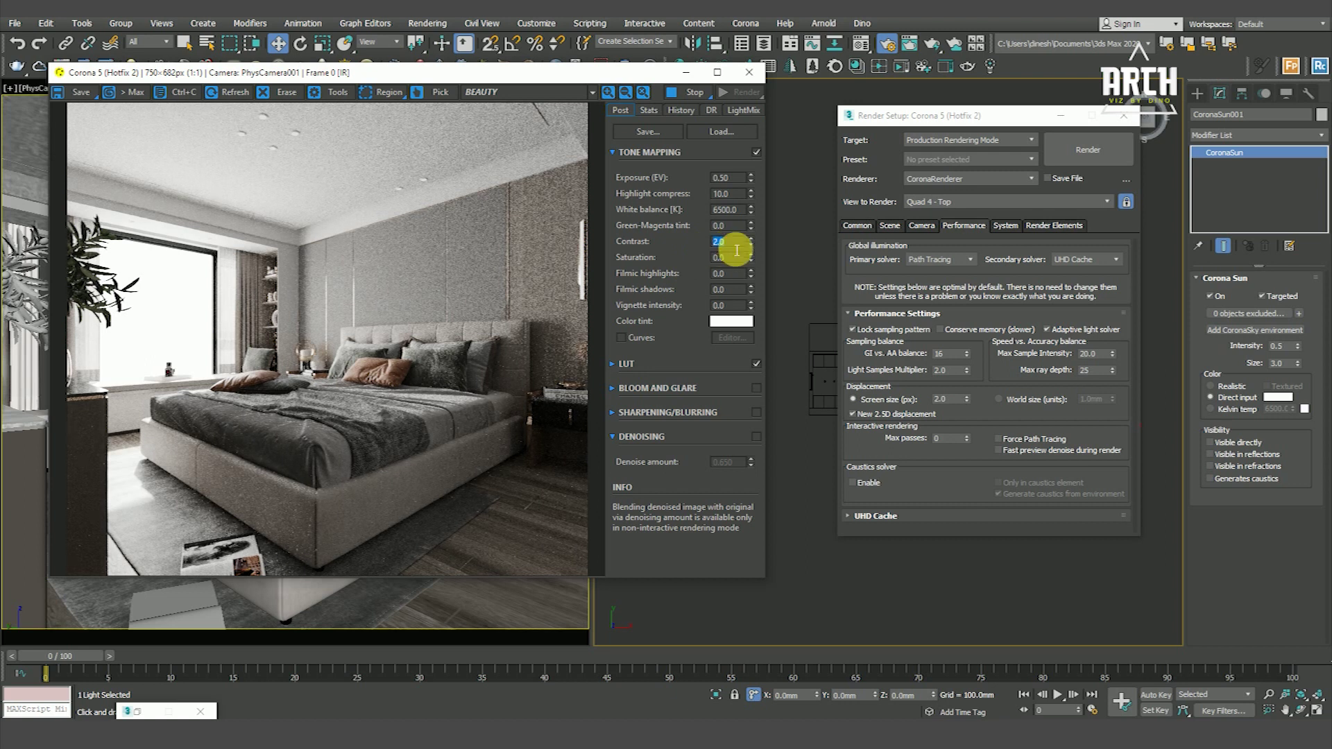
{"action": "type", "text": "1.5"}
{"action": "key", "text": "Return"}
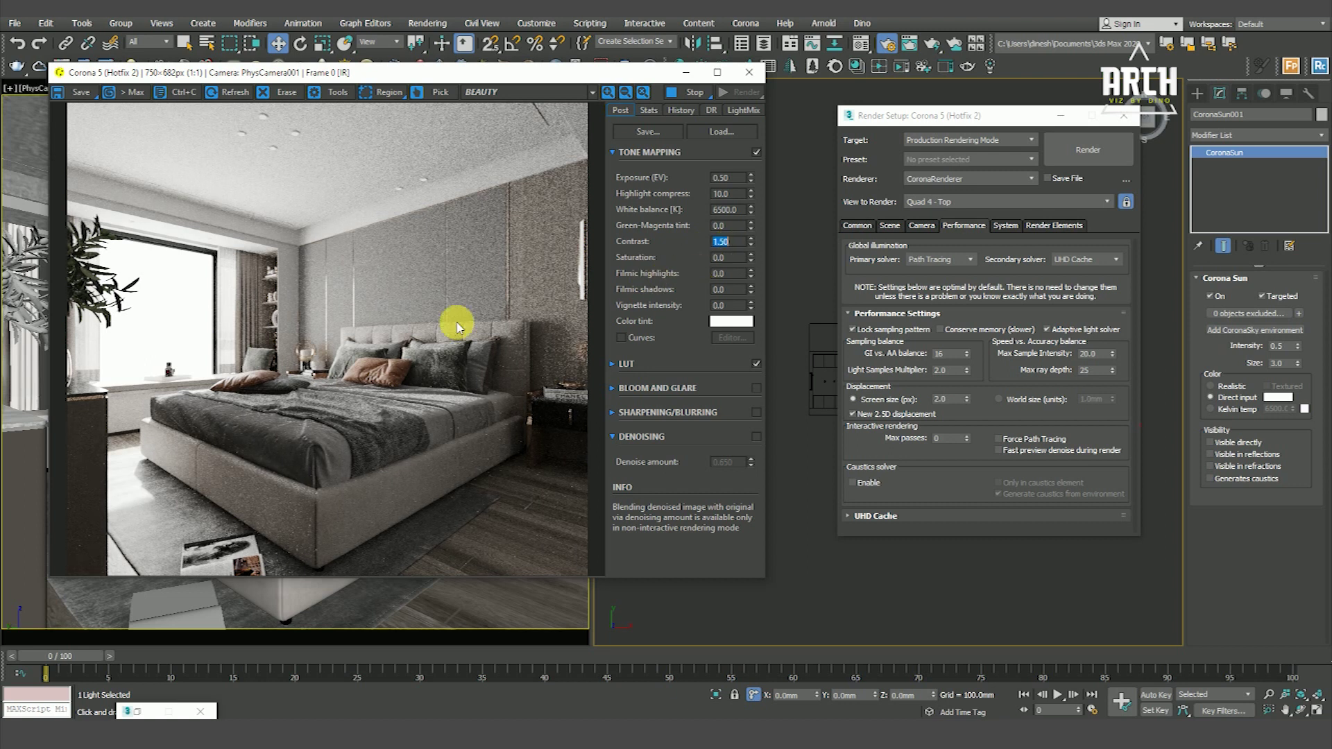
{"action": "left_click", "coordinate": [732, 338]}
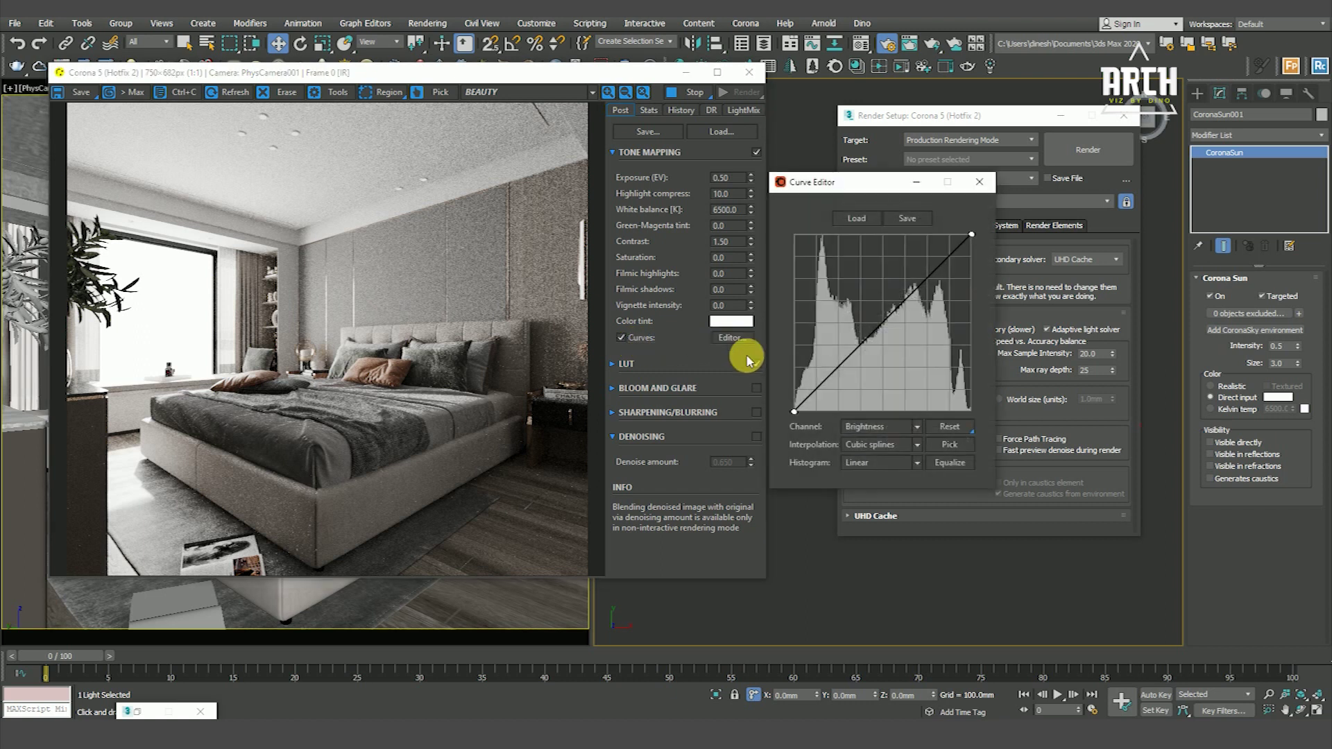
{"action": "left_click", "coordinate": [851, 358]}
{"action": "left_click_drag", "start_coordinate": [851, 358], "coordinate": [856, 362]}
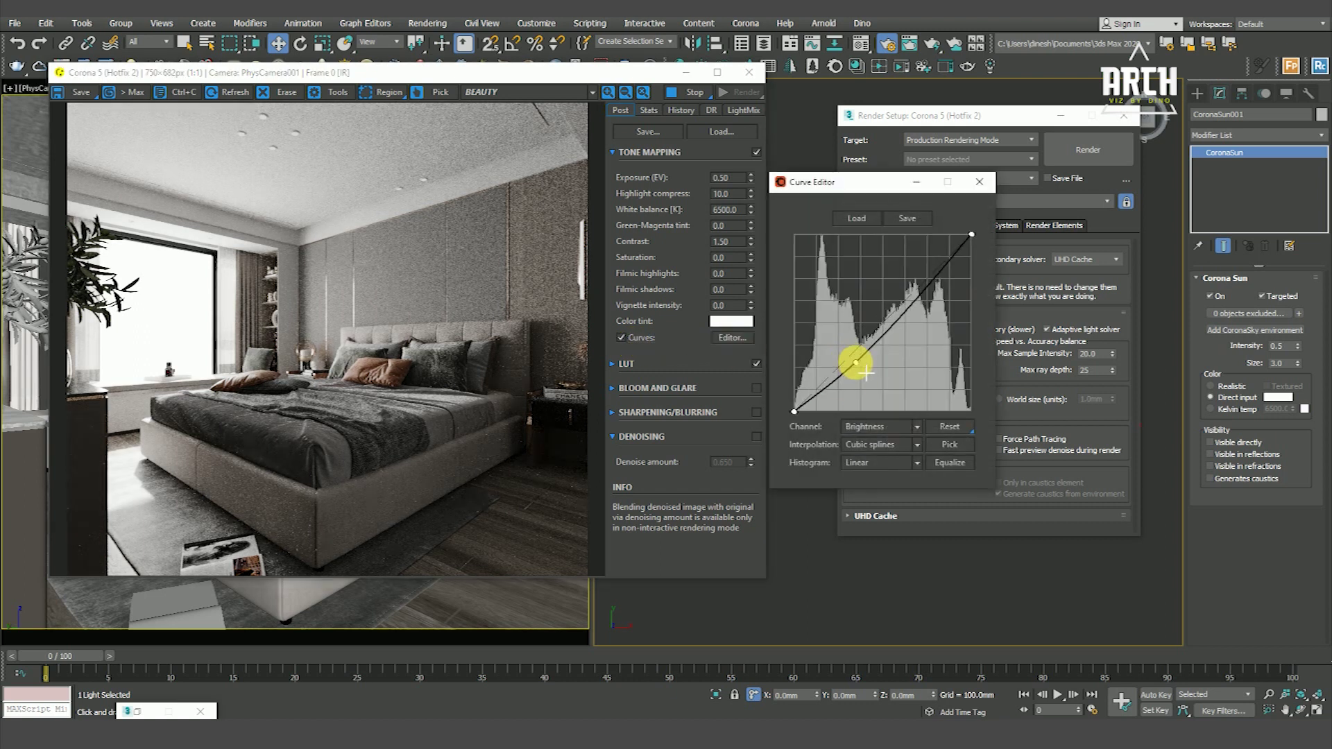
{"action": "left_click", "coordinate": [921, 295]}
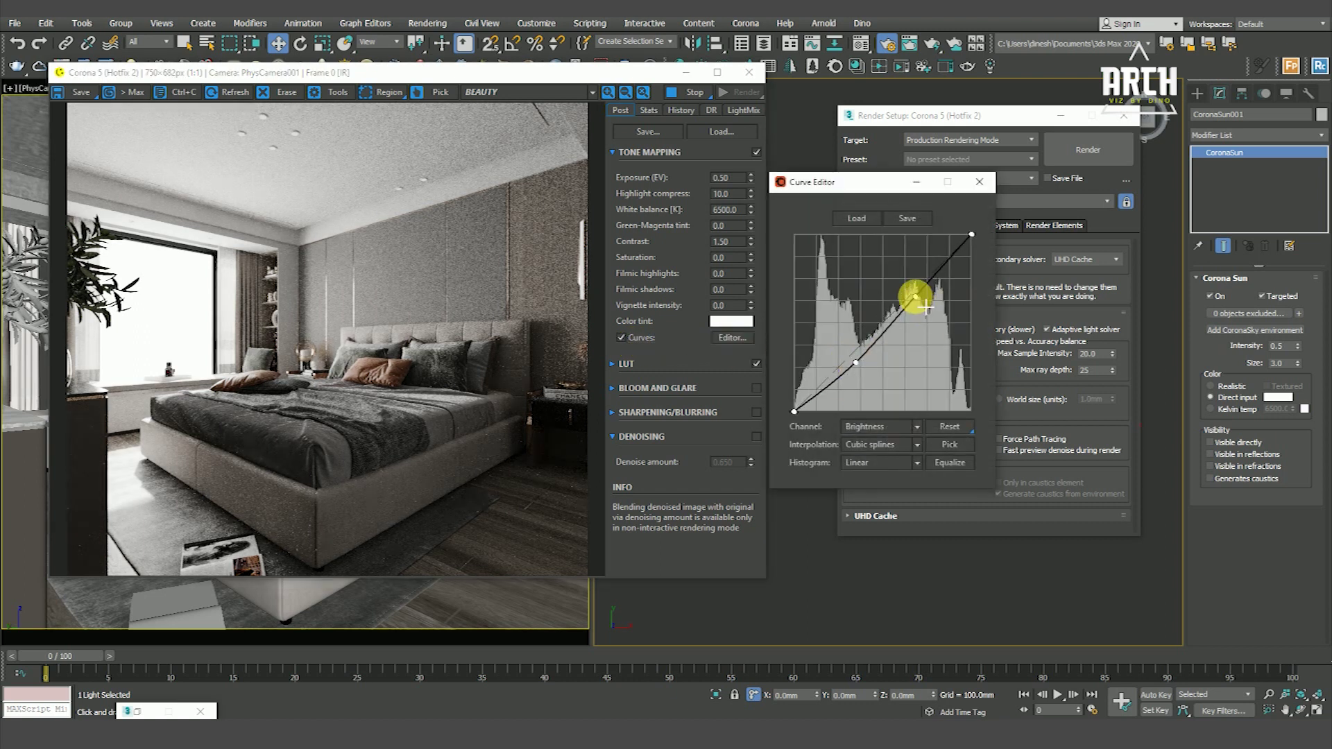
{"action": "left_click", "coordinate": [933, 425]}
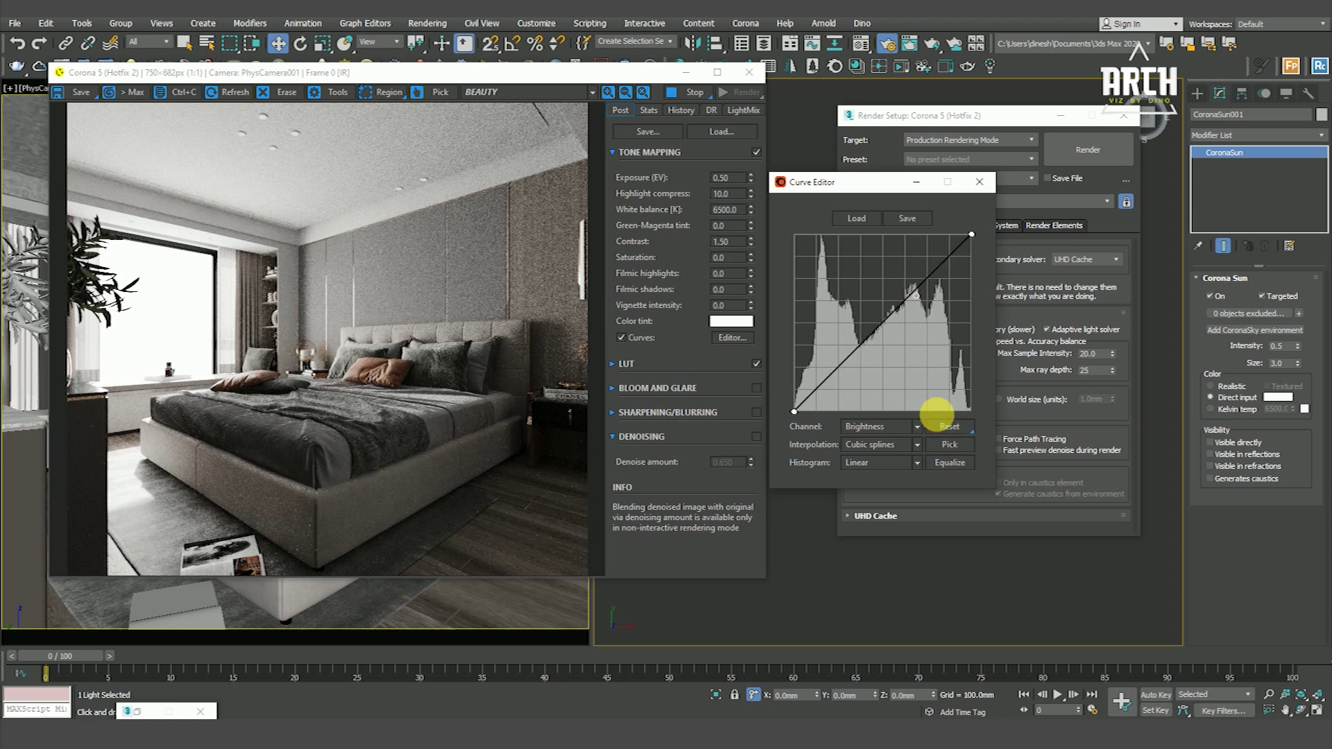
{"action": "left_click", "coordinate": [978, 183]}
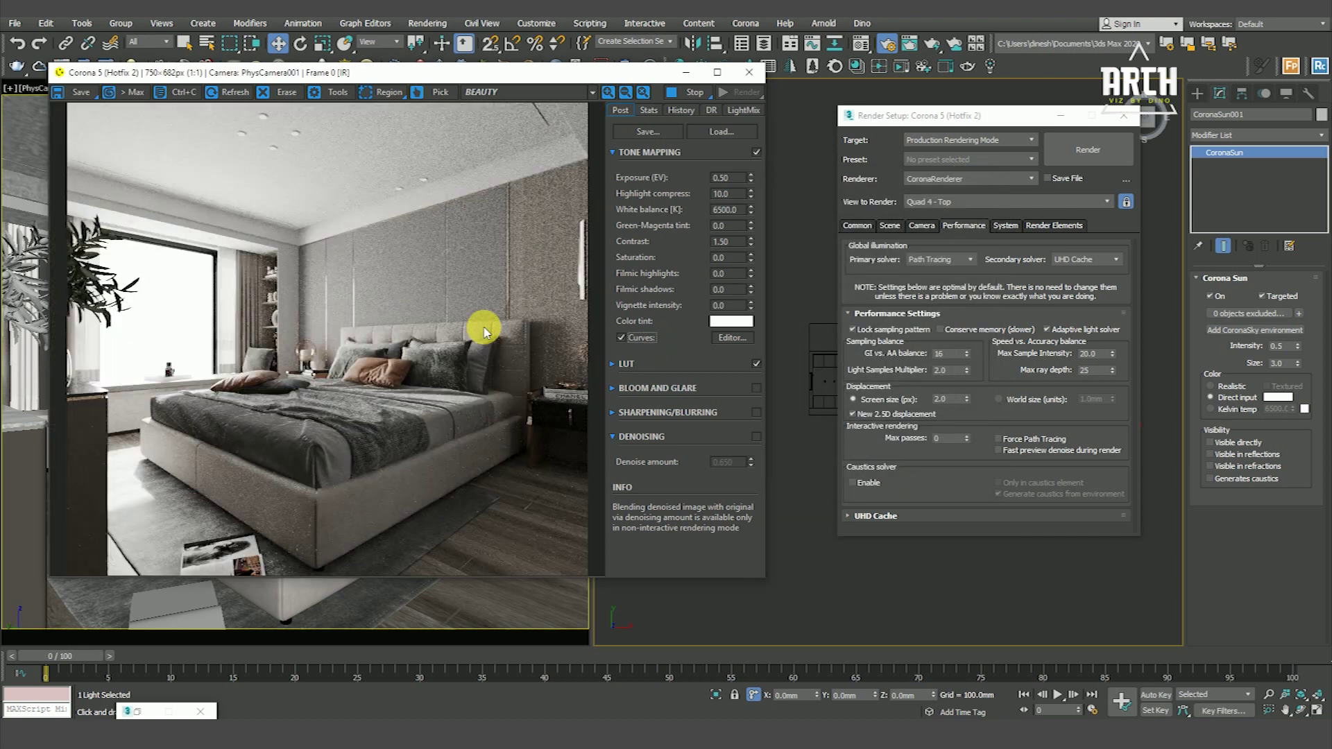
Step: Toggle the LUT off and back on to compare the look
{"action": "left_click", "coordinate": [756, 364]}
{"action": "left_click", "coordinate": [756, 364]}
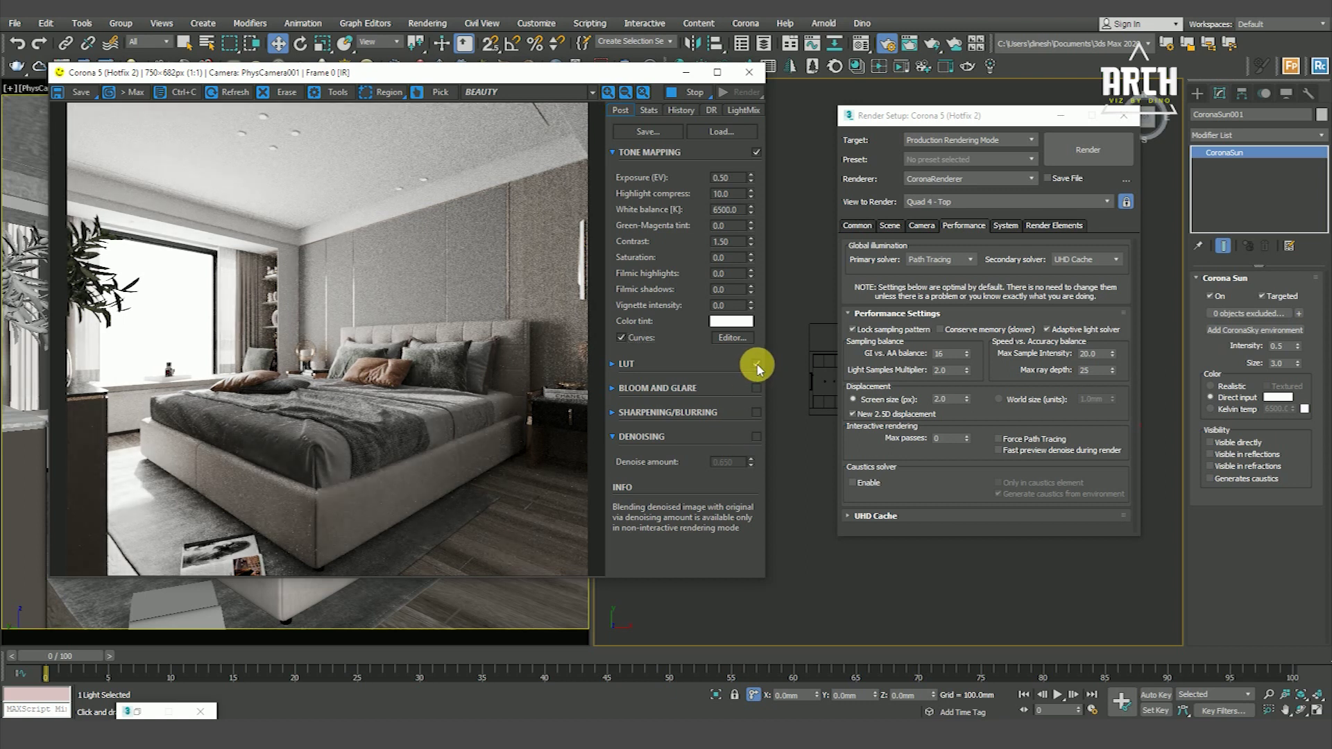
{"action": "left_click", "coordinate": [756, 363]}
Step: Show Common parameters and stop the interactive render
{"action": "left_click", "coordinate": [856, 226]}
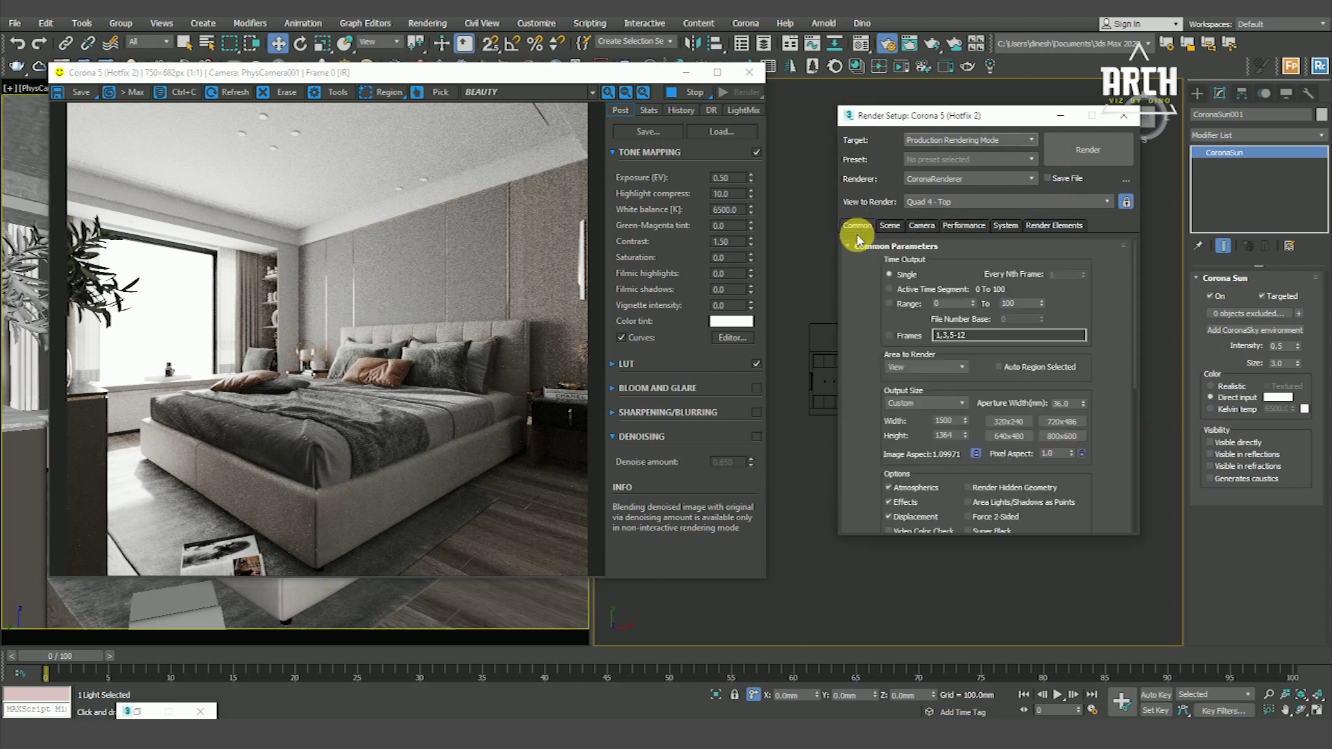
{"action": "scroll", "coordinate": [400, 249], "scroll_direction": "up", "scroll_amount": 1}
{"action": "scroll", "coordinate": [401, 250], "scroll_direction": "down", "scroll_amount": 1}
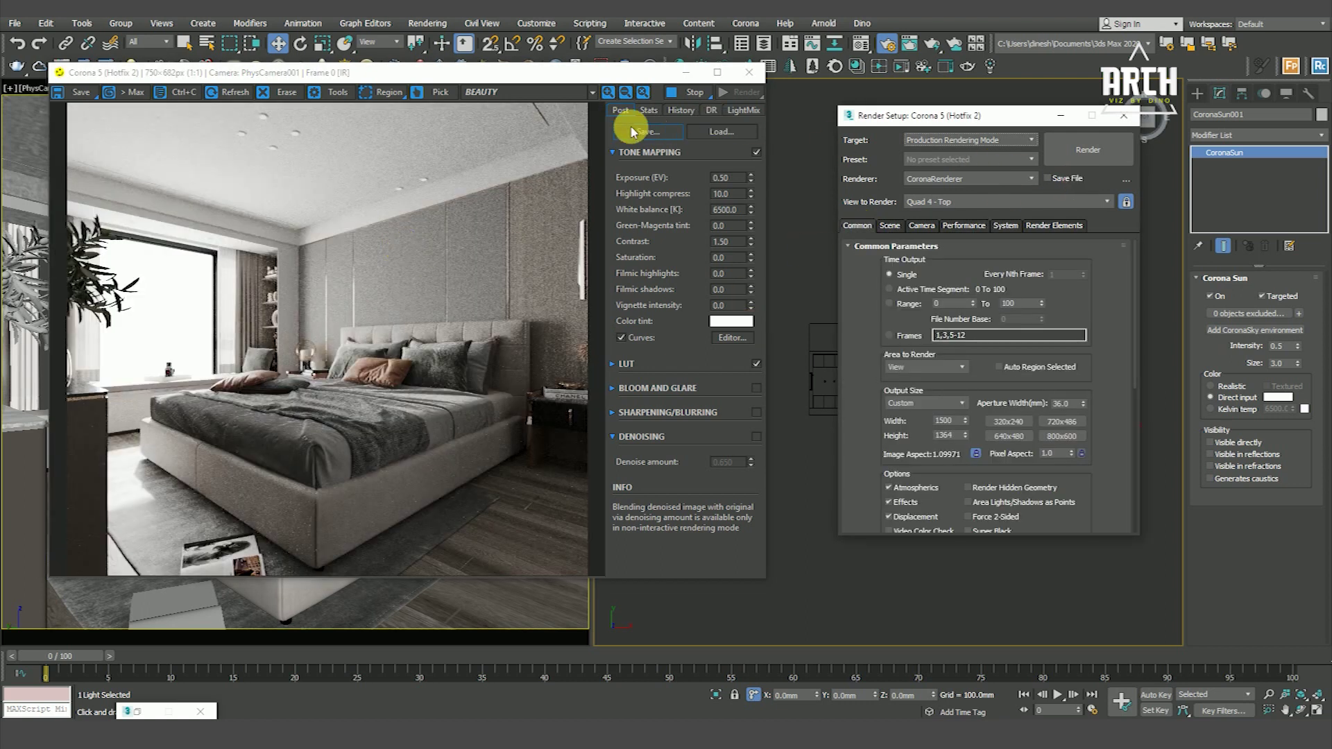
{"action": "left_click", "coordinate": [693, 92]}
Step: Minimize the frame buffer, Render Setup and error message windows, and clear the selection
{"action": "left_click", "coordinate": [687, 72]}
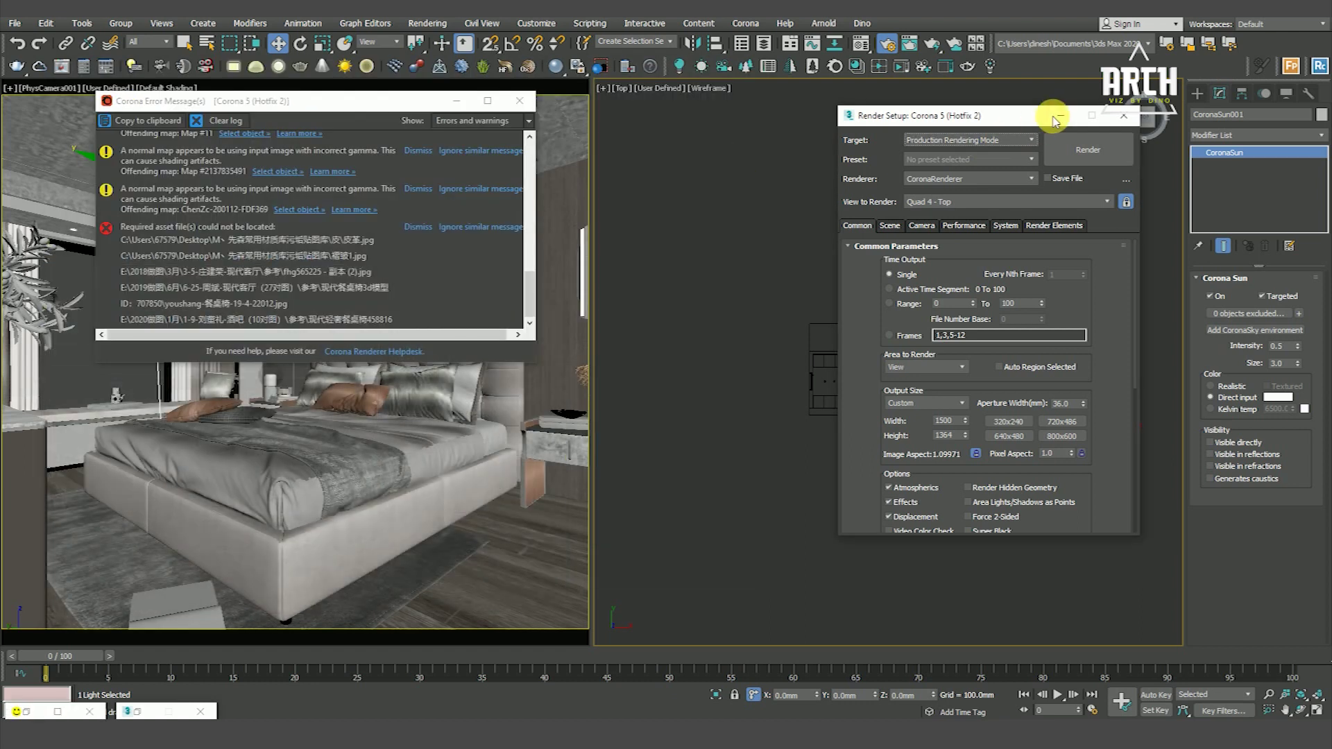
{"action": "left_click", "coordinate": [1060, 115]}
{"action": "left_click", "coordinate": [460, 104]}
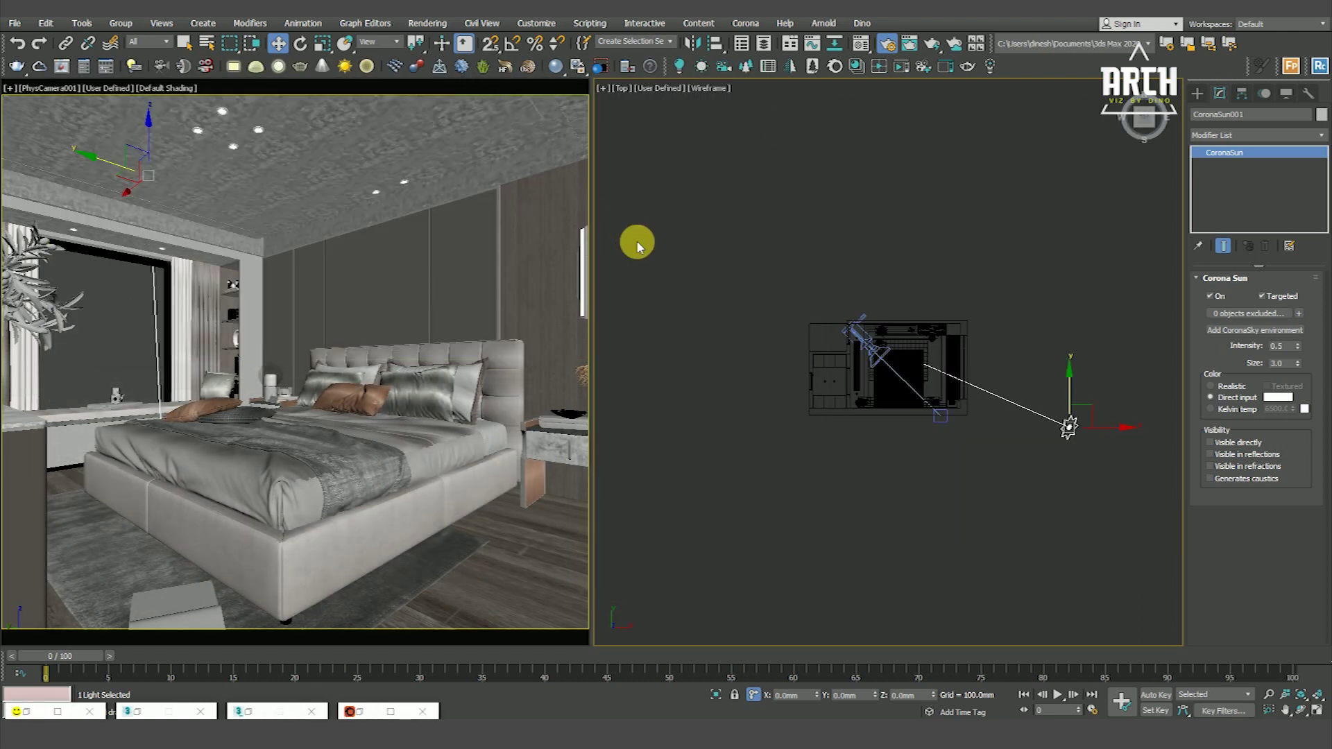
{"action": "left_click", "coordinate": [700, 247]}
{"action": "scroll", "coordinate": [919, 413], "scroll_direction": "up", "scroll_amount": 4}
{"action": "scroll", "coordinate": [941, 352], "scroll_direction": "down", "scroll_amount": 2}
Step: Isolate the wall lamp and view it in shaded display
{"action": "mouse_move", "coordinate": [941, 352]}
{"action": "middle_mouse_down", "text": "alt"}
{"action": "mouse_move", "coordinate": [969, 296]}
{"action": "mouse_move", "coordinate": [862, 277]}
{"action": "middle_mouse_up", "text": "alt"}
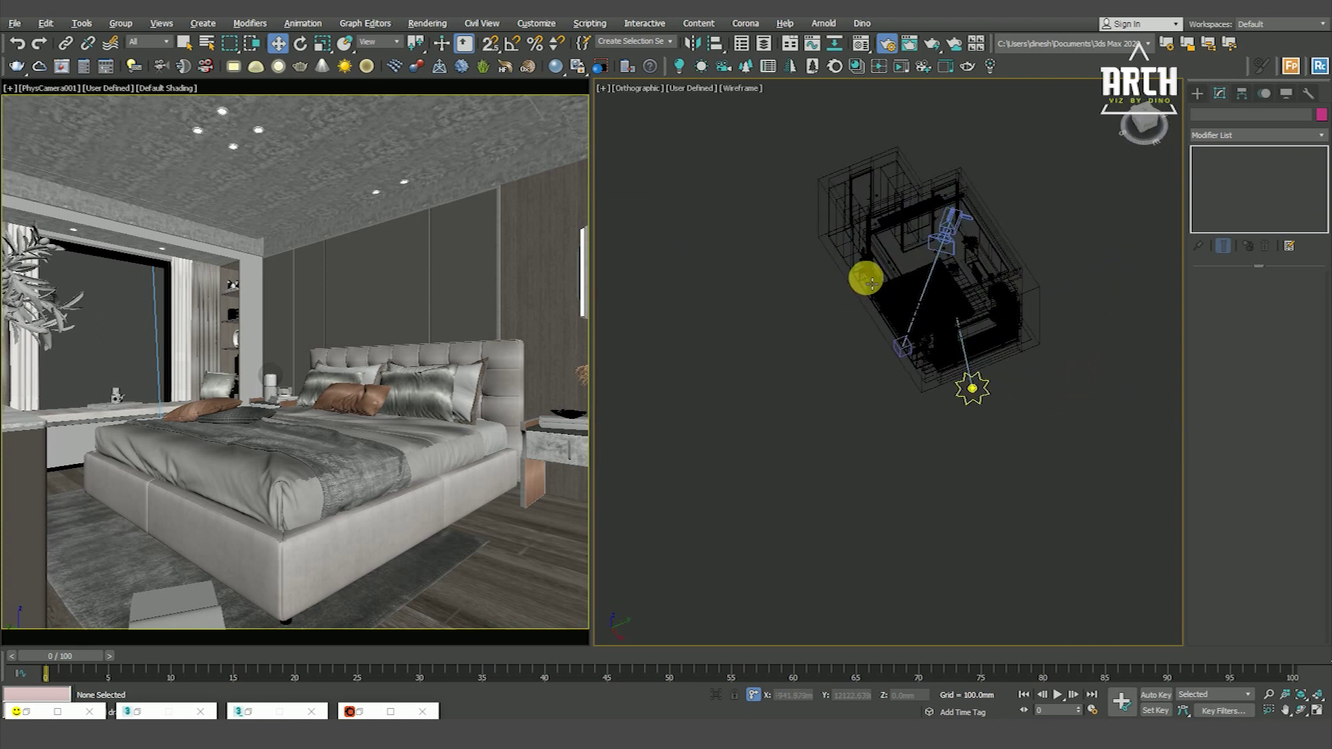
{"action": "scroll", "coordinate": [937, 309], "scroll_direction": "up", "scroll_amount": 5}
{"action": "middle_click_drag", "start_coordinate": [936, 310], "coordinate": [826, 285], "text": "alt"}
{"action": "left_click", "coordinate": [949, 307]}
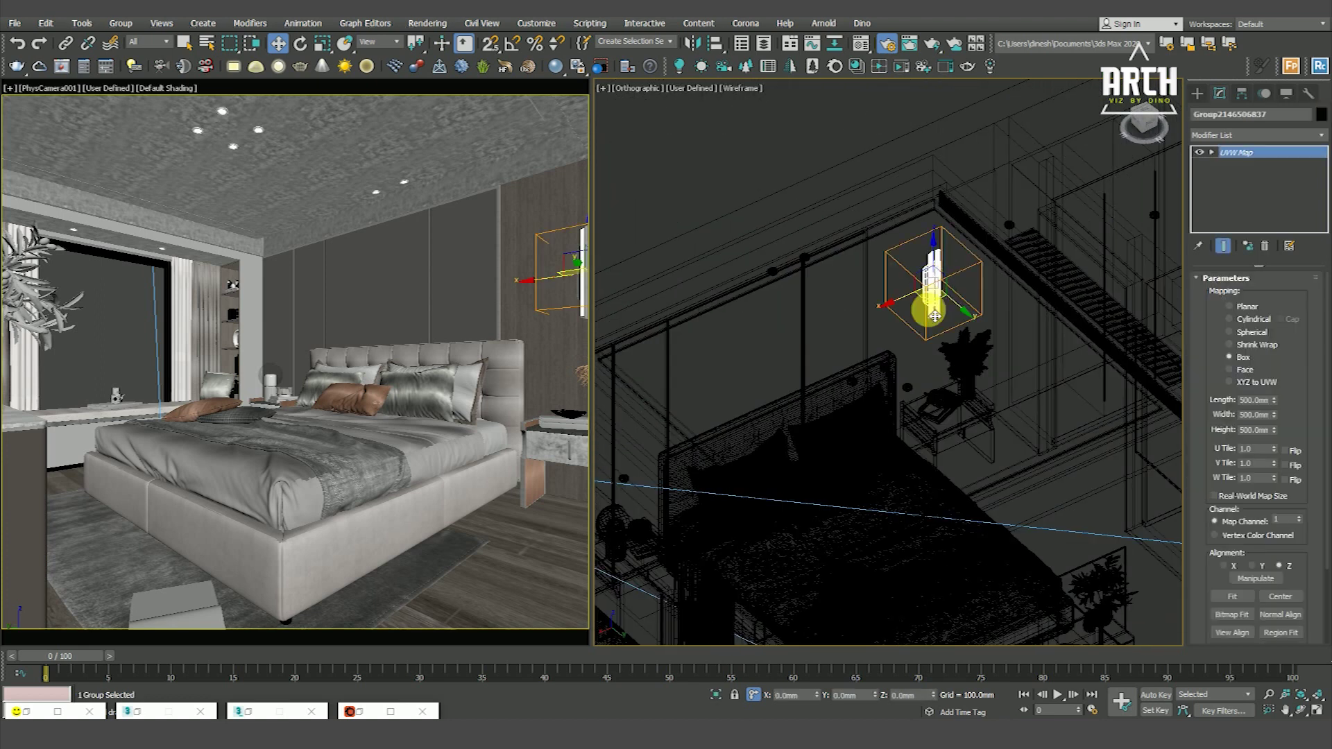
{"action": "key", "text": "alt+q"}
{"action": "left_click", "coordinate": [930, 354]}
{"action": "key", "text": "F3"}
{"action": "scroll", "coordinate": [902, 289], "scroll_direction": "up", "scroll_amount": 3}
{"action": "scroll", "coordinate": [904, 290], "scroll_direction": "down", "scroll_amount": 2}
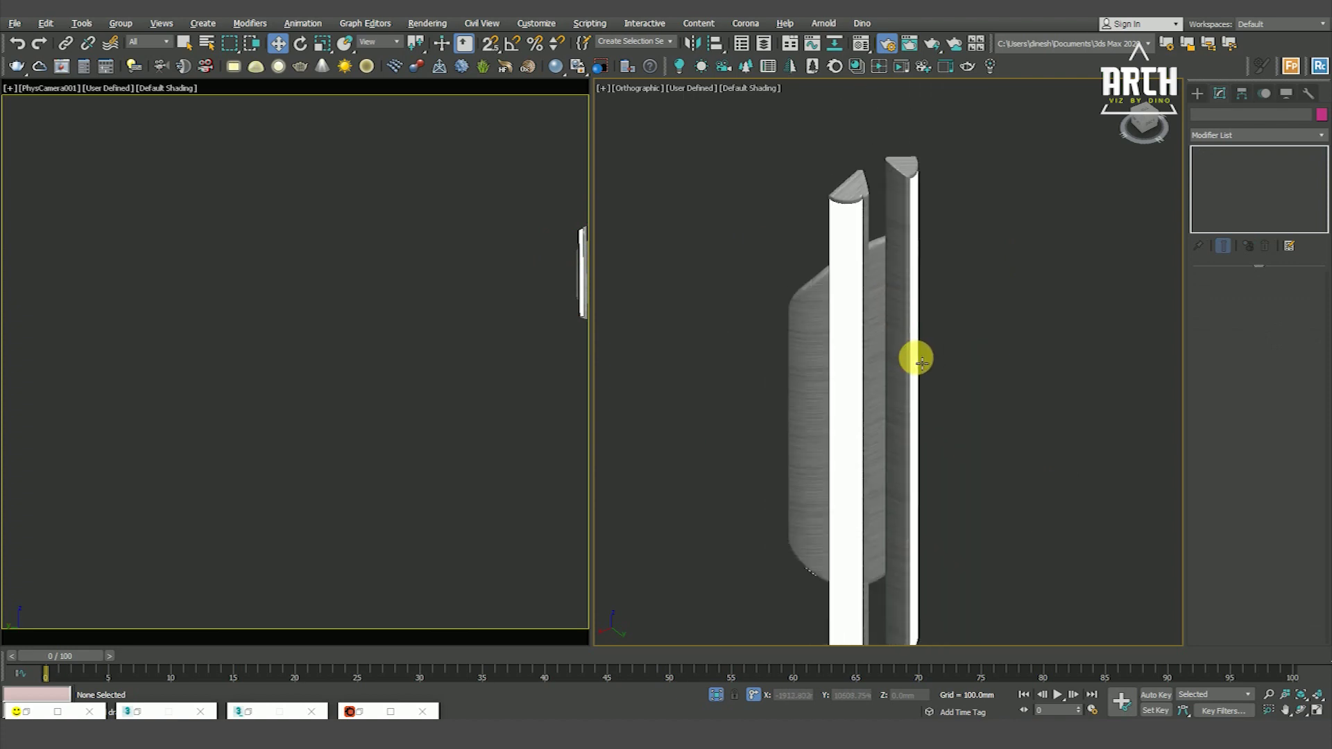
Step: Give the lamp's CoronaLightMtl a warm peach emission colour at intensity 10.0
{"action": "key", "text": "m"}
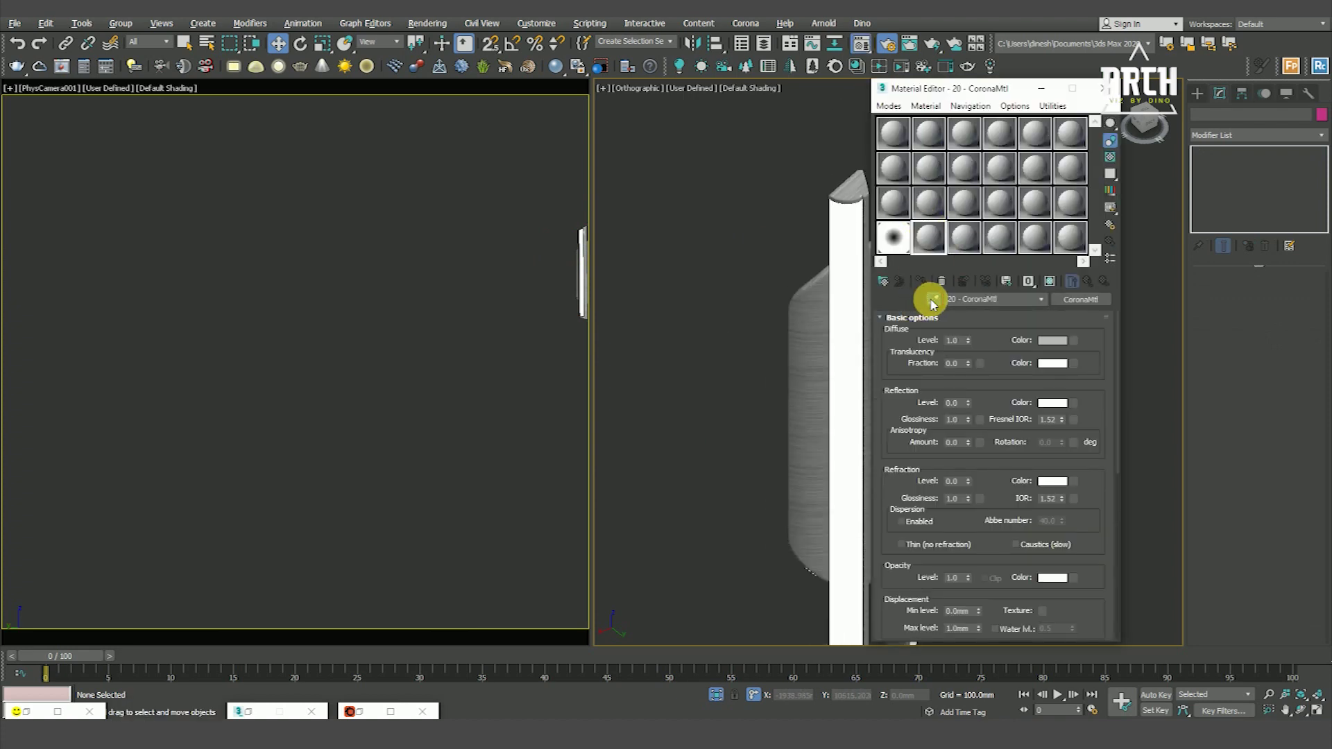
{"action": "left_click", "coordinate": [929, 238]}
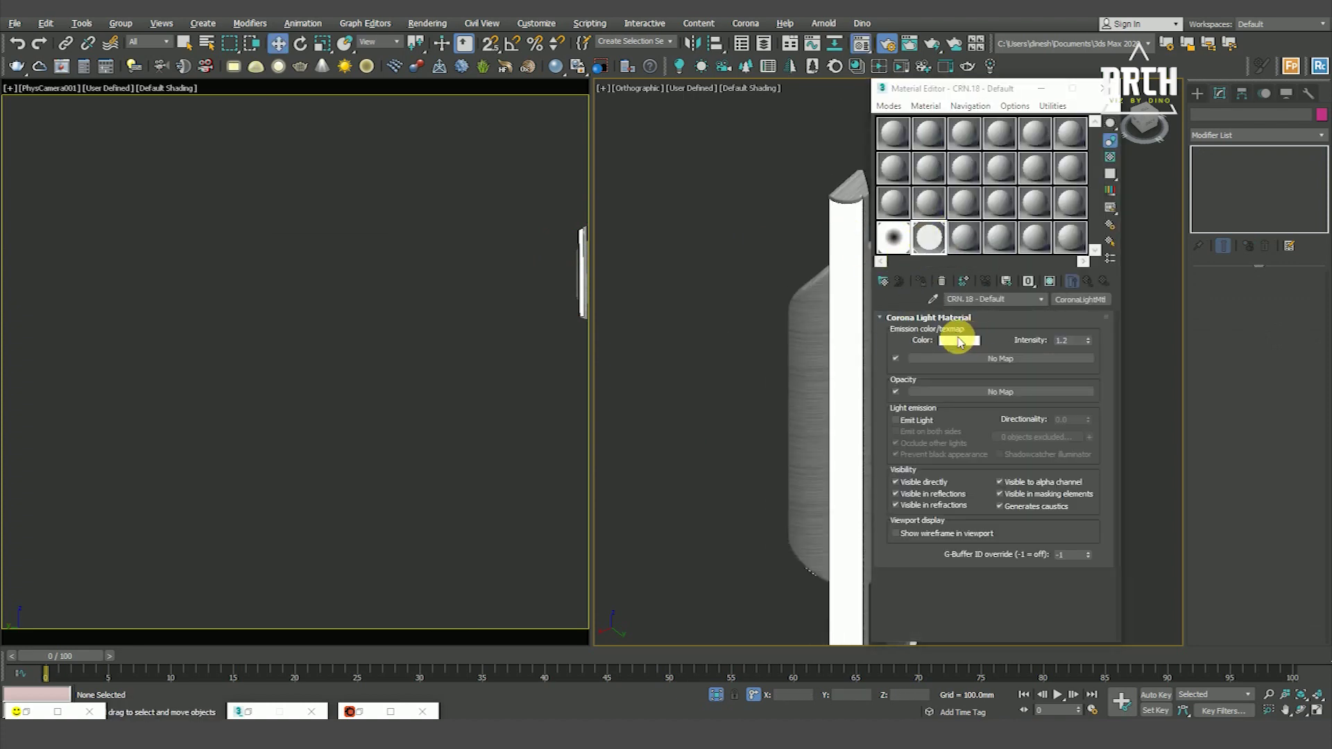
{"action": "left_click", "coordinate": [969, 341]}
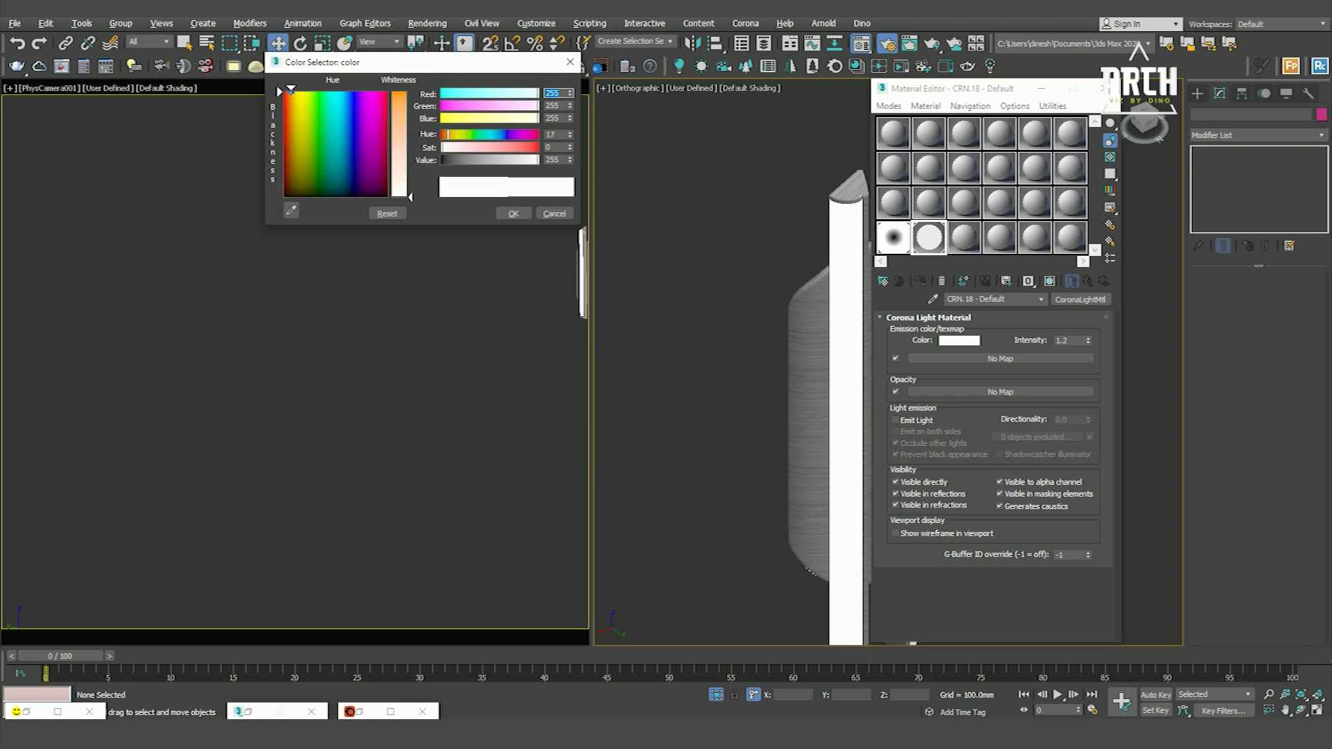
{"action": "left_click_drag", "start_coordinate": [409, 197], "coordinate": [409, 128]}
{"action": "left_click", "coordinate": [510, 213]}
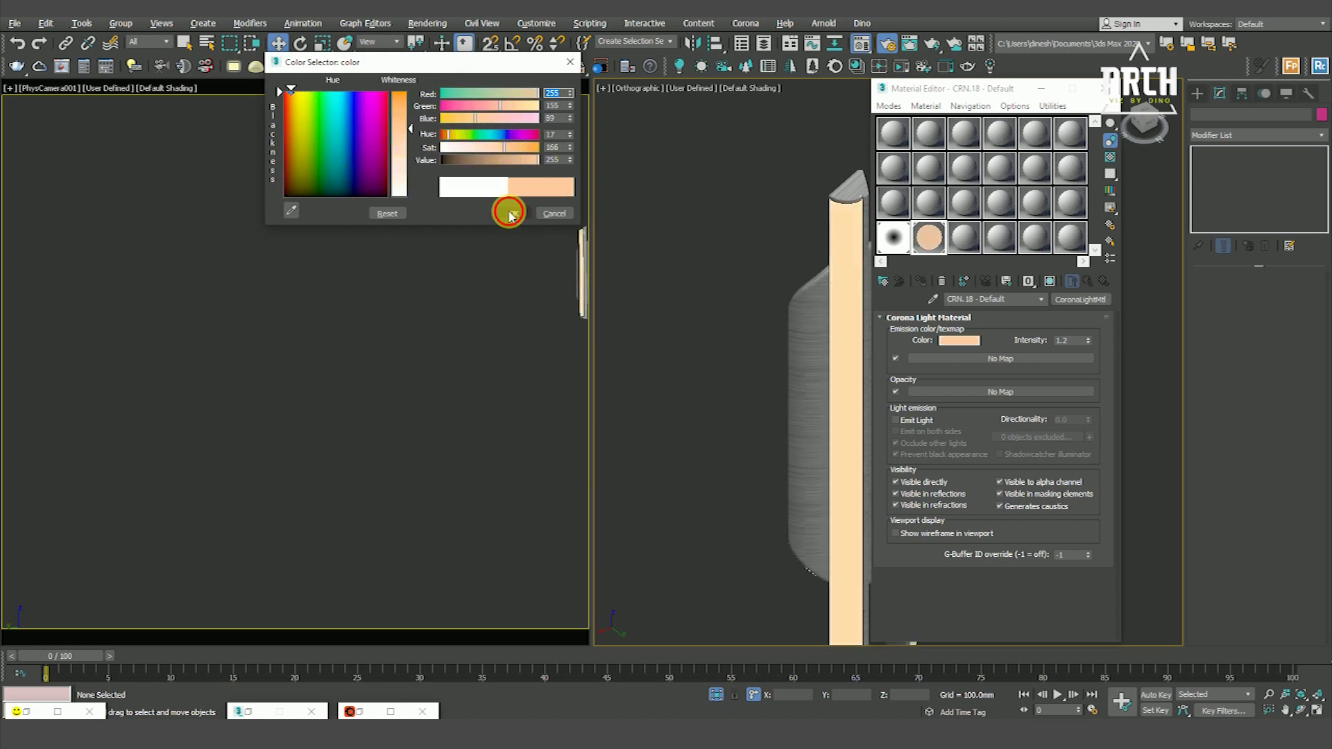
{"action": "double_click", "coordinate": [1075, 341]}
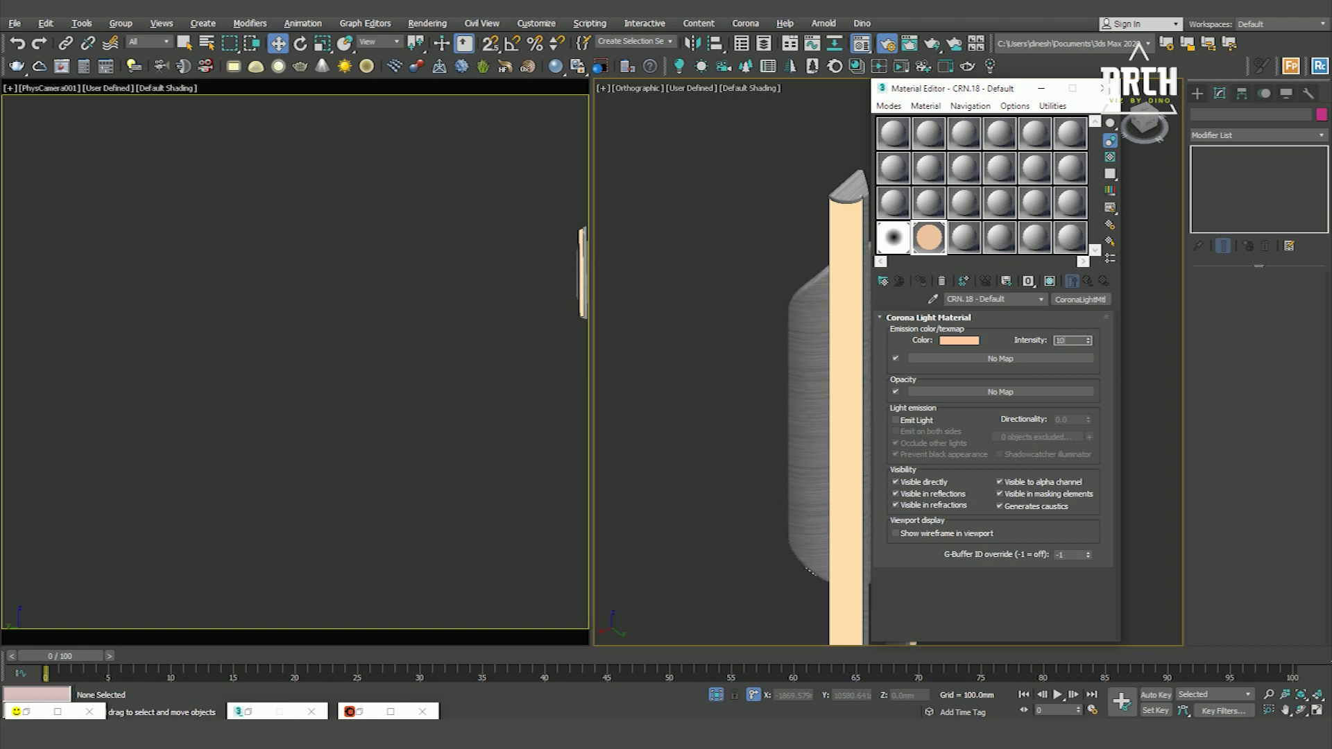
{"action": "key", "text": "Return"}
{"action": "middle_click_drag", "start_coordinate": [719, 347], "coordinate": [705, 288], "text": "alt"}
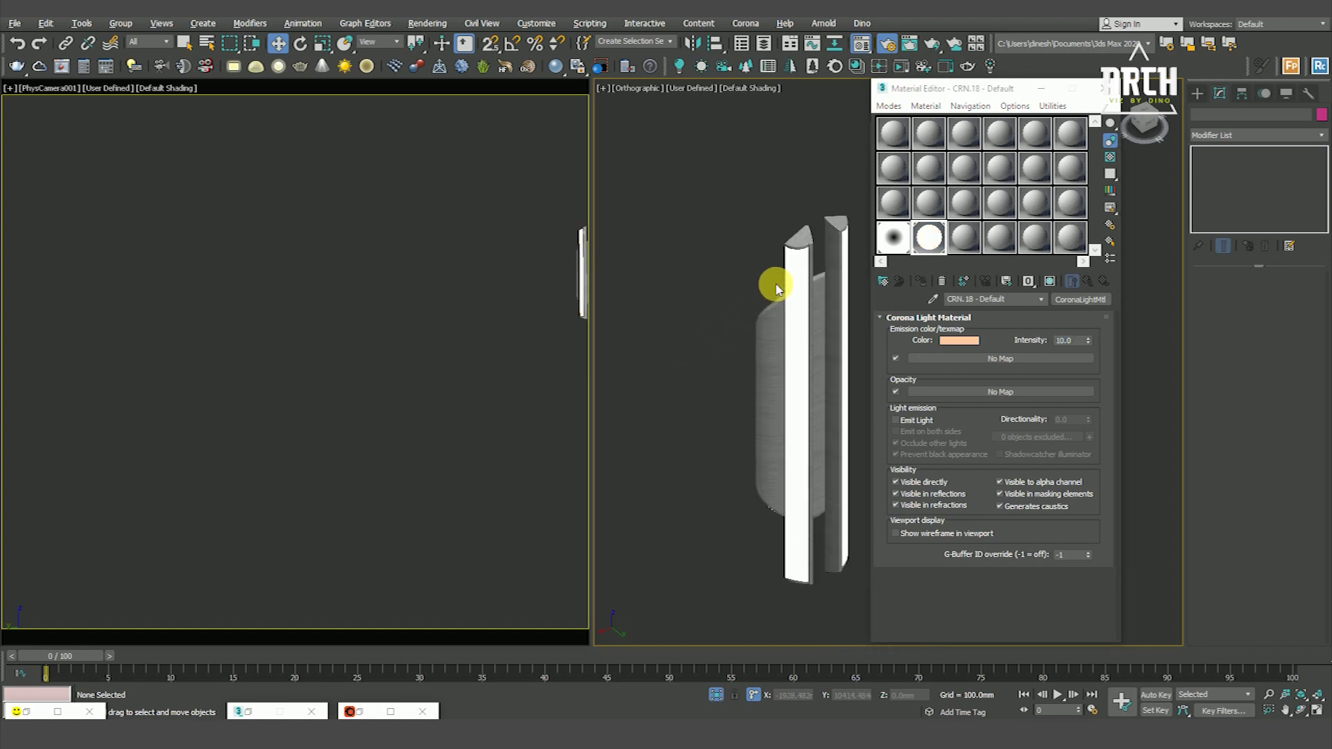
{"action": "double_click", "coordinate": [1069, 343]}
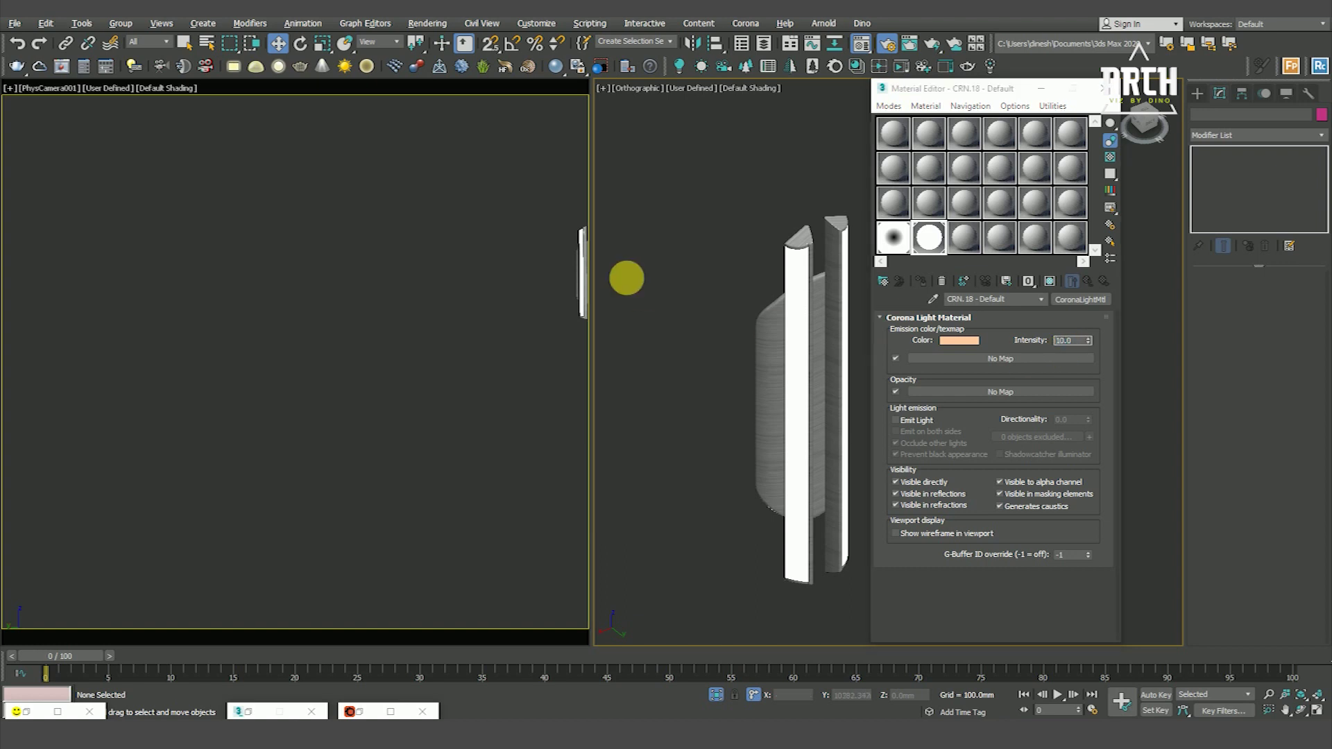
Step: Clear the Corona error log and close the error message window
{"action": "middle_click_drag", "start_coordinate": [624, 276], "coordinate": [634, 268], "text": "alt"}
{"action": "left_click", "coordinate": [354, 711]}
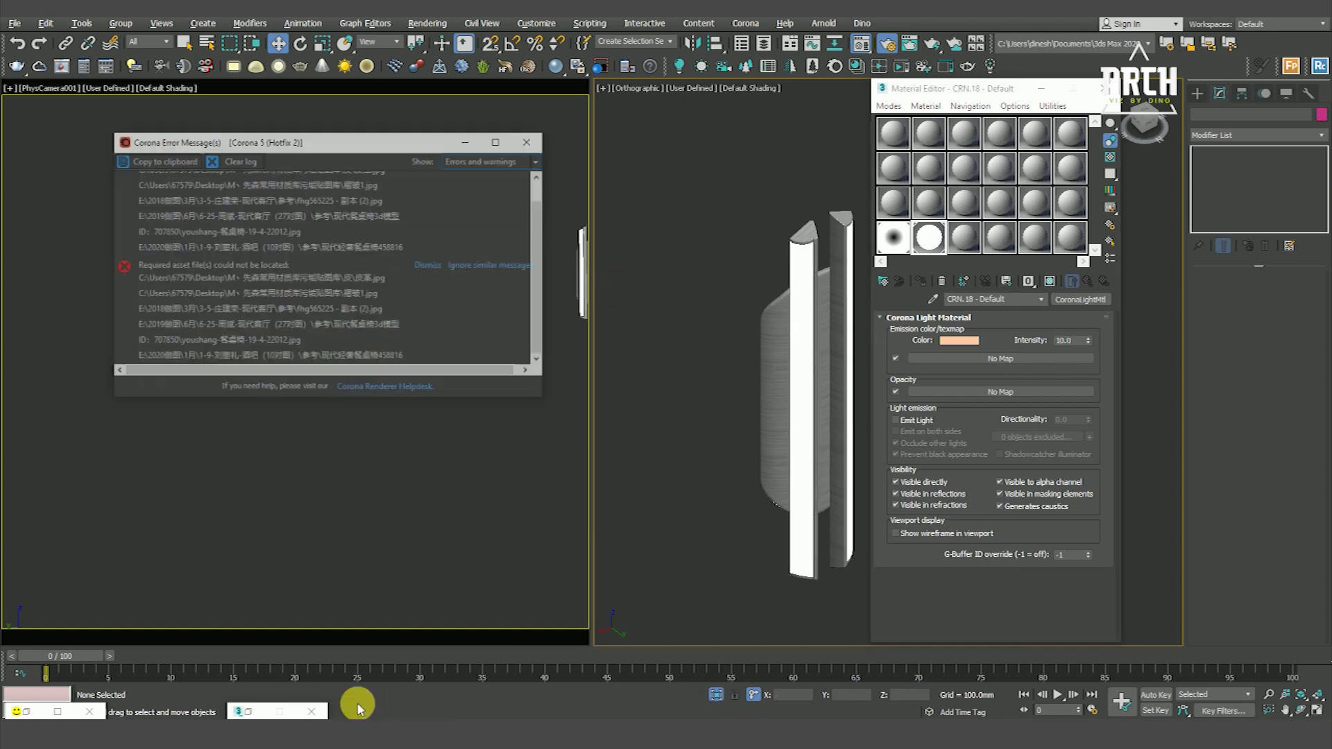
{"action": "scroll", "coordinate": [475, 142], "scroll_direction": "up", "scroll_amount": 2}
{"action": "left_click", "coordinate": [476, 139]}
{"action": "left_click", "coordinate": [520, 100]}
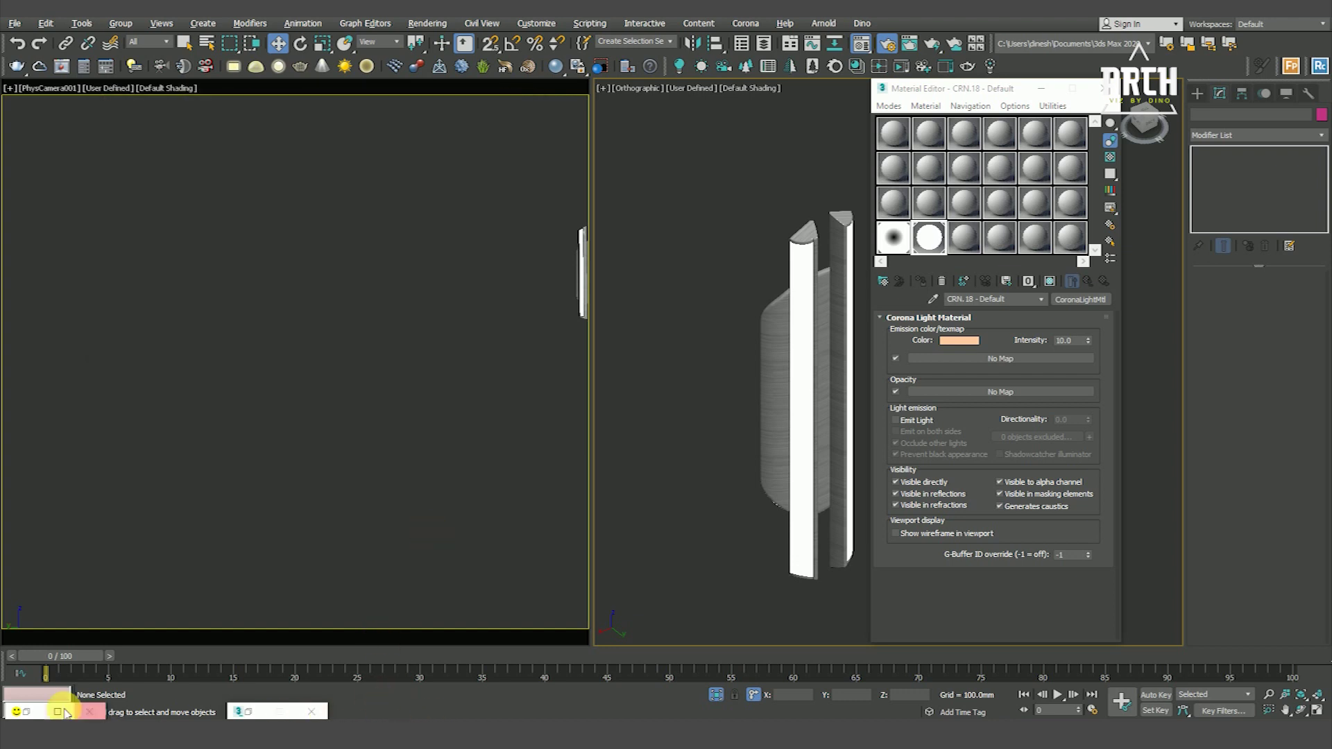
Step: Restore the frame buffer and mark a render region around the wall lamp
{"action": "left_click", "coordinate": [27, 713]}
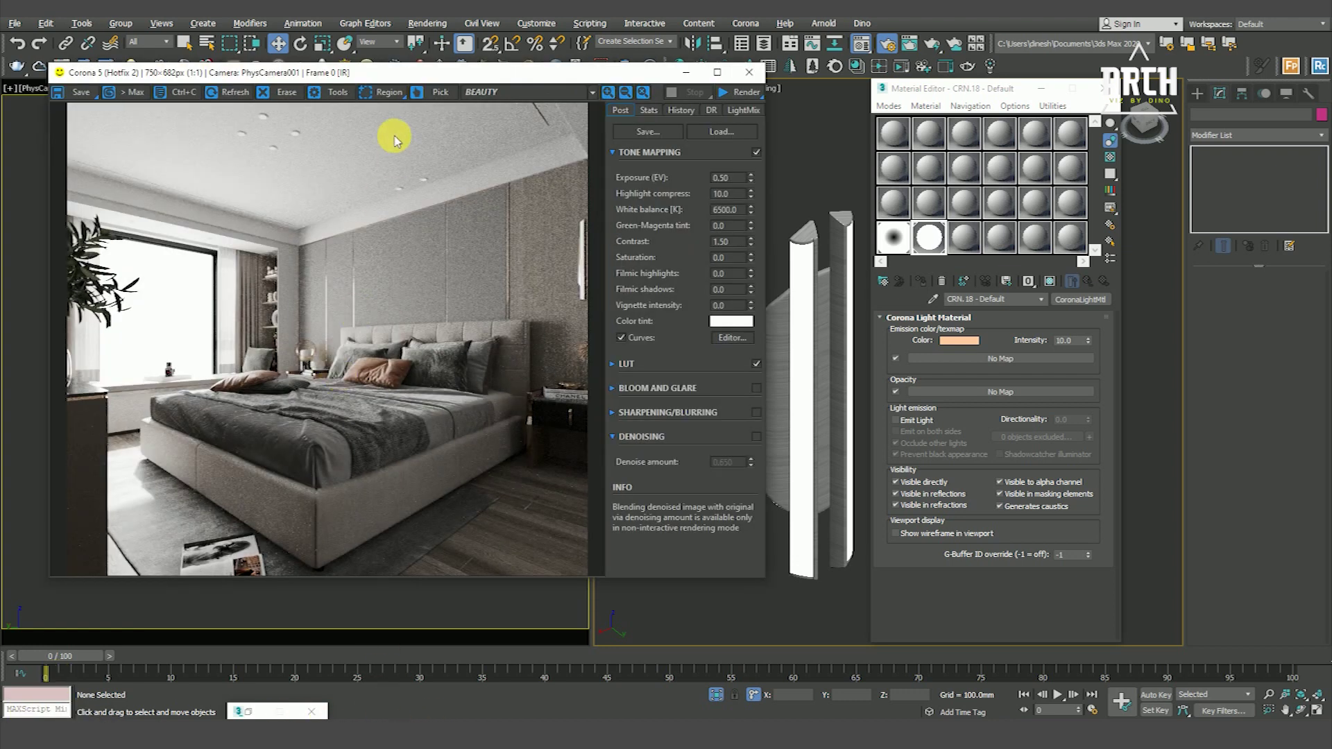
{"action": "left_click_drag", "start_coordinate": [416, 72], "coordinate": [358, 76]}
{"action": "left_click", "coordinate": [331, 98]}
{"action": "left_click_drag", "start_coordinate": [476, 143], "coordinate": [568, 338]}
{"action": "left_click", "coordinate": [683, 97]}
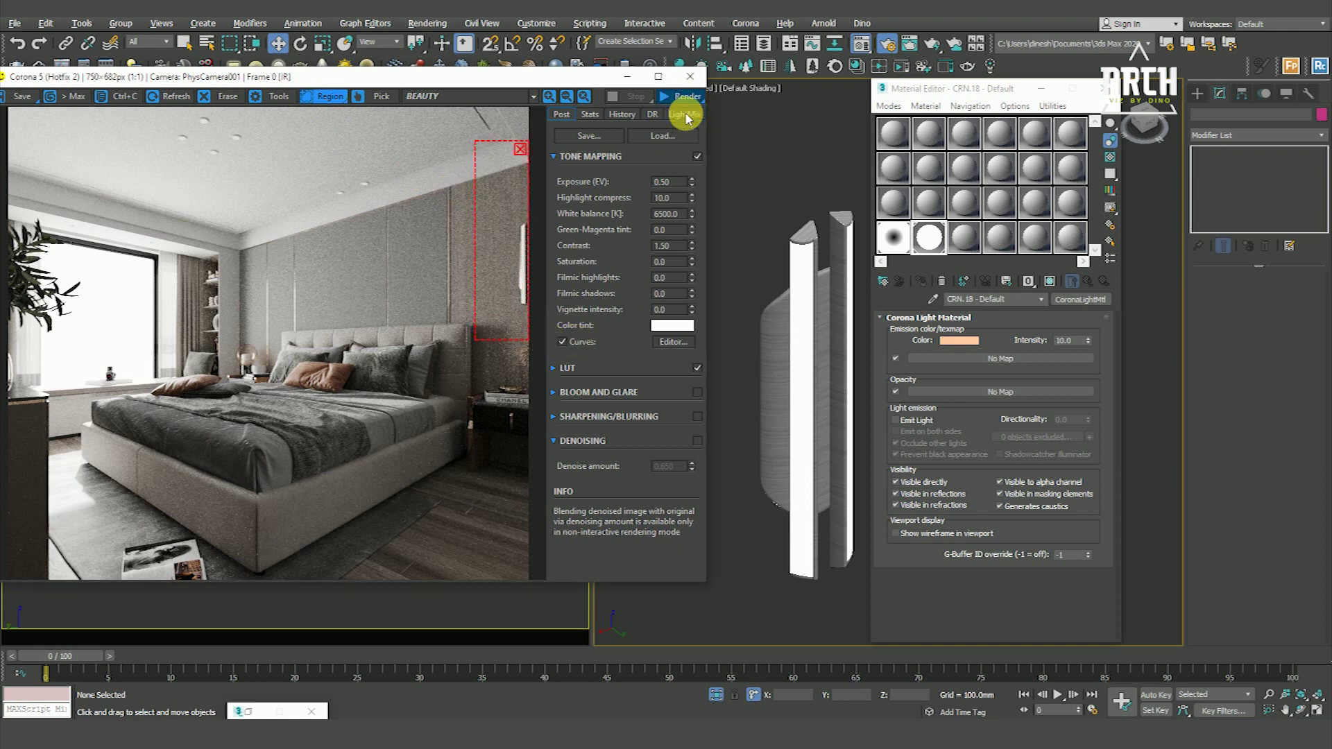
{"action": "left_click", "coordinate": [378, 602]}
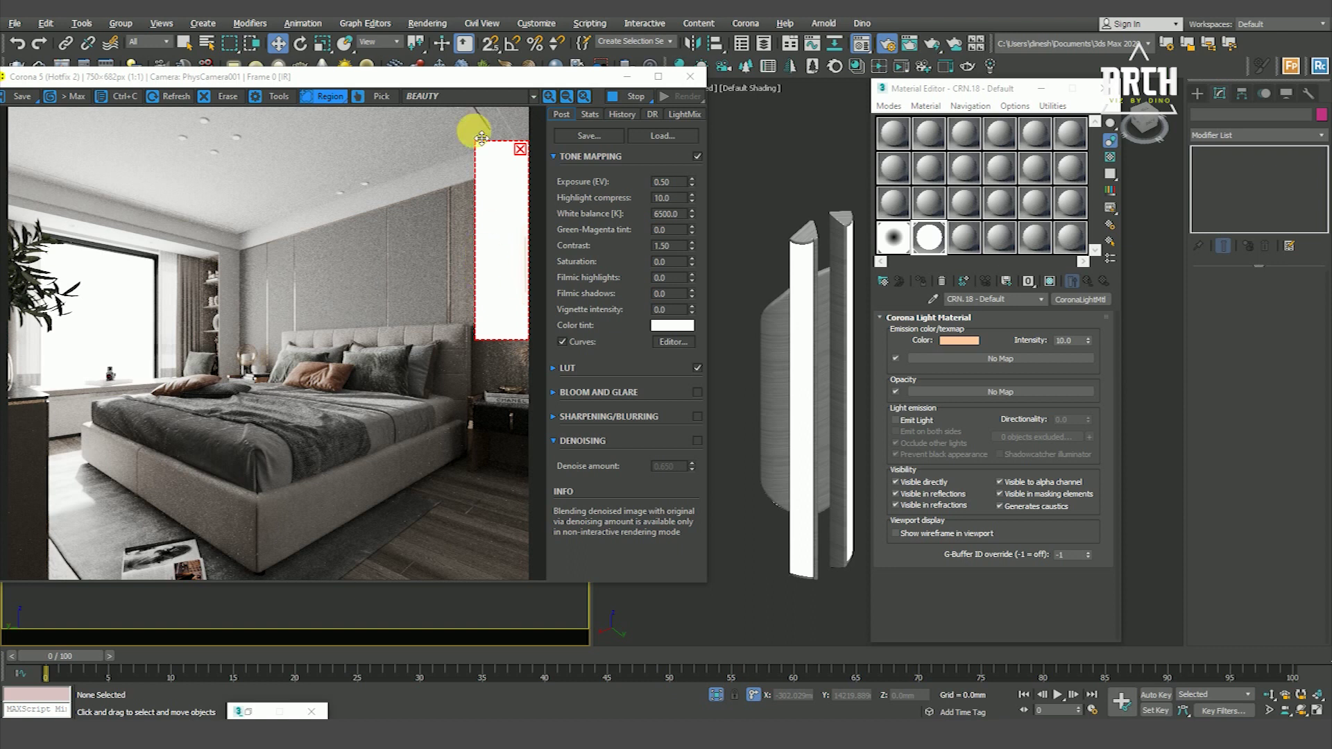
Step: Reposition the frame buffer and bring up Render Setup with F10
{"action": "mouse_move", "coordinate": [464, 83]}
{"action": "left_mouse_down"}
{"action": "mouse_move", "coordinate": [497, 111]}
{"action": "mouse_move", "coordinate": [480, 105]}
{"action": "left_mouse_up"}
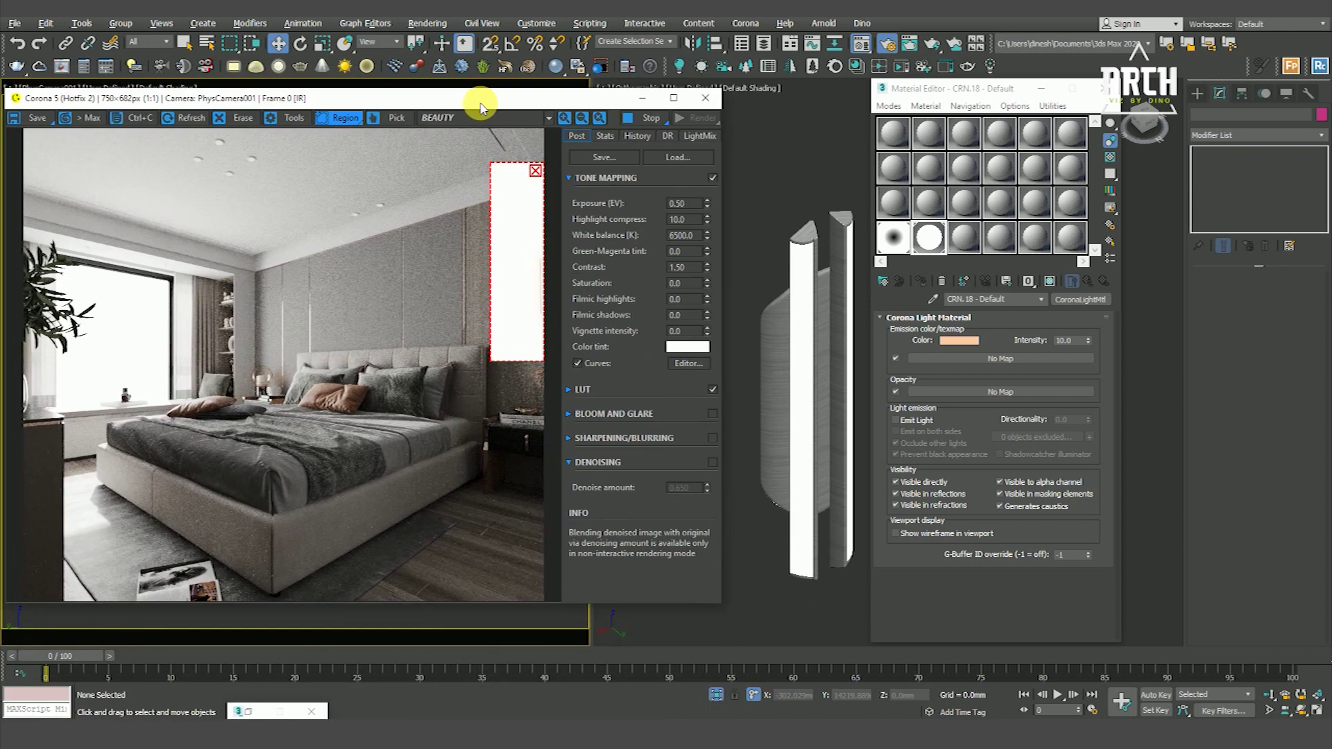
{"action": "left_click", "coordinate": [435, 25]}
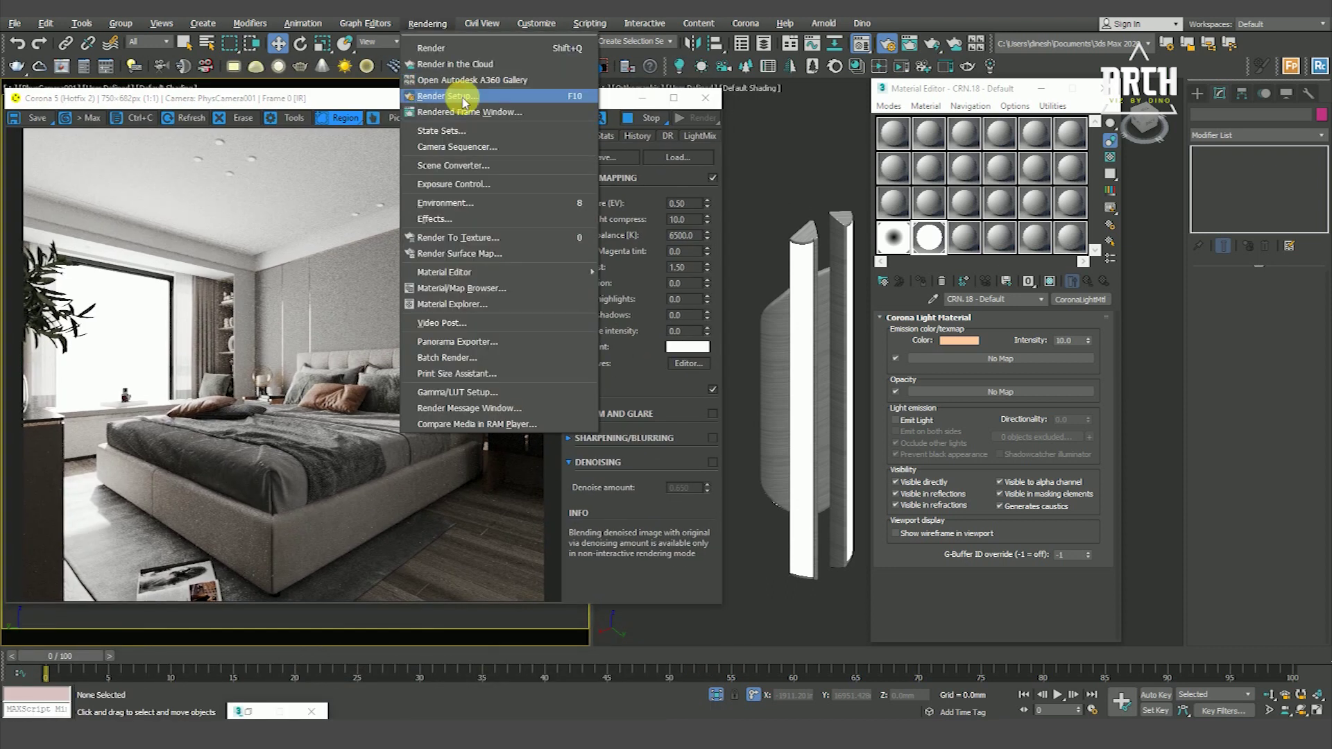
{"action": "left_click", "coordinate": [463, 101]}
{"action": "left_click", "coordinate": [427, 22]}
{"action": "left_click", "coordinate": [458, 97]}
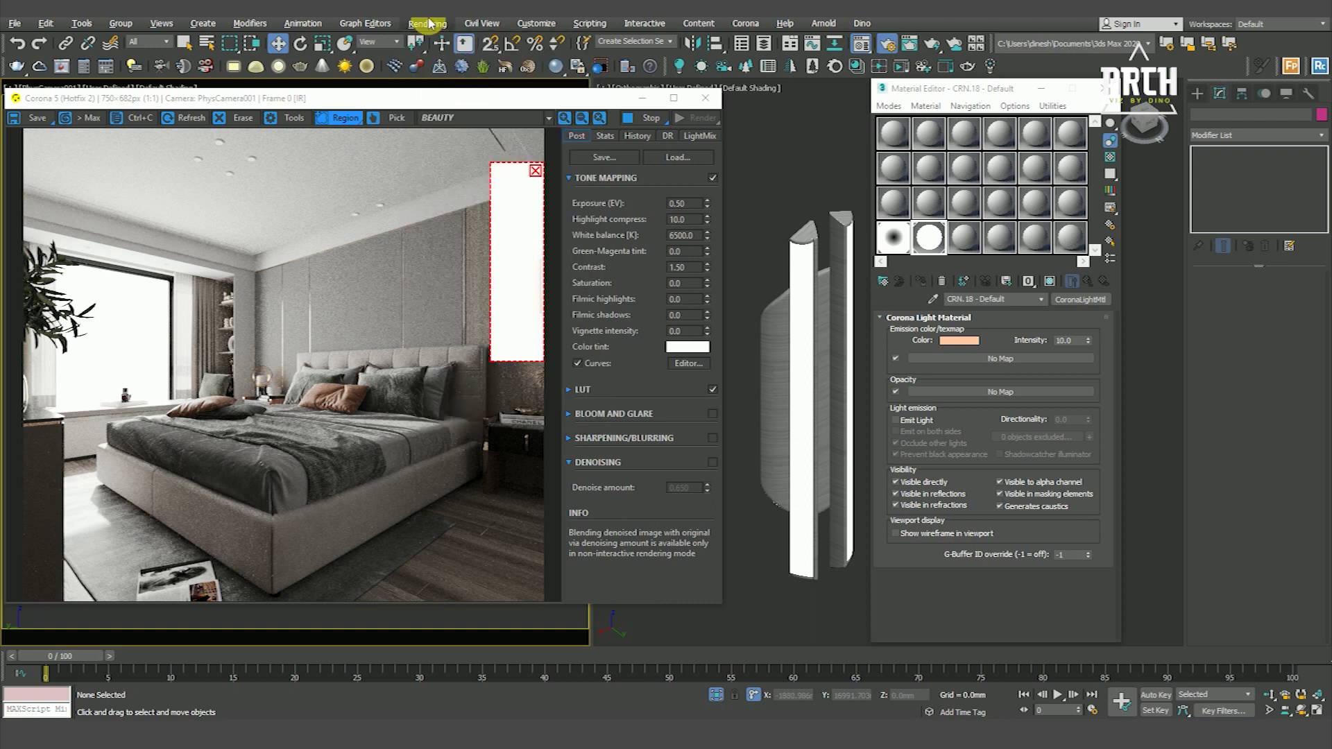
{"action": "key", "text": "F10"}
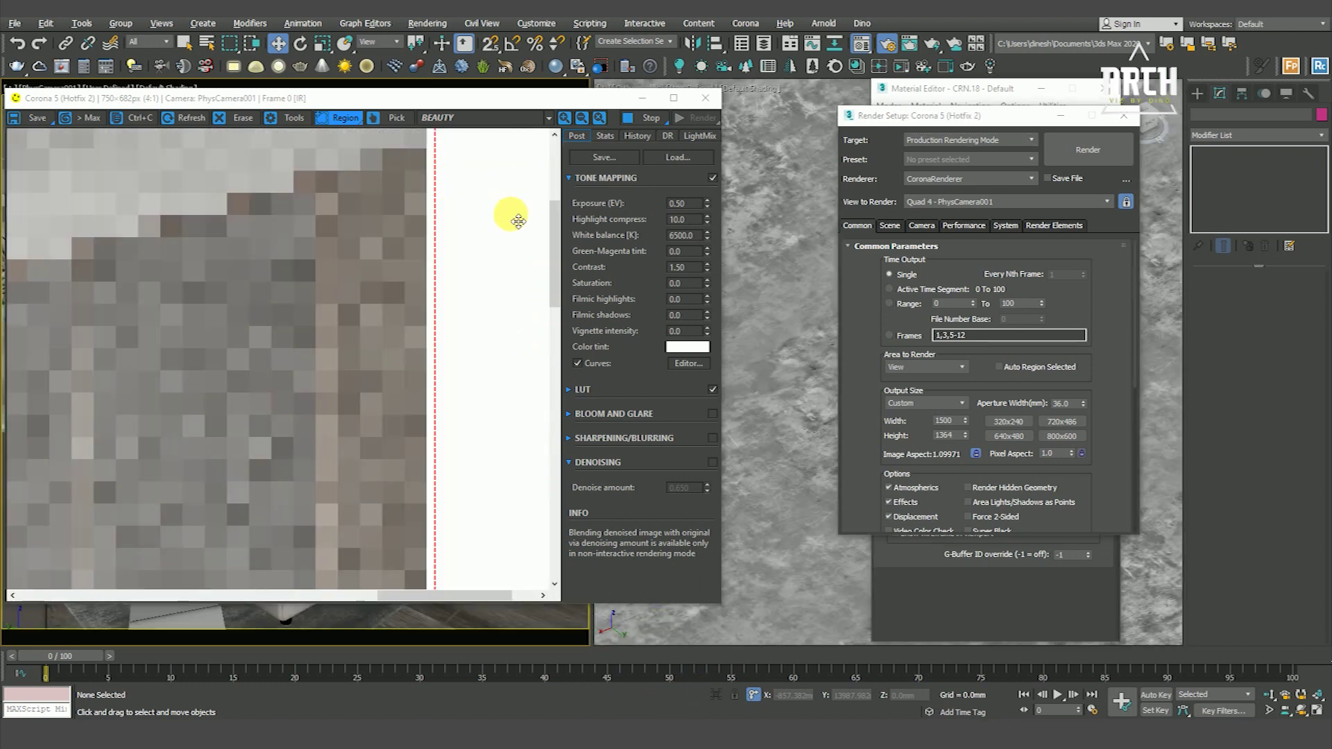
Step: Enable Bloom and Glare and review its parameters
{"action": "scroll", "coordinate": [528, 286], "scroll_direction": "up", "scroll_amount": 2}
{"action": "scroll", "coordinate": [528, 285], "scroll_direction": "down", "scroll_amount": 2}
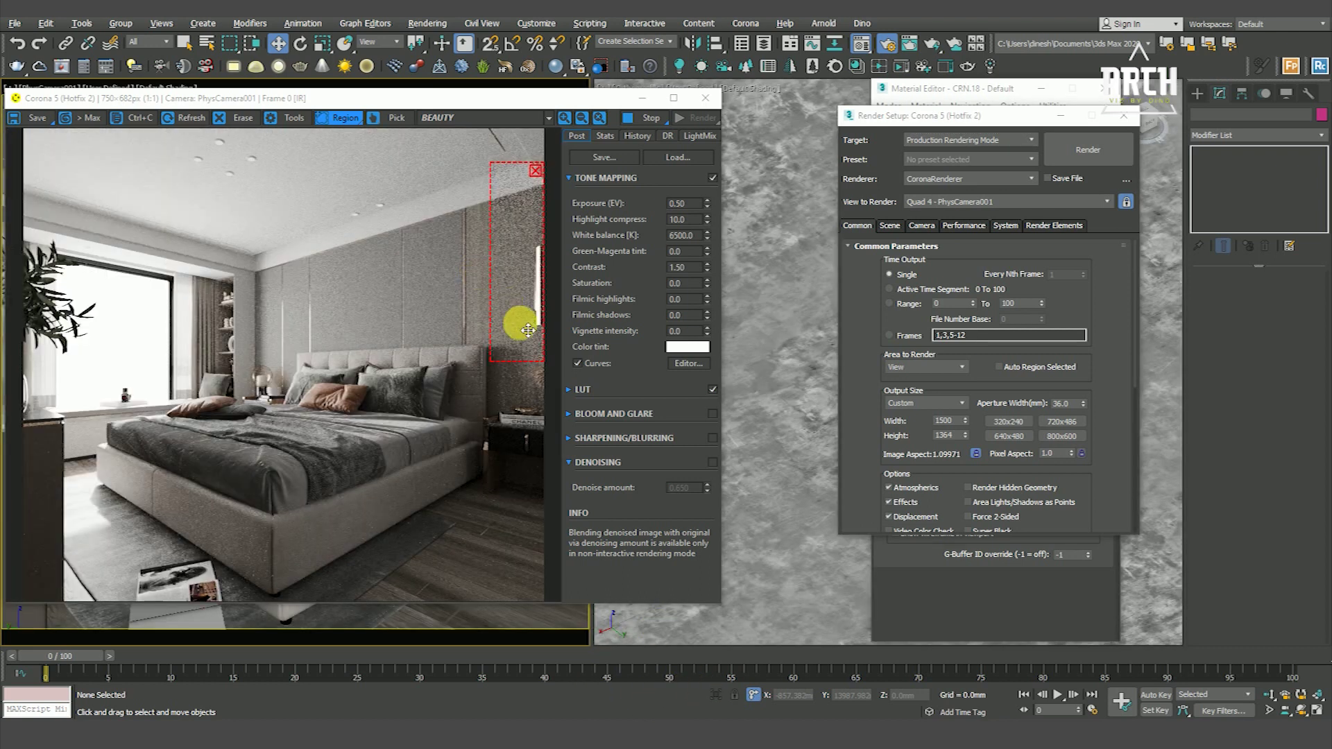
{"action": "left_click", "coordinate": [713, 413]}
{"action": "scroll", "coordinate": [548, 286], "scroll_direction": "up", "scroll_amount": 2}
{"action": "scroll", "coordinate": [545, 271], "scroll_direction": "down", "scroll_amount": 2}
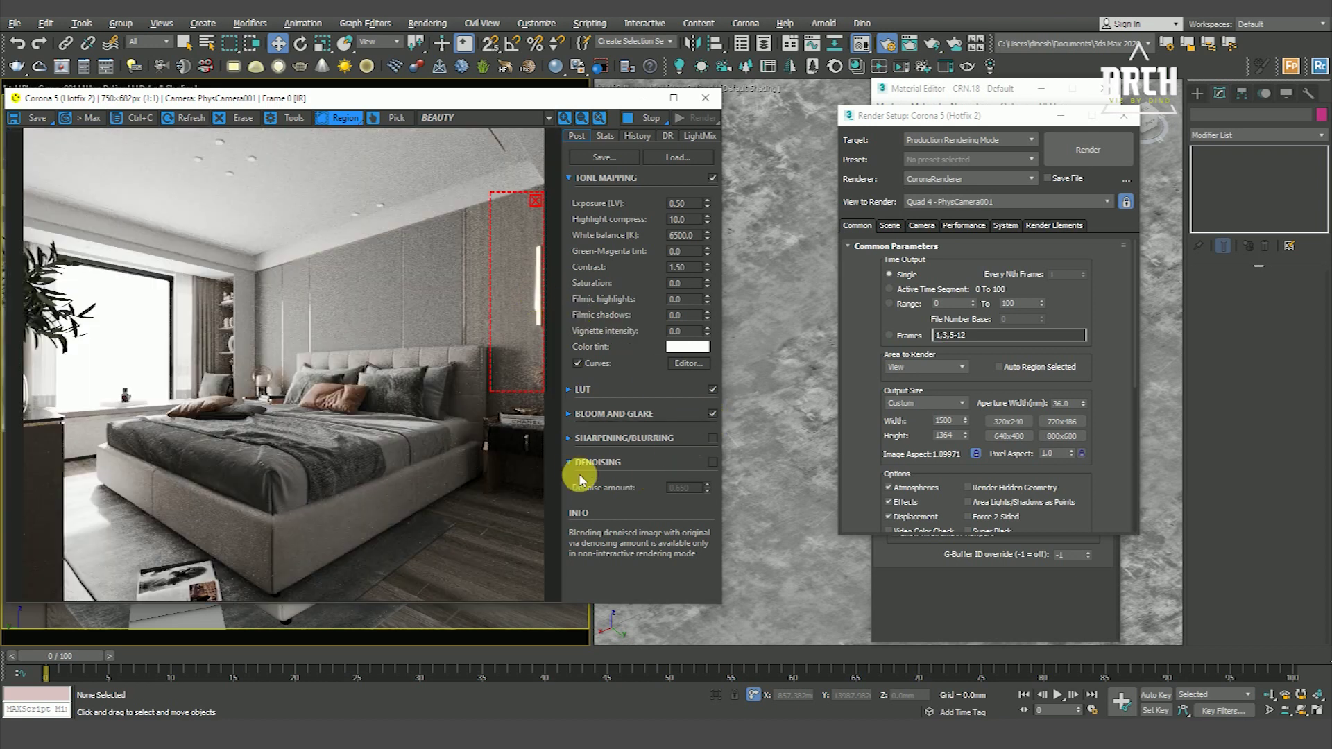
{"action": "left_click", "coordinate": [568, 414]}
{"action": "left_click", "coordinate": [680, 446]}
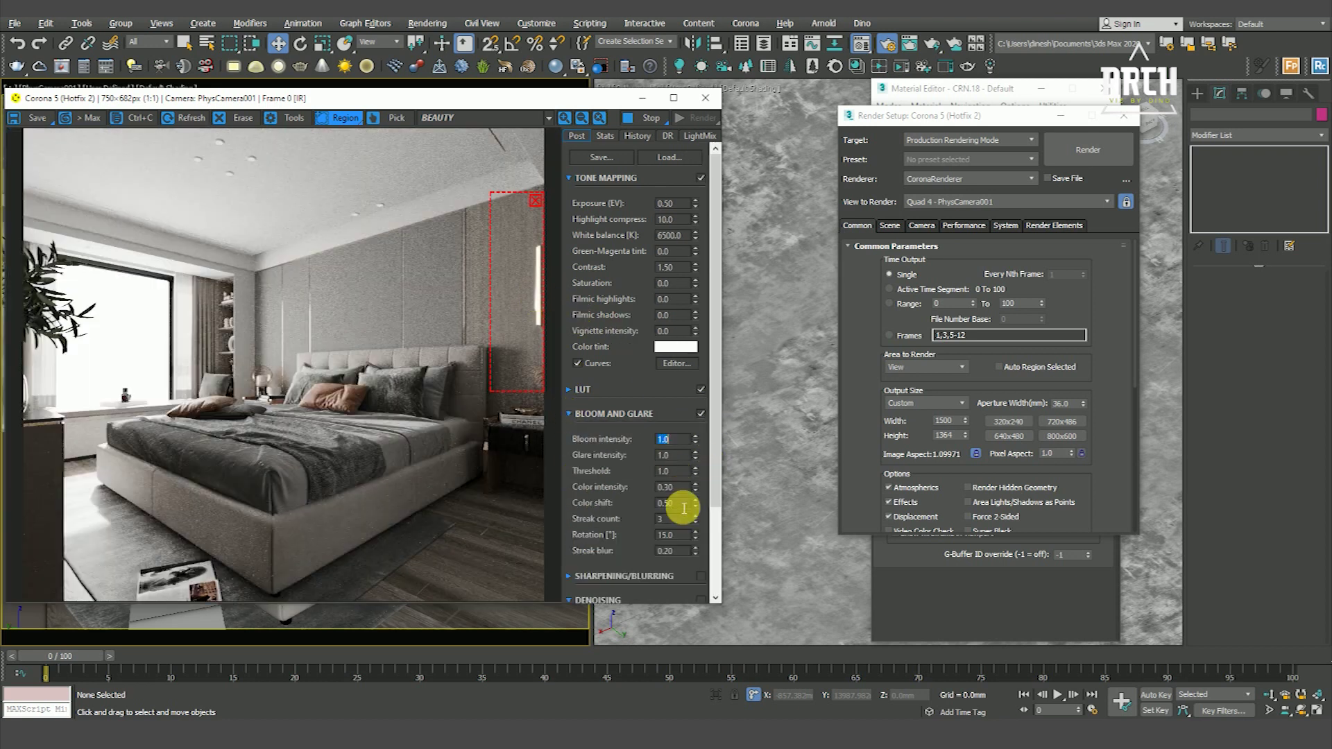
{"action": "left_click", "coordinate": [700, 414]}
{"action": "left_click", "coordinate": [567, 415]}
Step: Move the render region over the shelf beside the window
{"action": "scroll", "coordinate": [525, 394], "scroll_direction": "up", "scroll_amount": 1}
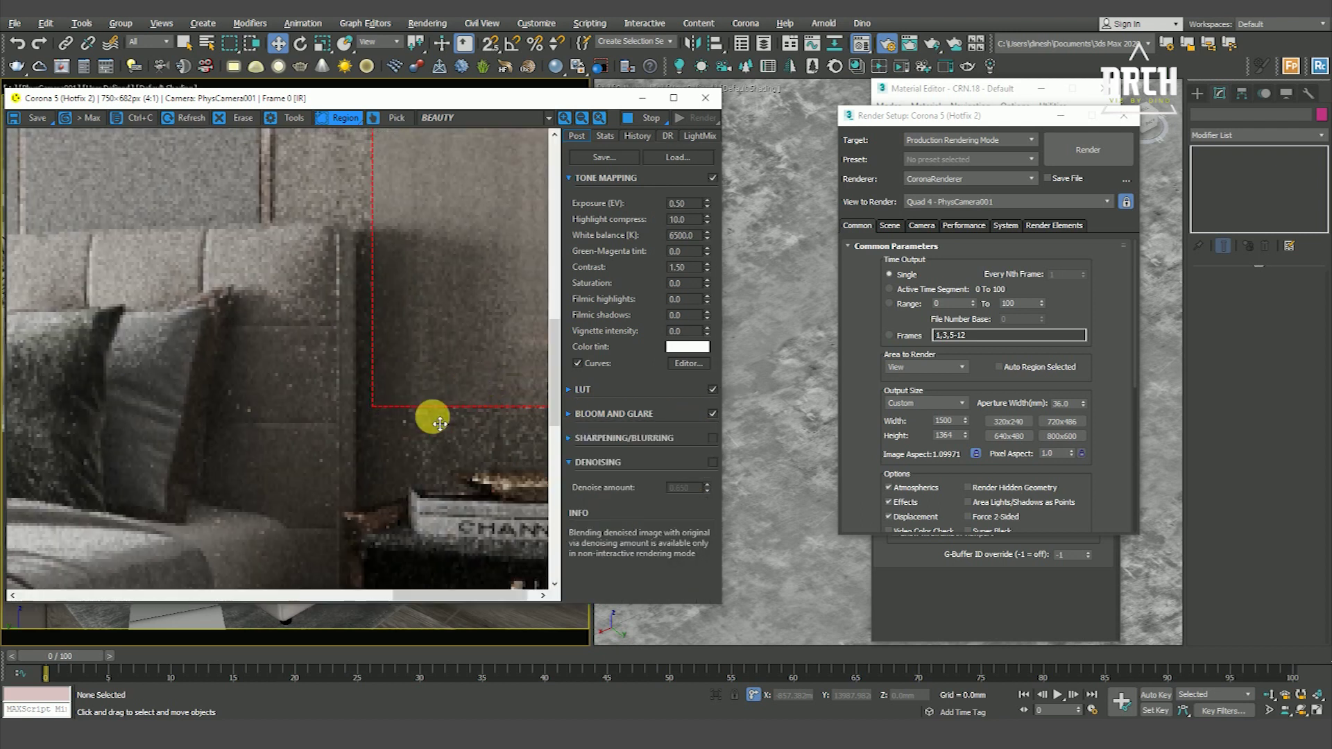
{"action": "scroll", "coordinate": [490, 424], "scroll_direction": "down", "scroll_amount": 1}
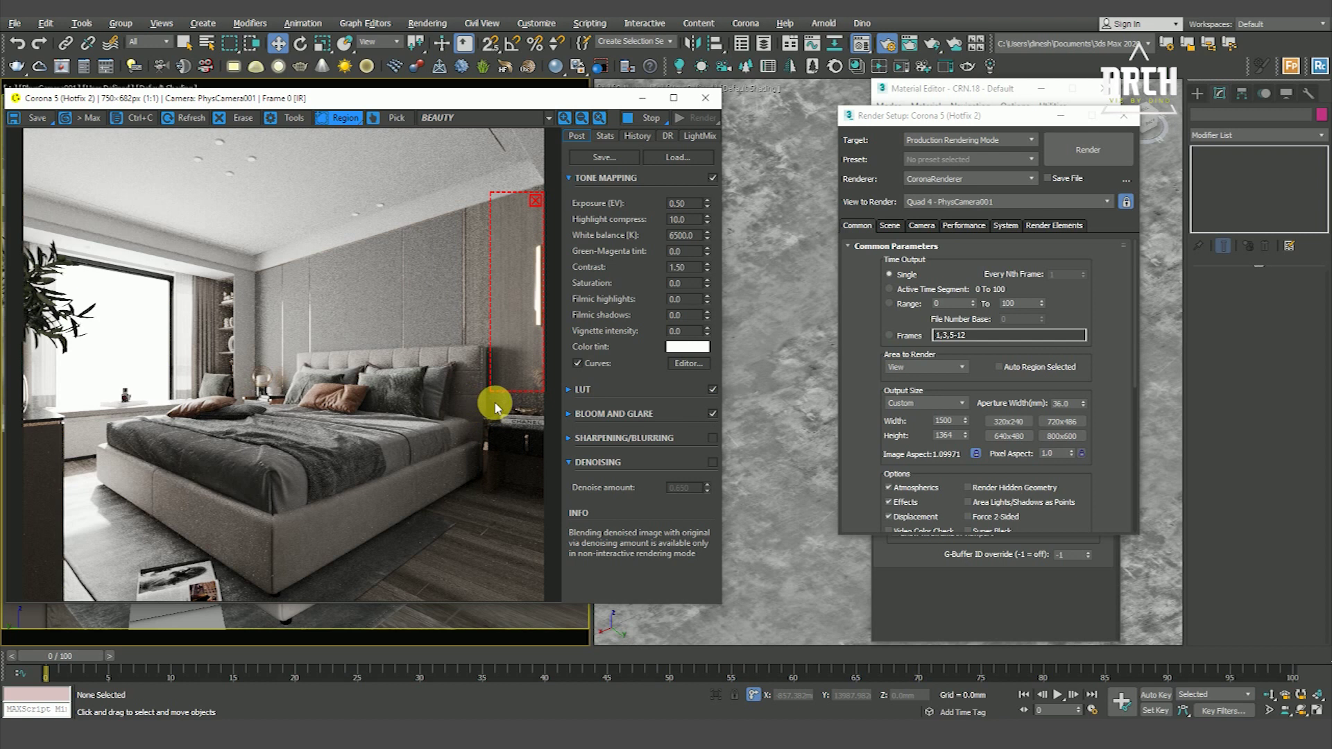
{"action": "scroll", "coordinate": [157, 380], "scroll_direction": "up", "scroll_amount": 1}
{"action": "scroll", "coordinate": [223, 273], "scroll_direction": "down", "scroll_amount": 1}
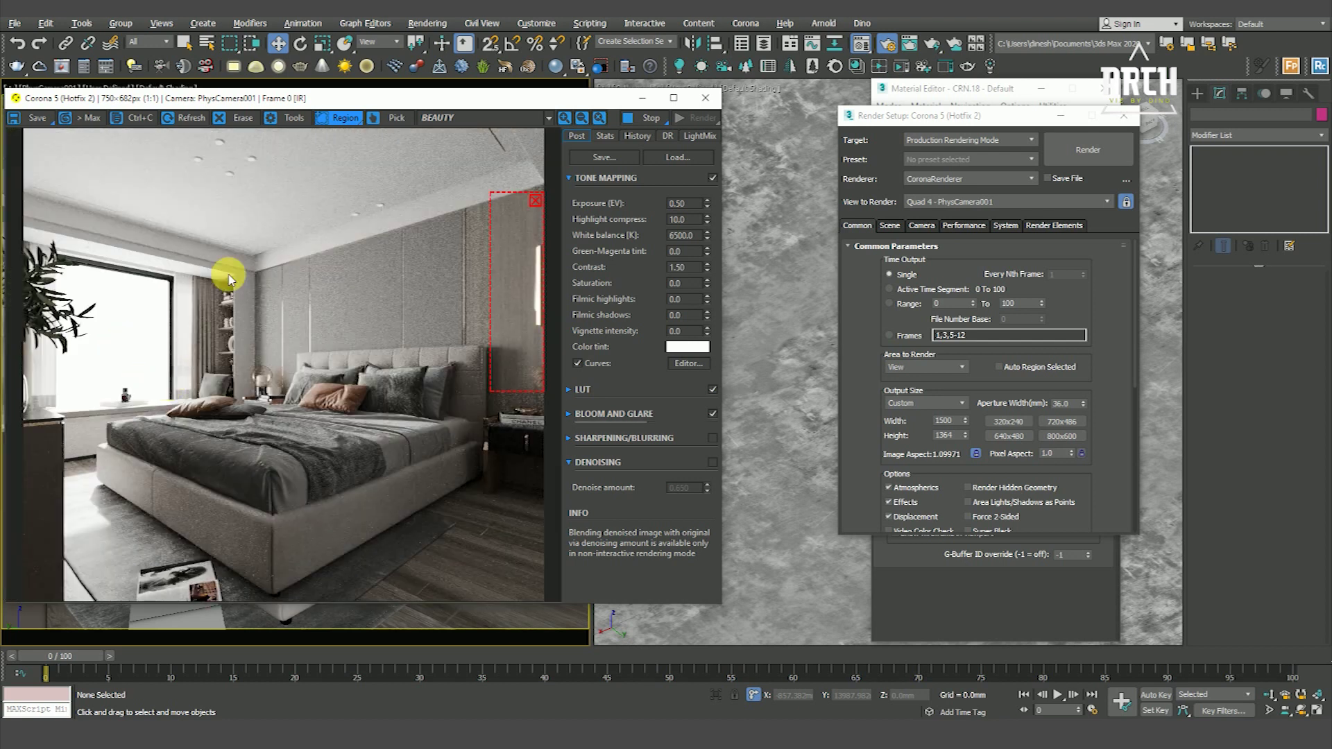
{"action": "scroll", "coordinate": [152, 239], "scroll_direction": "up", "scroll_amount": 1}
{"action": "scroll", "coordinate": [160, 242], "scroll_direction": "down", "scroll_amount": 1}
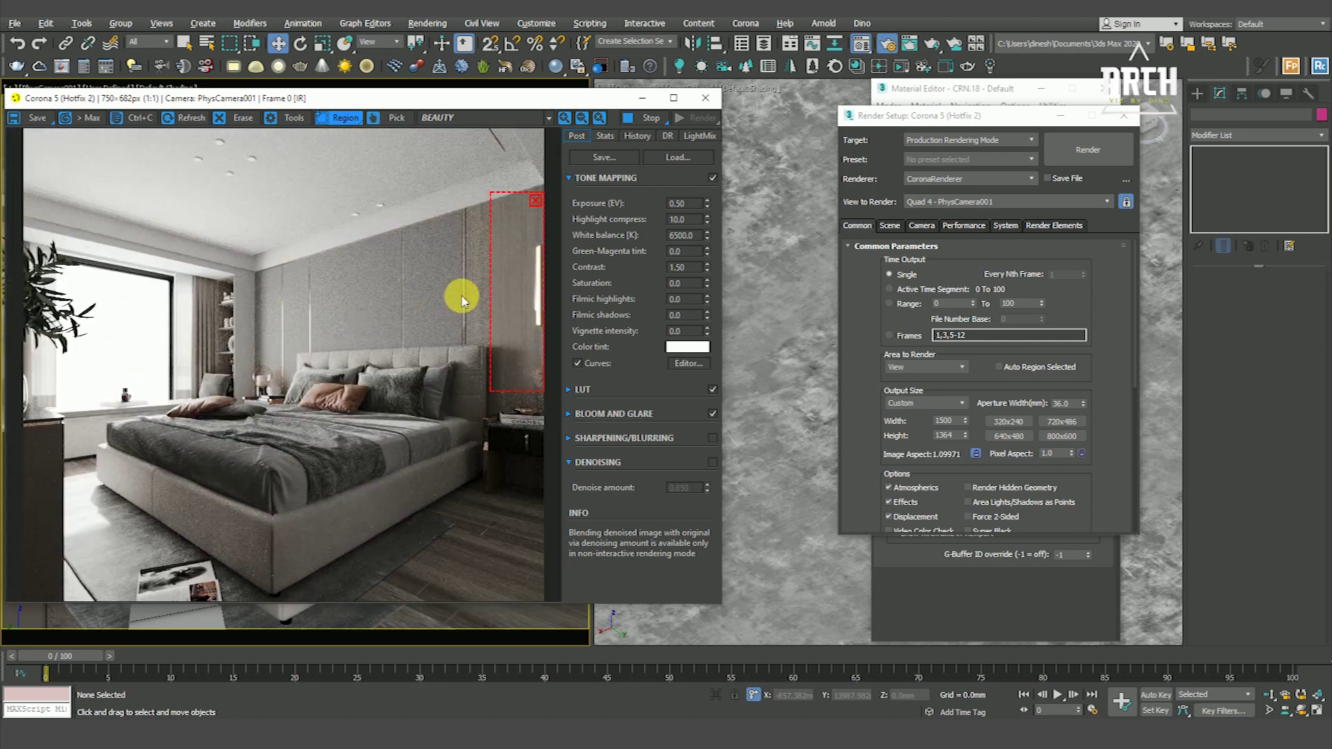
{"action": "scroll", "coordinate": [244, 342], "scroll_direction": "up", "scroll_amount": 1}
{"action": "scroll", "coordinate": [223, 327], "scroll_direction": "down", "scroll_amount": 1}
{"action": "left_click_drag", "start_coordinate": [513, 298], "coordinate": [242, 332]}
{"action": "scroll", "coordinate": [172, 267], "scroll_direction": "up", "scroll_amount": 3}
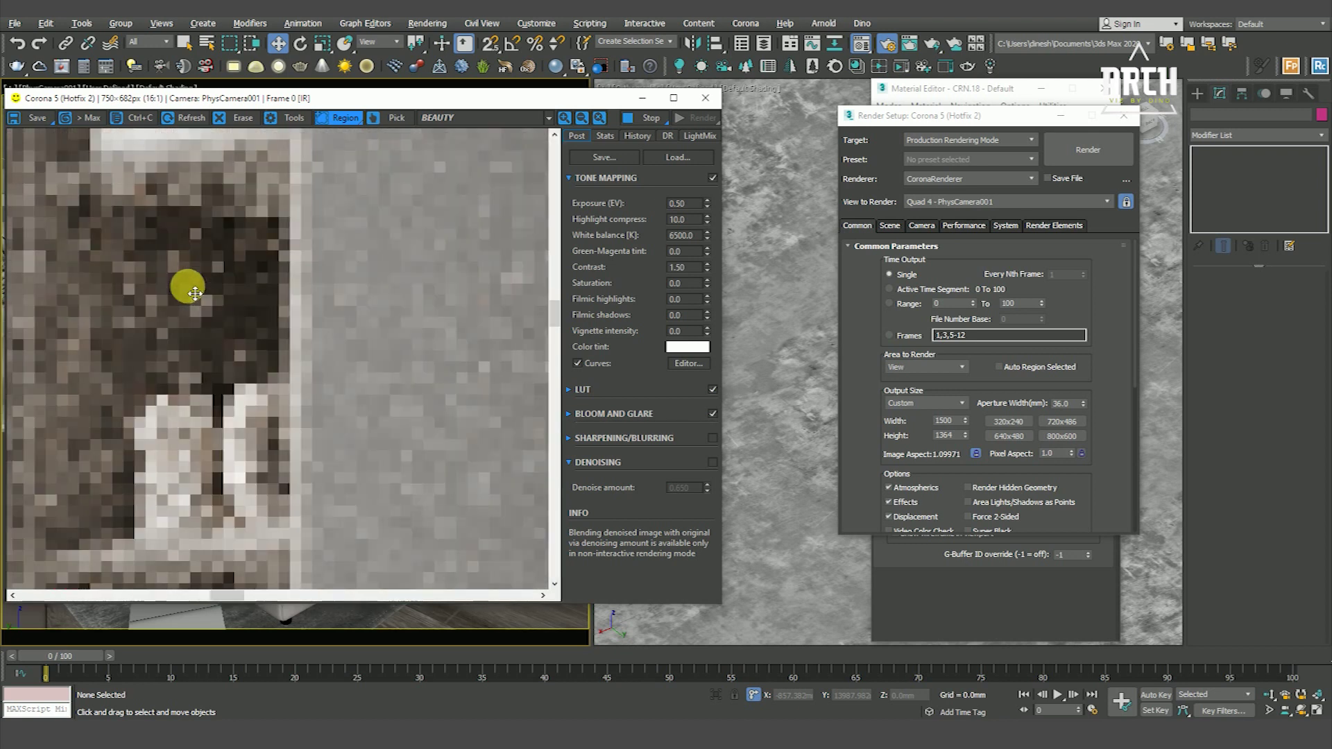
{"action": "scroll", "coordinate": [403, 329], "scroll_direction": "down", "scroll_amount": 1}
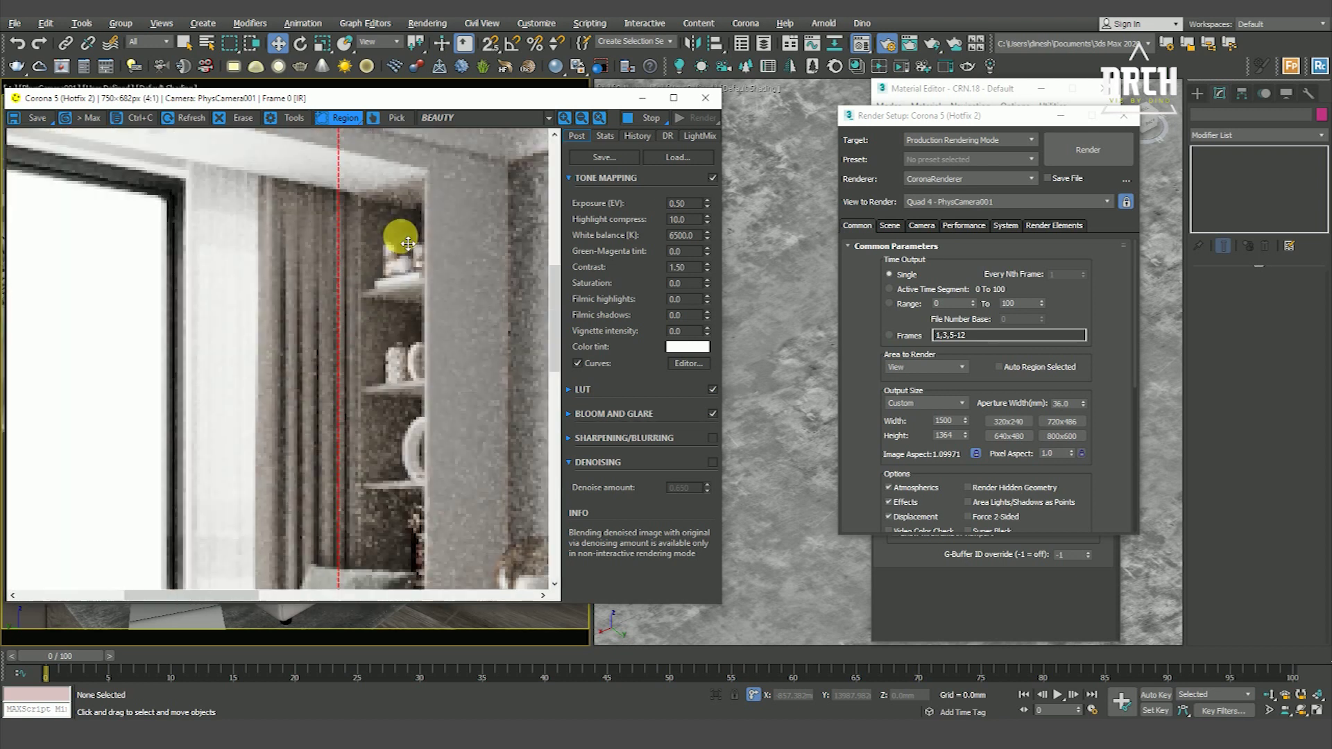
{"action": "scroll", "coordinate": [394, 264], "scroll_direction": "down", "scroll_amount": 1}
{"action": "scroll", "coordinate": [404, 457], "scroll_direction": "down", "scroll_amount": 1}
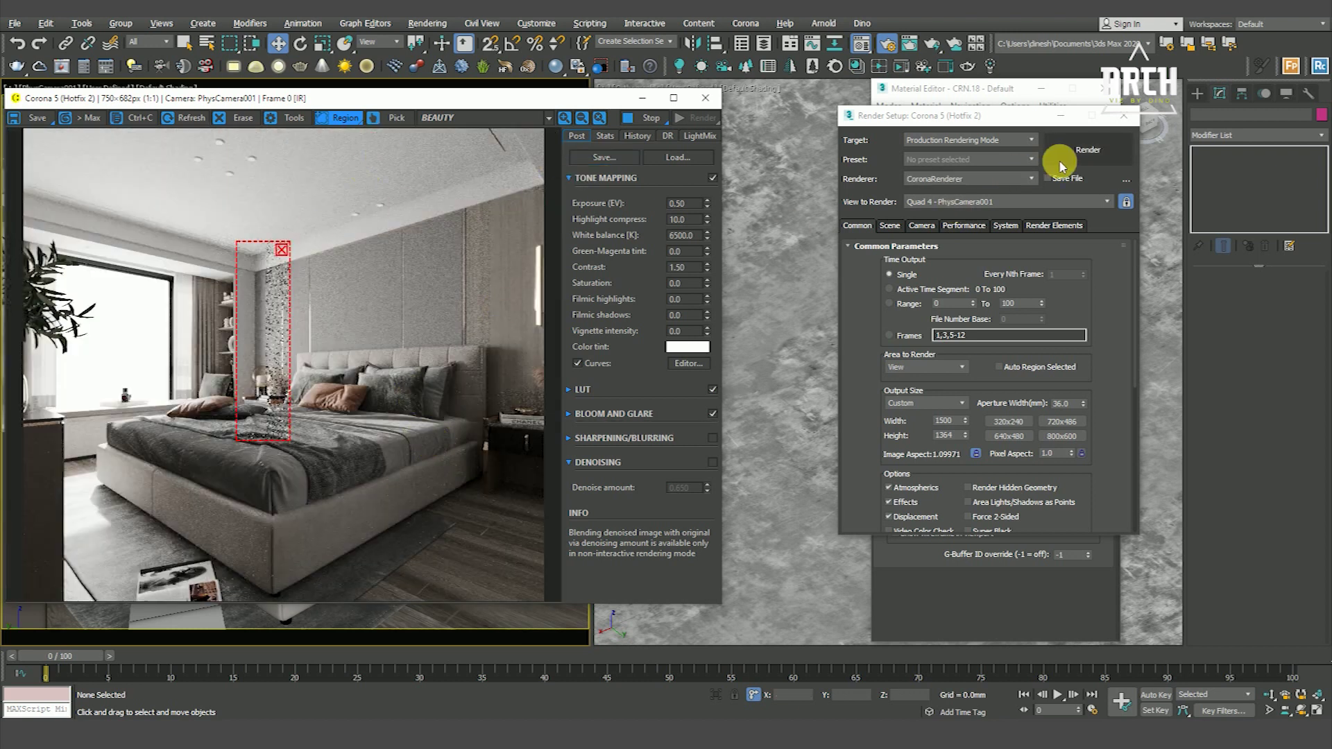
Step: Remove the render region, stop rendering, and close Render Setup and the frame buffer
{"action": "left_click", "coordinate": [281, 249]}
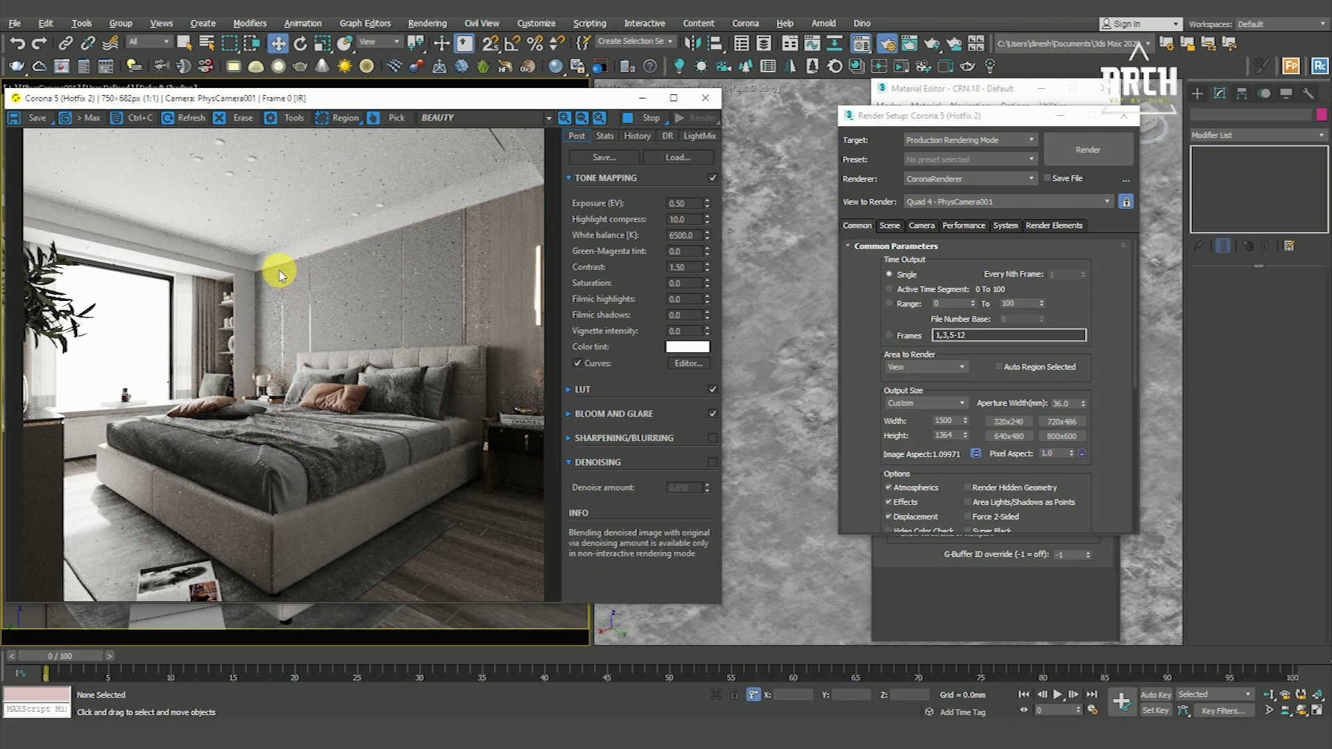
{"action": "left_click", "coordinate": [645, 121]}
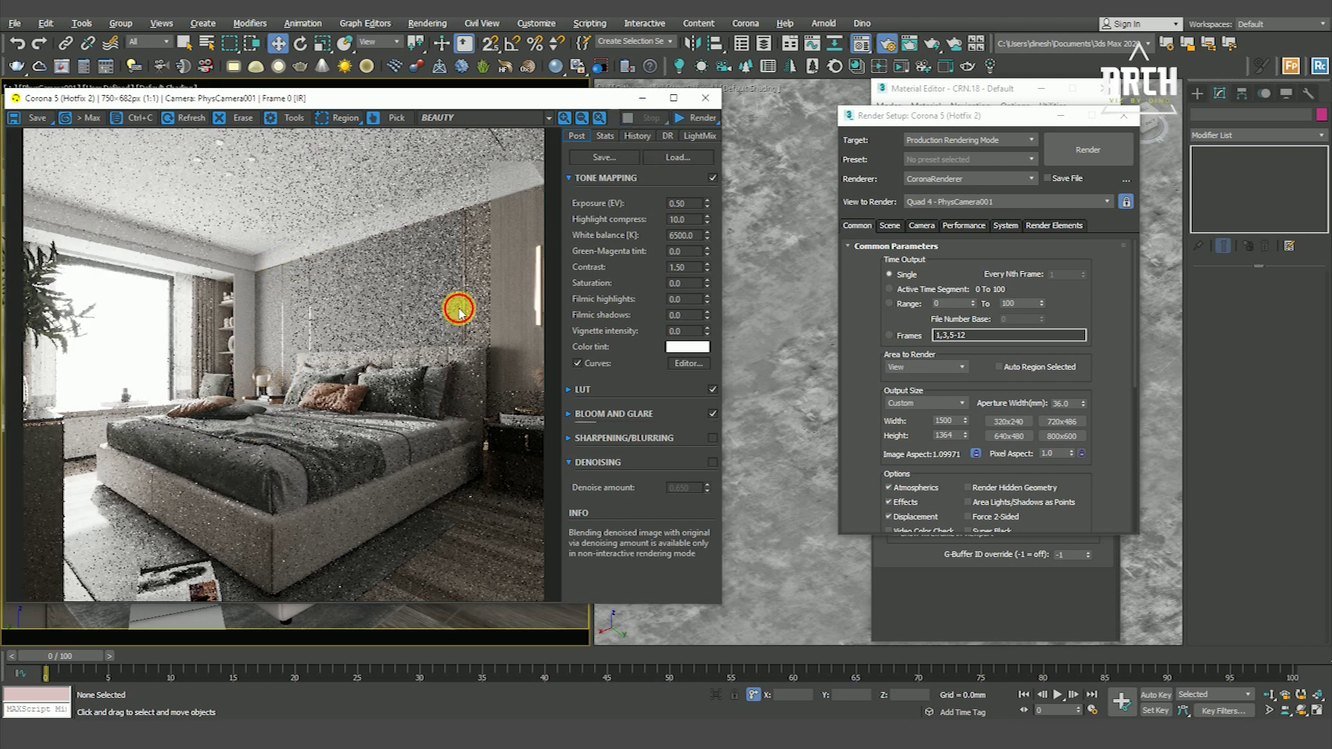
{"action": "left_click", "coordinate": [980, 112]}
{"action": "key", "text": "F10"}
{"action": "left_click_drag", "start_coordinate": [994, 88], "coordinate": [932, 91]}
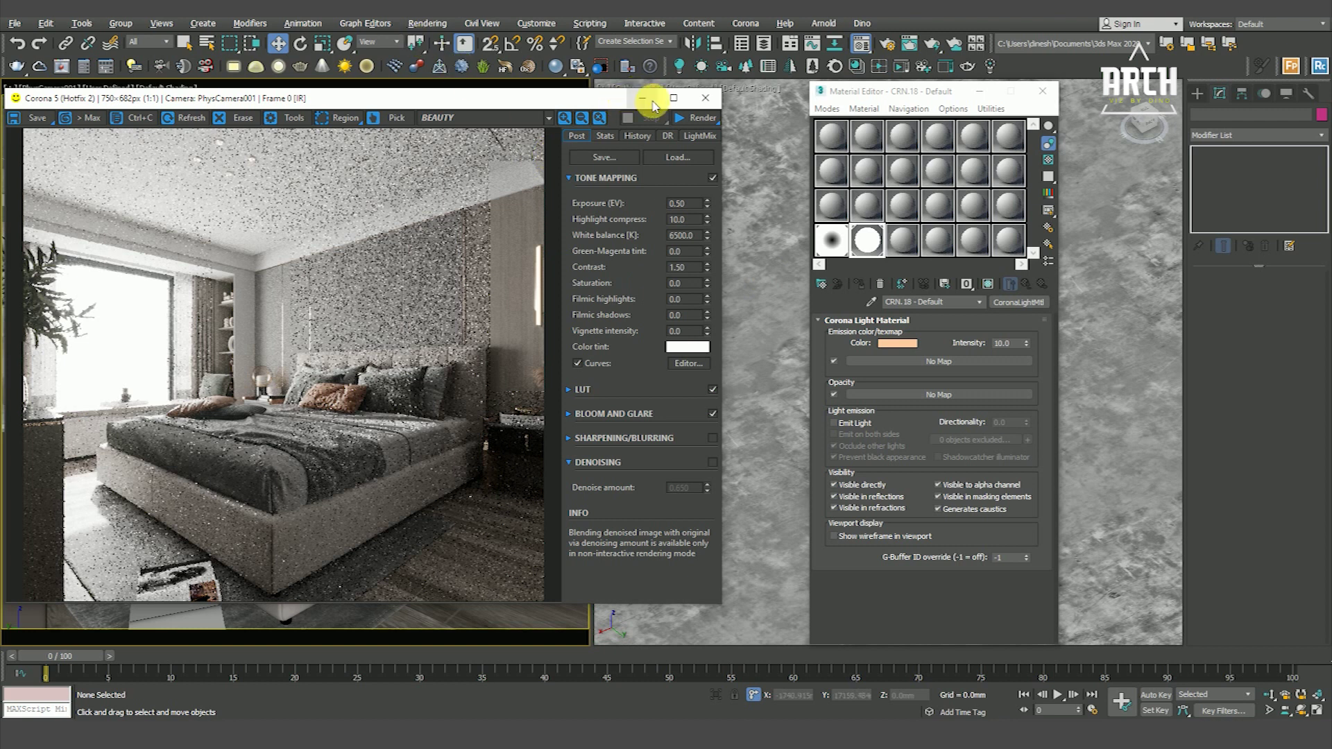
{"action": "left_click", "coordinate": [706, 98]}
Step: Frame the ceiling group in a wireframe top view, then deselect it
{"action": "left_click", "coordinate": [386, 274]}
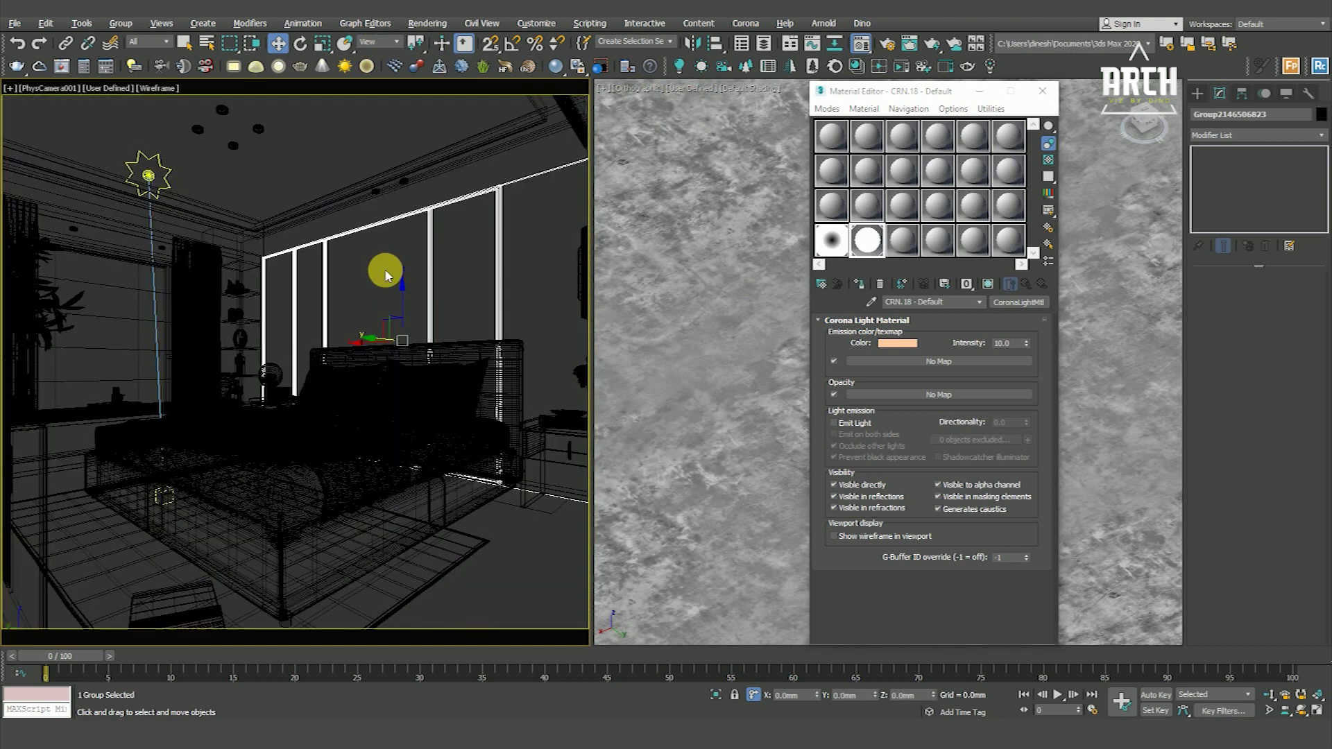
{"action": "left_click", "coordinate": [687, 229]}
{"action": "key", "text": "t"}
{"action": "key", "text": "F3"}
{"action": "key", "text": "z"}
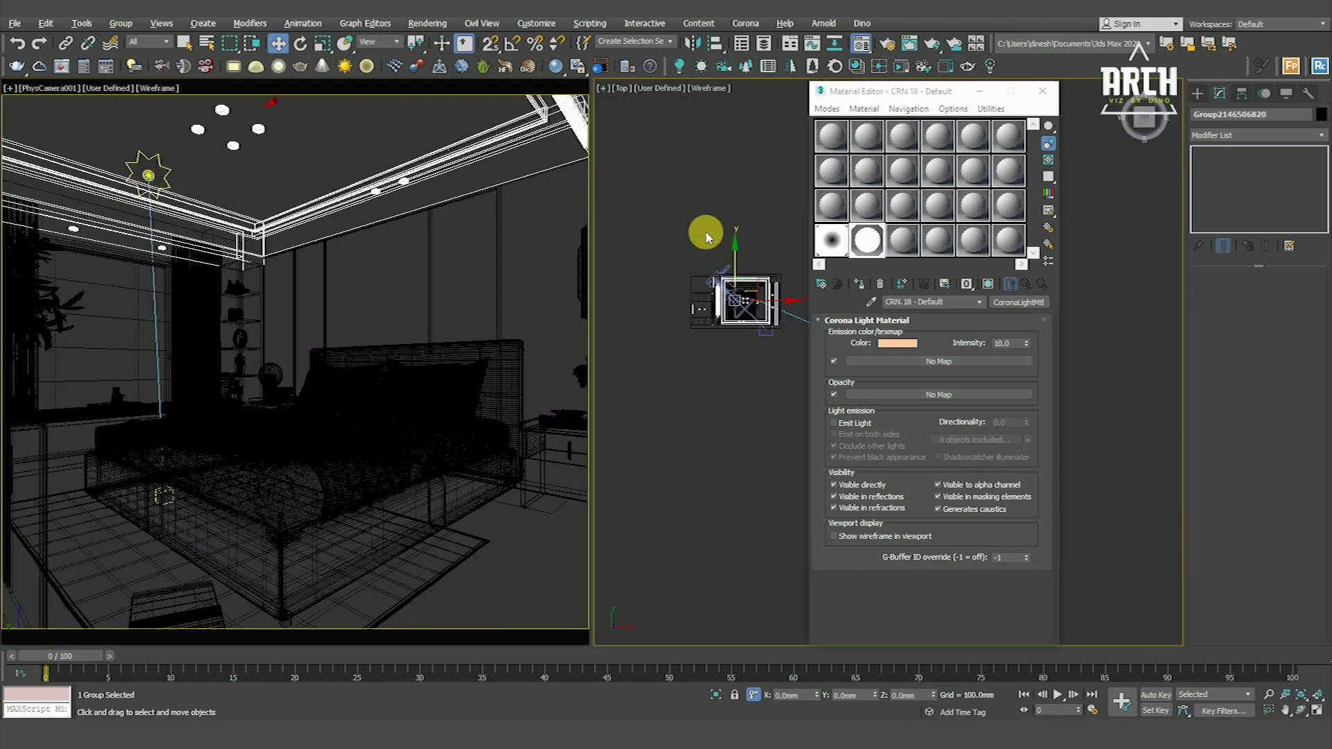
{"action": "left_click", "coordinate": [669, 219]}
Step: Set Corona denoising to Corona High Quality (amount 0.7) and enable Direct visibility override
{"action": "left_click", "coordinate": [425, 23]}
{"action": "left_click", "coordinate": [467, 94]}
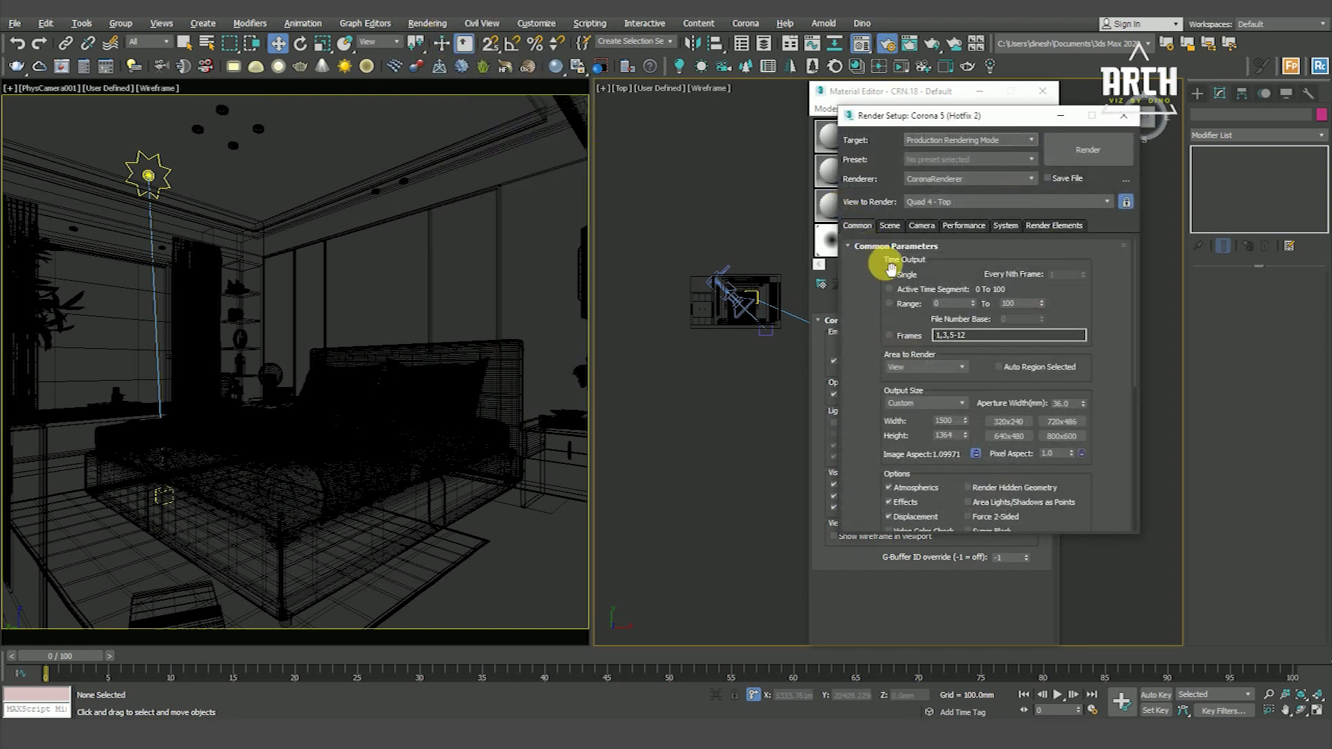
{"action": "left_click", "coordinate": [895, 226]}
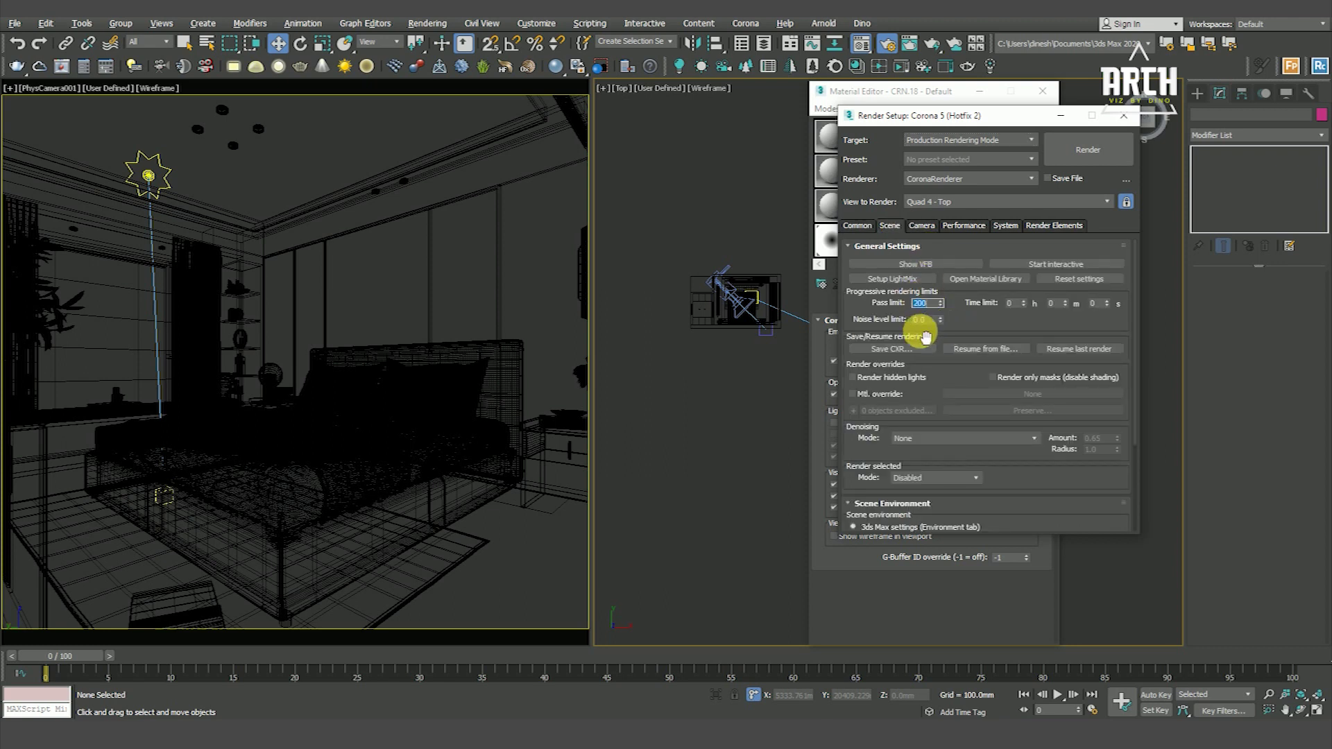
{"action": "scroll", "coordinate": [916, 326], "scroll_direction": "down", "scroll_amount": 1}
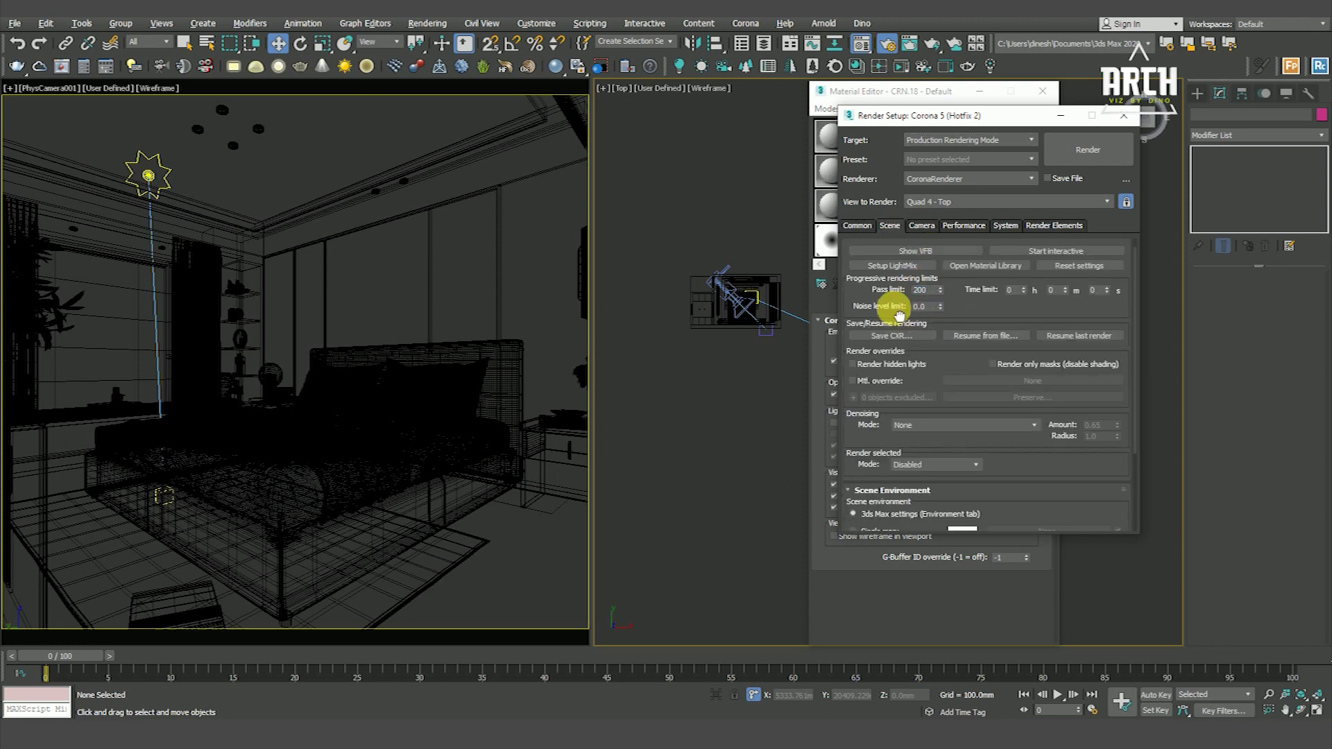
{"action": "left_click", "coordinate": [931, 423]}
{"action": "left_click", "coordinate": [926, 470]}
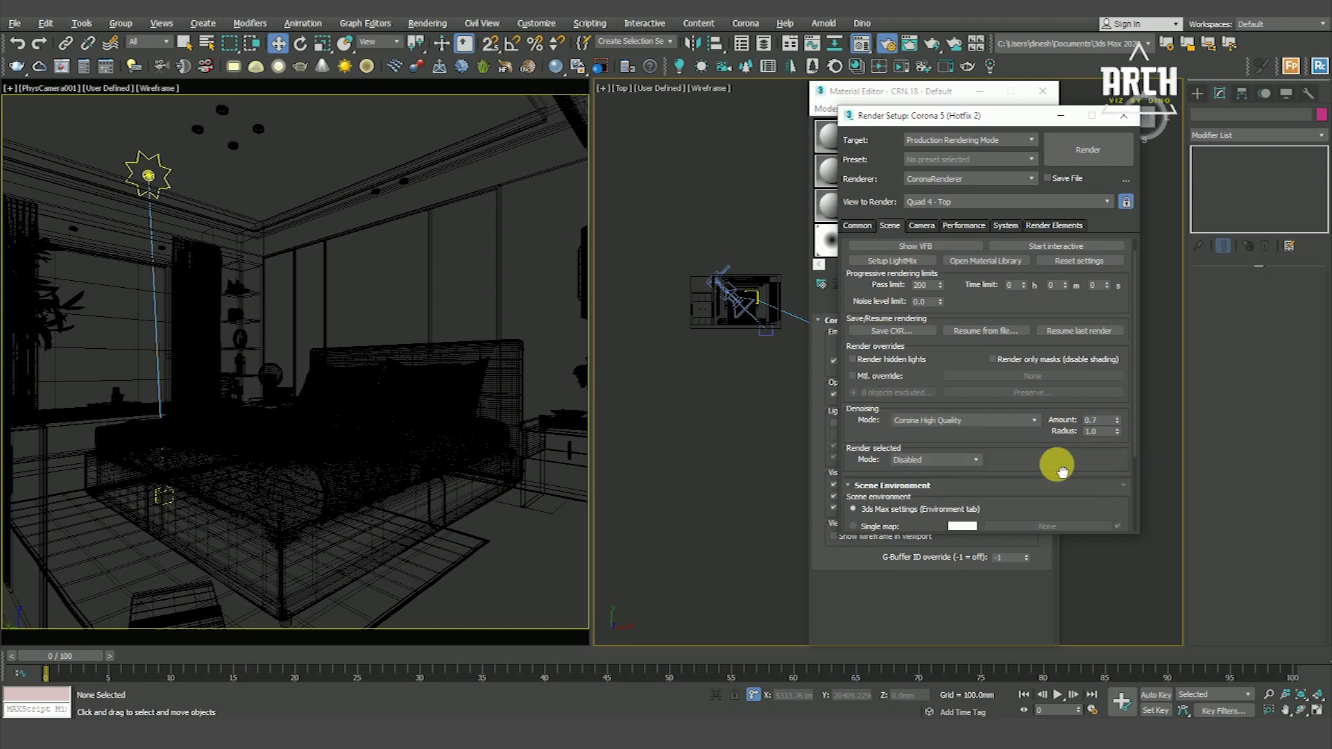
{"action": "left_click_drag", "start_coordinate": [1061, 471], "coordinate": [1060, 361]}
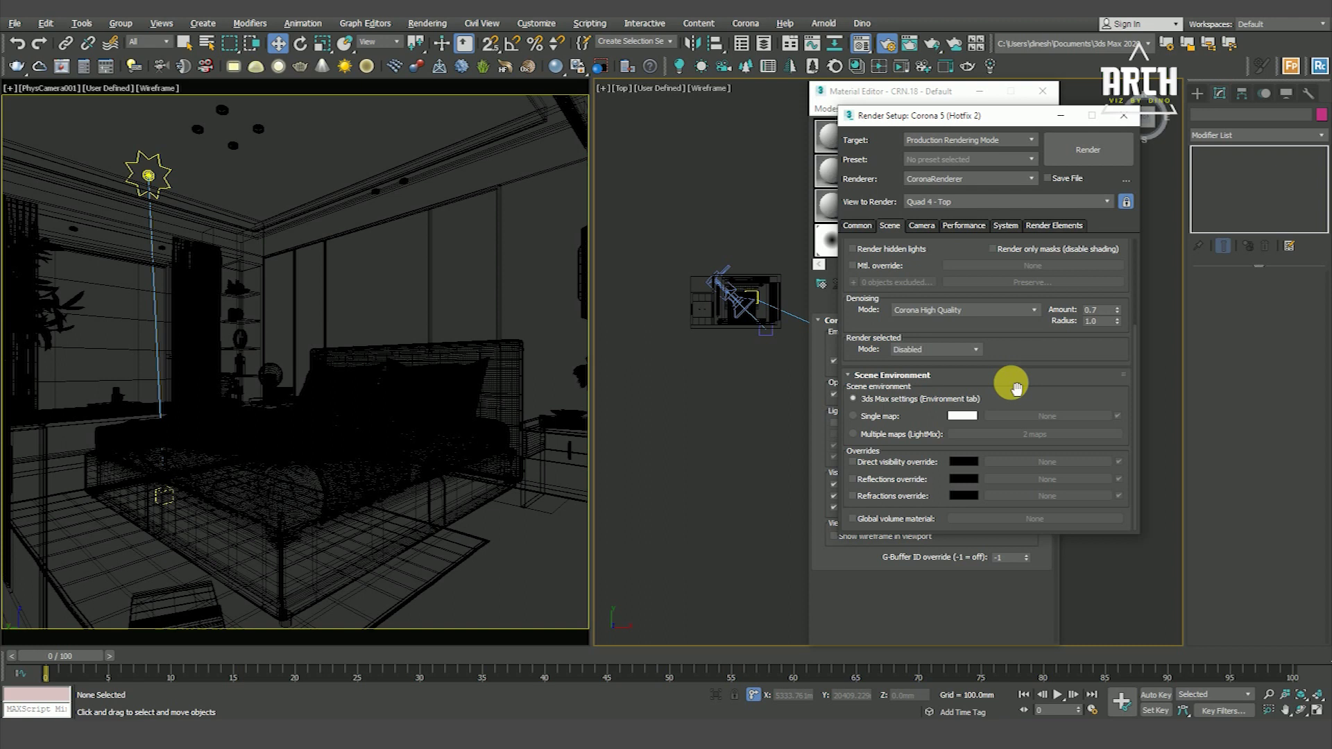
{"action": "left_click", "coordinate": [853, 462]}
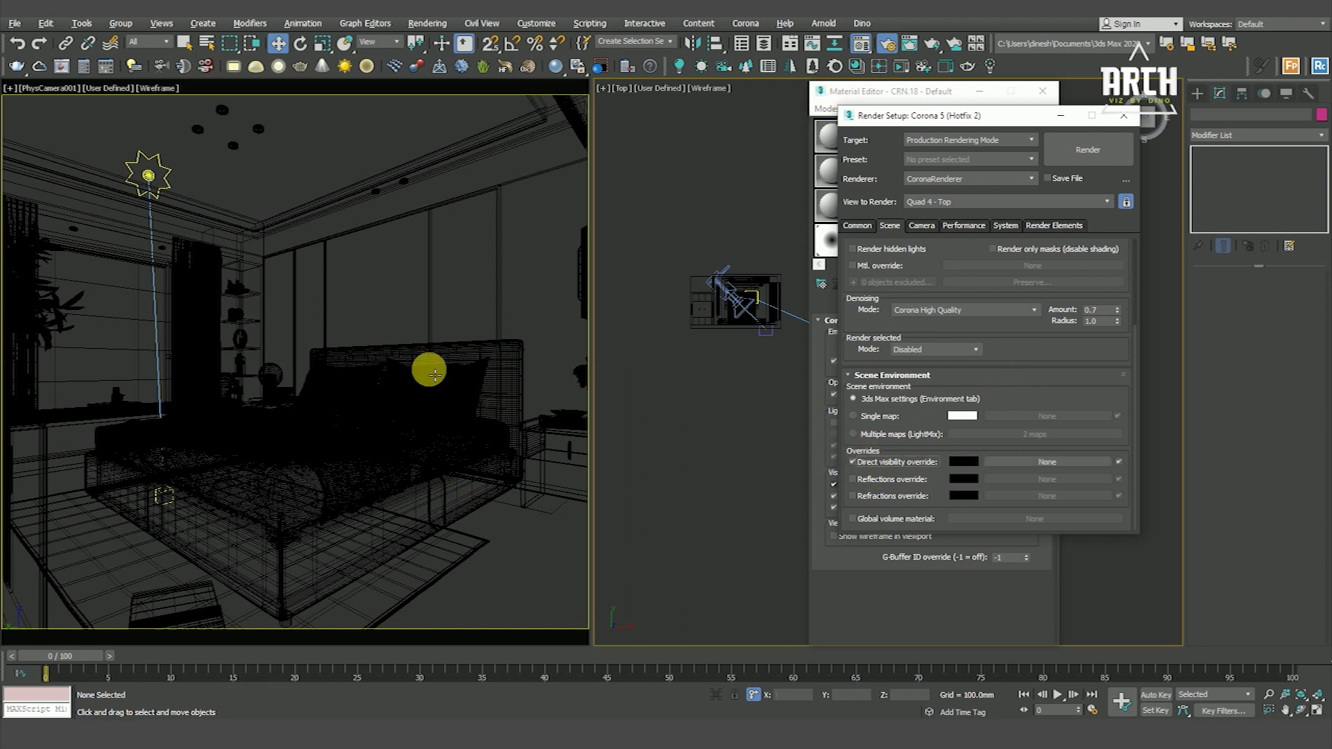
Step: Check the Common render settings, then start a fresh render of the bedroom
{"action": "left_click", "coordinate": [868, 225]}
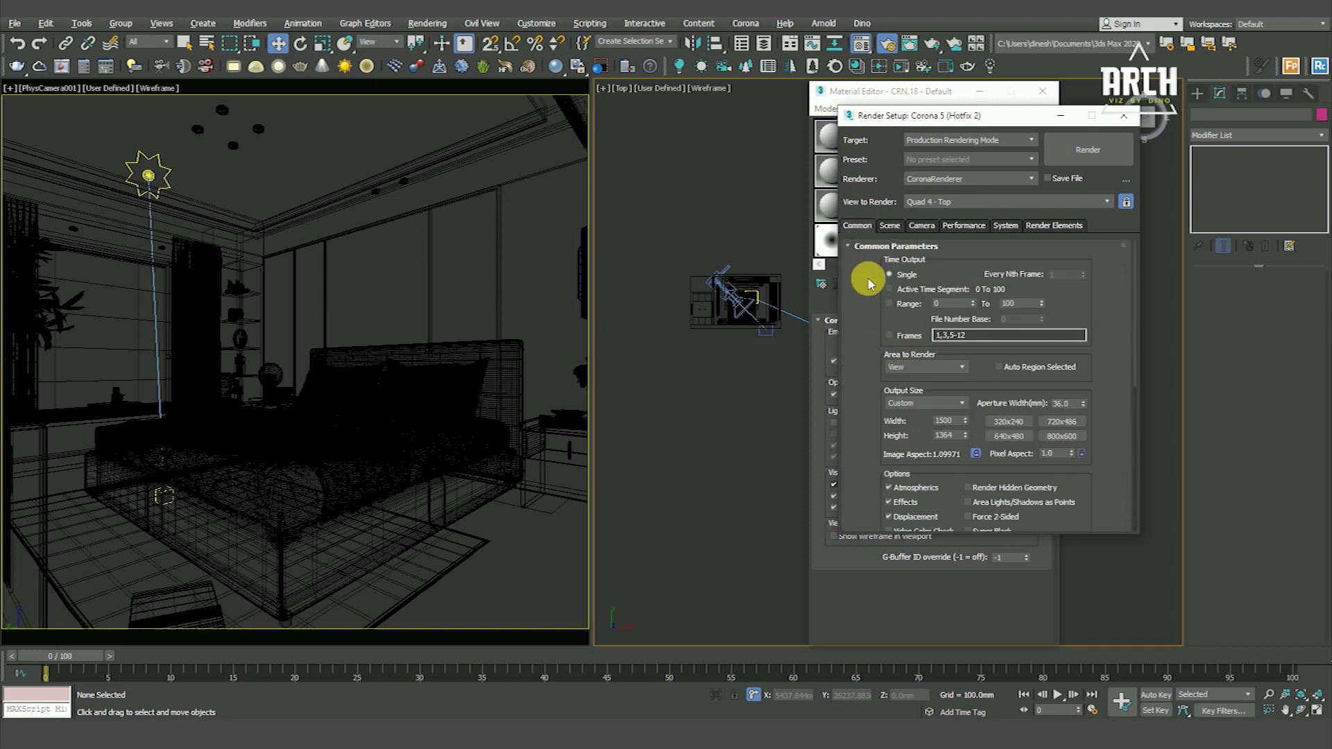
{"action": "left_click", "coordinate": [889, 226]}
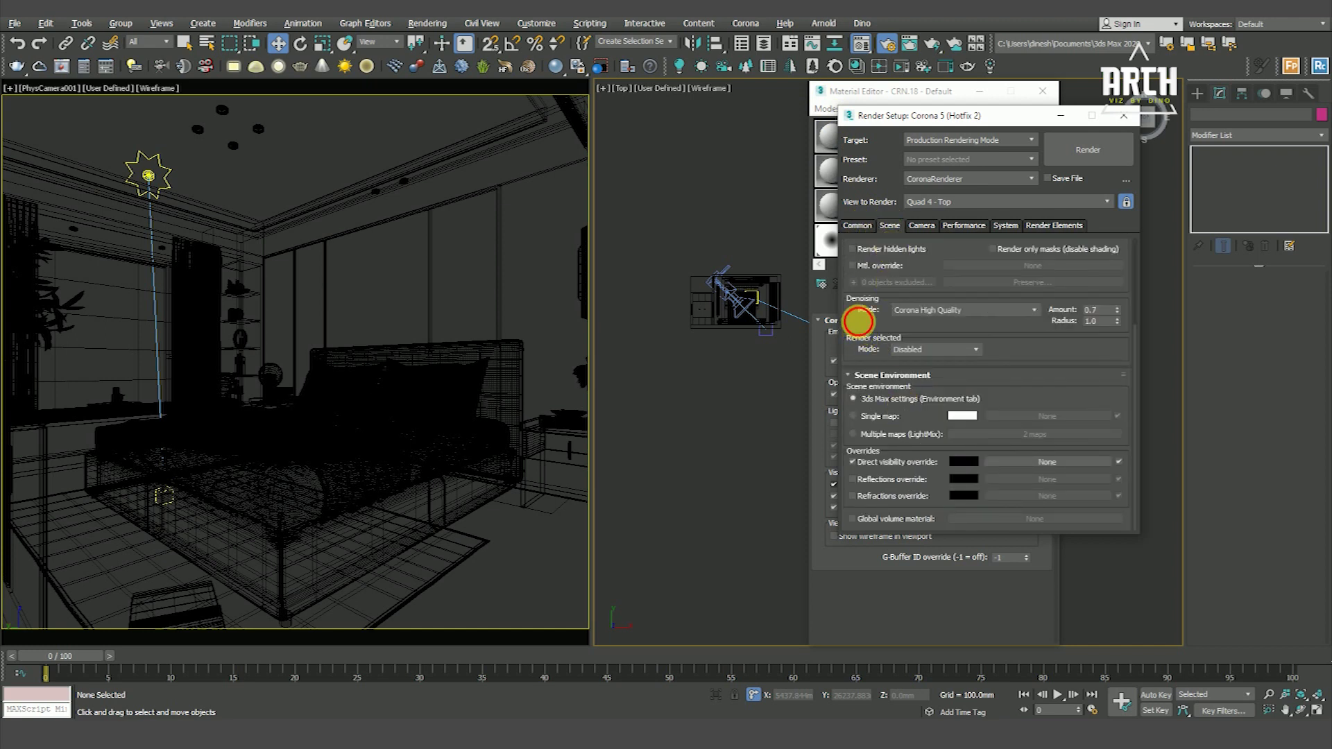
{"action": "scroll", "coordinate": [864, 326], "scroll_direction": "up", "scroll_amount": 5}
{"action": "left_click", "coordinate": [902, 265]}
Step: Reposition the Corona frame buffer window and start an interactive (IR) render of the bedroom
{"action": "mouse_move", "coordinate": [385, 105]}
{"action": "left_mouse_down"}
{"action": "mouse_move", "coordinate": [511, 81]}
{"action": "mouse_move", "coordinate": [477, 101]}
{"action": "left_mouse_up"}
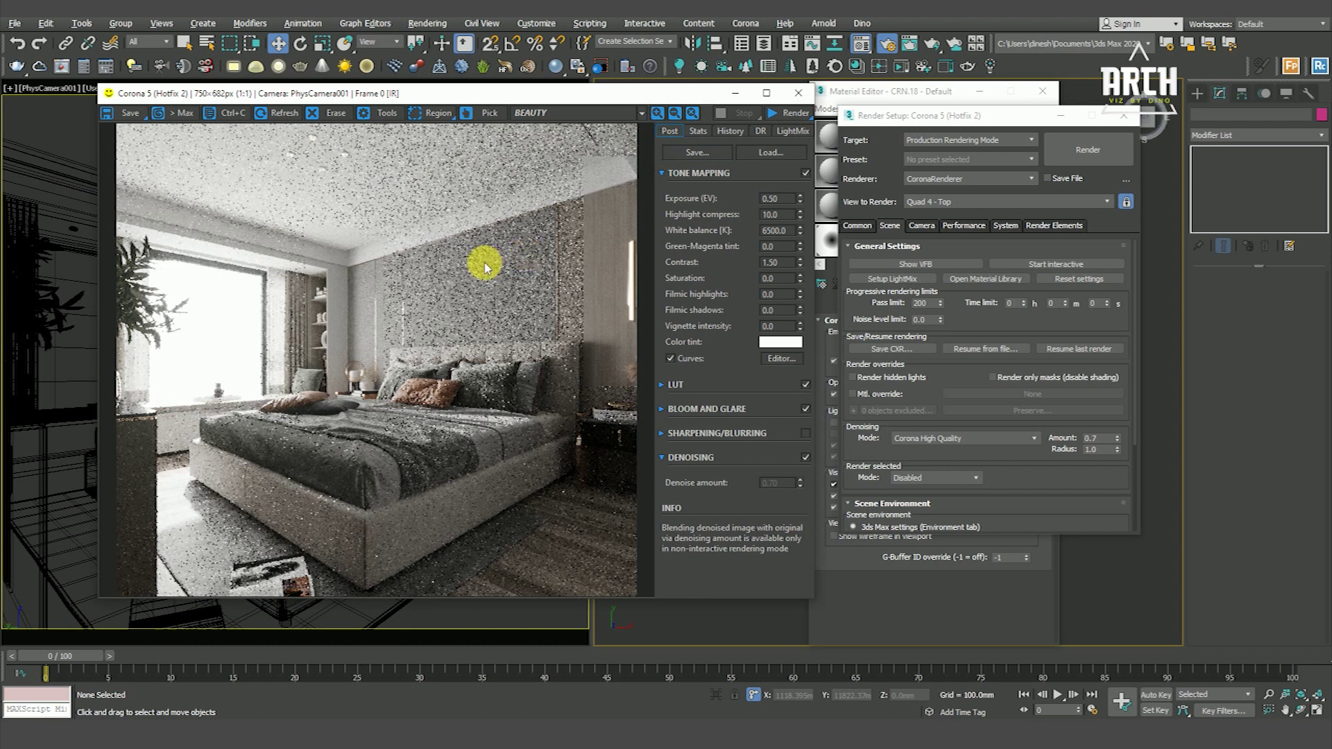
{"action": "left_click_drag", "start_coordinate": [587, 95], "coordinate": [538, 91]}
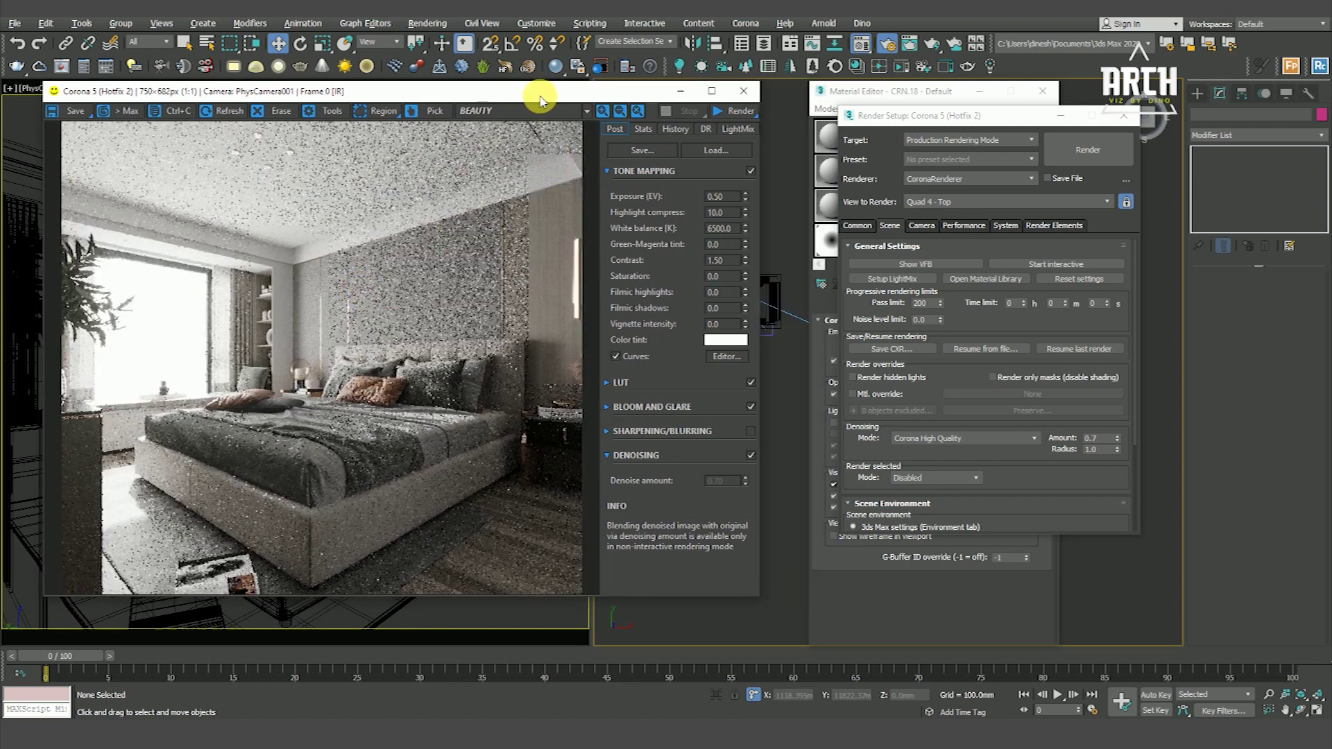
{"action": "left_click", "coordinate": [731, 111]}
{"action": "left_click", "coordinate": [749, 129]}
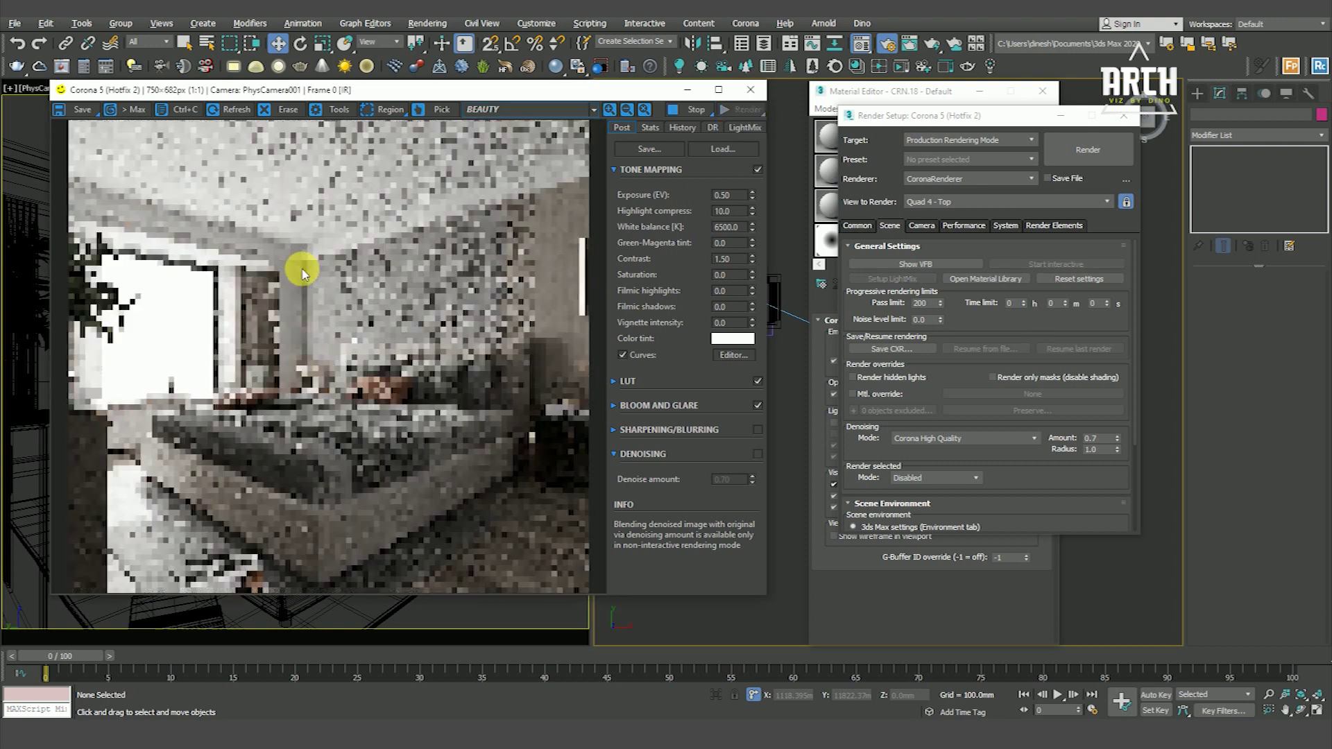
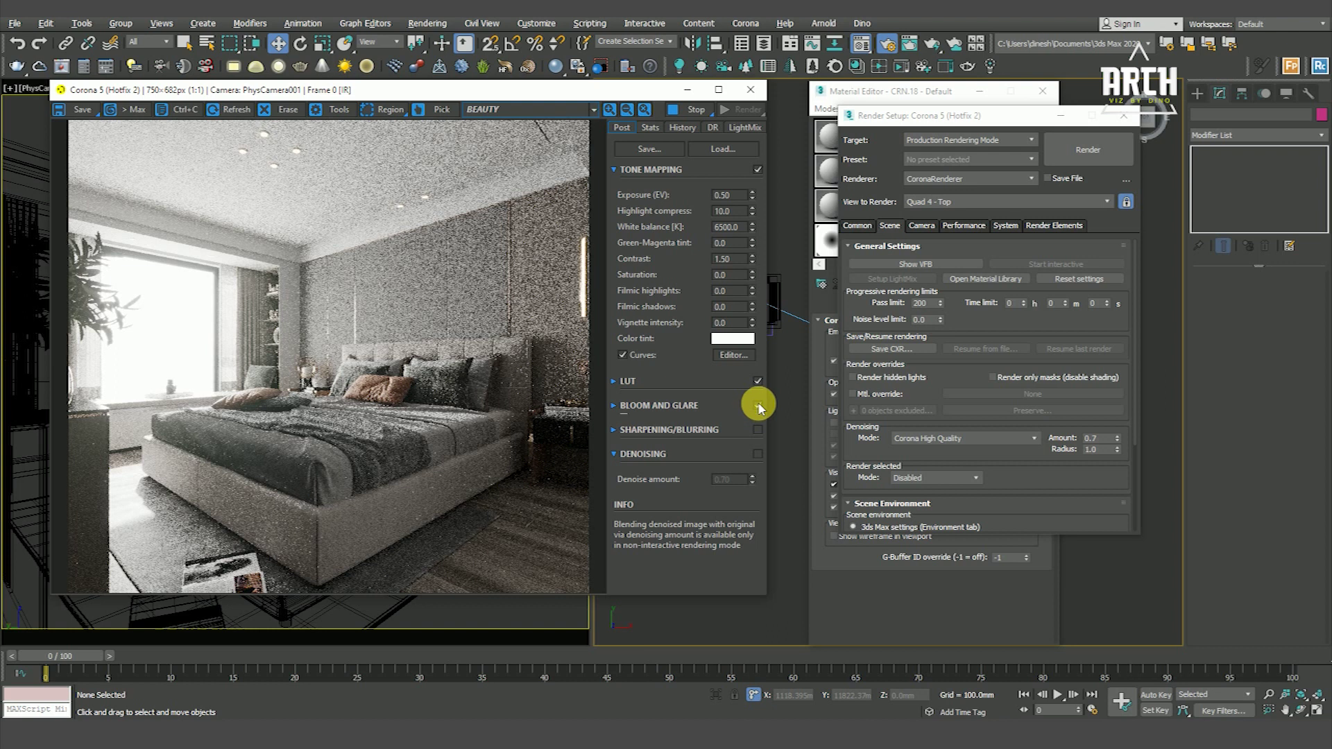
Step: Zoom into the VFB to inspect the plant leaves up close
{"action": "scroll", "coordinate": [163, 319], "scroll_direction": "up", "scroll_amount": 2}
{"action": "left_click_drag", "start_coordinate": [164, 319], "coordinate": [326, 332]}
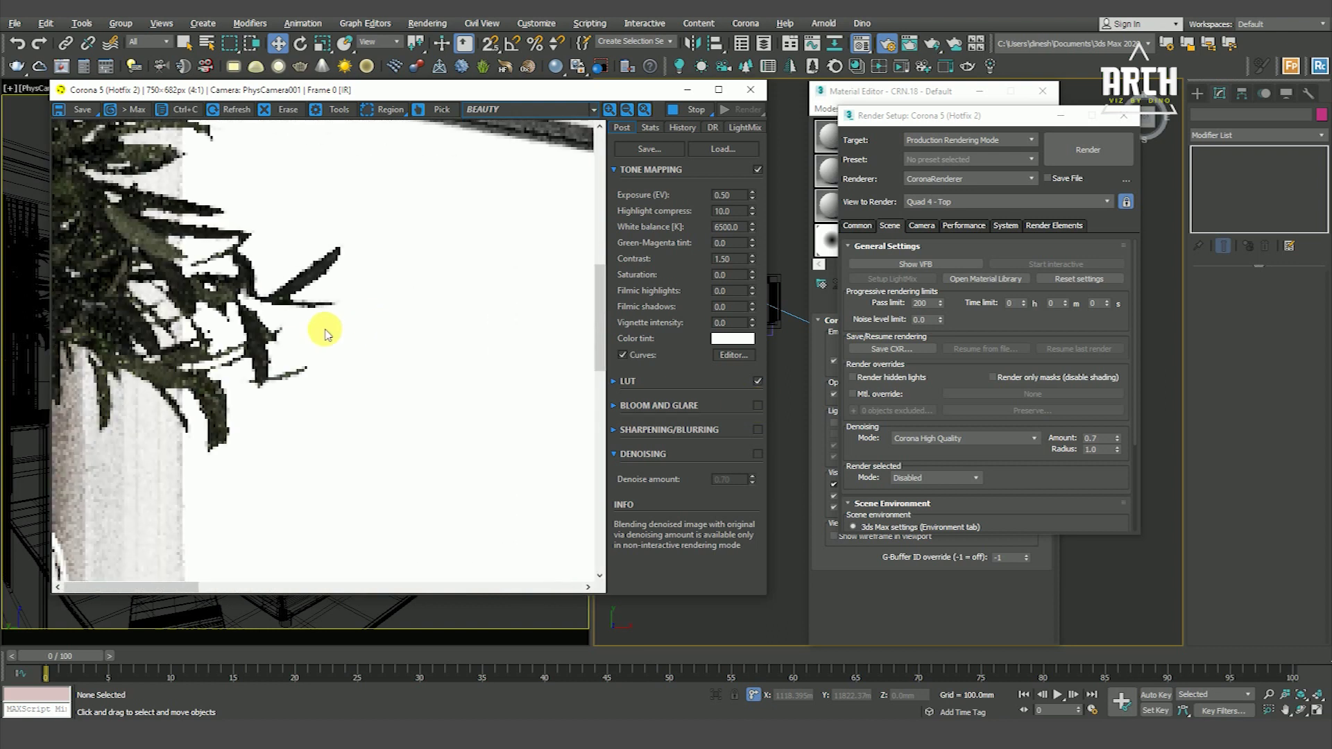
{"action": "scroll", "coordinate": [326, 333], "scroll_direction": "down", "scroll_amount": 2}
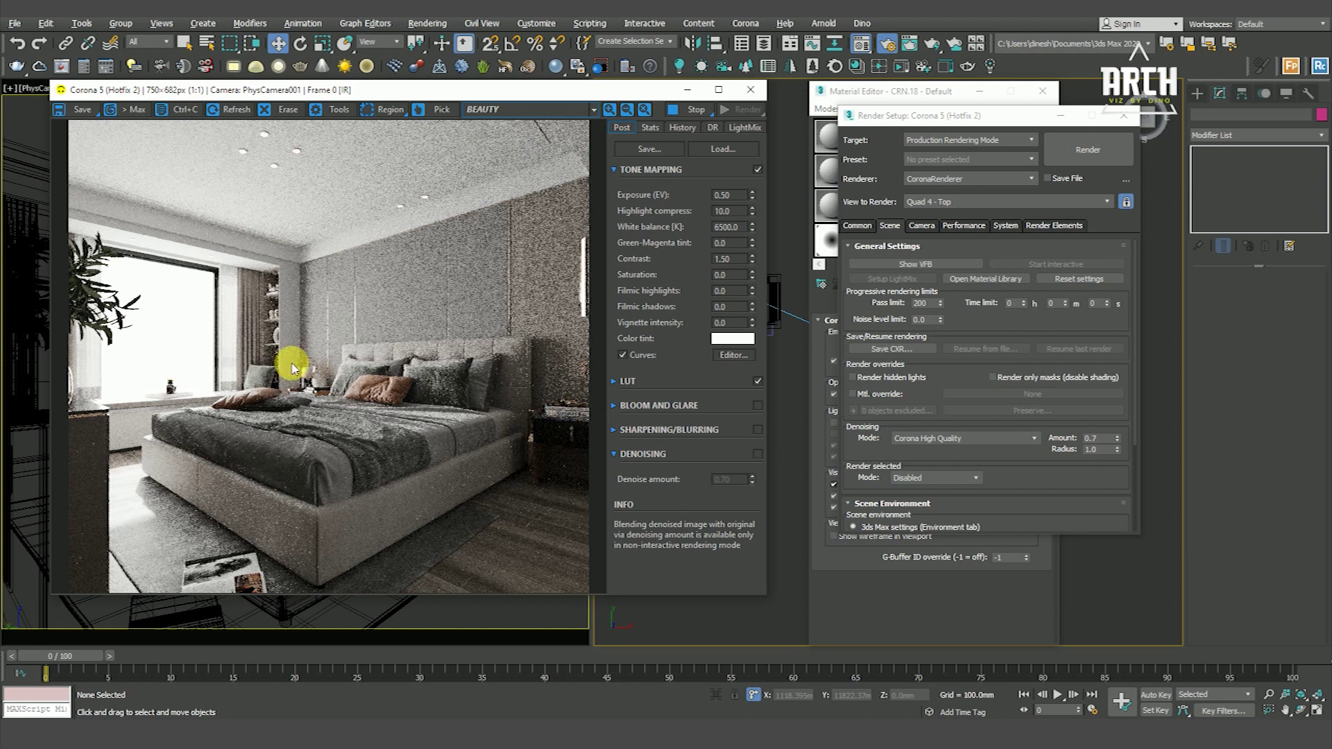
Step: Check the Alpha channel, return to BEAUTY, and turn on Bloom and Glare
{"action": "left_click", "coordinate": [500, 109]}
{"action": "left_click", "coordinate": [494, 135]}
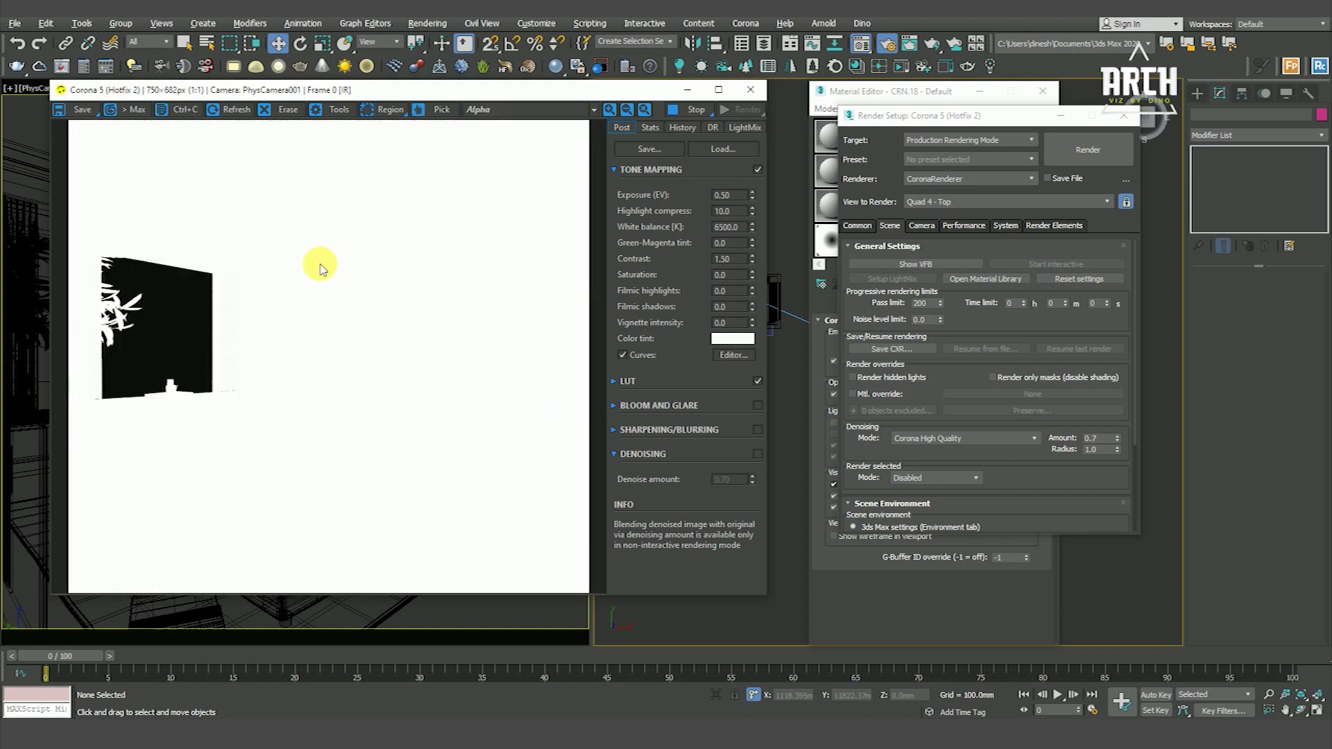
{"action": "left_click", "coordinate": [495, 109]}
{"action": "left_click", "coordinate": [478, 121]}
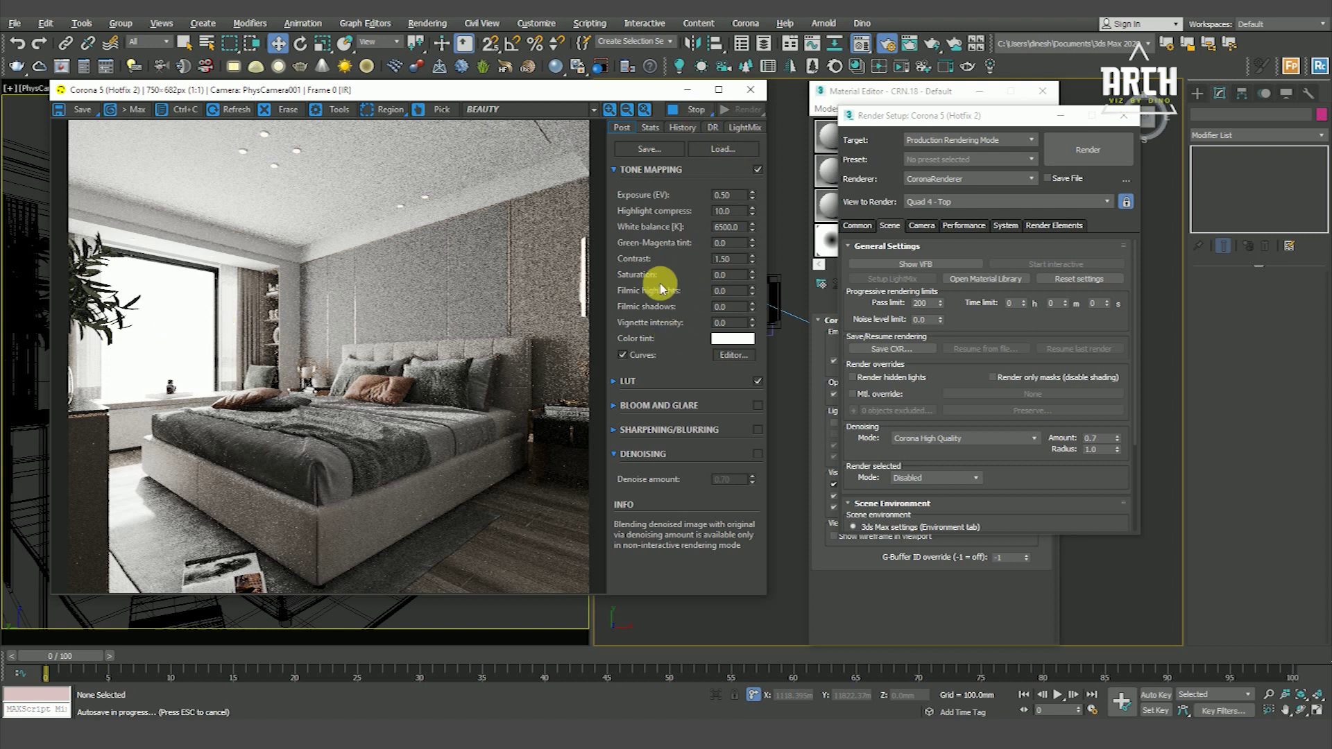
{"action": "left_click", "coordinate": [757, 407]}
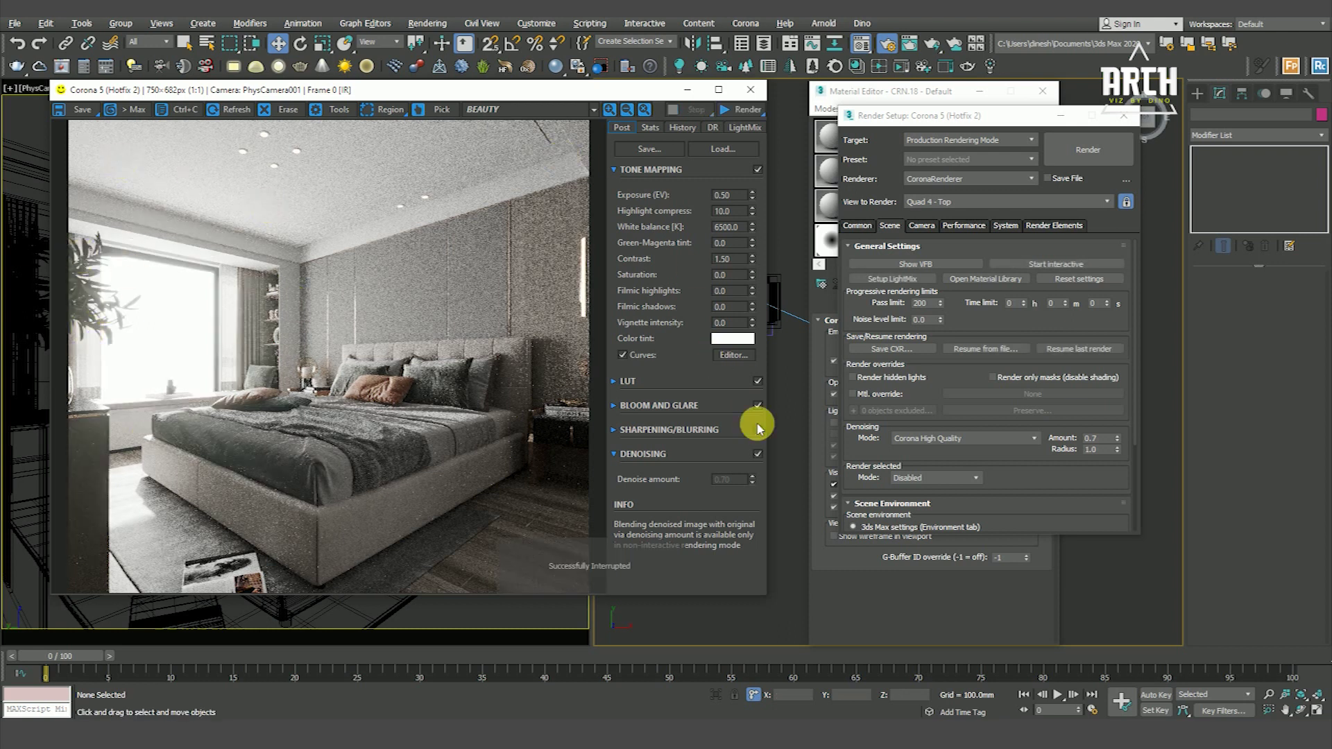
Step: Set Bloom intensity and Glare intensity to 0.20 each, then close the Corona VFB
{"action": "left_click", "coordinate": [616, 405]}
{"action": "double_click", "coordinate": [721, 433]}
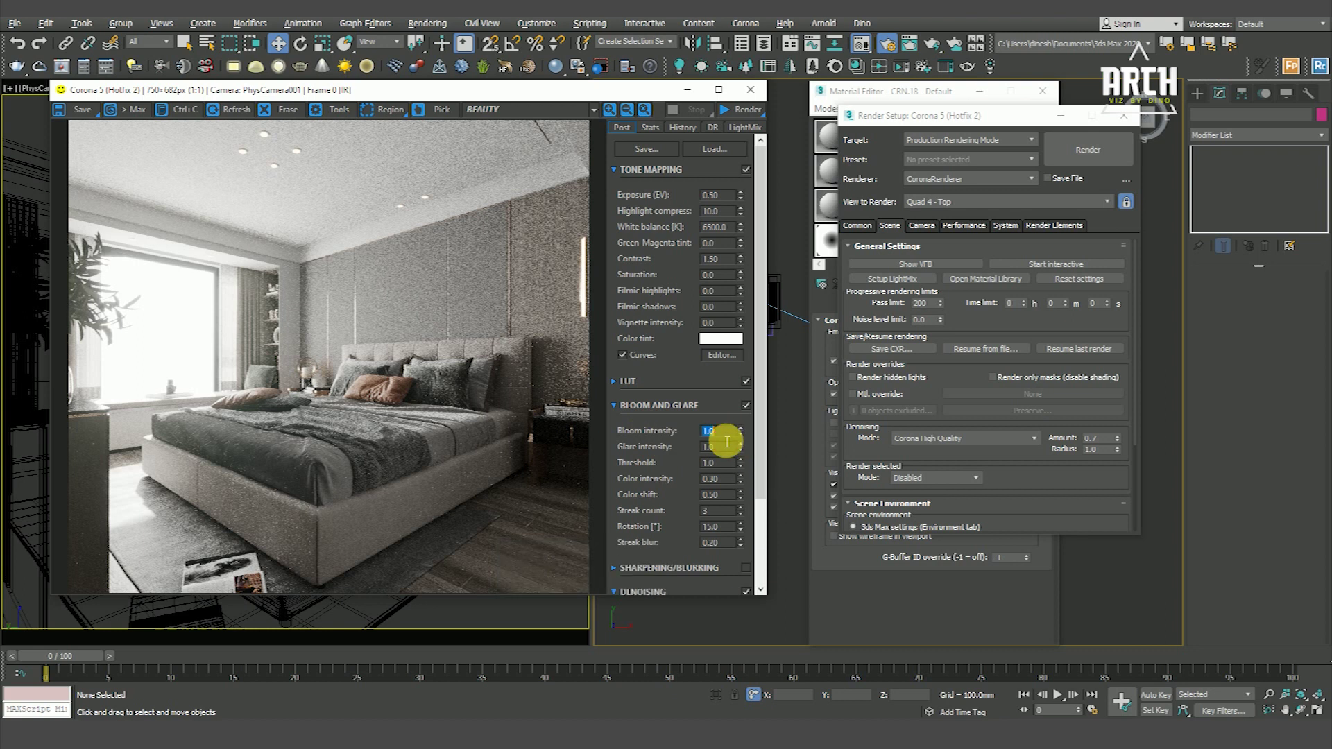
{"action": "left_click", "coordinate": [731, 451]}
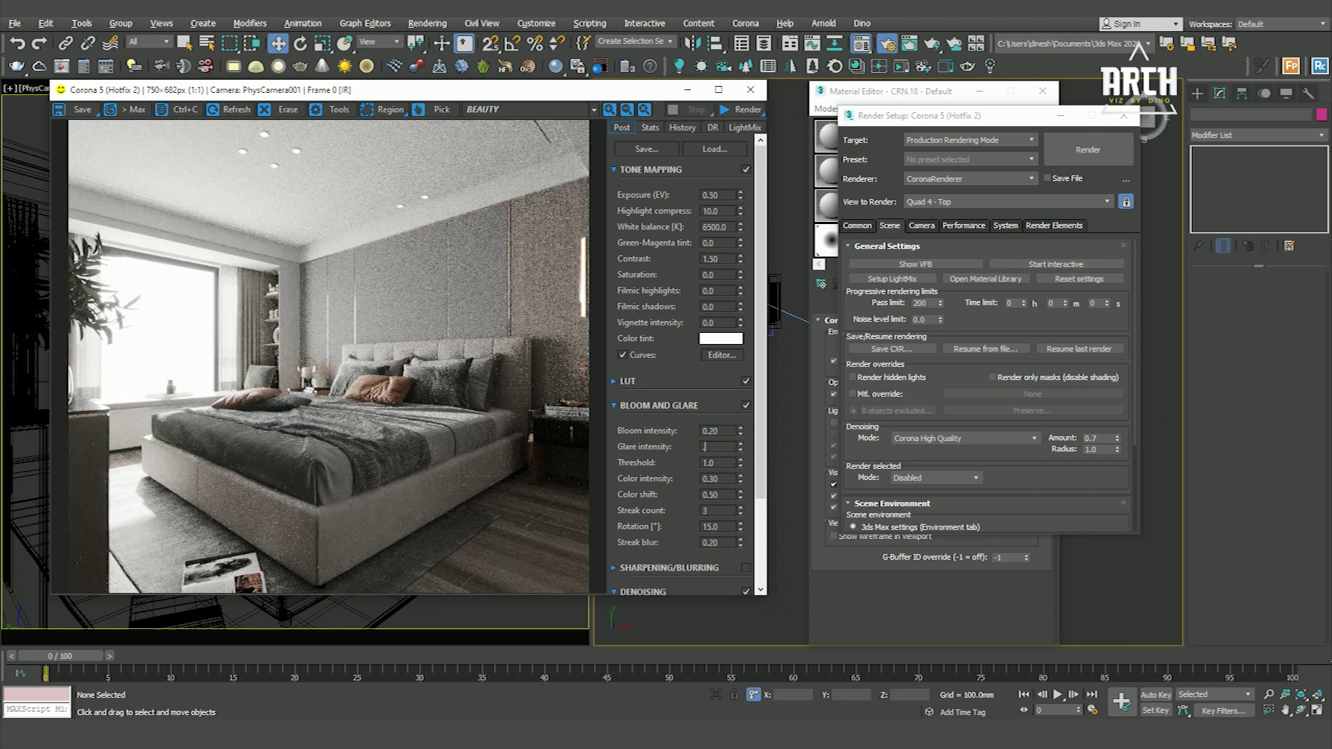
{"action": "type", "text": ".2"}
{"action": "key", "text": "Return"}
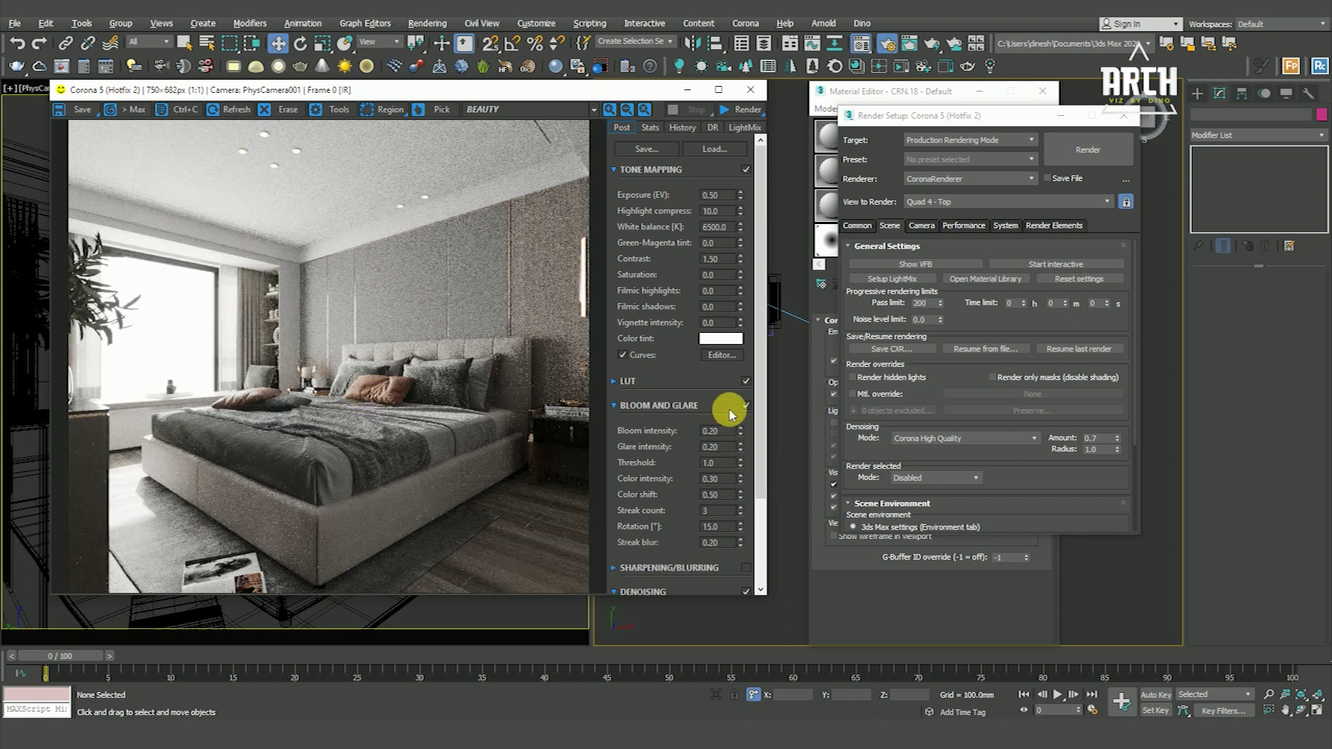
{"action": "left_click", "coordinate": [614, 405]}
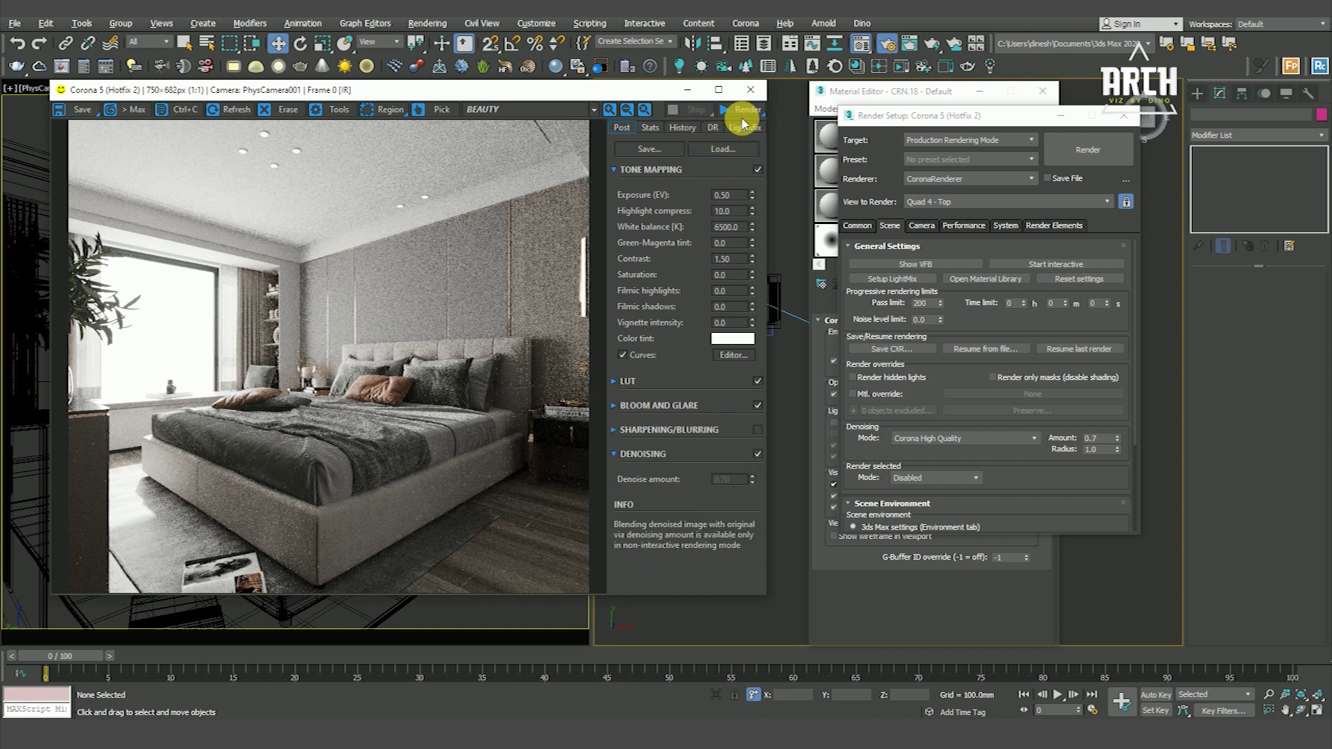
{"action": "left_click", "coordinate": [751, 92]}
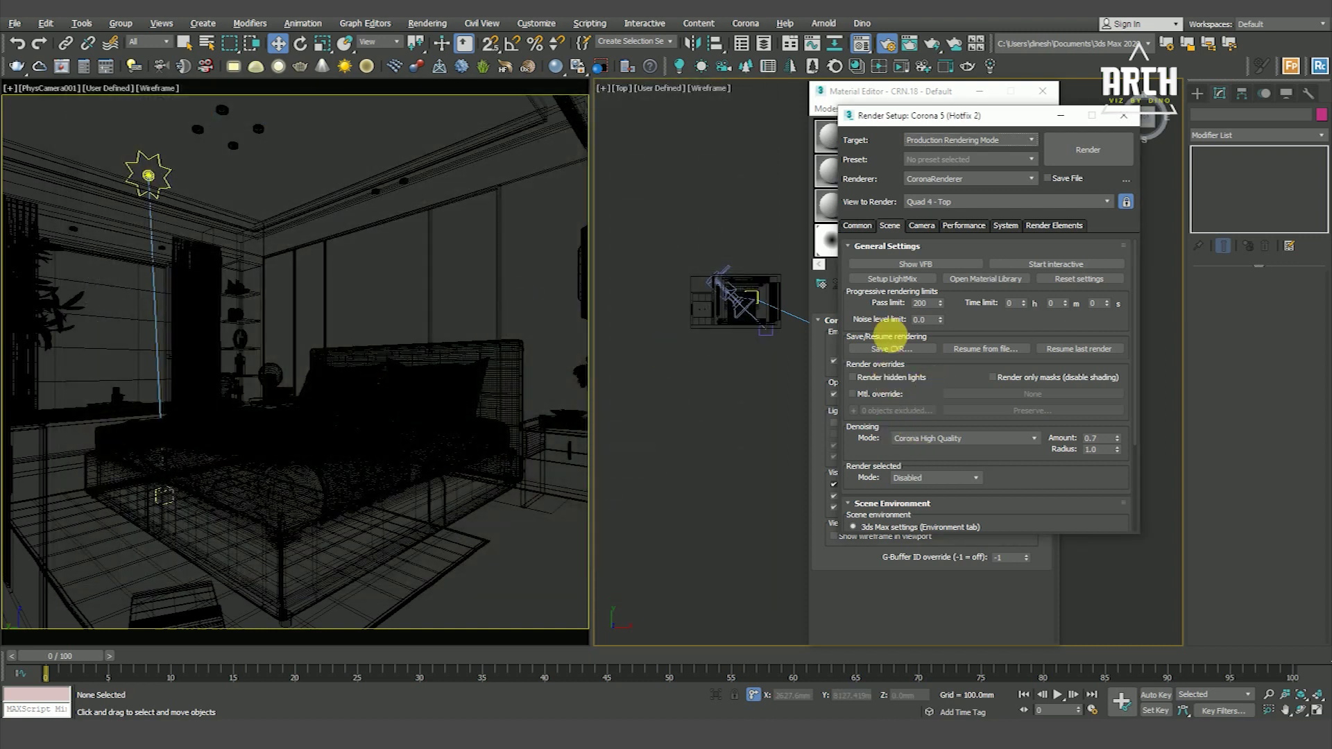
Step: Review the Common and Scene settings and enable the direct visibility environment override
{"action": "left_click", "coordinate": [858, 226]}
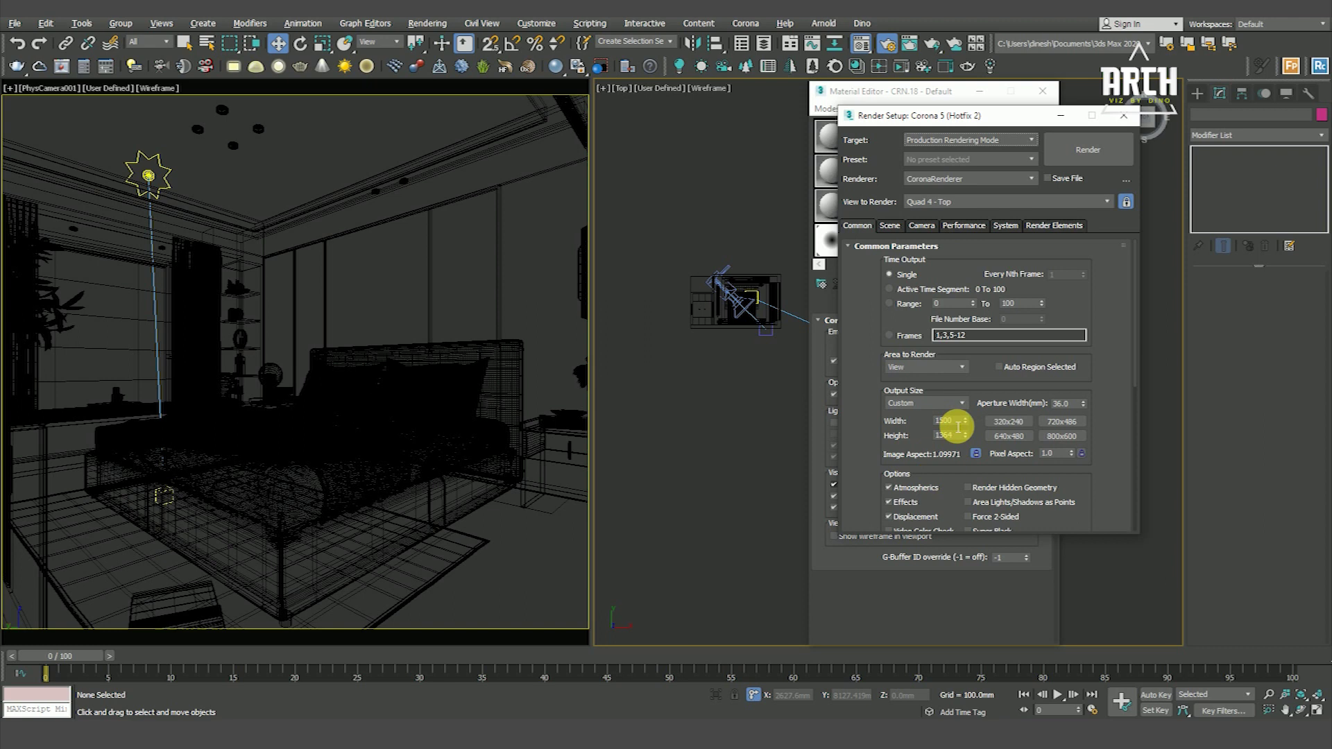
{"action": "left_click_drag", "start_coordinate": [886, 423], "coordinate": [883, 362]}
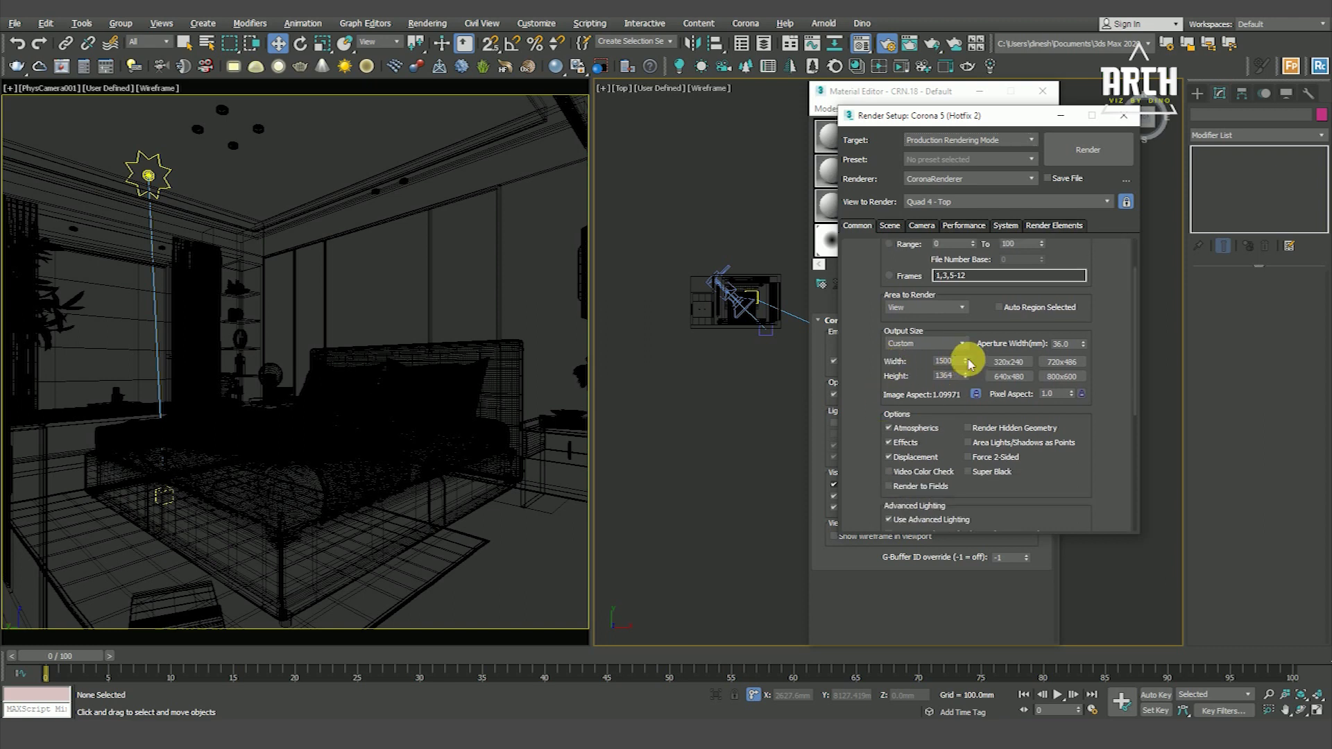
{"action": "left_click", "coordinate": [889, 226]}
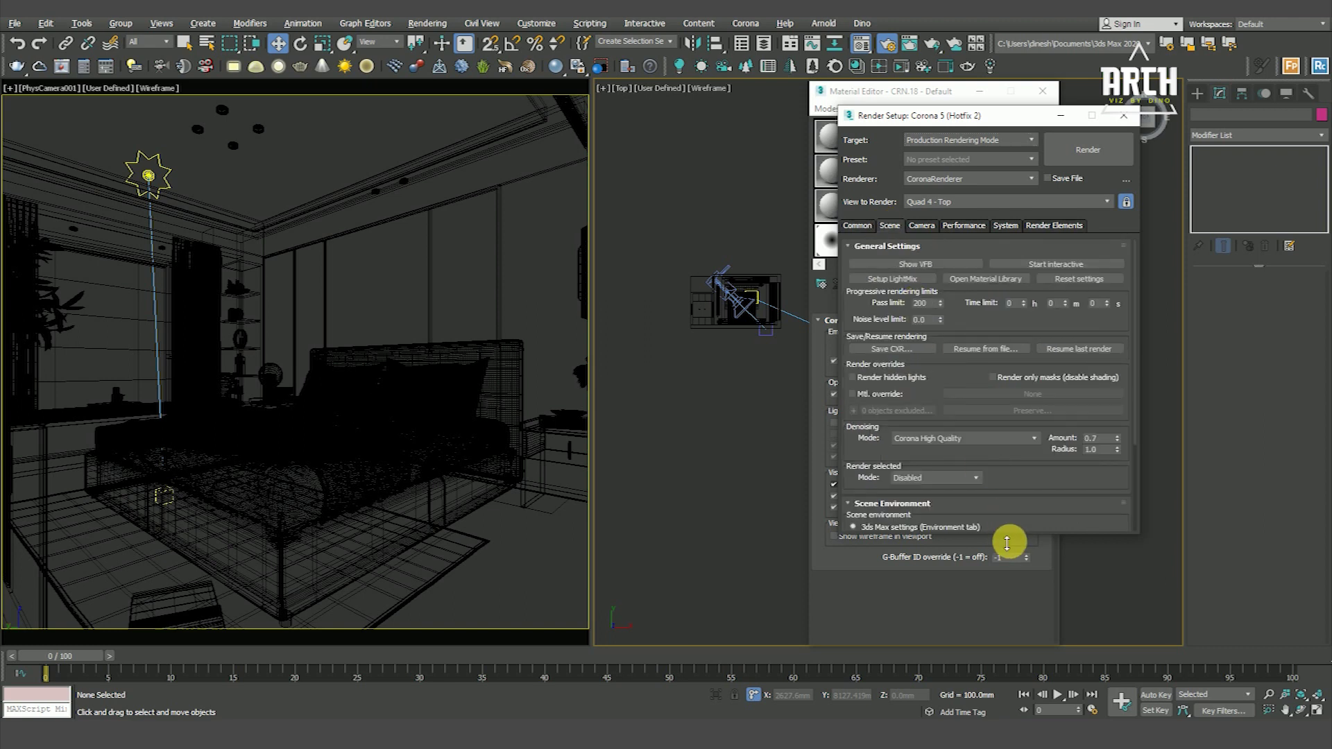
{"action": "left_click_drag", "start_coordinate": [1006, 542], "coordinate": [1012, 668]}
{"action": "left_click", "coordinate": [895, 591]}
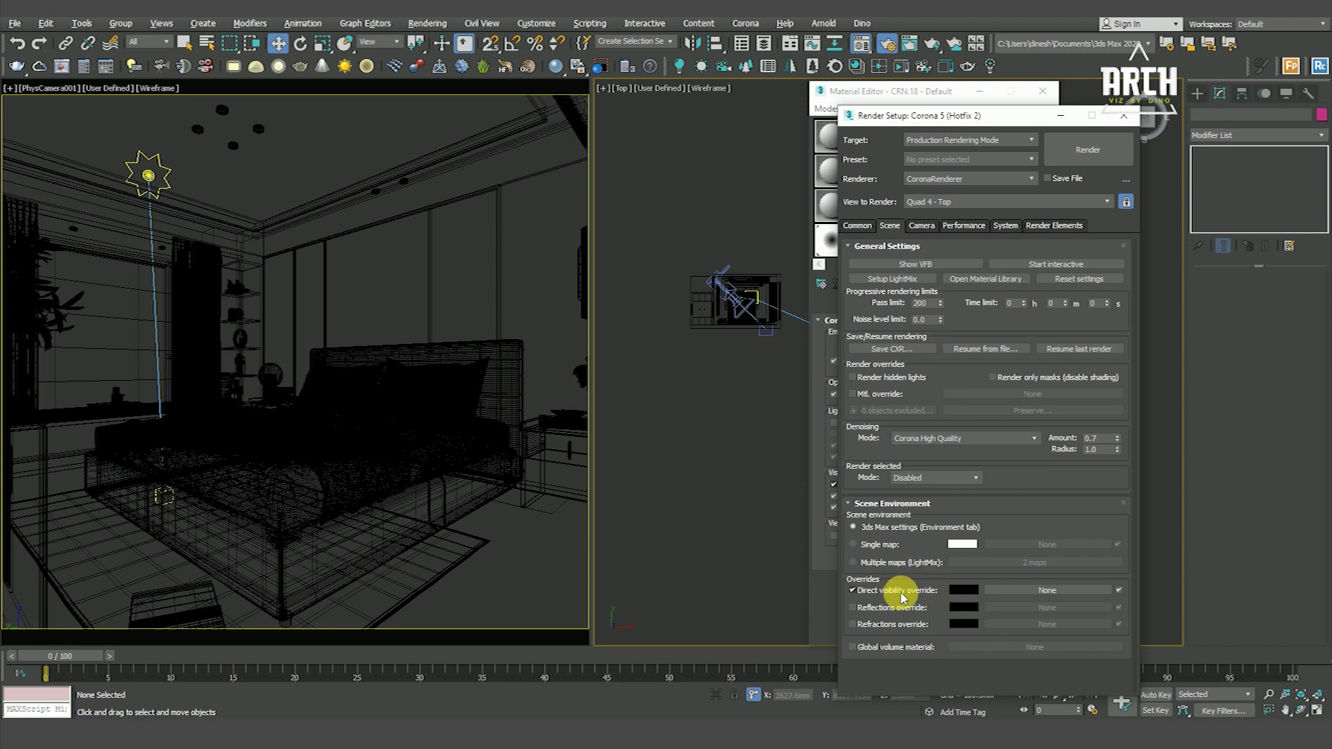
Step: Browse the Camera, Performance and System tabs, ending on the empty Render Elements tab
{"action": "left_click", "coordinate": [921, 226]}
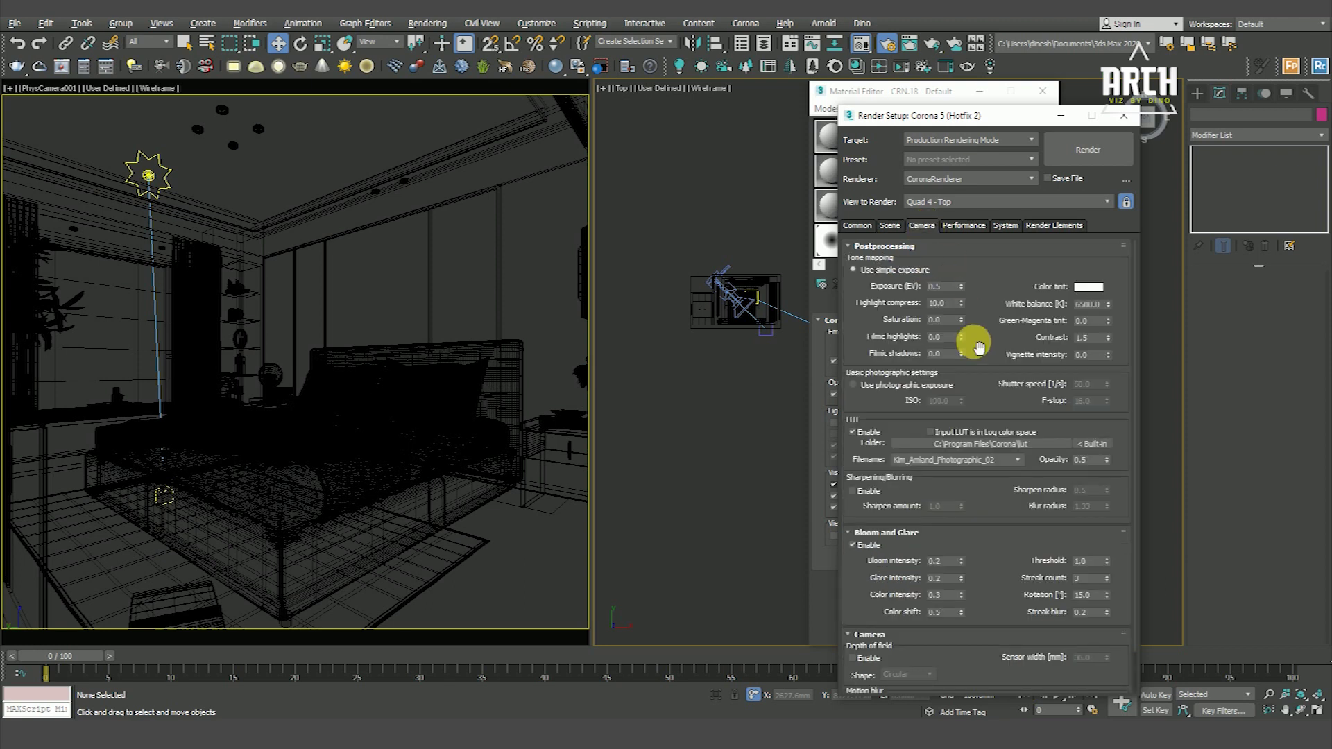
{"action": "left_click", "coordinate": [963, 225]}
{"action": "left_click", "coordinate": [1005, 227]}
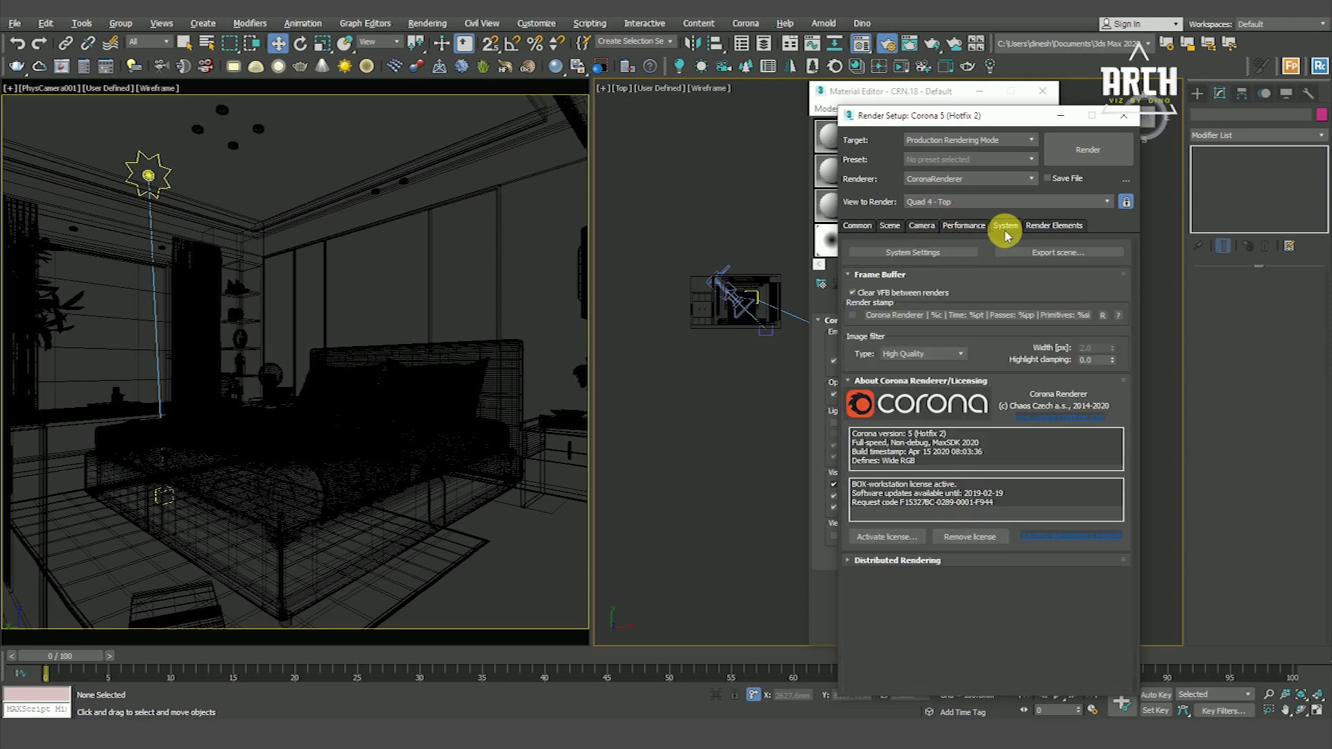
{"action": "left_click", "coordinate": [1051, 225]}
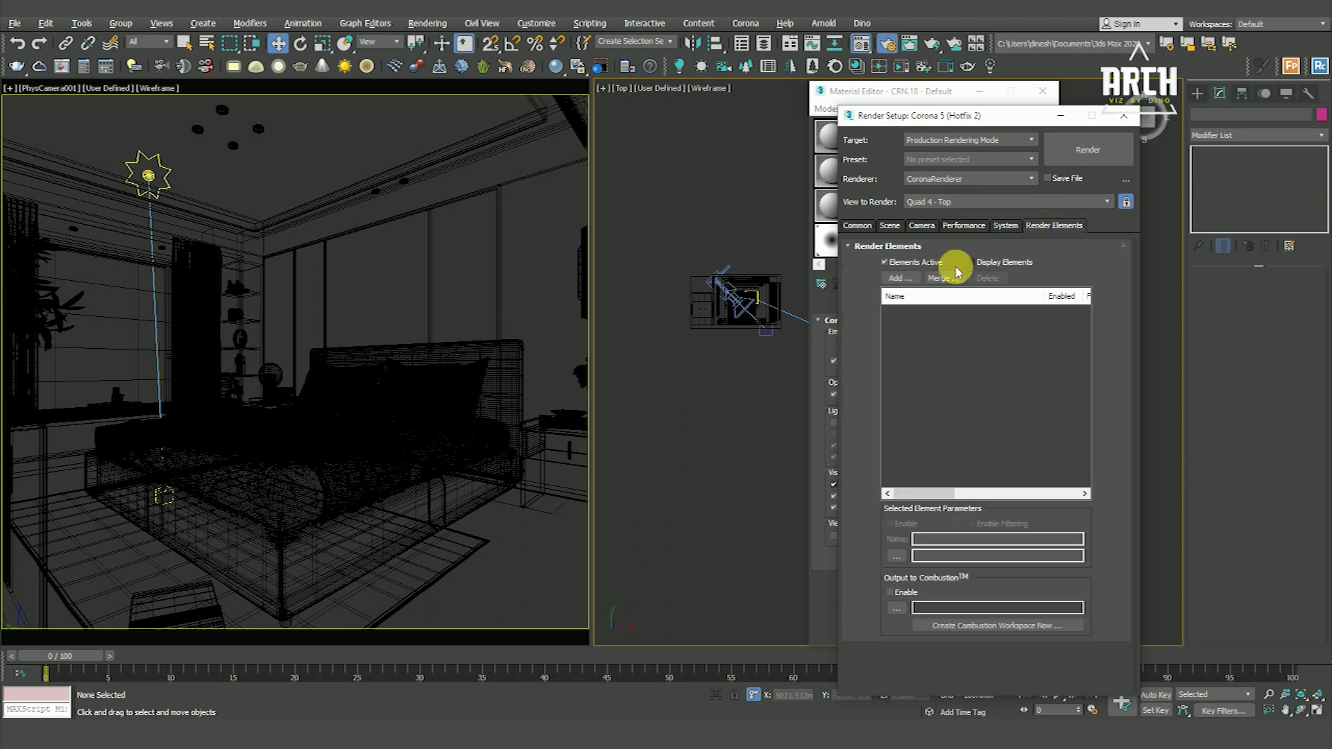
Step: Add CESSENTIAL Direct/Indirect/Reflect/Refract/Translucency, CMasking_ID, CMasking_WireColor, CShading_Alpha and CTexmap elements
{"action": "left_click", "coordinate": [899, 278]}
{"action": "left_click", "coordinate": [912, 295]}
{"action": "left_click", "coordinate": [950, 321], "text": "shift"}
{"action": "left_click", "coordinate": [923, 303], "text": "ctrl"}
{"action": "left_click", "coordinate": [947, 331], "text": "ctrl"}
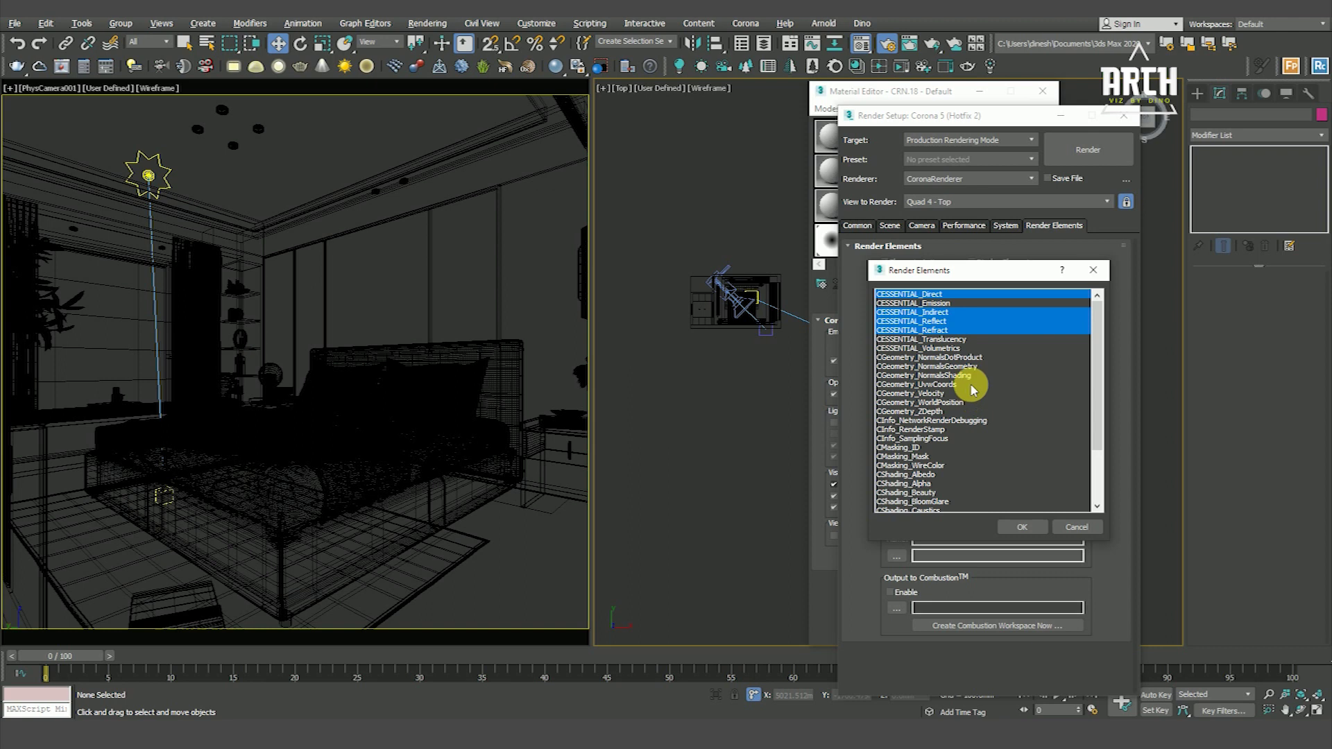
{"action": "left_click", "coordinate": [961, 340], "text": "ctrl"}
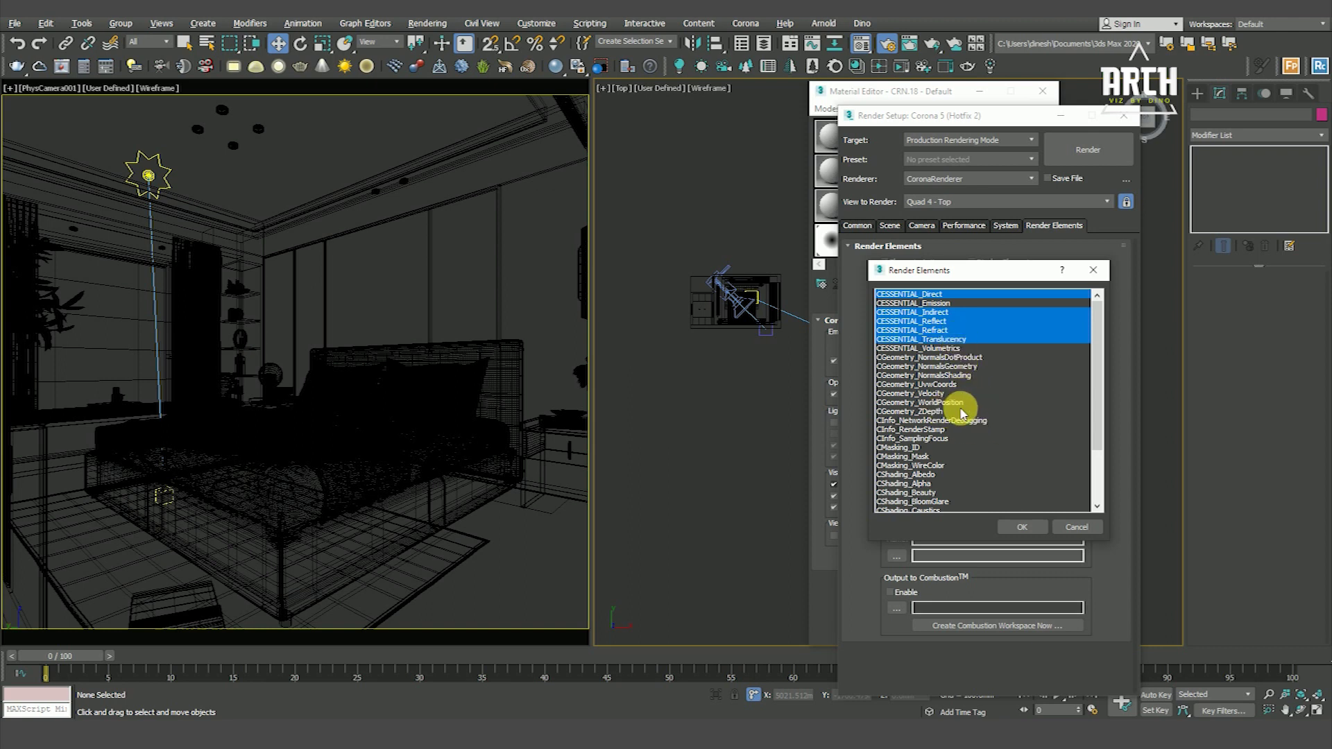
{"action": "left_click", "coordinate": [916, 448], "text": "ctrl"}
{"action": "left_click", "coordinate": [933, 466], "text": "ctrl"}
{"action": "scroll", "coordinate": [933, 482], "scroll_direction": "down", "scroll_amount": 1}
{"action": "left_click", "coordinate": [927, 456], "text": "ctrl"}
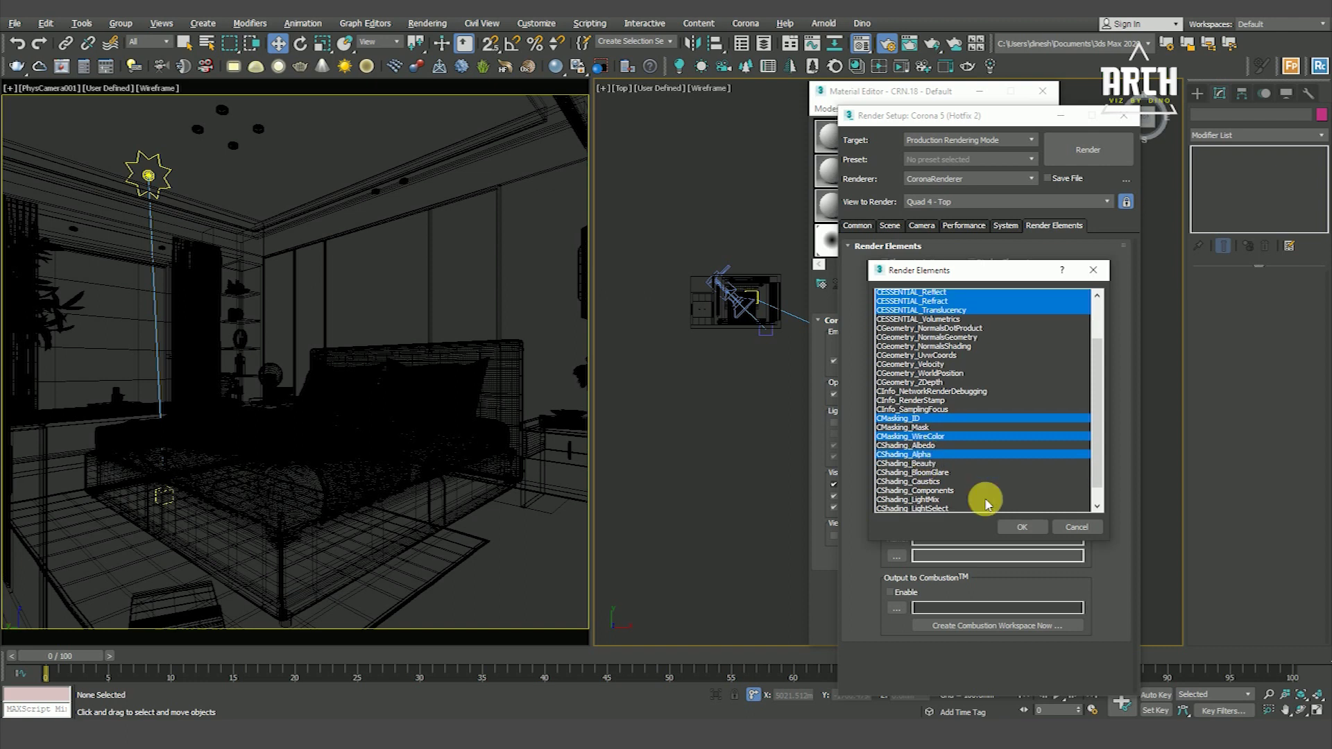
{"action": "scroll", "coordinate": [985, 495], "scroll_direction": "down", "scroll_amount": 2}
{"action": "left_click", "coordinate": [900, 503], "text": "ctrl"}
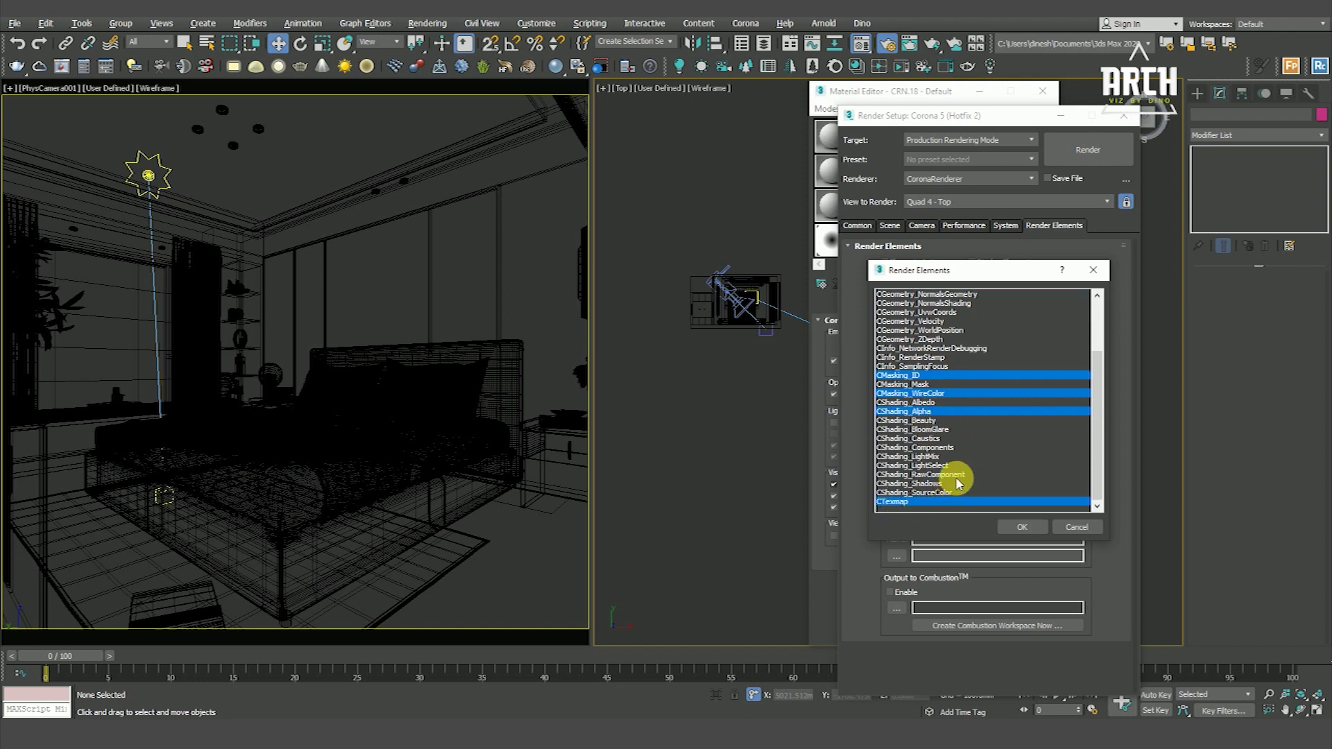
{"action": "left_click", "coordinate": [1022, 527]}
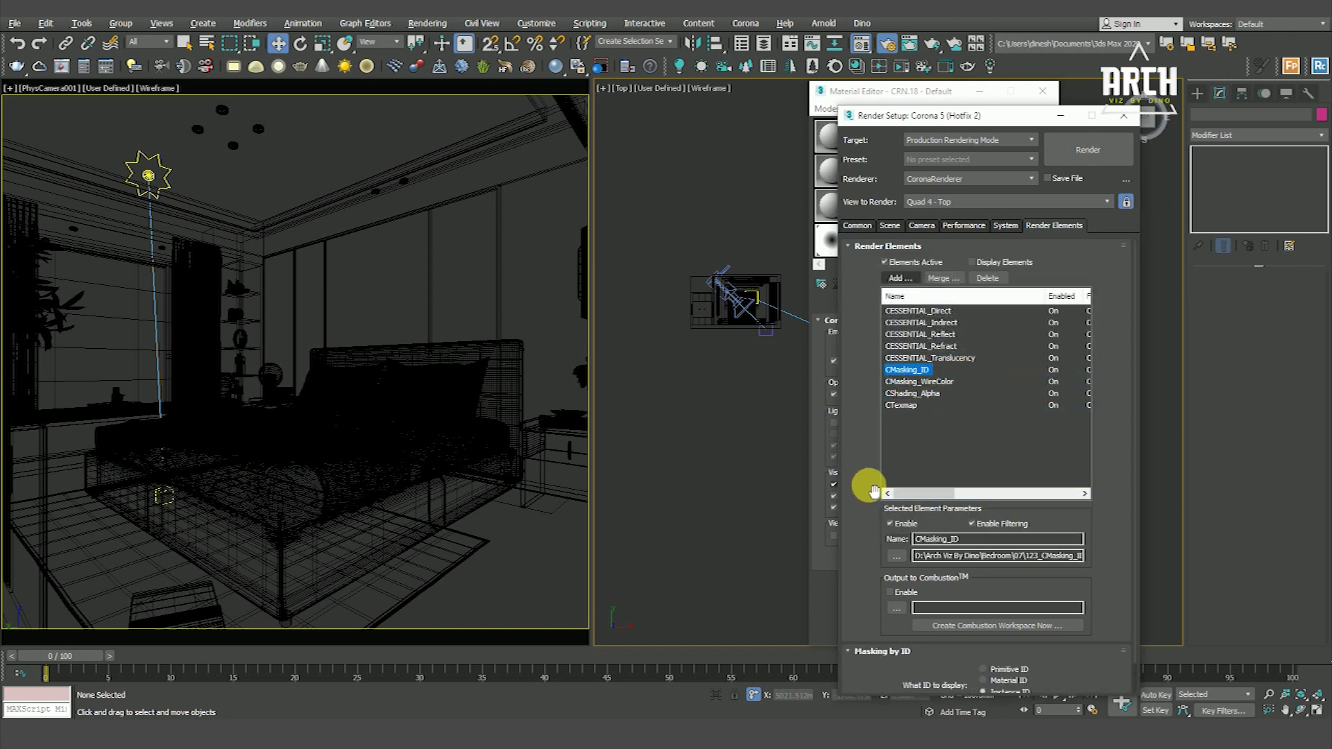
Step: Inspect the CMasking_ID element's settings, which mask by Material ID
{"action": "left_click", "coordinate": [906, 369]}
{"action": "scroll", "coordinate": [895, 312], "scroll_direction": "down", "scroll_amount": 1}
{"action": "left_click", "coordinate": [1002, 649]}
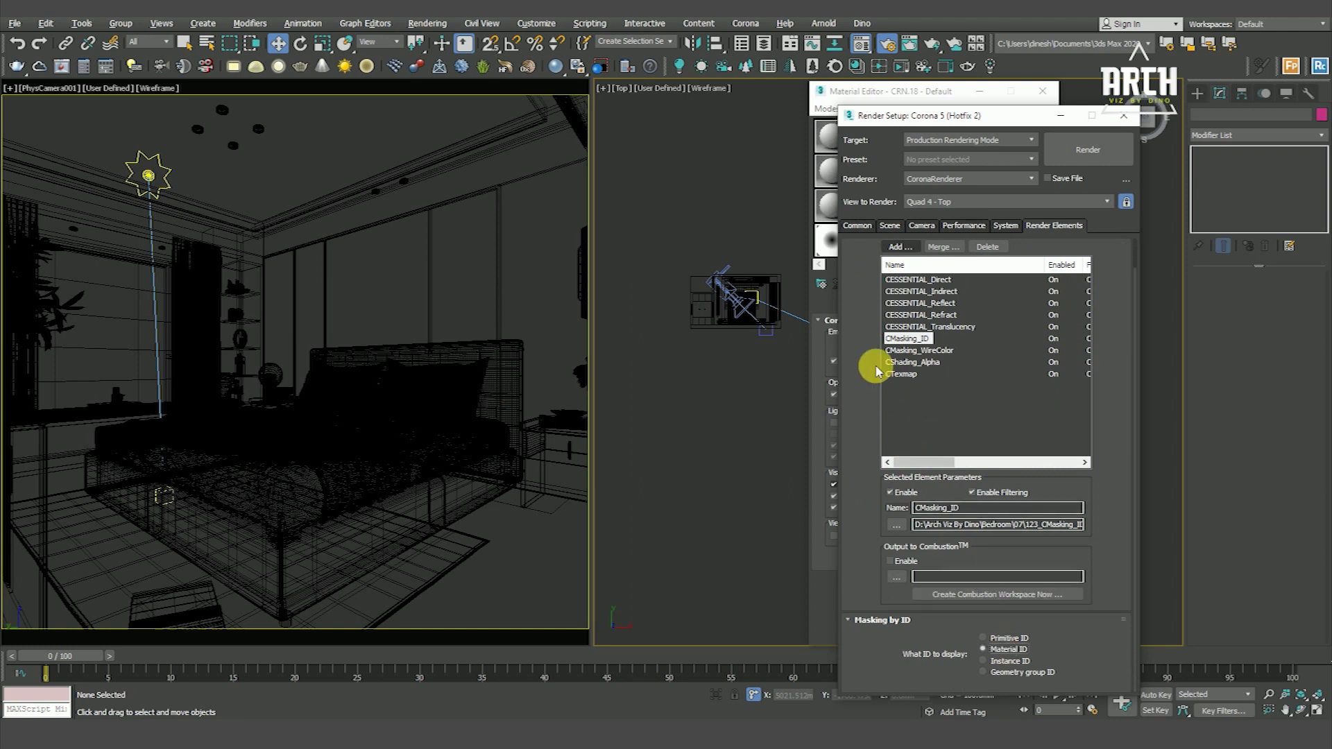
{"action": "scroll", "coordinate": [871, 452], "scroll_direction": "up", "scroll_amount": 2}
Step: In the Material Editor, select the 21 - CoronaMtl sample and pick a diffuse colour map
{"action": "mouse_move", "coordinate": [884, 113]}
{"action": "left_mouse_down"}
{"action": "mouse_move", "coordinate": [748, 127]}
{"action": "mouse_move", "coordinate": [548, 88]}
{"action": "left_mouse_up"}
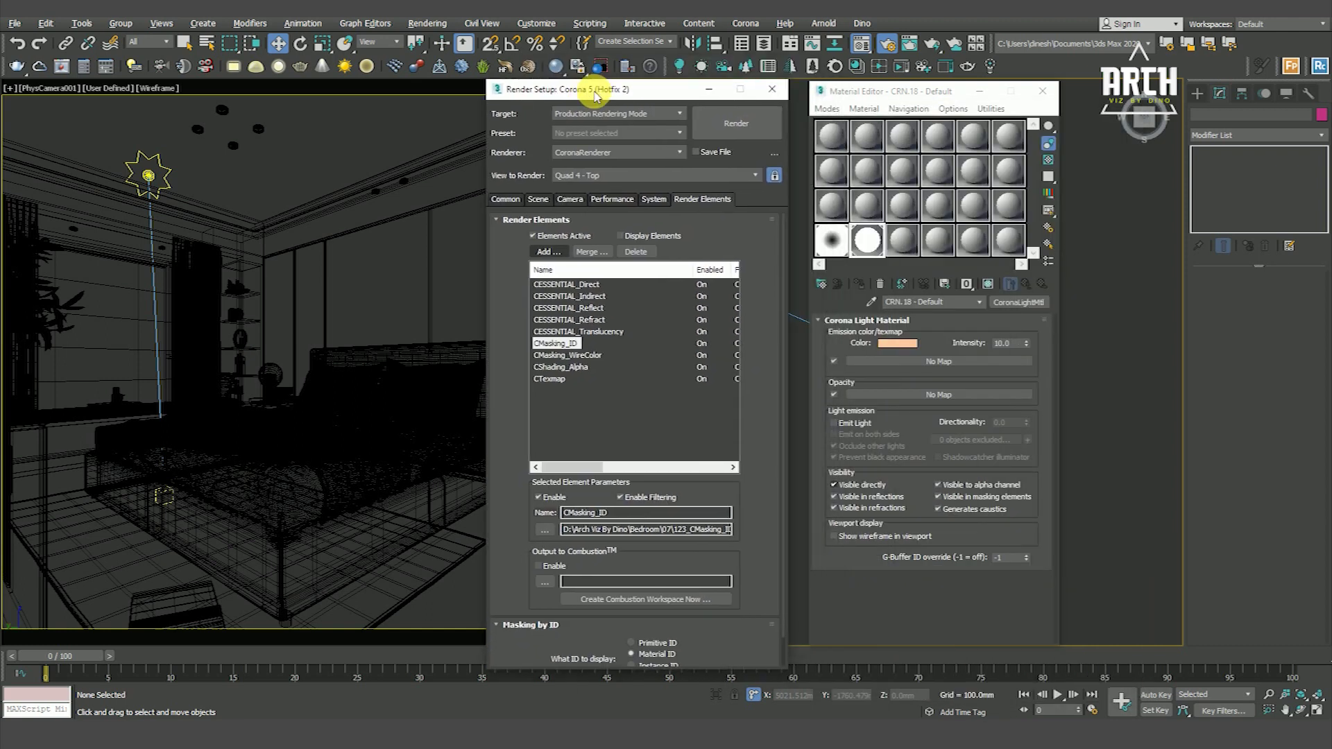
{"action": "left_click_drag", "start_coordinate": [885, 97], "coordinate": [894, 95]}
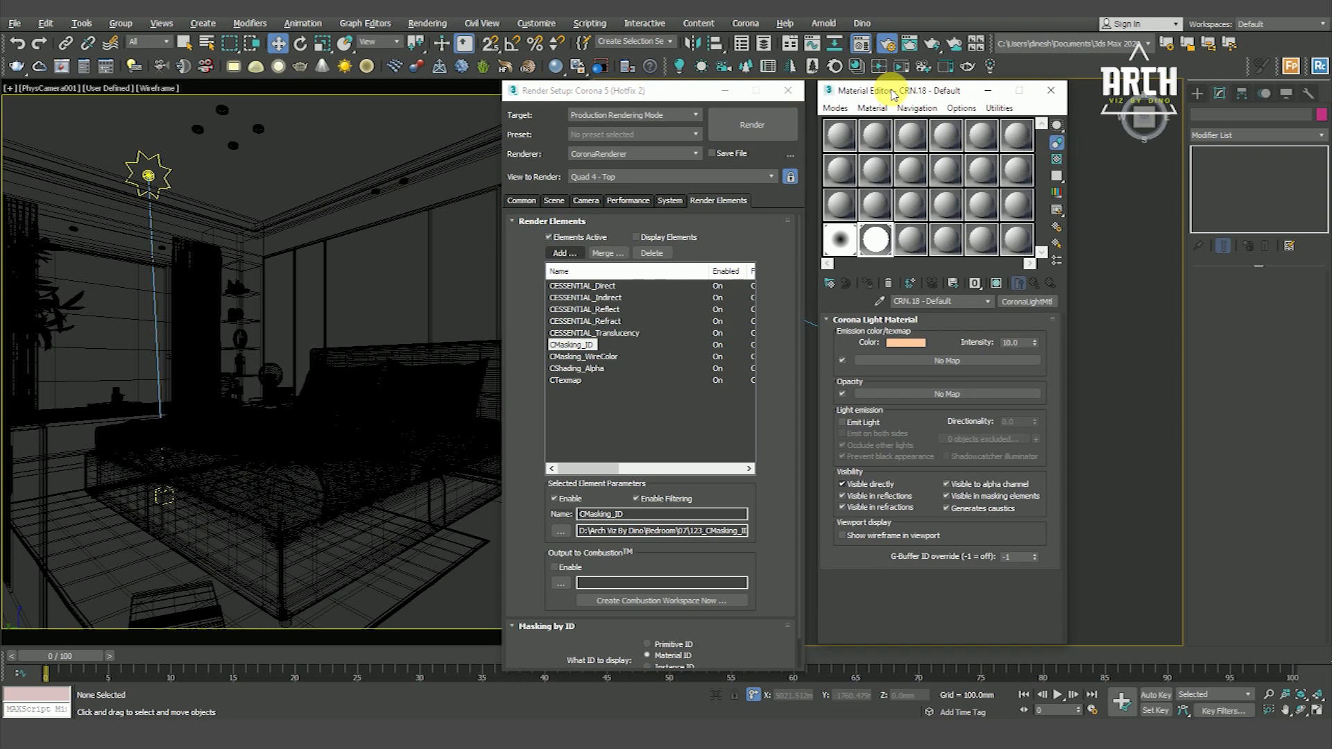
{"action": "left_click", "coordinate": [911, 243]}
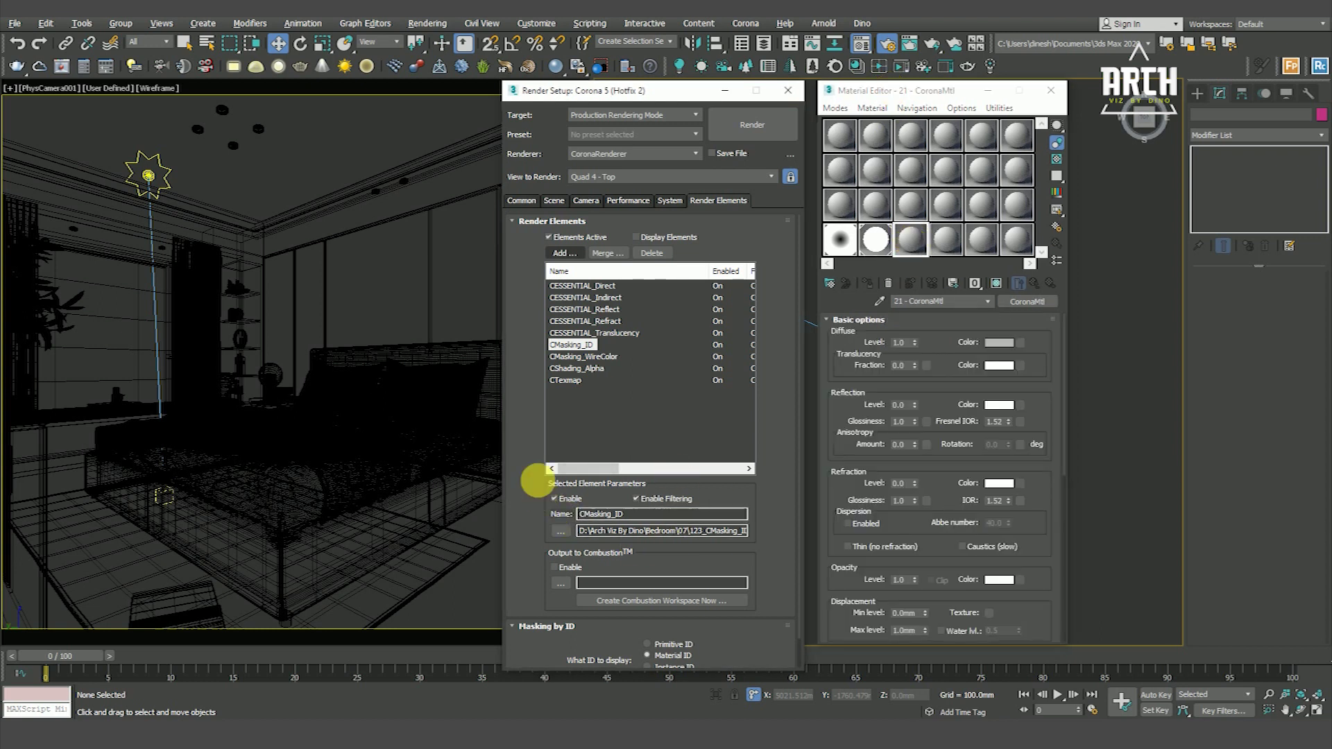
{"action": "scroll", "coordinate": [538, 497], "scroll_direction": "down", "scroll_amount": 1}
{"action": "left_click", "coordinate": [1020, 344]}
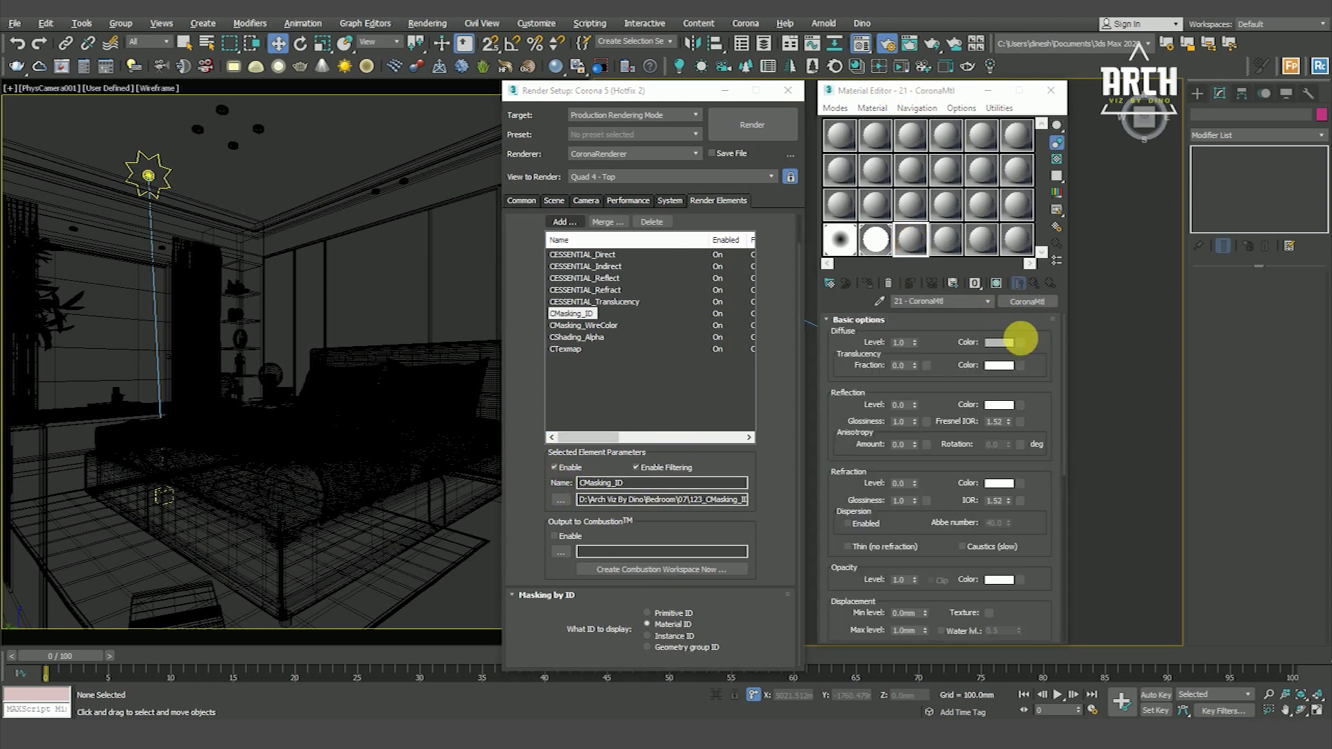
Step: Apply CoronaAO as material 21's diffuse map, then select the CTexmap element
{"action": "left_click", "coordinate": [588, 226]}
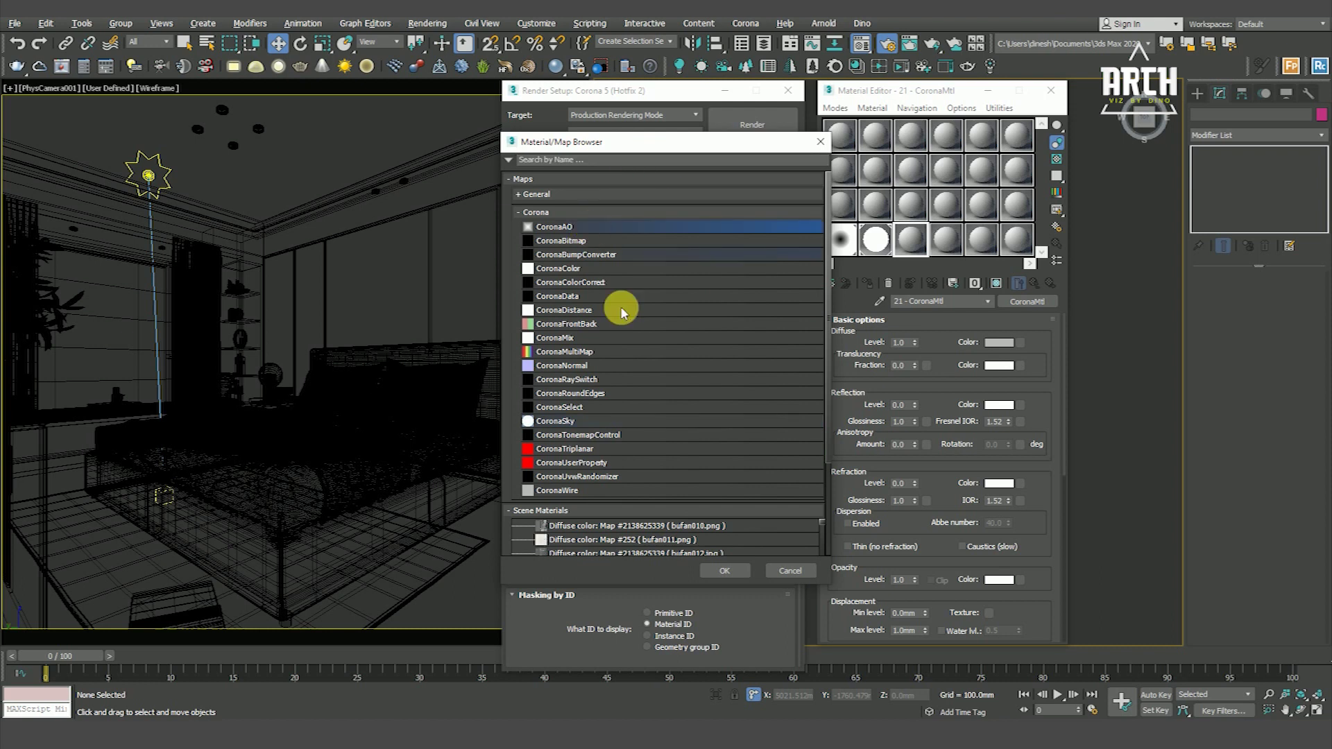
{"action": "left_click", "coordinate": [726, 570]}
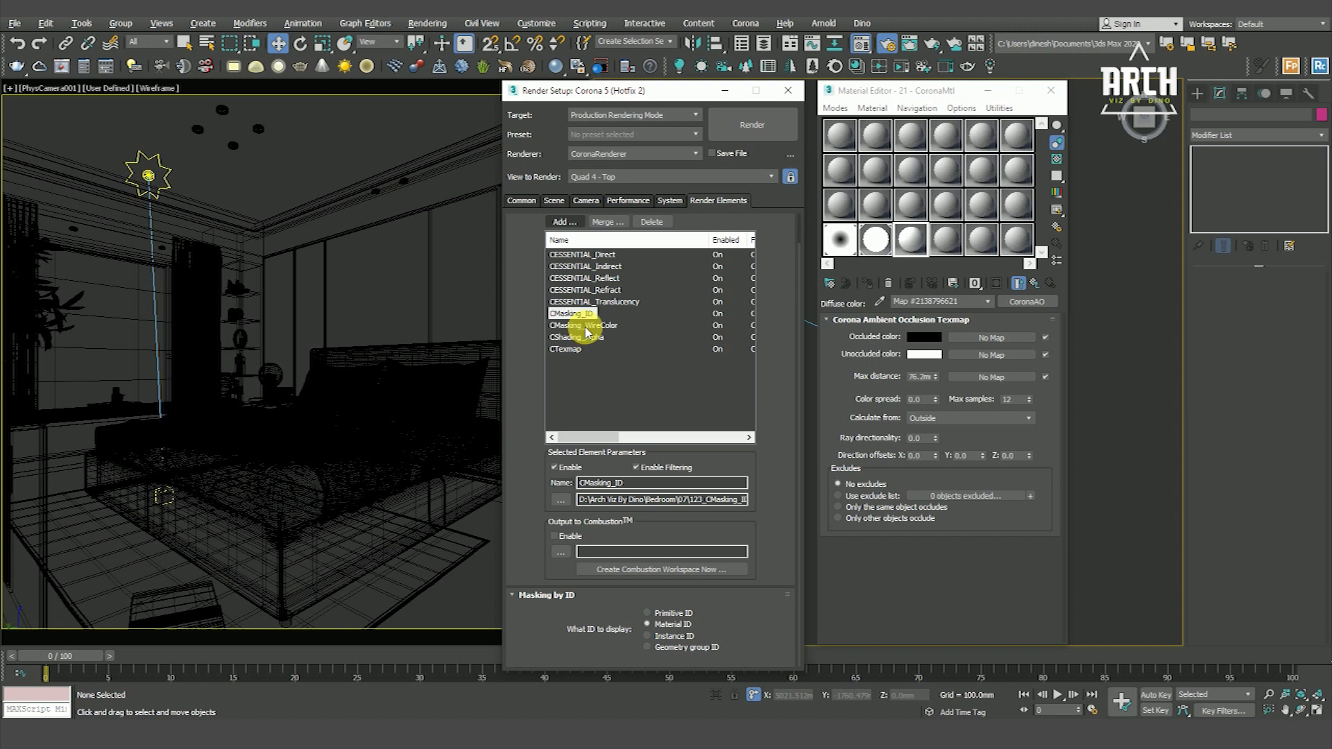
{"action": "left_click", "coordinate": [565, 349]}
Step: Instance the CoronaAO map into CTexmap's Texmap slot and into an empty material sample slot
{"action": "scroll", "coordinate": [527, 479], "scroll_direction": "down", "scroll_amount": 1}
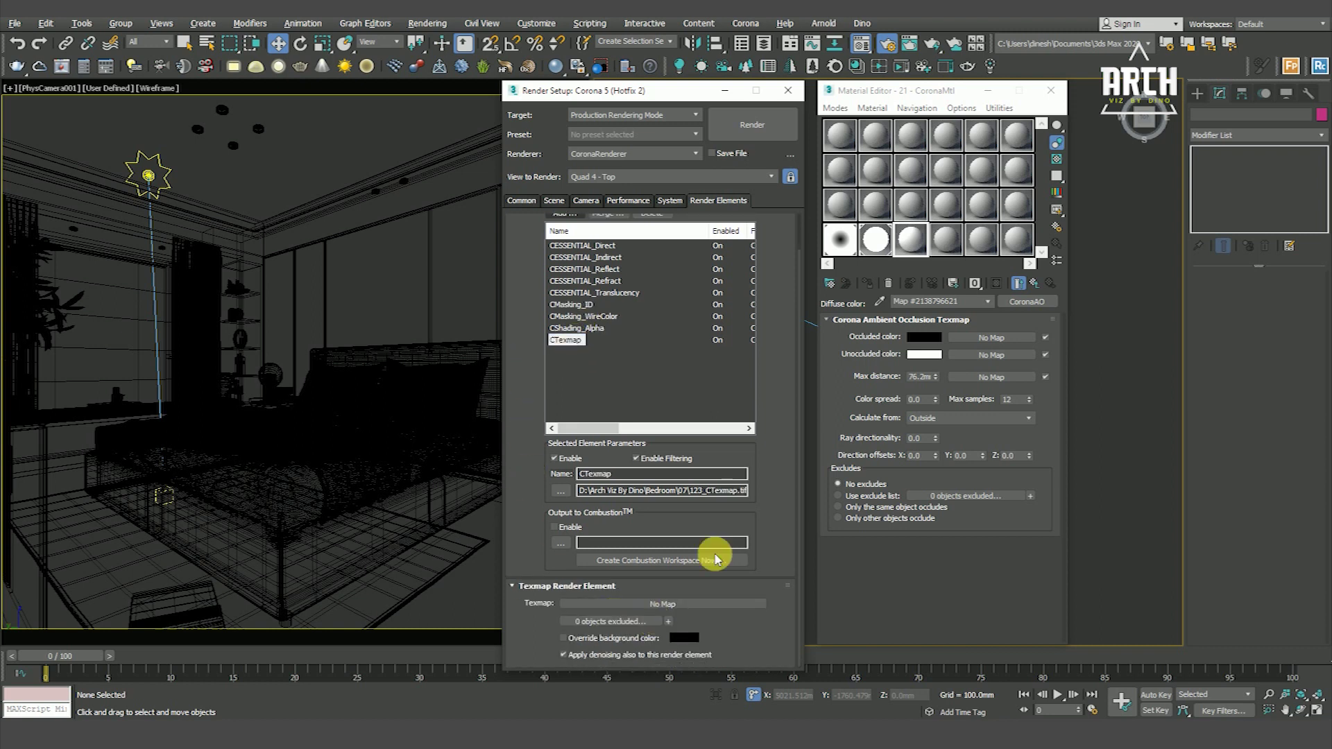
{"action": "left_click_drag", "start_coordinate": [1011, 323], "coordinate": [702, 603]}
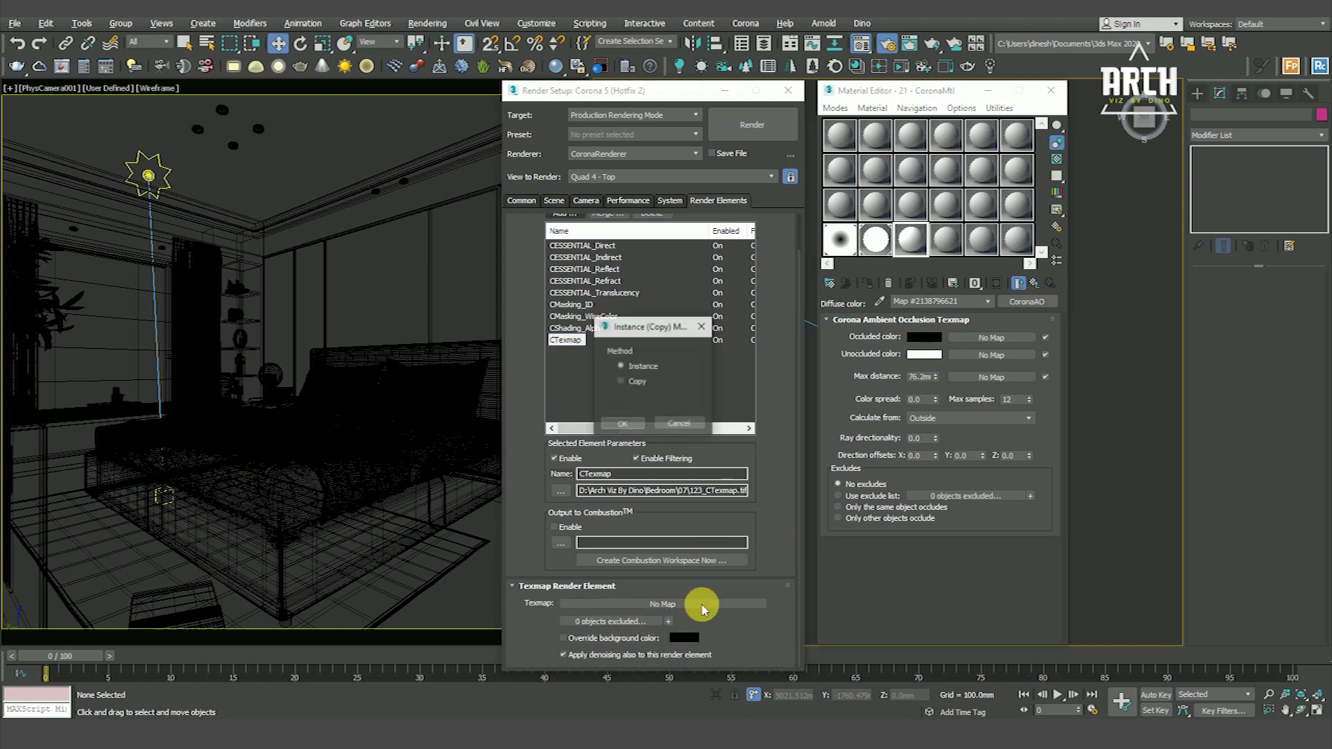
{"action": "left_click", "coordinate": [623, 425]}
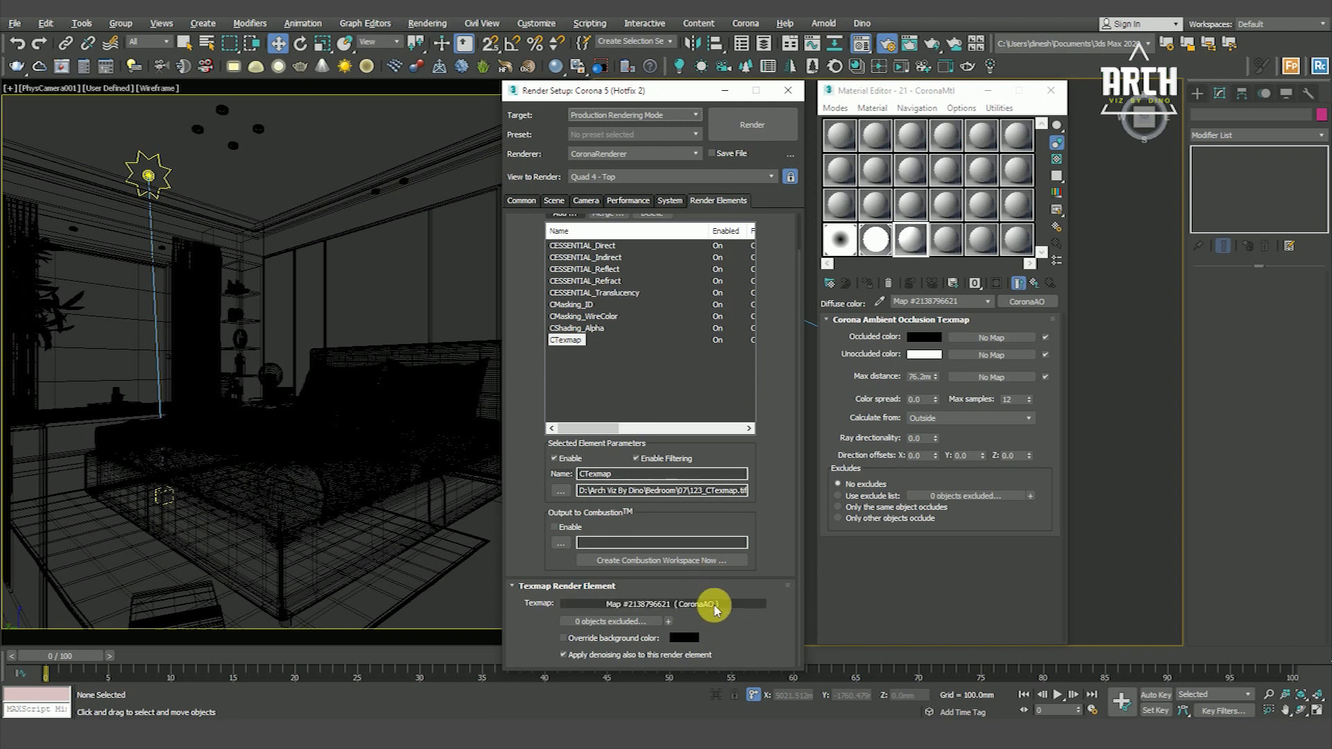
{"action": "left_click_drag", "start_coordinate": [732, 604], "coordinate": [910, 239]}
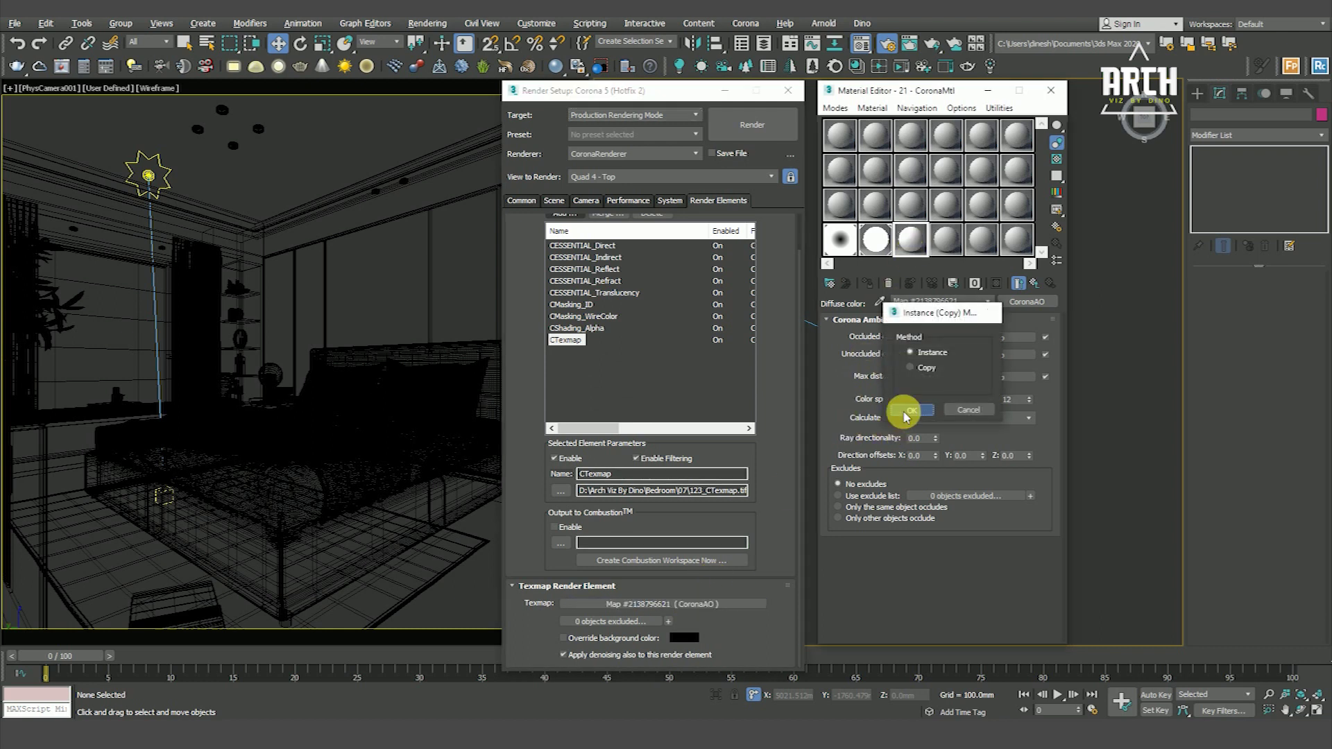
{"action": "left_click", "coordinate": [902, 417]}
{"action": "scroll", "coordinate": [763, 290], "scroll_direction": "up", "scroll_amount": 2}
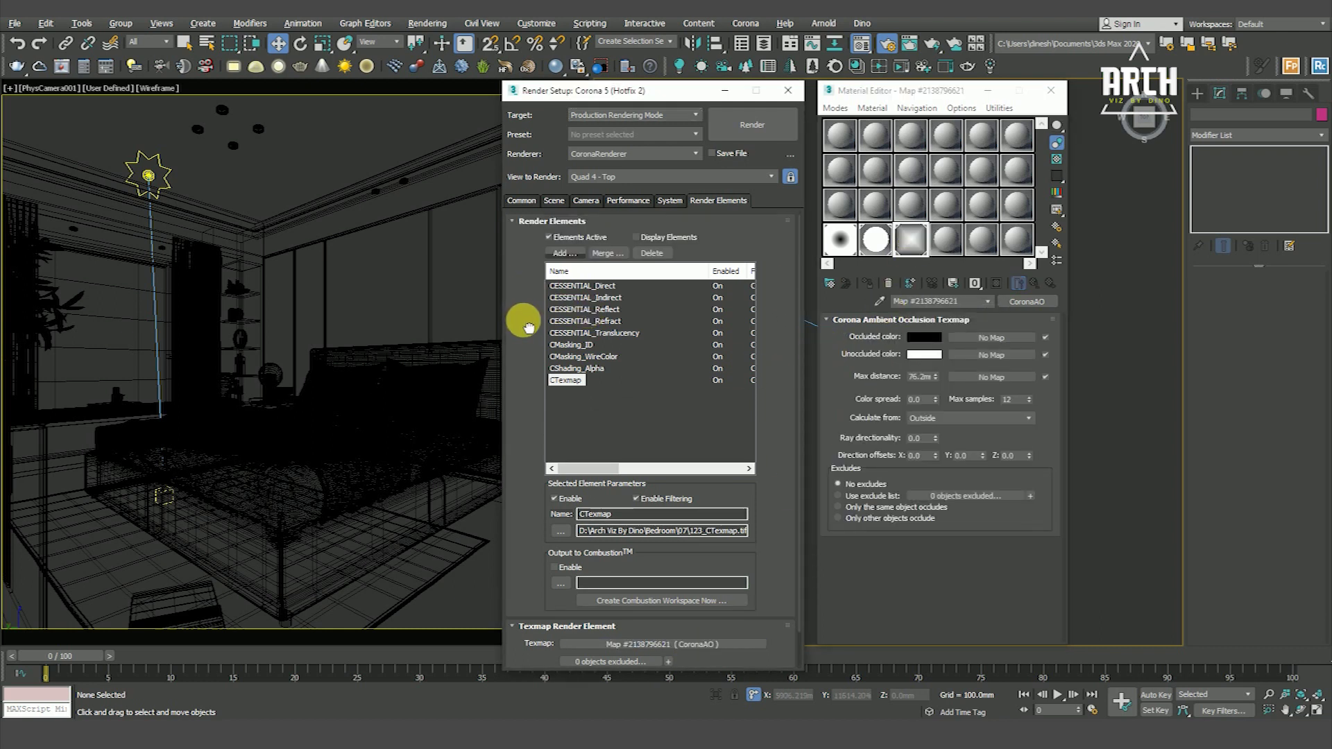
{"action": "left_click", "coordinate": [522, 221]}
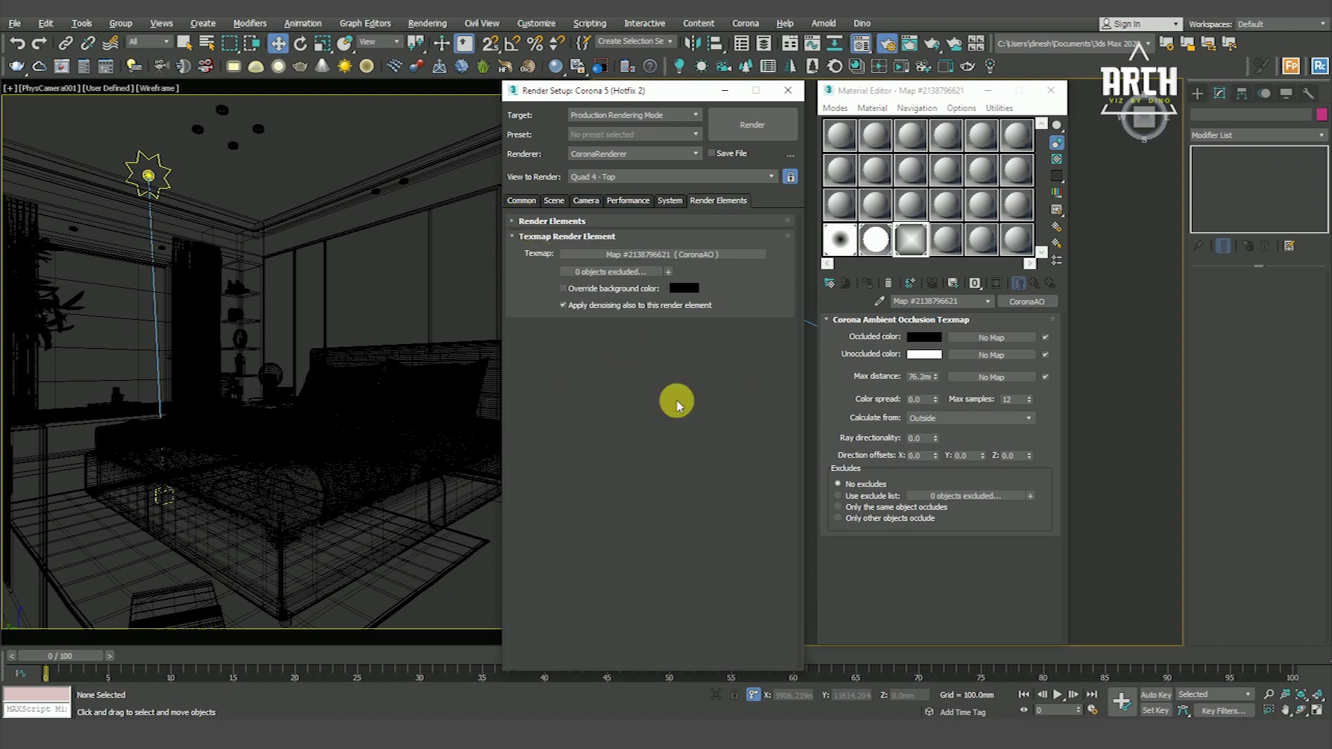
Step: Collapse the render element rollouts and reposition the Render Setup window
{"action": "left_click", "coordinate": [528, 237]}
{"action": "left_click", "coordinate": [670, 202]}
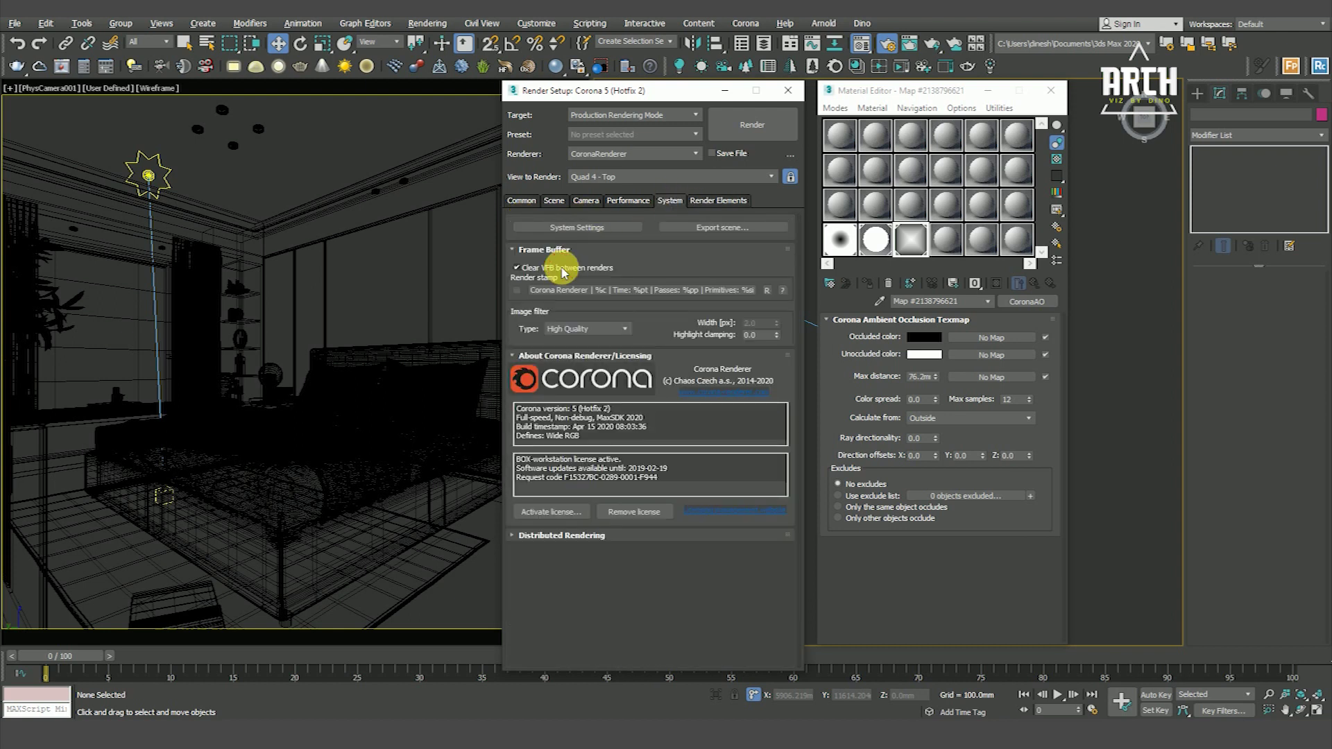
{"action": "left_click", "coordinate": [522, 201]}
{"action": "scroll", "coordinate": [752, 505], "scroll_direction": "up", "scroll_amount": 2}
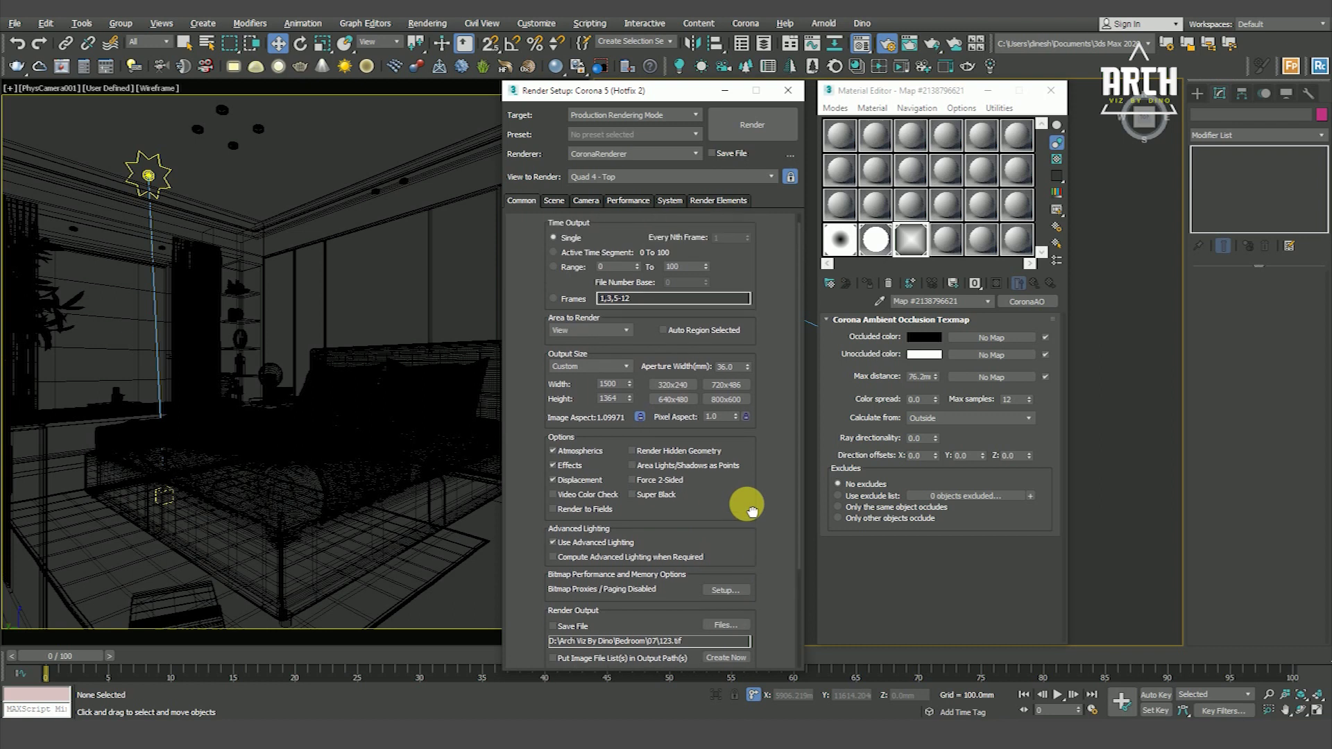
{"action": "scroll", "coordinate": [752, 512], "scroll_direction": "up", "scroll_amount": 1}
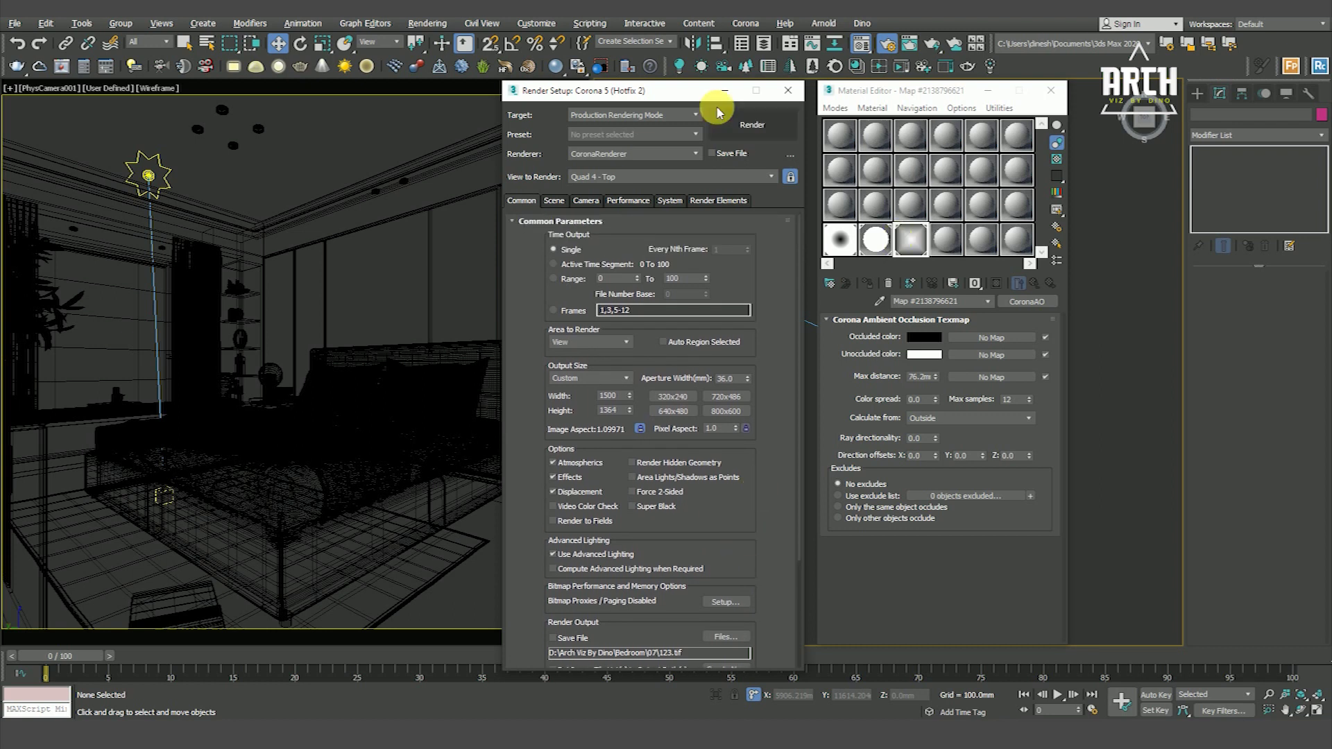
{"action": "left_click_drag", "start_coordinate": [685, 91], "coordinate": [713, 88]}
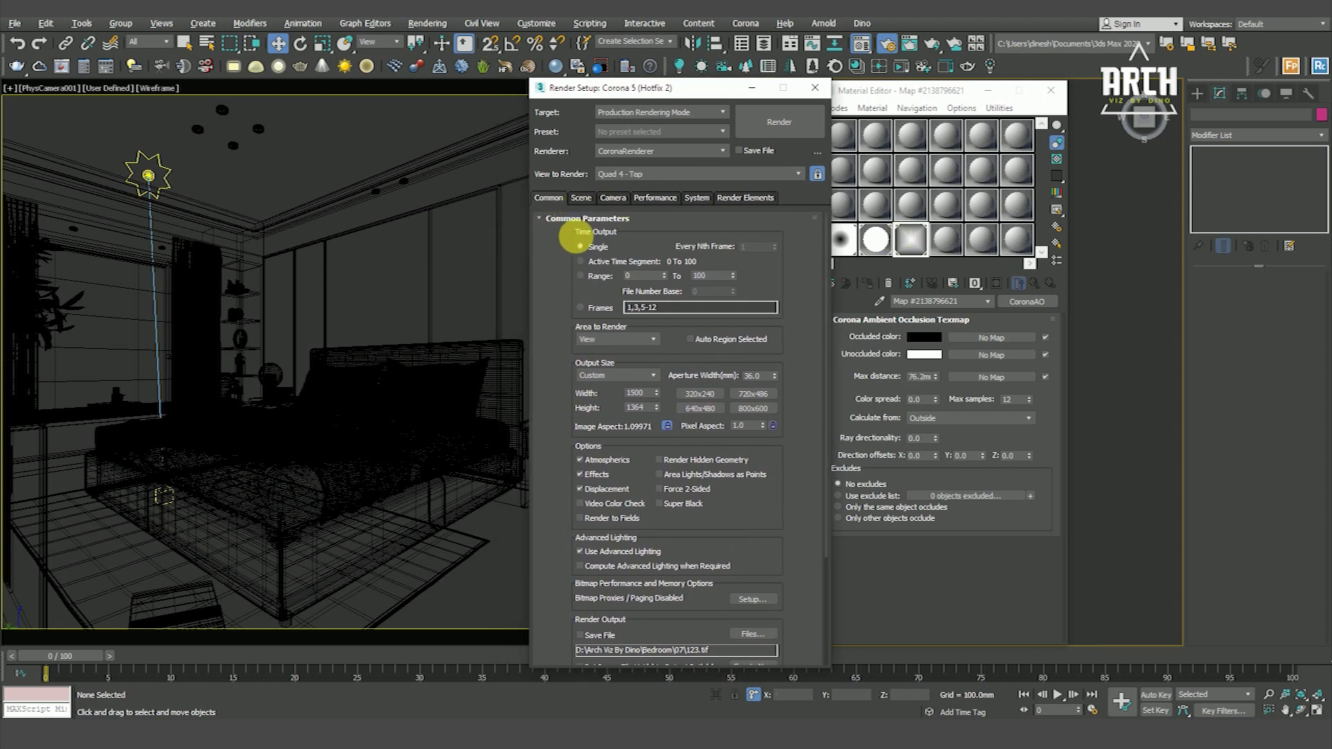
Step: Show the VFB from the Scene tab and render the PhysCamera001 view at 1500×1364
{"action": "left_click", "coordinate": [580, 199]}
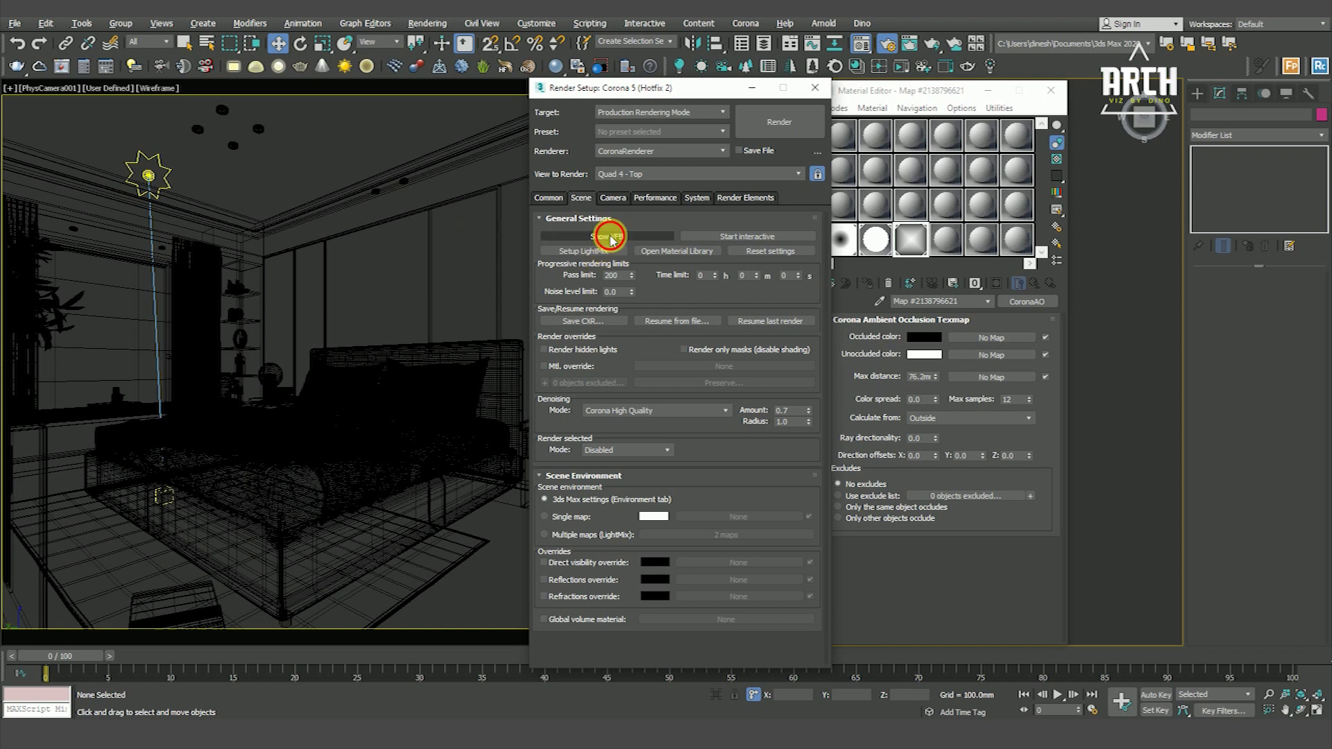
{"action": "left_click", "coordinate": [607, 236]}
{"action": "left_click_drag", "start_coordinate": [486, 99], "coordinate": [475, 98]}
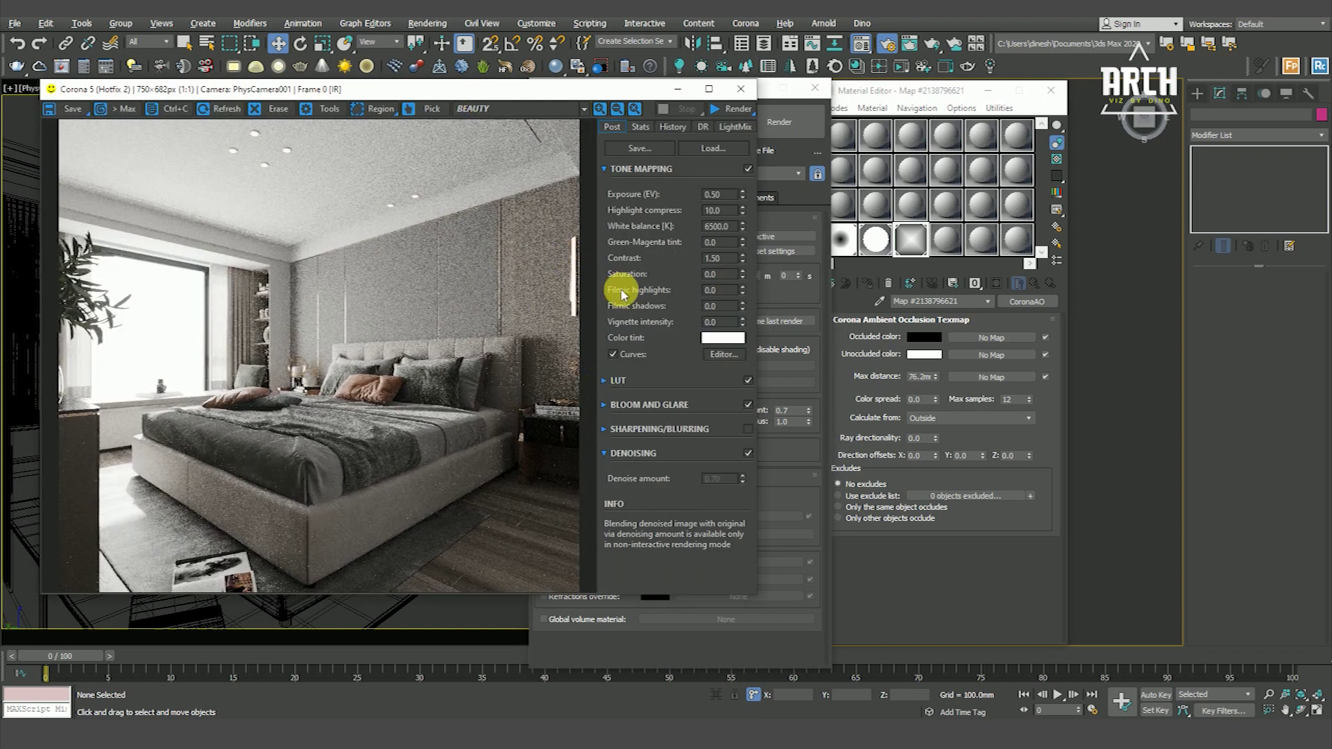
{"action": "left_click", "coordinate": [609, 169]}
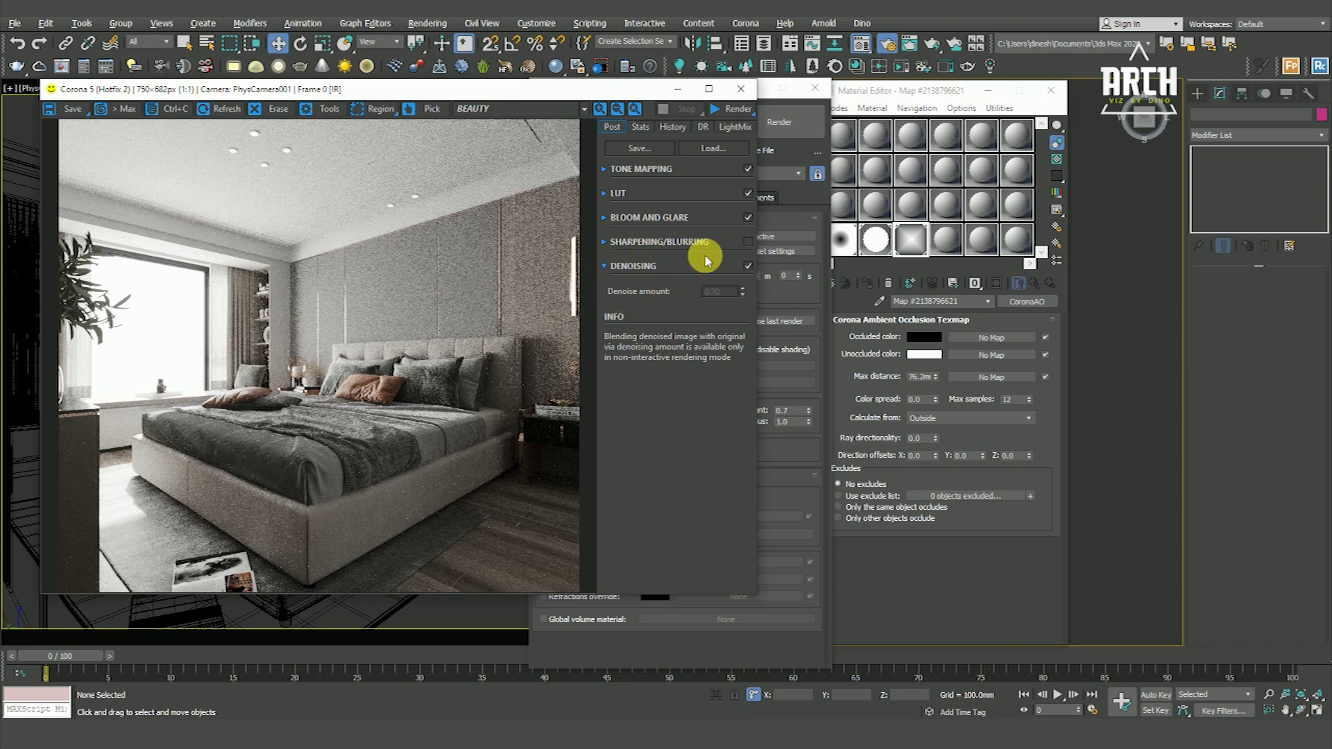
{"action": "left_click", "coordinate": [731, 108]}
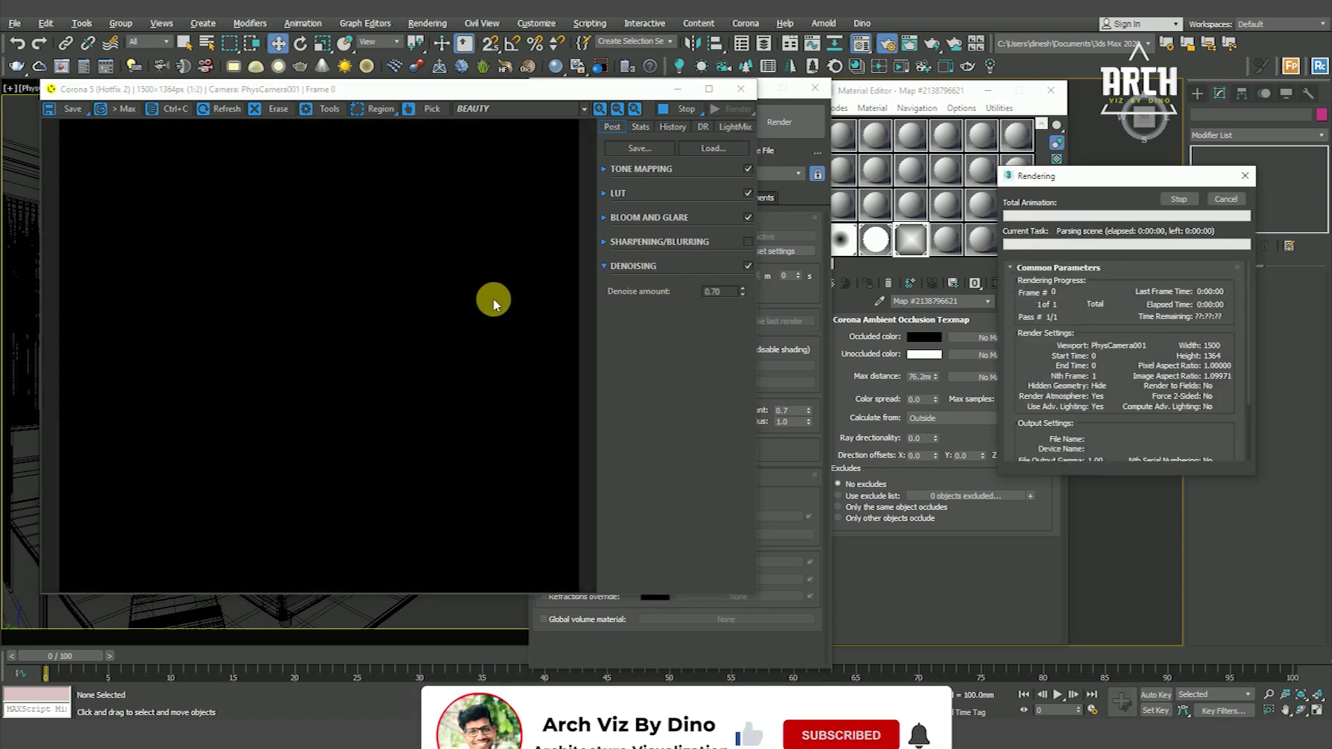
Step: Compare LUT presets such as Adanmq_Portra_400v and 800, settling on GroundControl_Punch1 at 0.50 opacity
{"action": "left_click", "coordinate": [604, 194]}
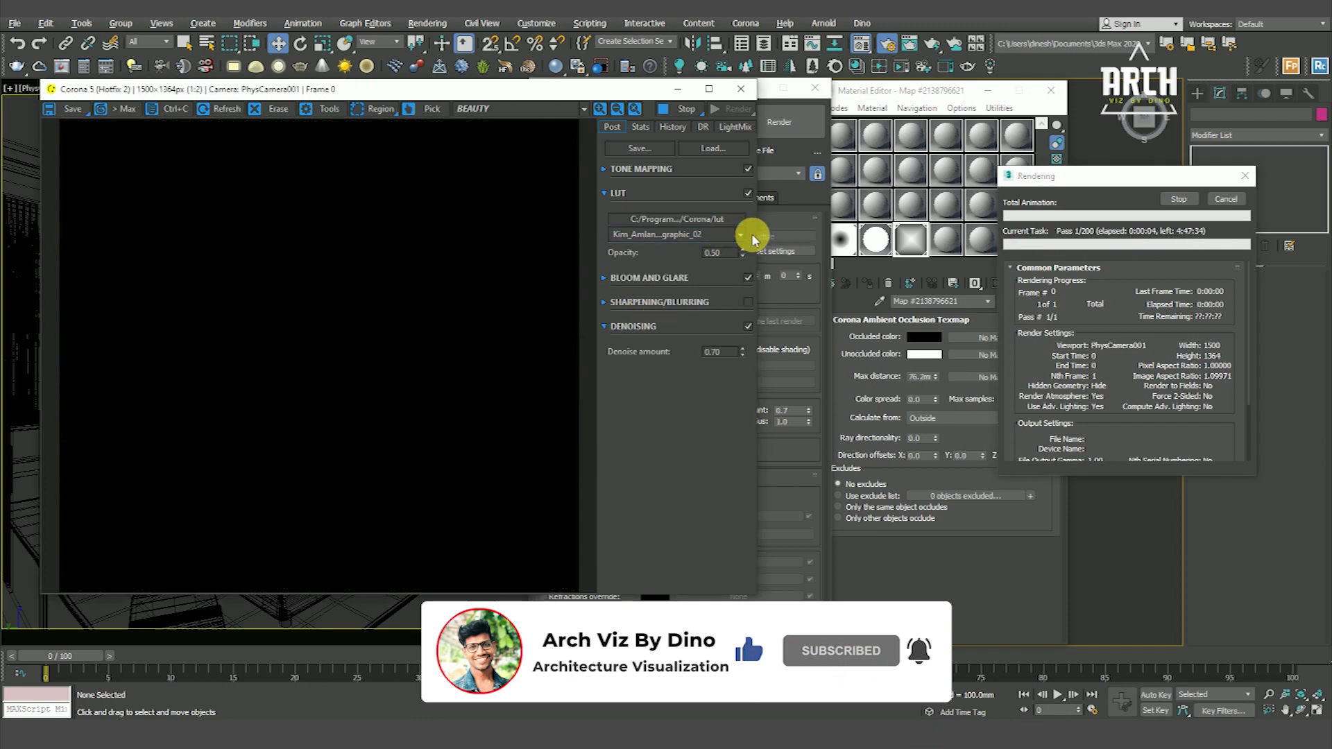
{"action": "left_click", "coordinate": [742, 235]}
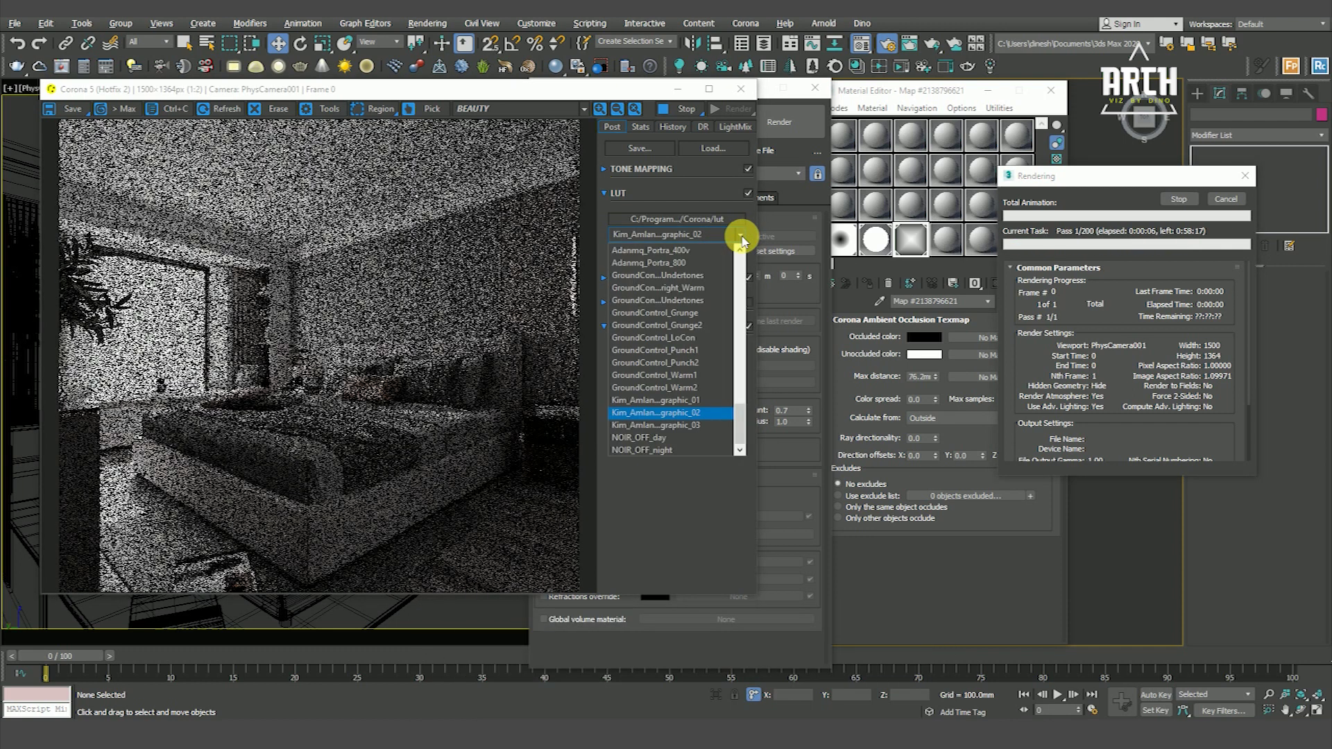
{"action": "left_click", "coordinate": [690, 247]}
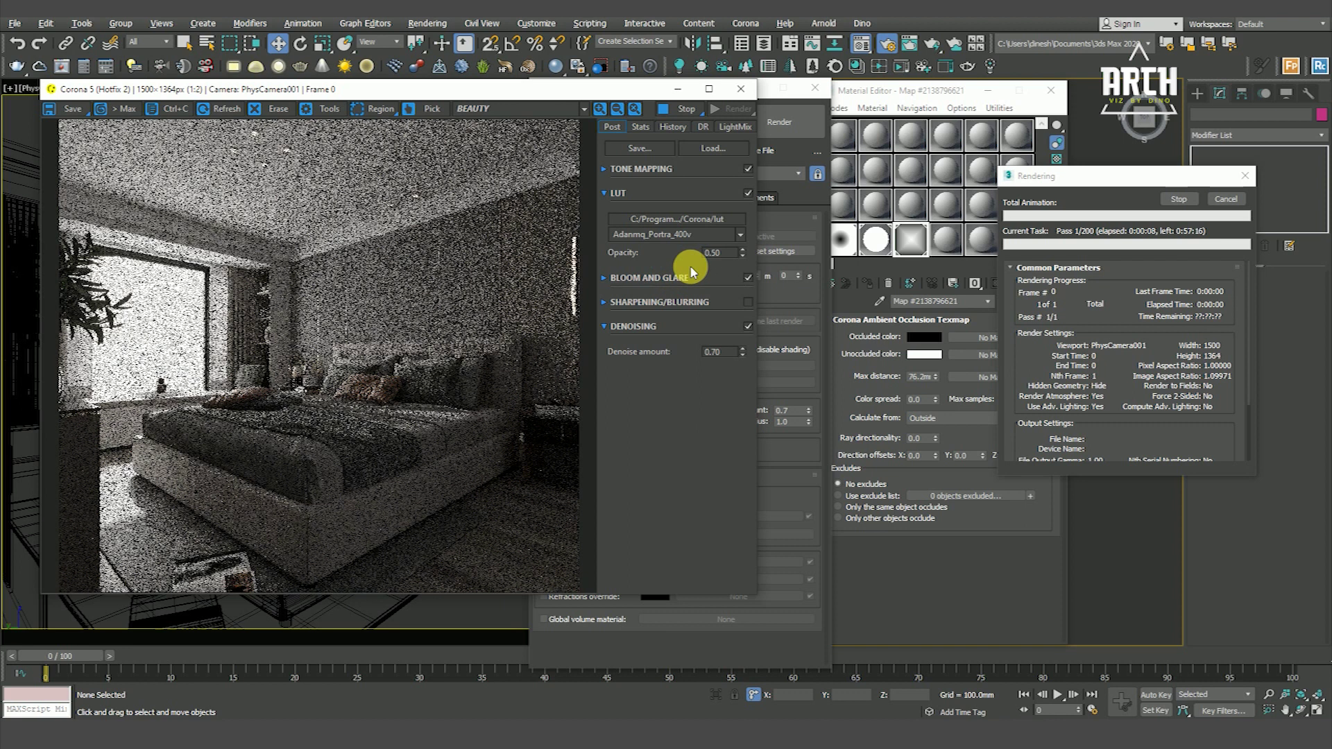
{"action": "left_click", "coordinate": [704, 234]}
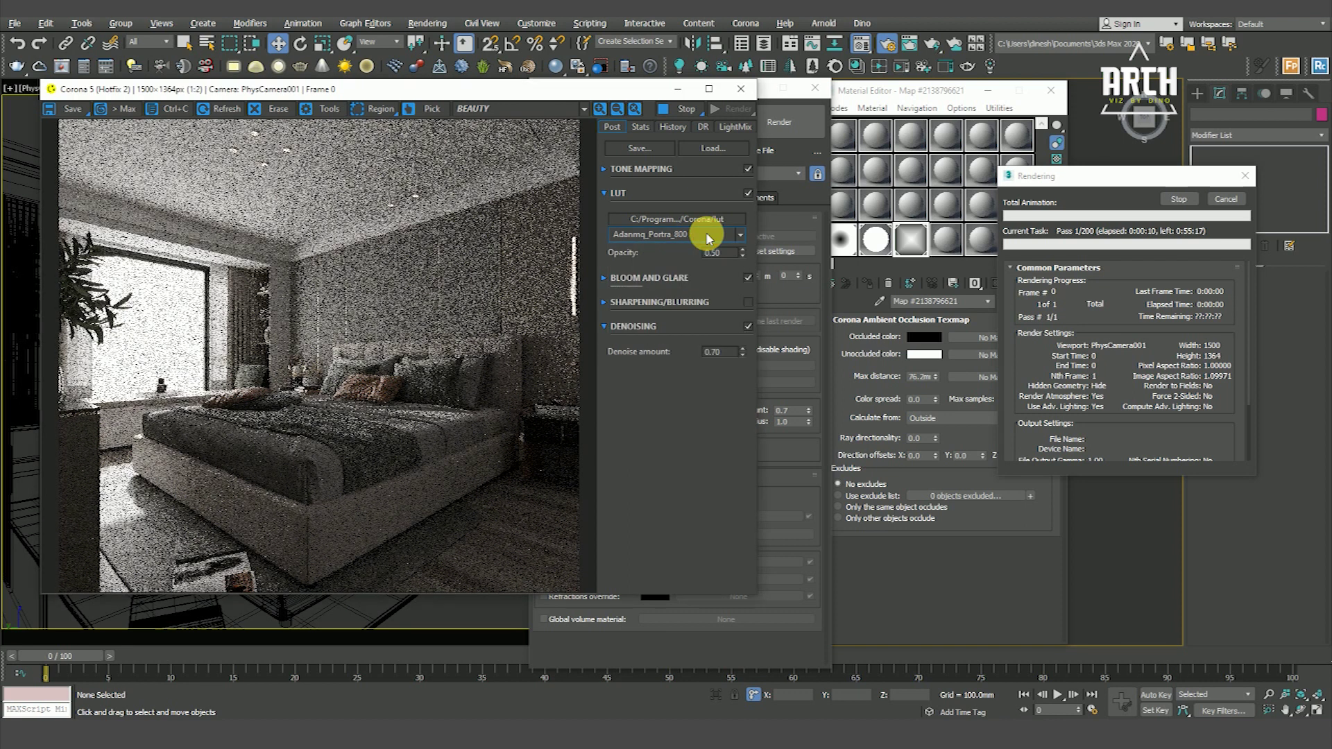
{"action": "scroll", "coordinate": [707, 237], "scroll_direction": "down", "scroll_amount": 2}
{"action": "scroll", "coordinate": [707, 237], "scroll_direction": "down", "scroll_amount": 1}
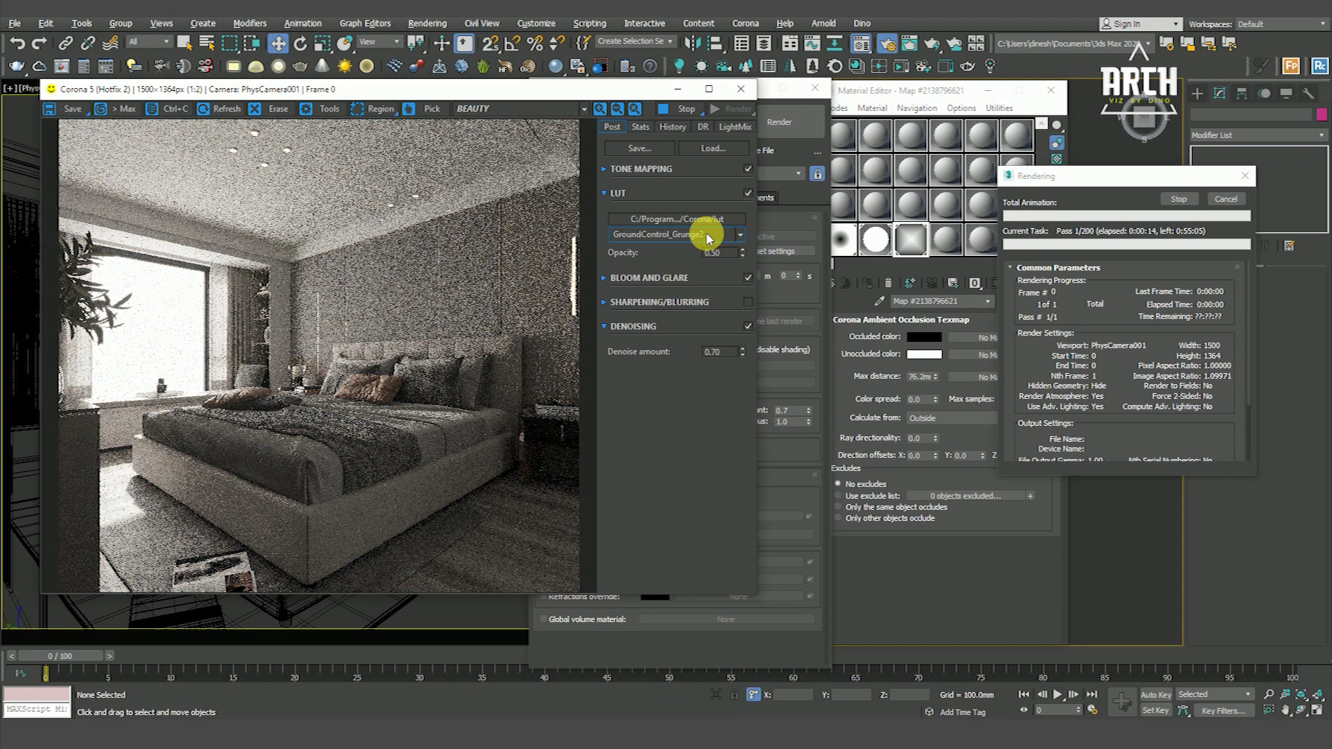
{"action": "scroll", "coordinate": [707, 238], "scroll_direction": "down", "scroll_amount": 1}
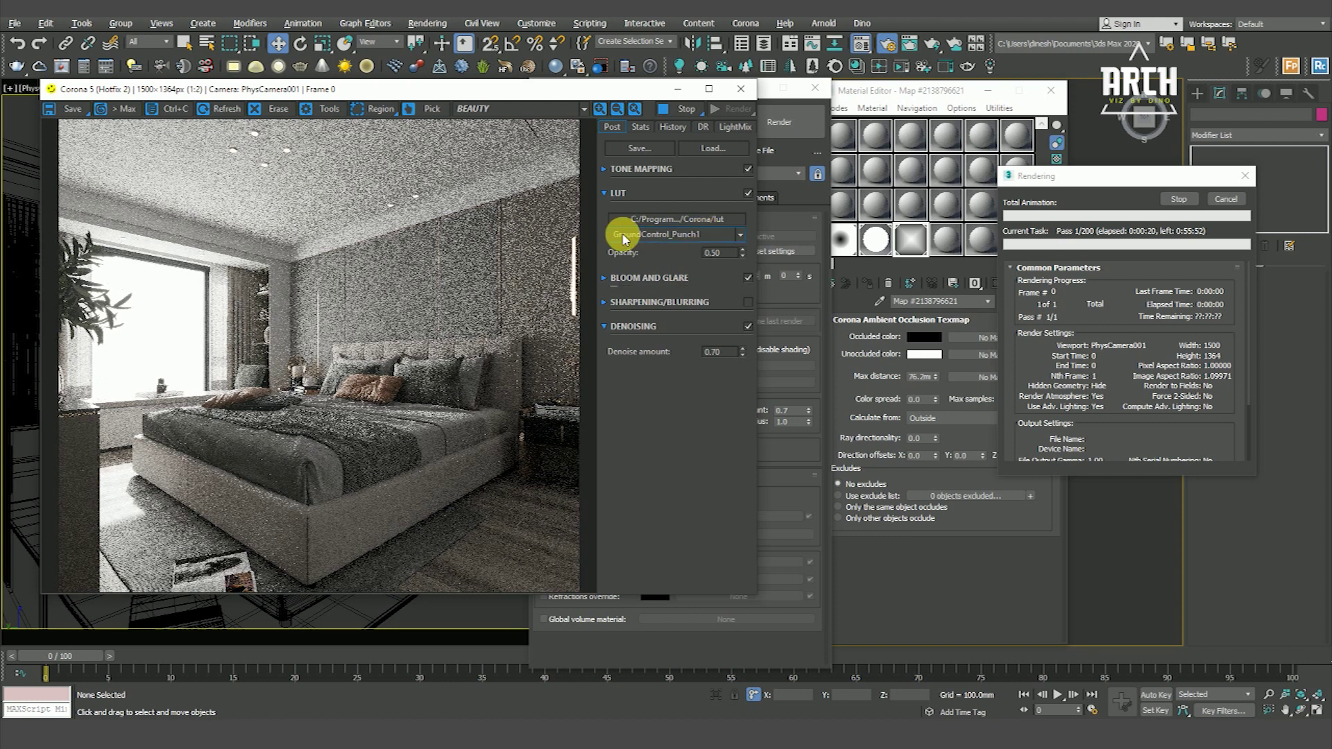
{"action": "left_click", "coordinate": [748, 193]}
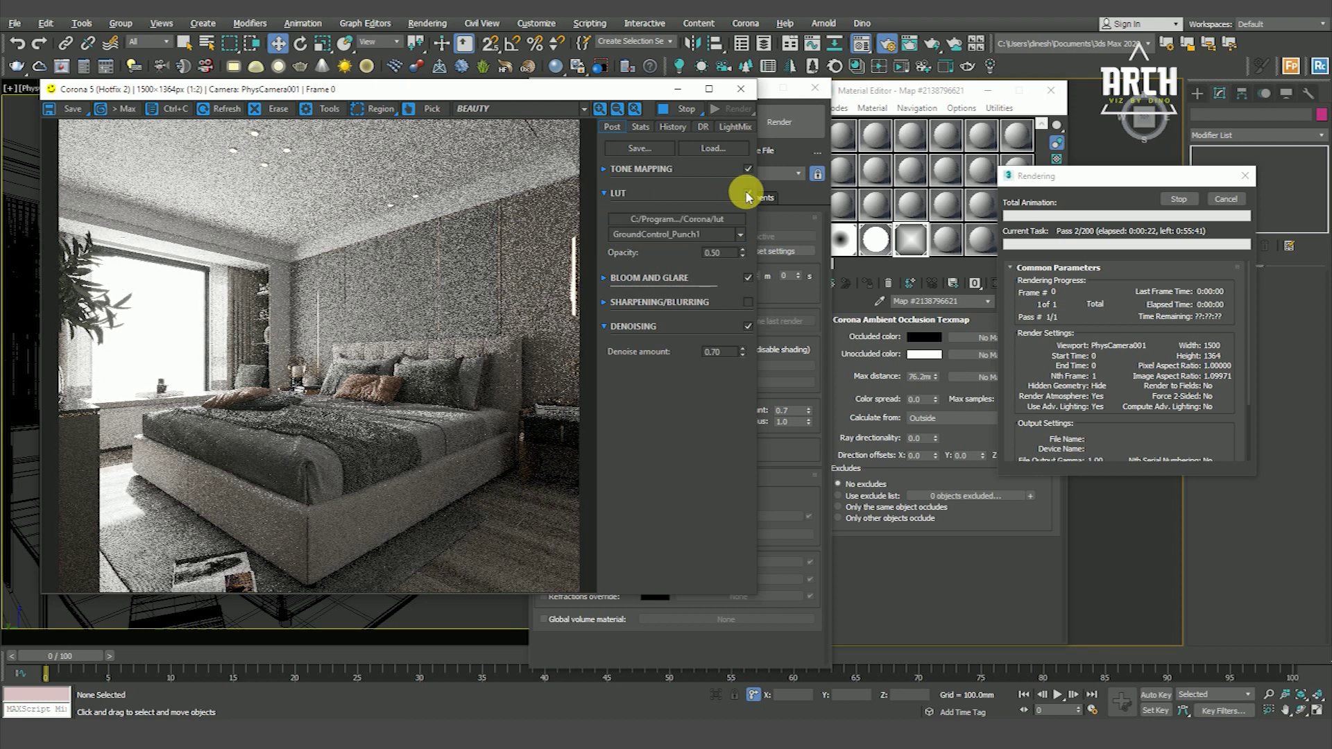
{"action": "scroll", "coordinate": [278, 305], "scroll_direction": "up", "scroll_amount": 1}
{"action": "scroll", "coordinate": [333, 291], "scroll_direction": "down", "scroll_amount": 2}
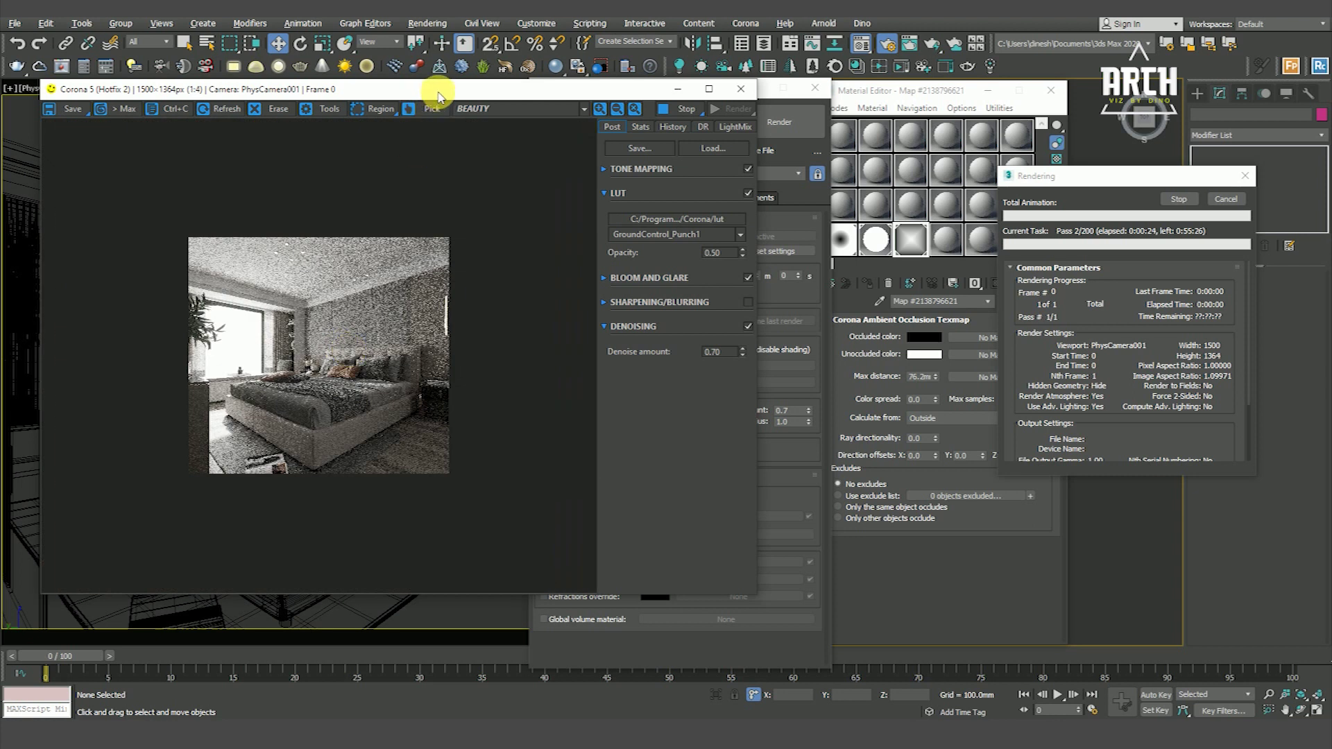
{"action": "left_click_drag", "start_coordinate": [438, 95], "coordinate": [491, 94]}
{"action": "scroll", "coordinate": [437, 291], "scroll_direction": "up", "scroll_amount": 1}
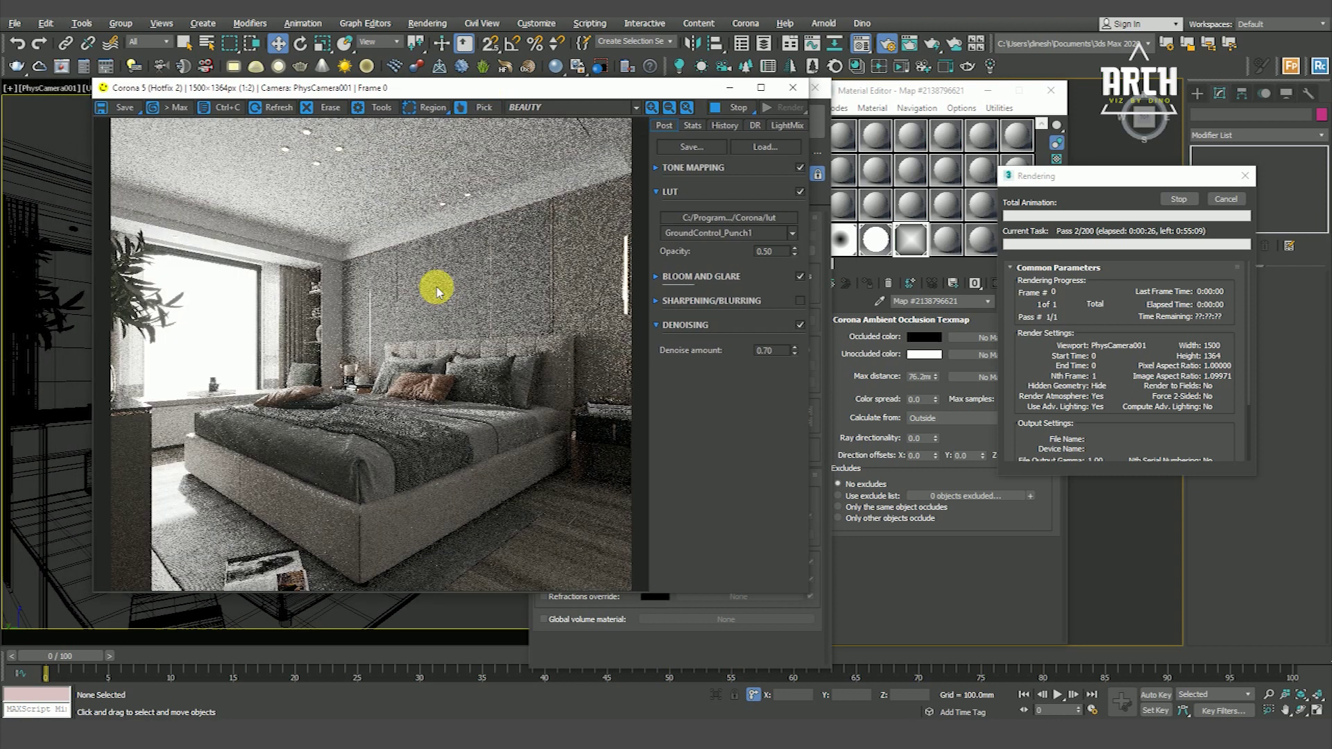